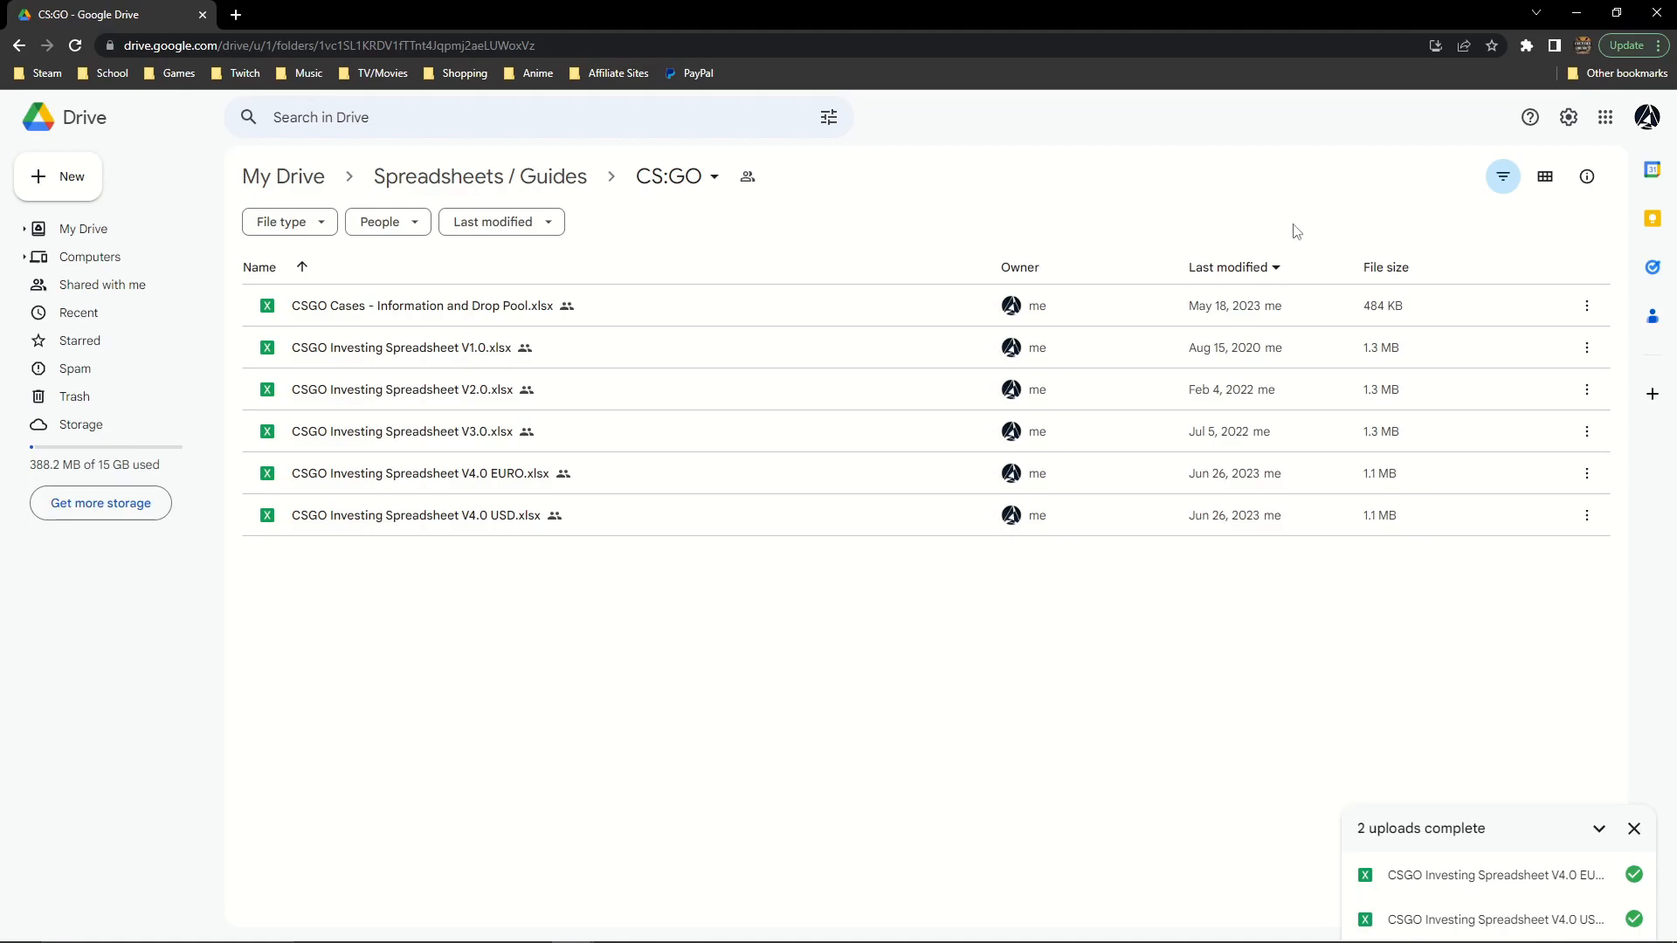
Switch to the EURO version of the investing spreadsheet in Excel and show its Consumables worksheet
left_click(645, 483)
mouse_move(487, 933)
left_click(454, 877)
left_click(229, 910)
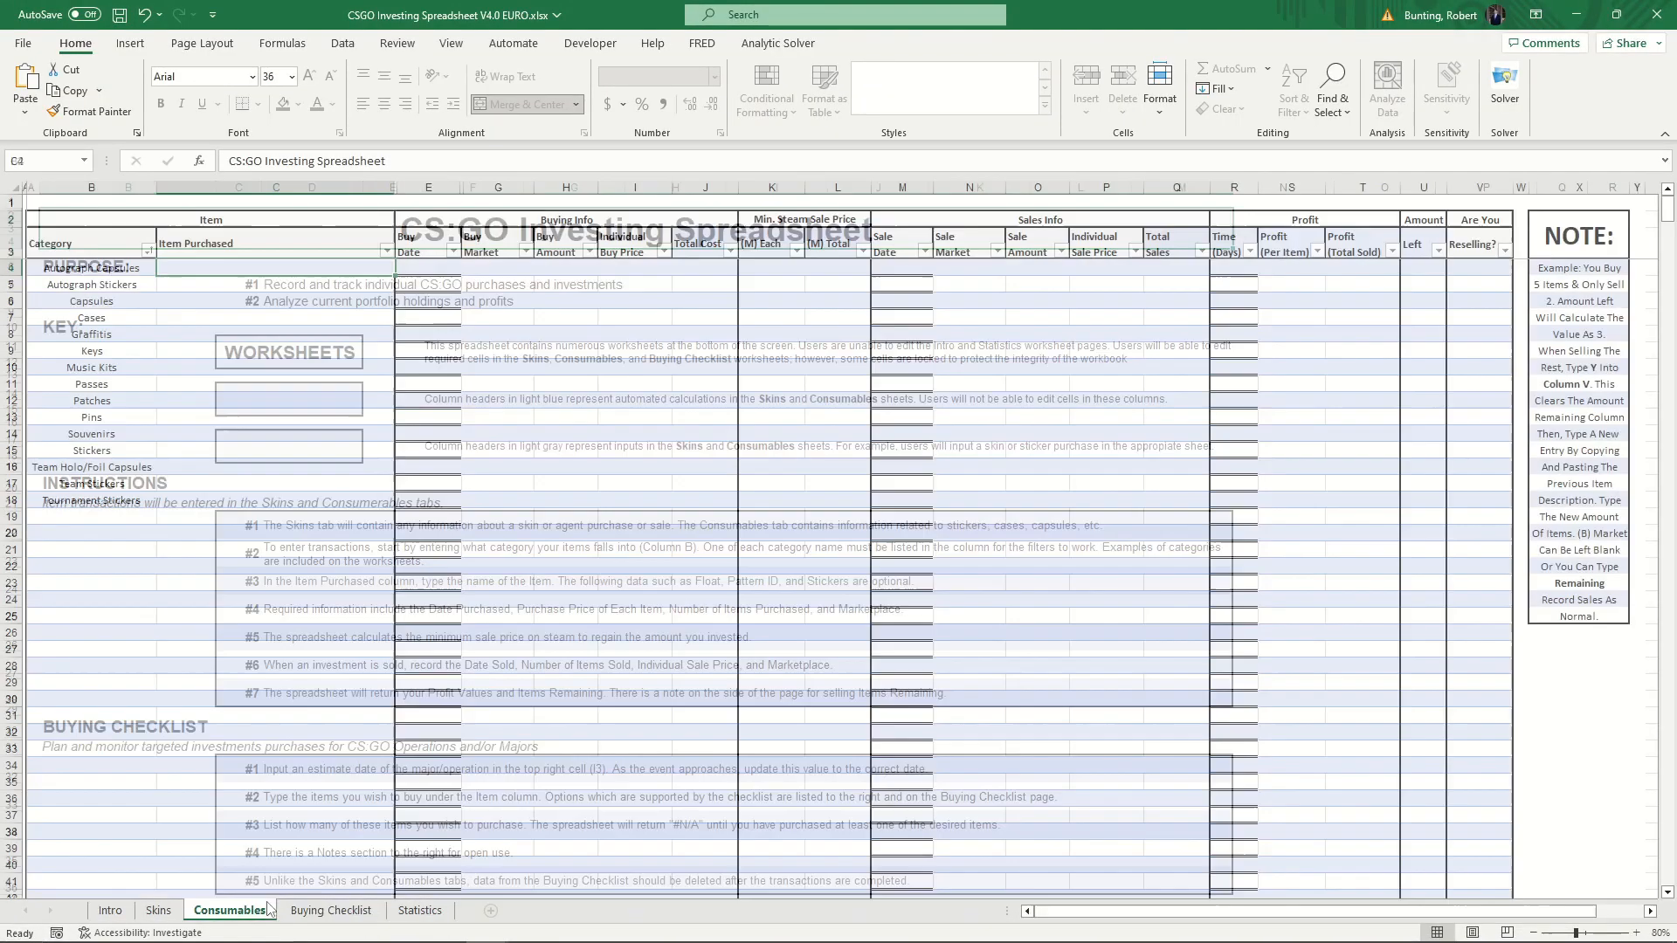
Test the currency format by entering an individual buy price of 6 in the Autograph Stickers row, and clear the entry
left_click(615, 283)
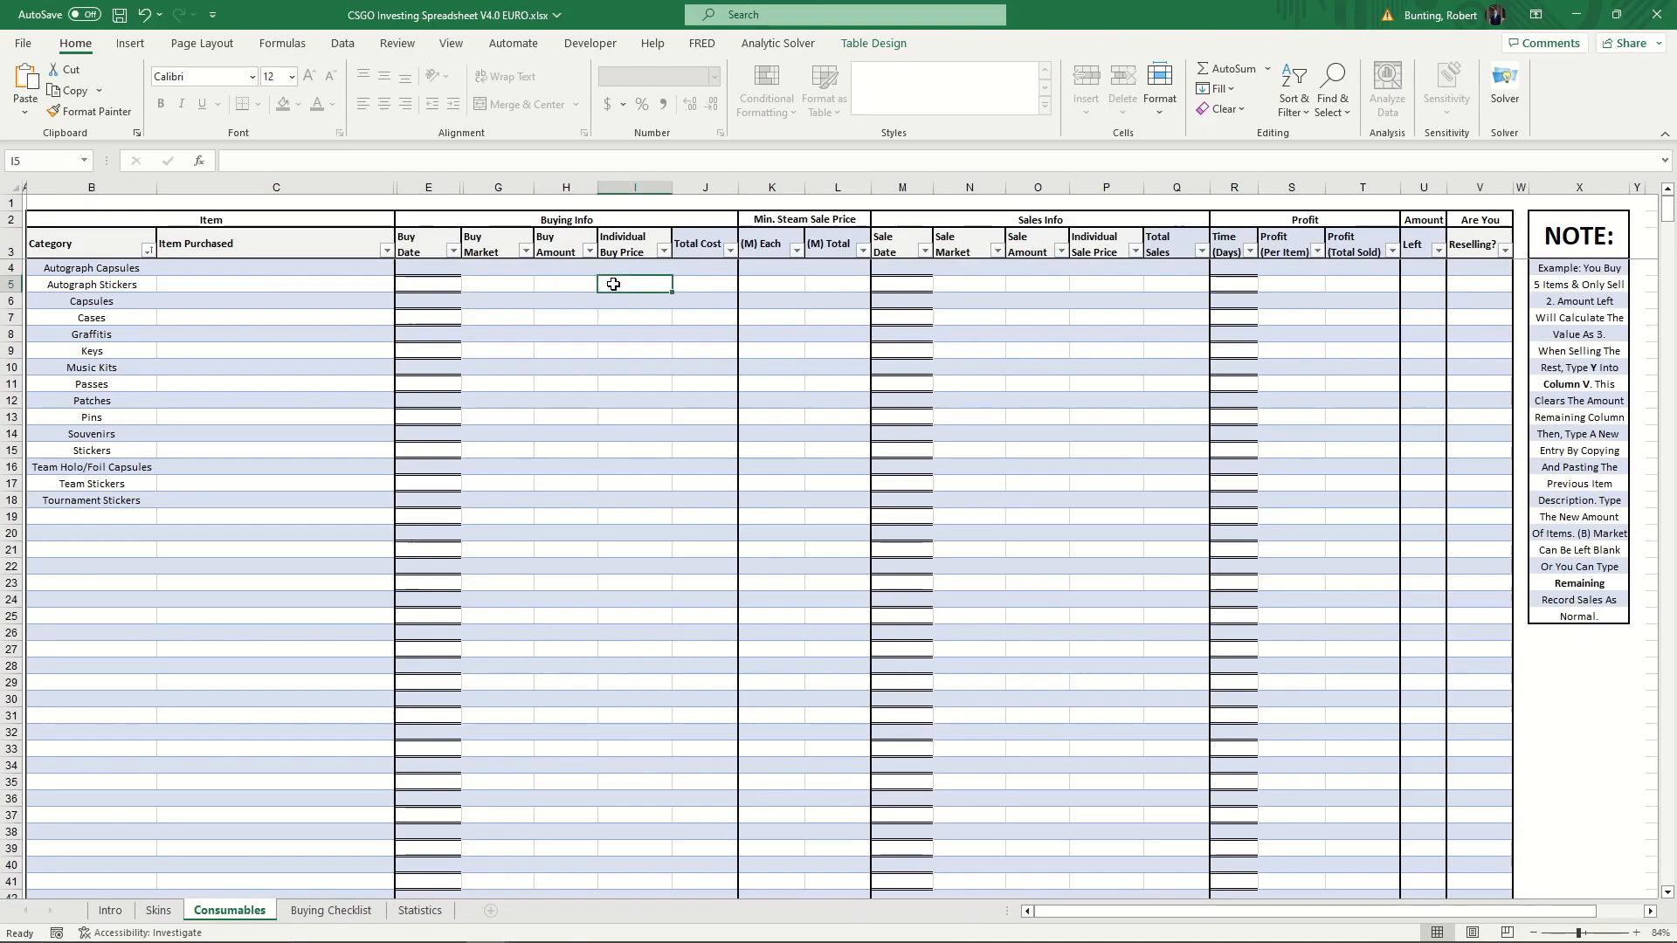
type("6")
left_click(628, 387)
left_click(635, 284)
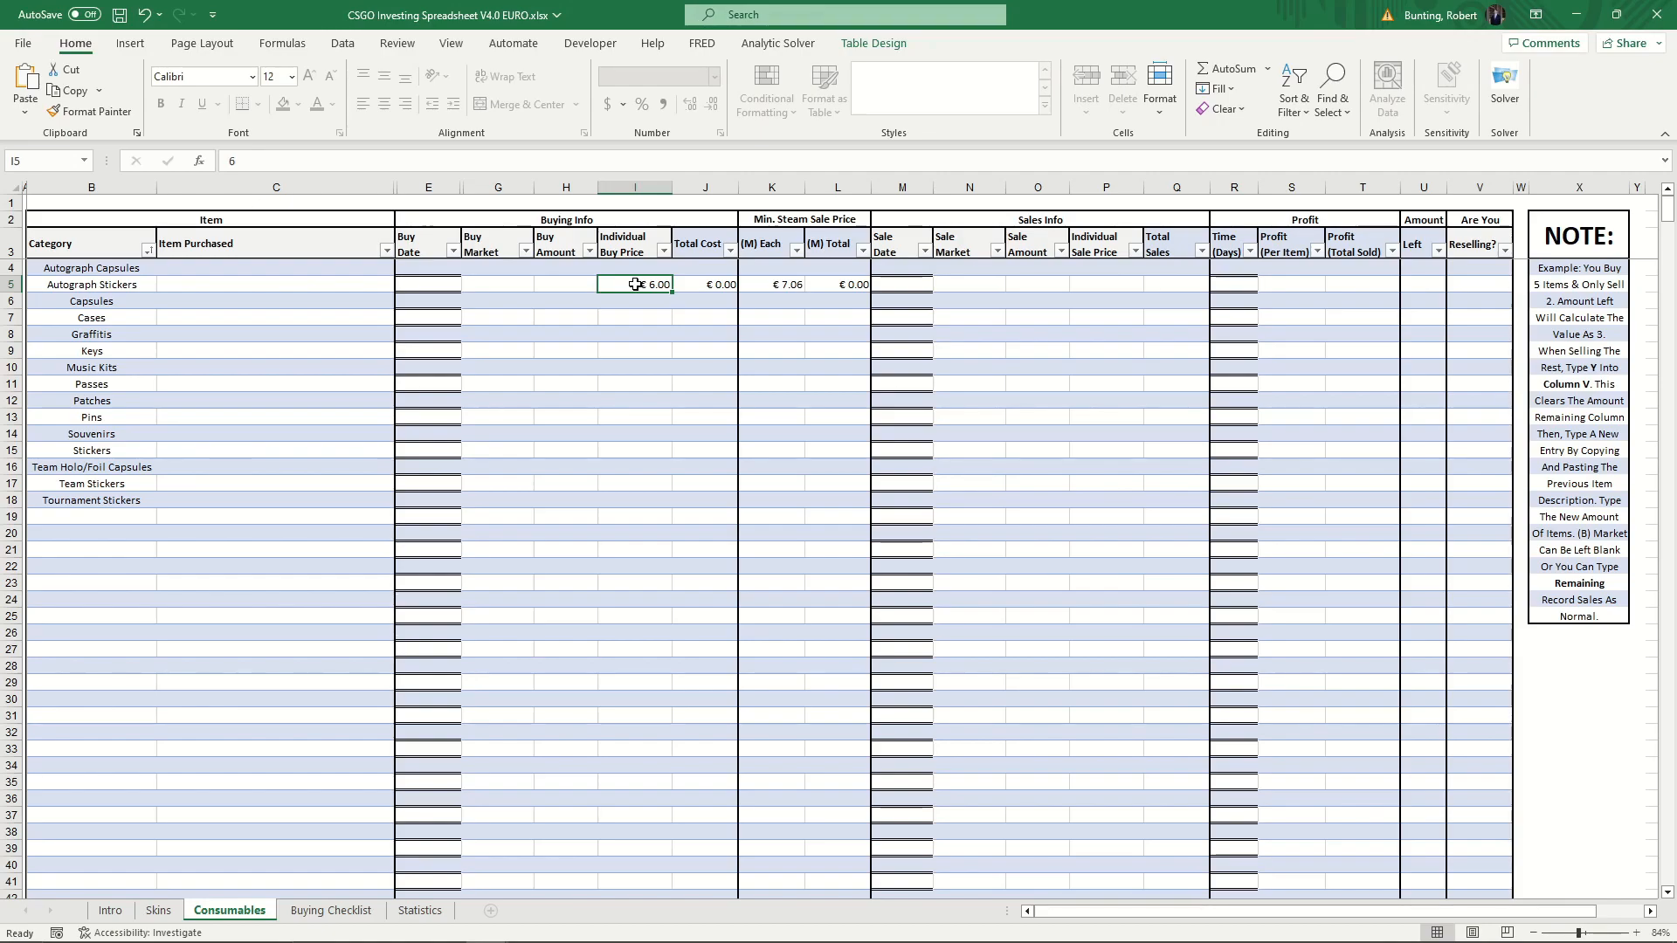
key("Delete")
Close the EURO workbook and go to the Skins worksheet of the USD version
left_click(1654, 14)
left_click(856, 504)
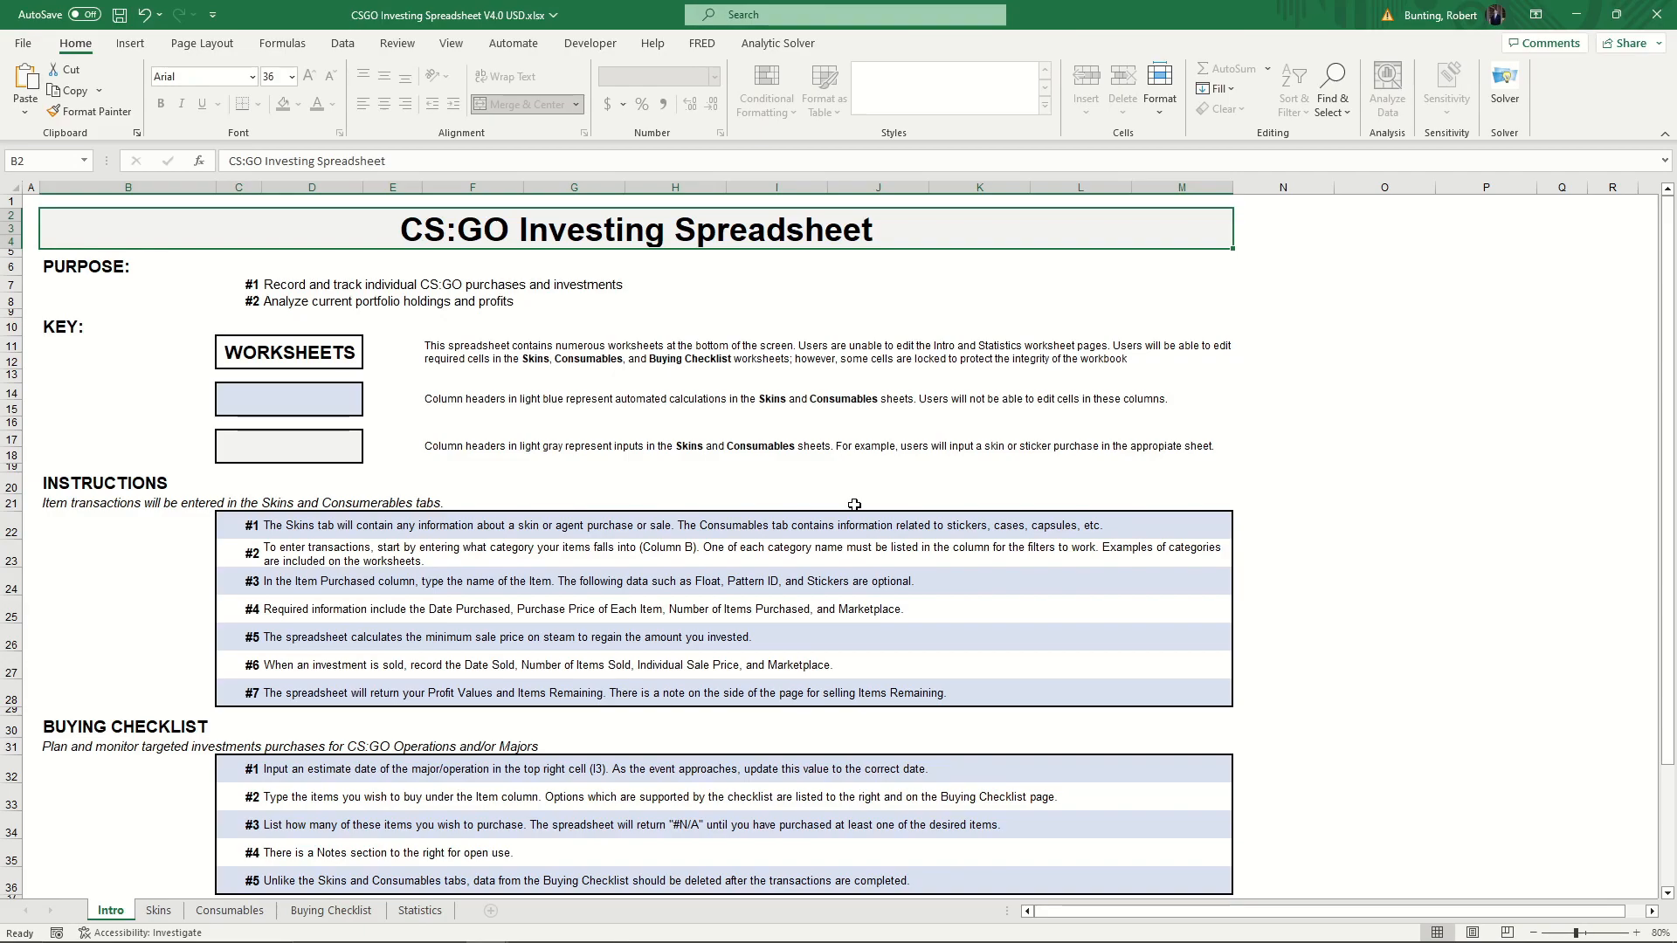
left_click(158, 910)
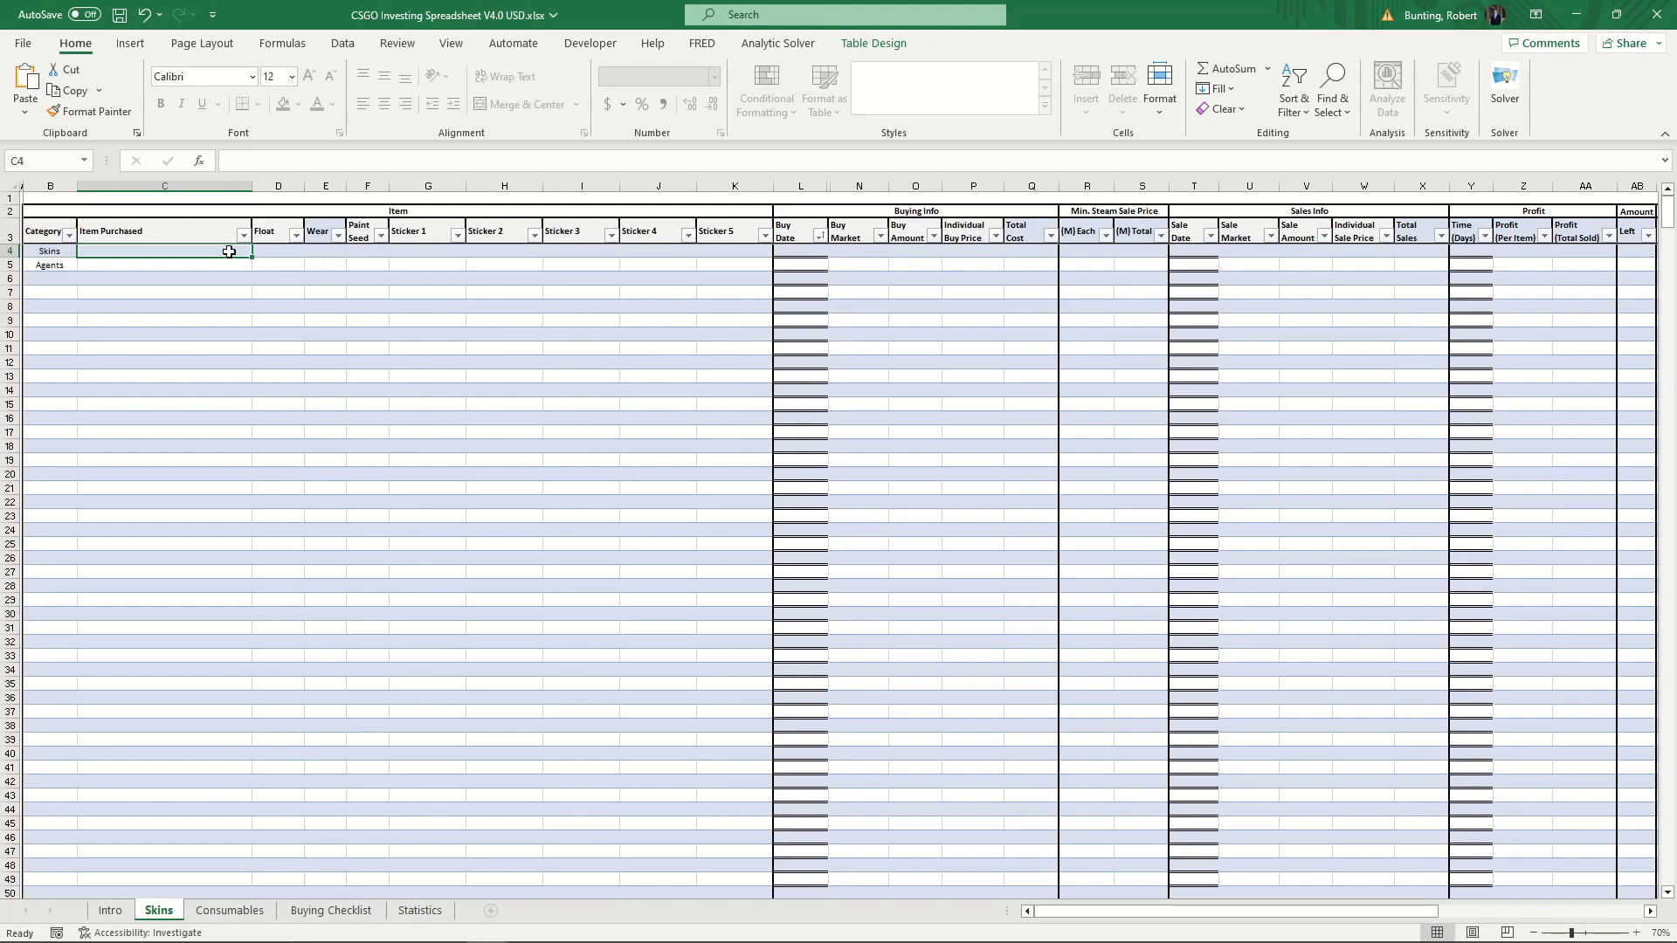
Record the item Ak-47 | Fuel Injector with a float of 0.071 in the first Skins row
type("Ak-47")
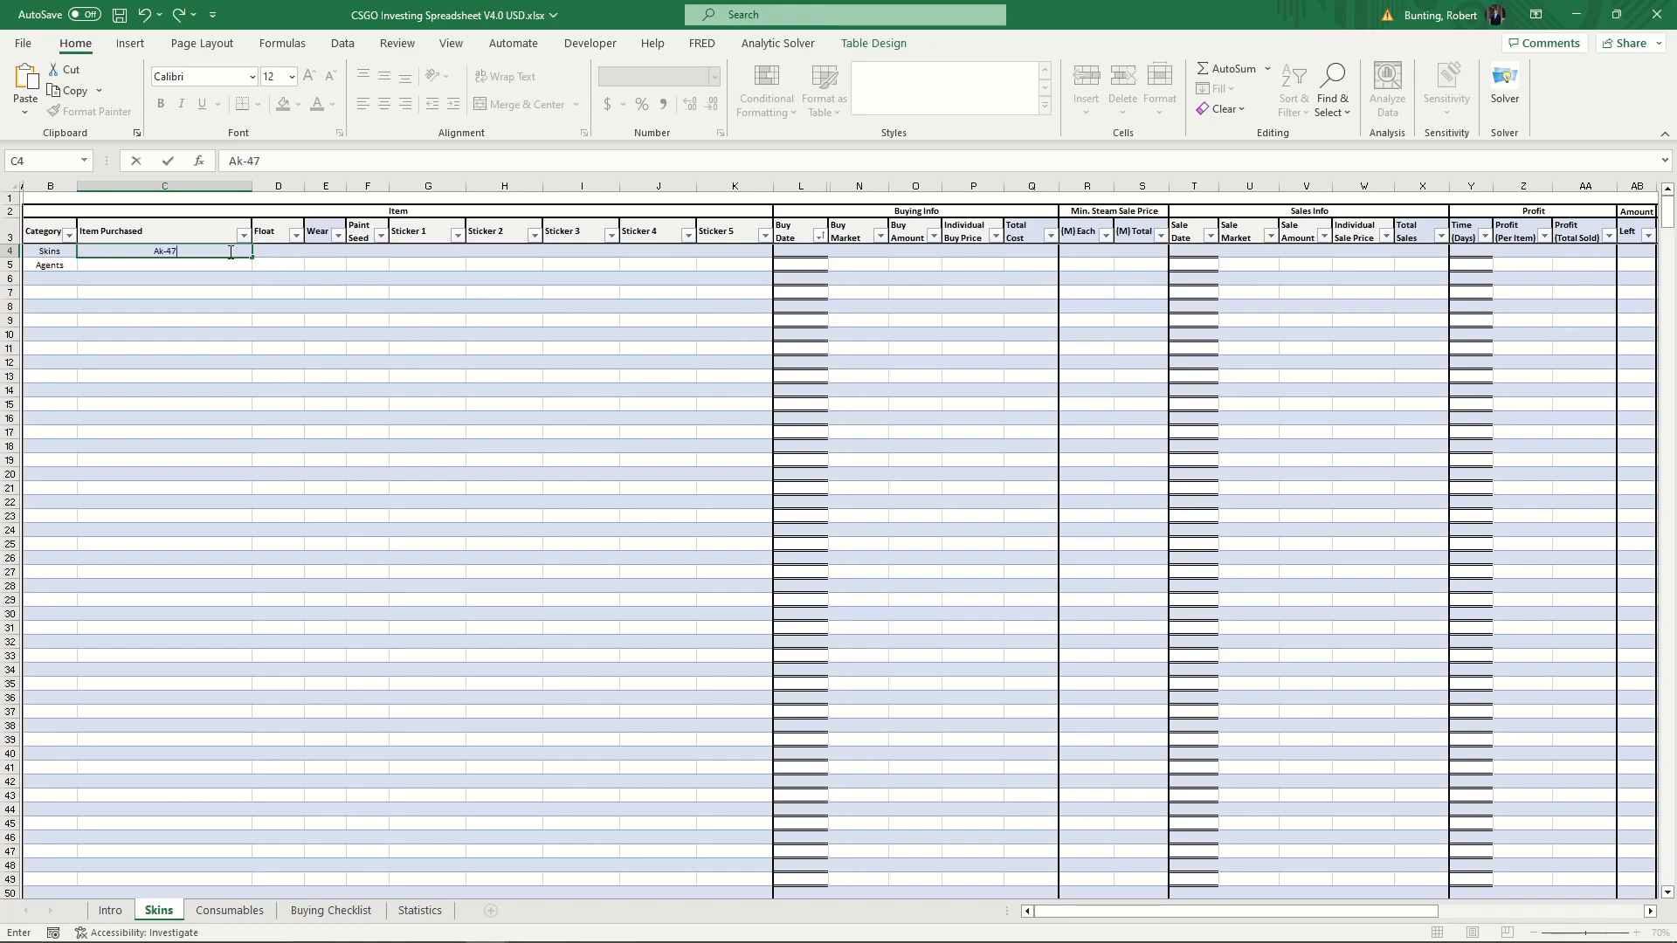
type(" | Fuel Injector")
key("Return")
key("Up")
key("Right")
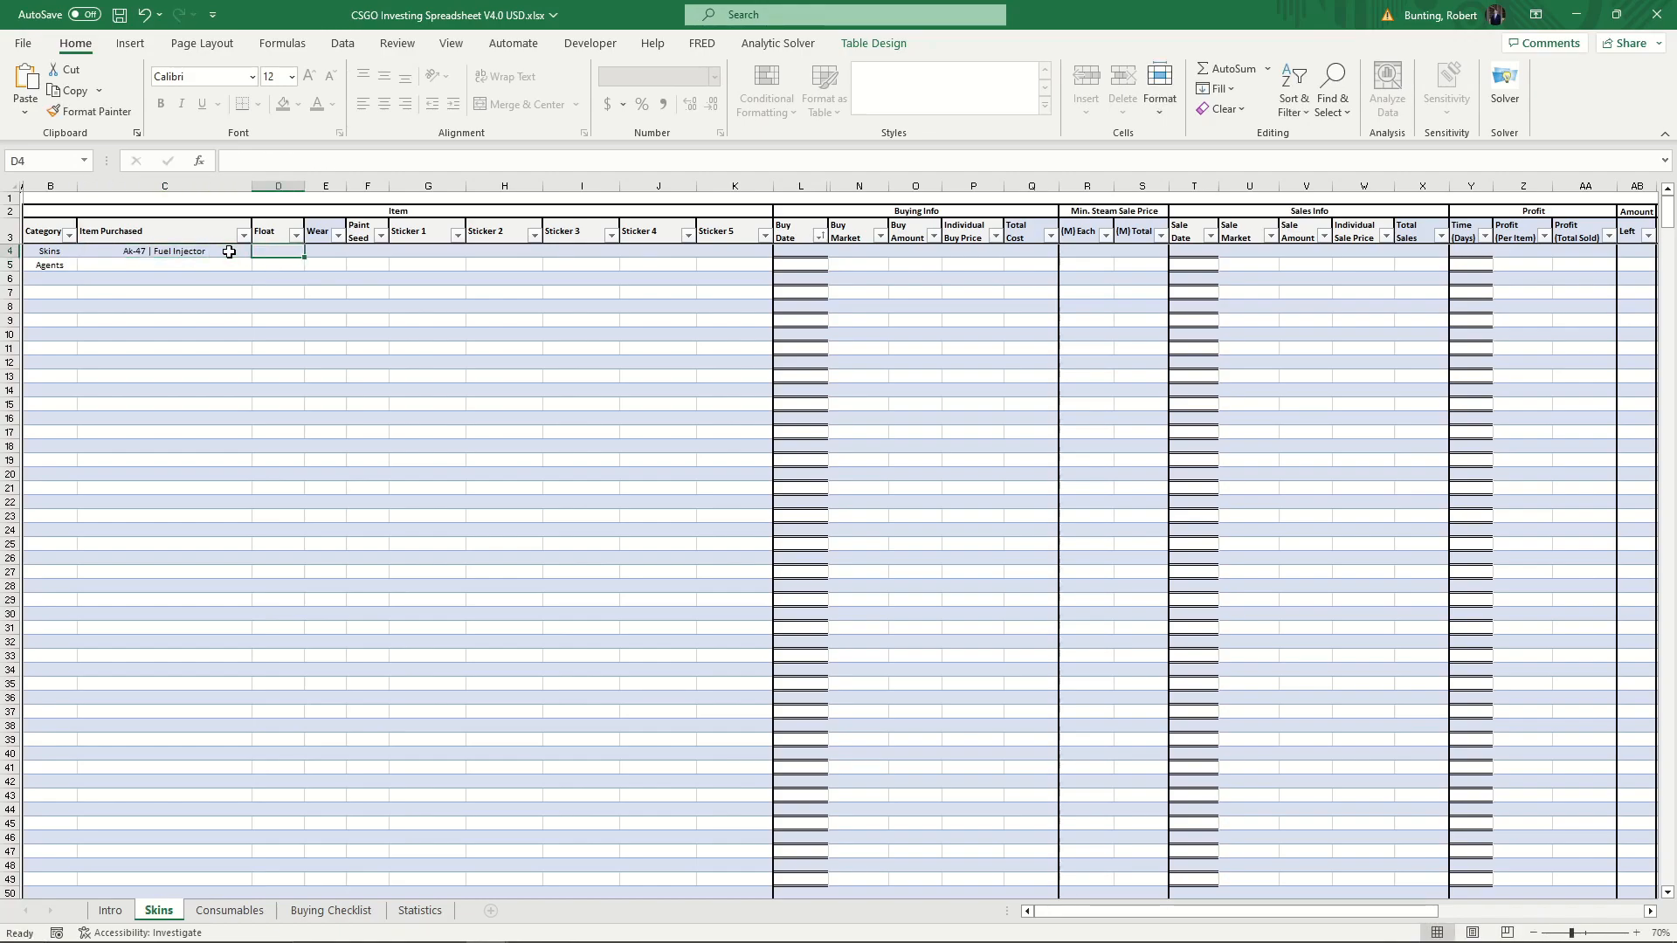
type(".071")
key("Return")
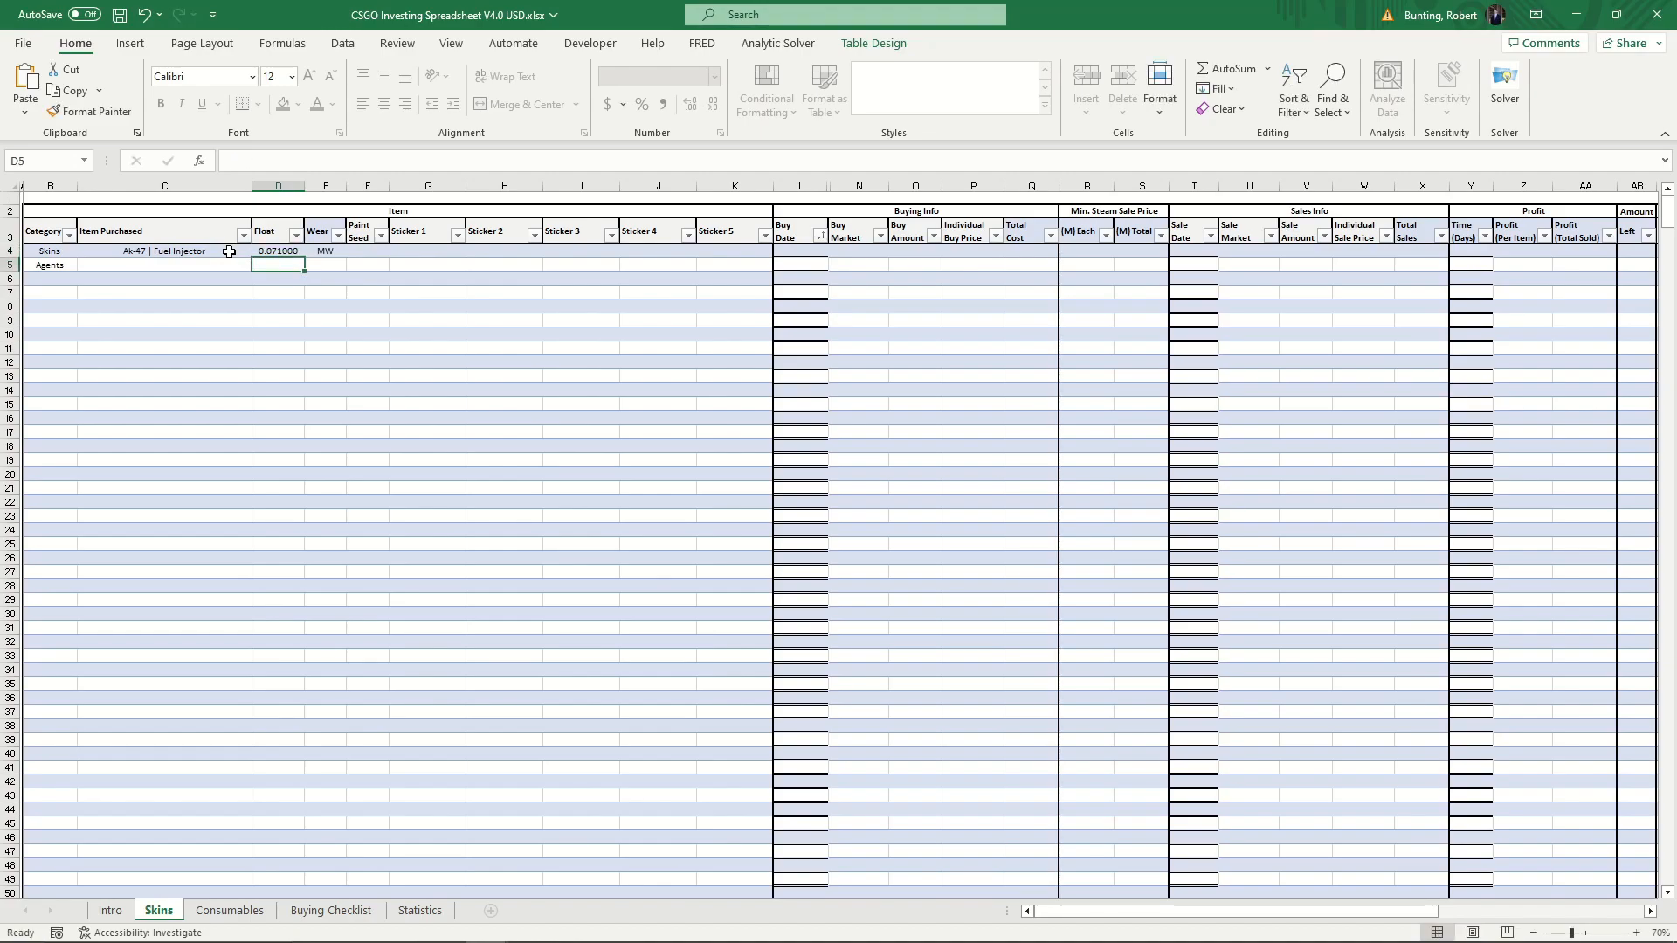
Try to edit the calculated Wear cell of the Ak-47 | Fuel Injector row
key("Up")
key("Right")
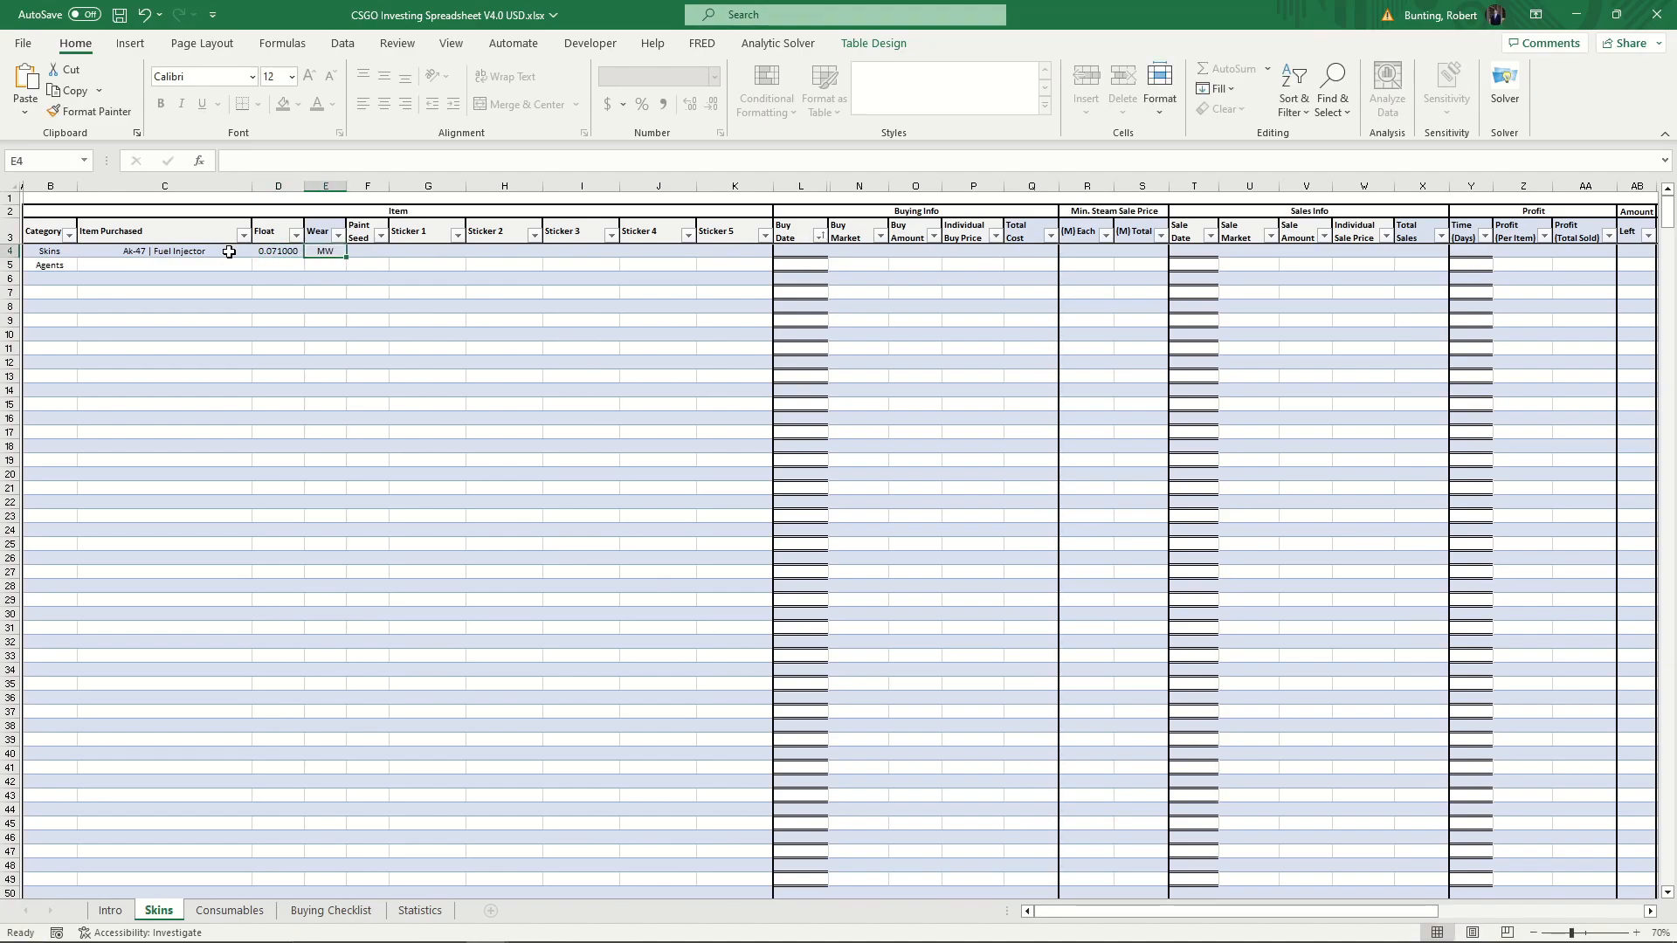
double_click(320, 255)
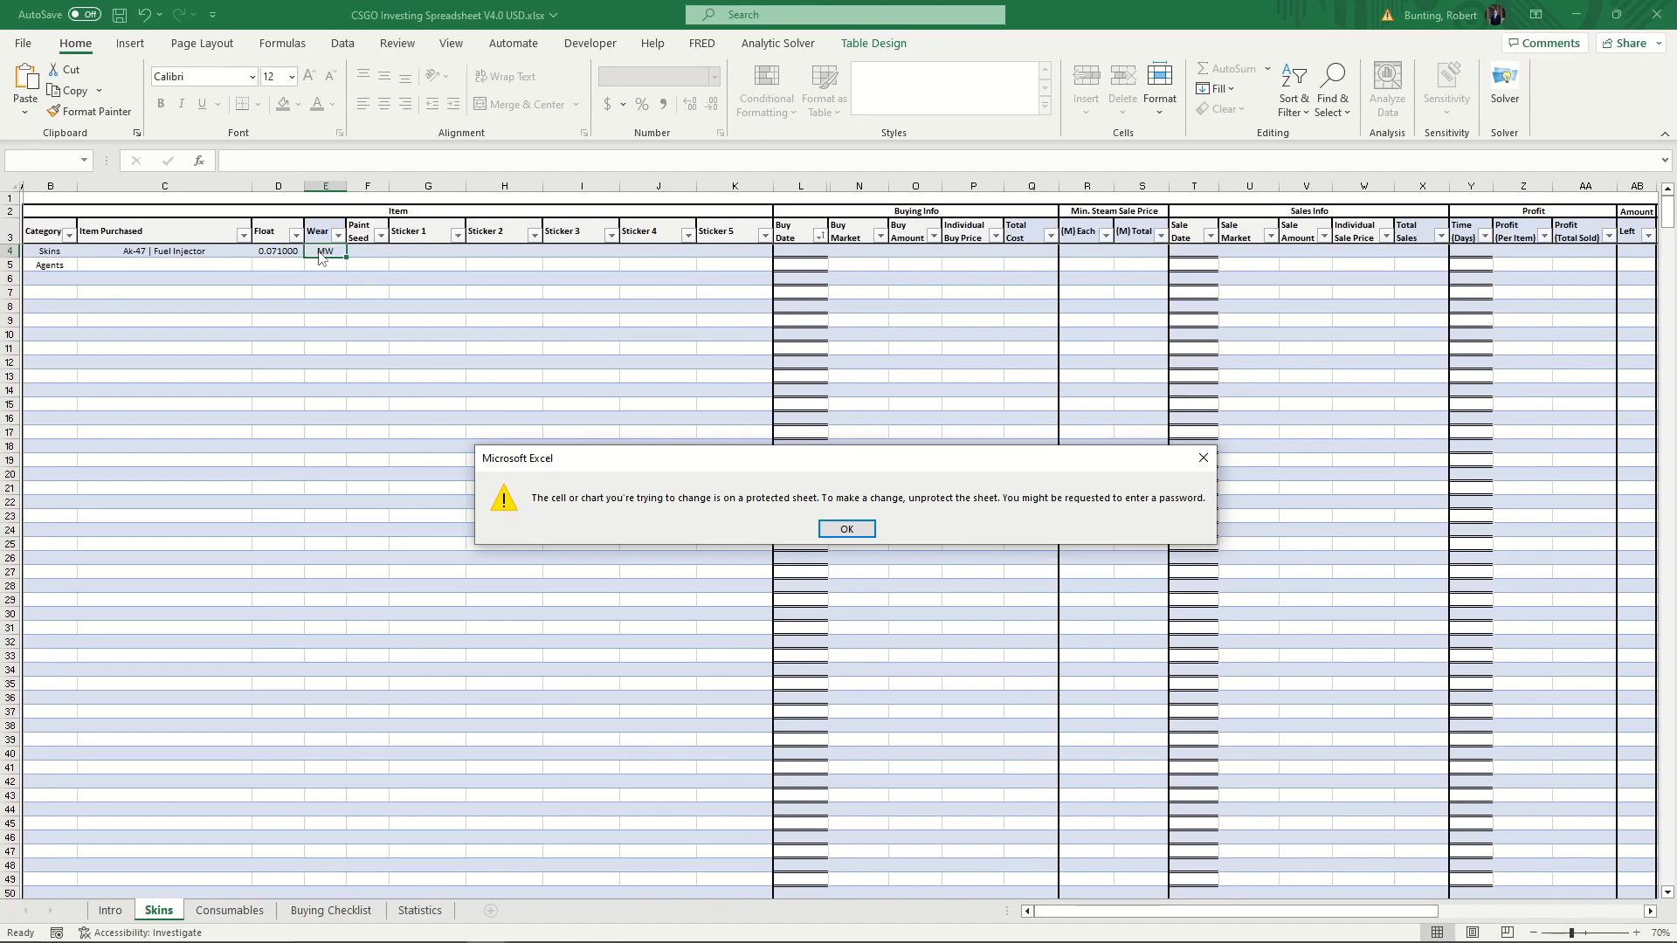
left_click(856, 529)
left_click(195, 295)
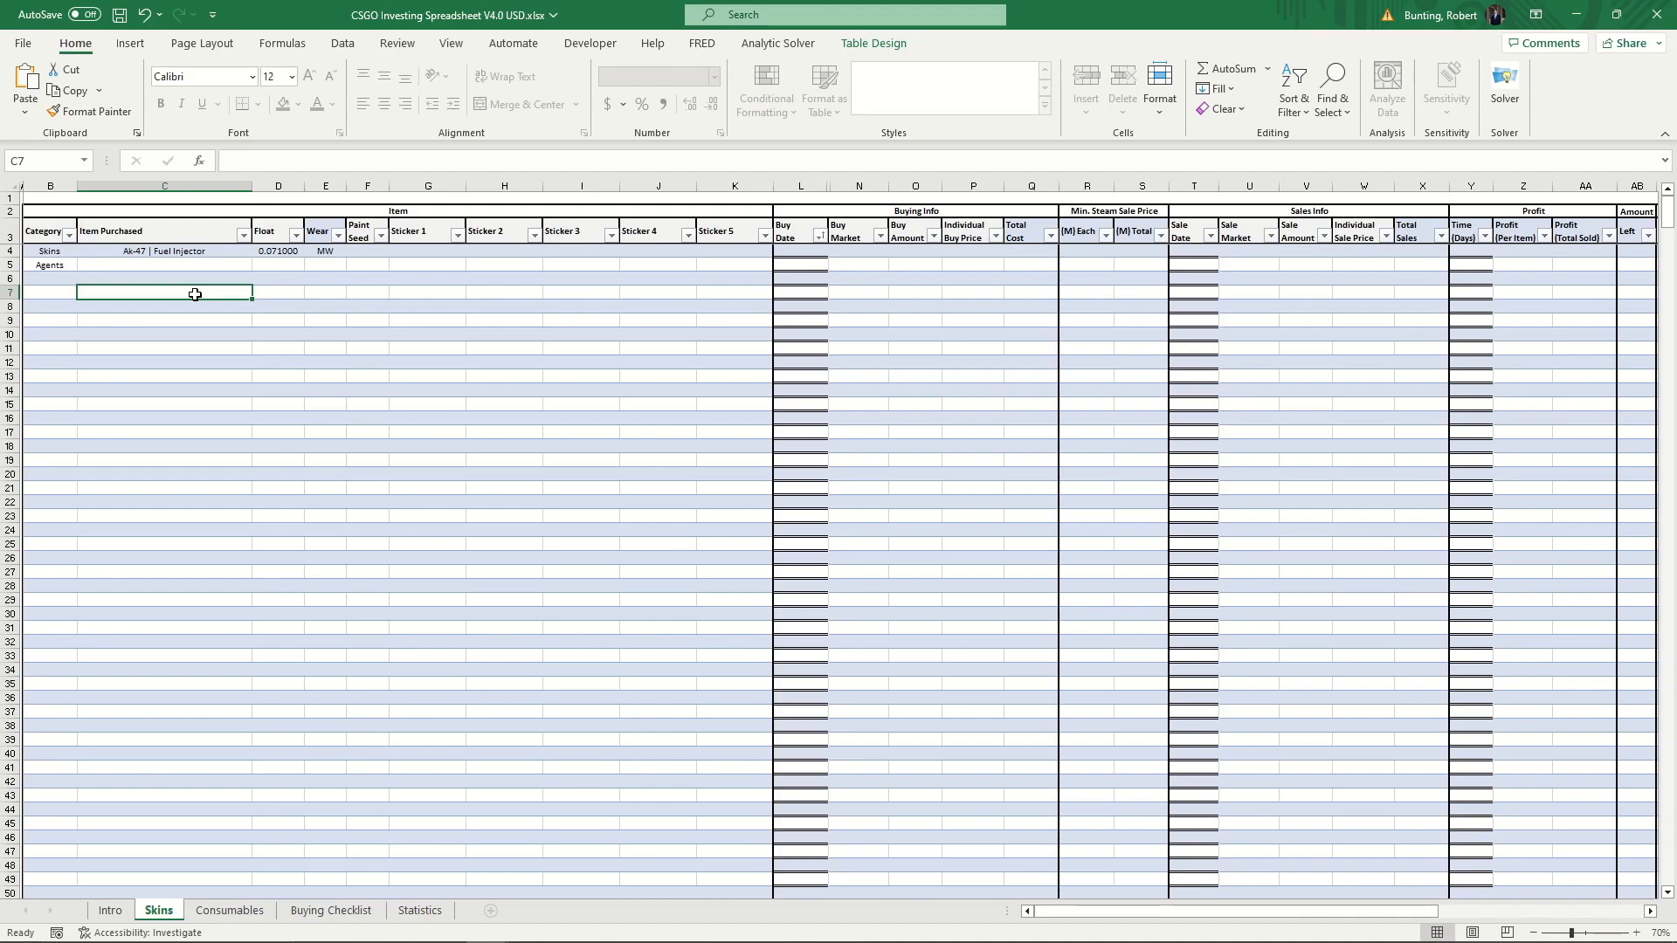
Look at the item's Paint Seed and Sticker 1 cells, and read through the instructions on the Intro worksheet
left_click(378, 251)
left_click(418, 249)
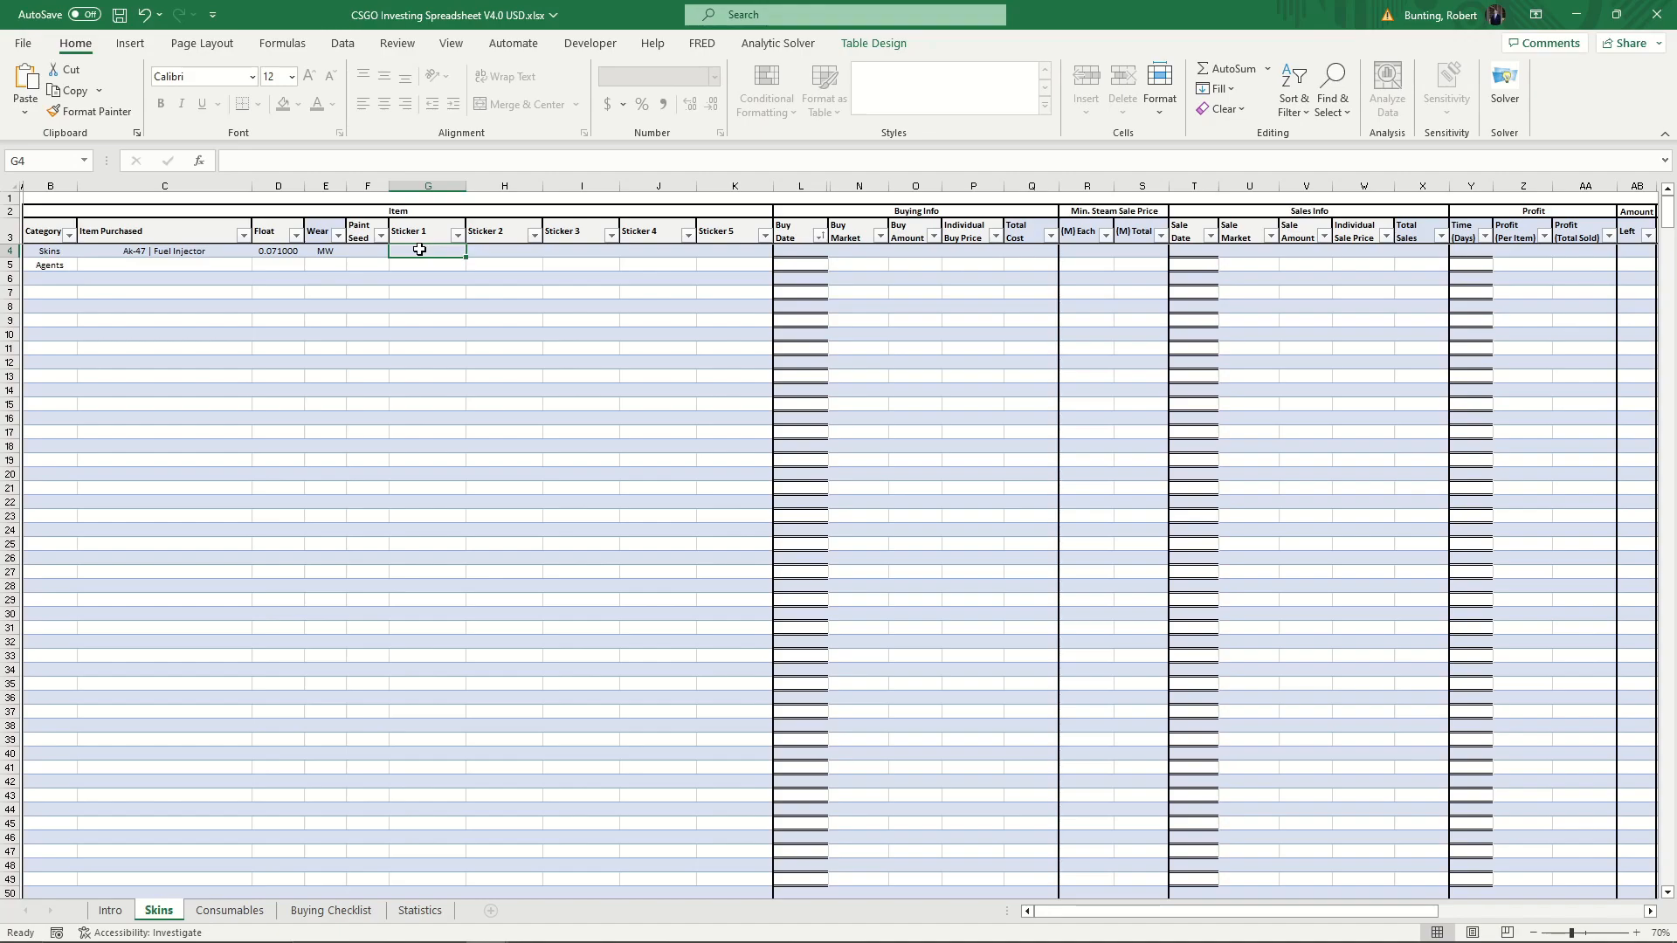
left_click(116, 909)
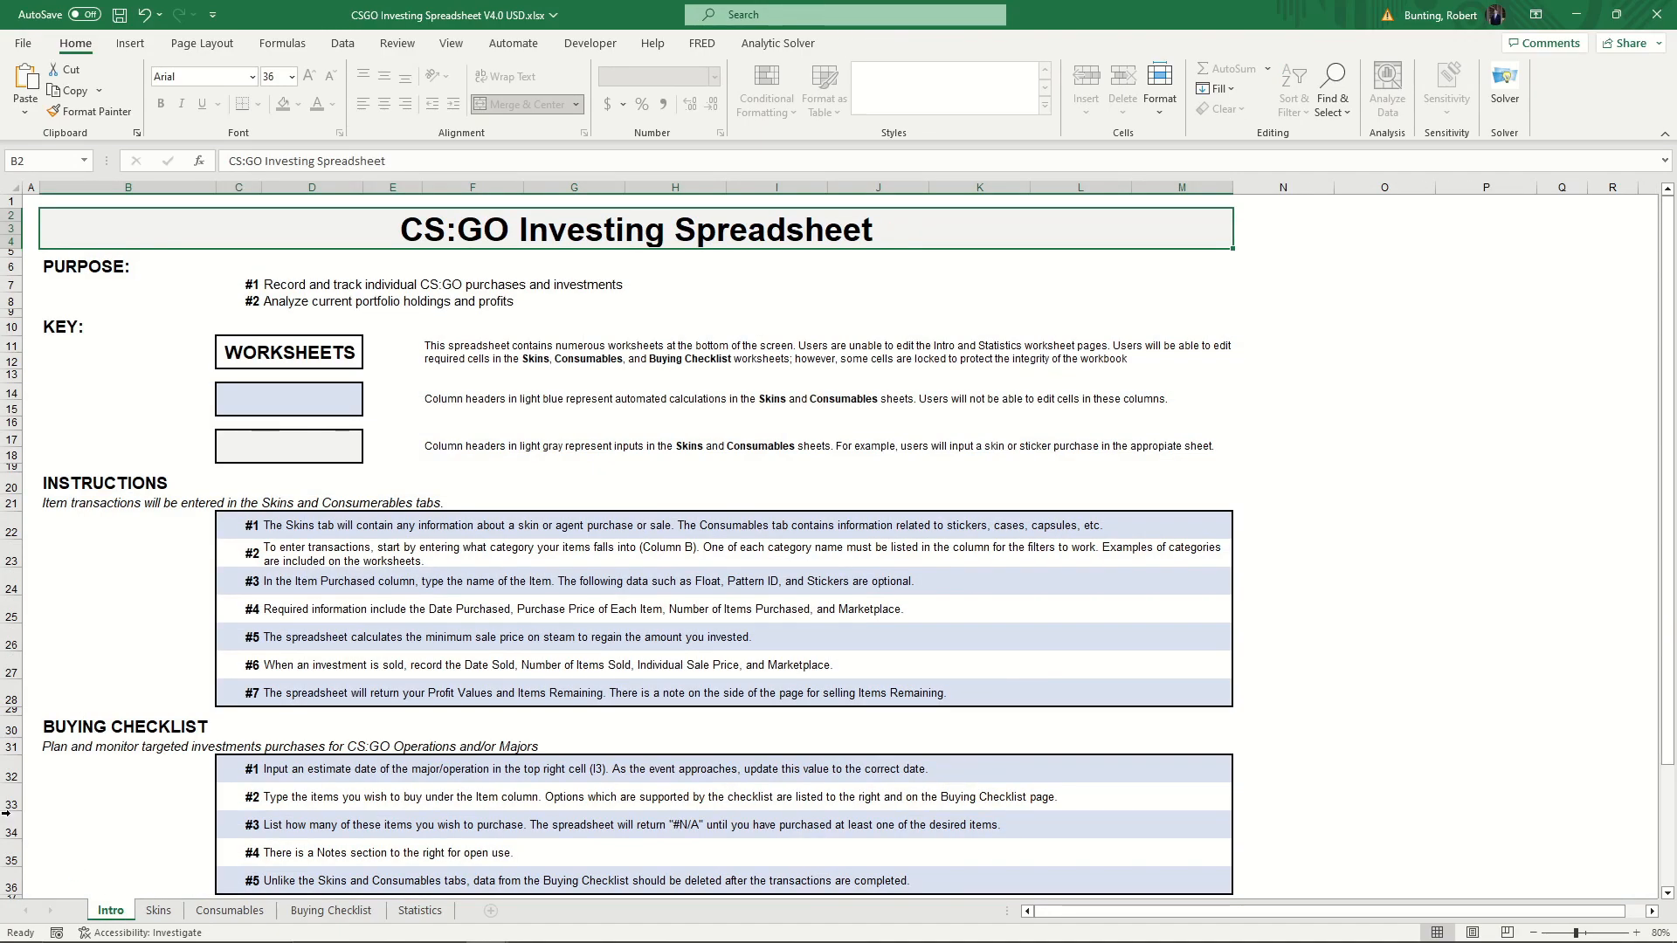
scroll(104, 359, "down", 4)
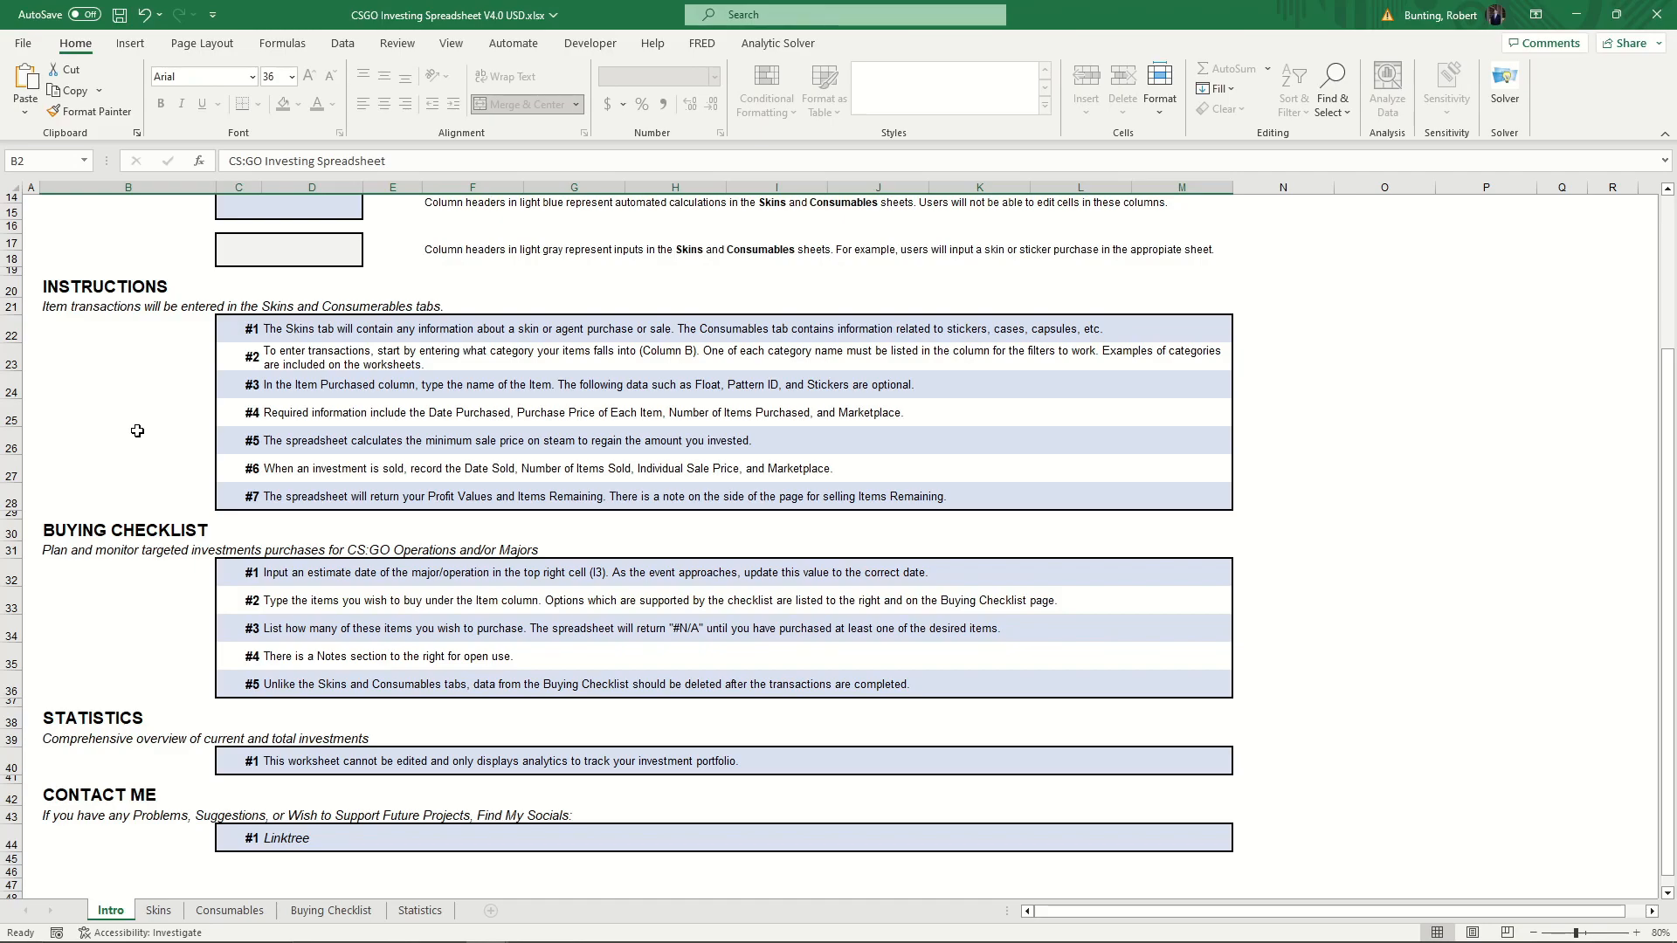
scroll(135, 428, "up", 5)
Set the buy date of the Ak-47 | Fuel Injector on the Skins worksheet to 1/1/2020
left_click(158, 910)
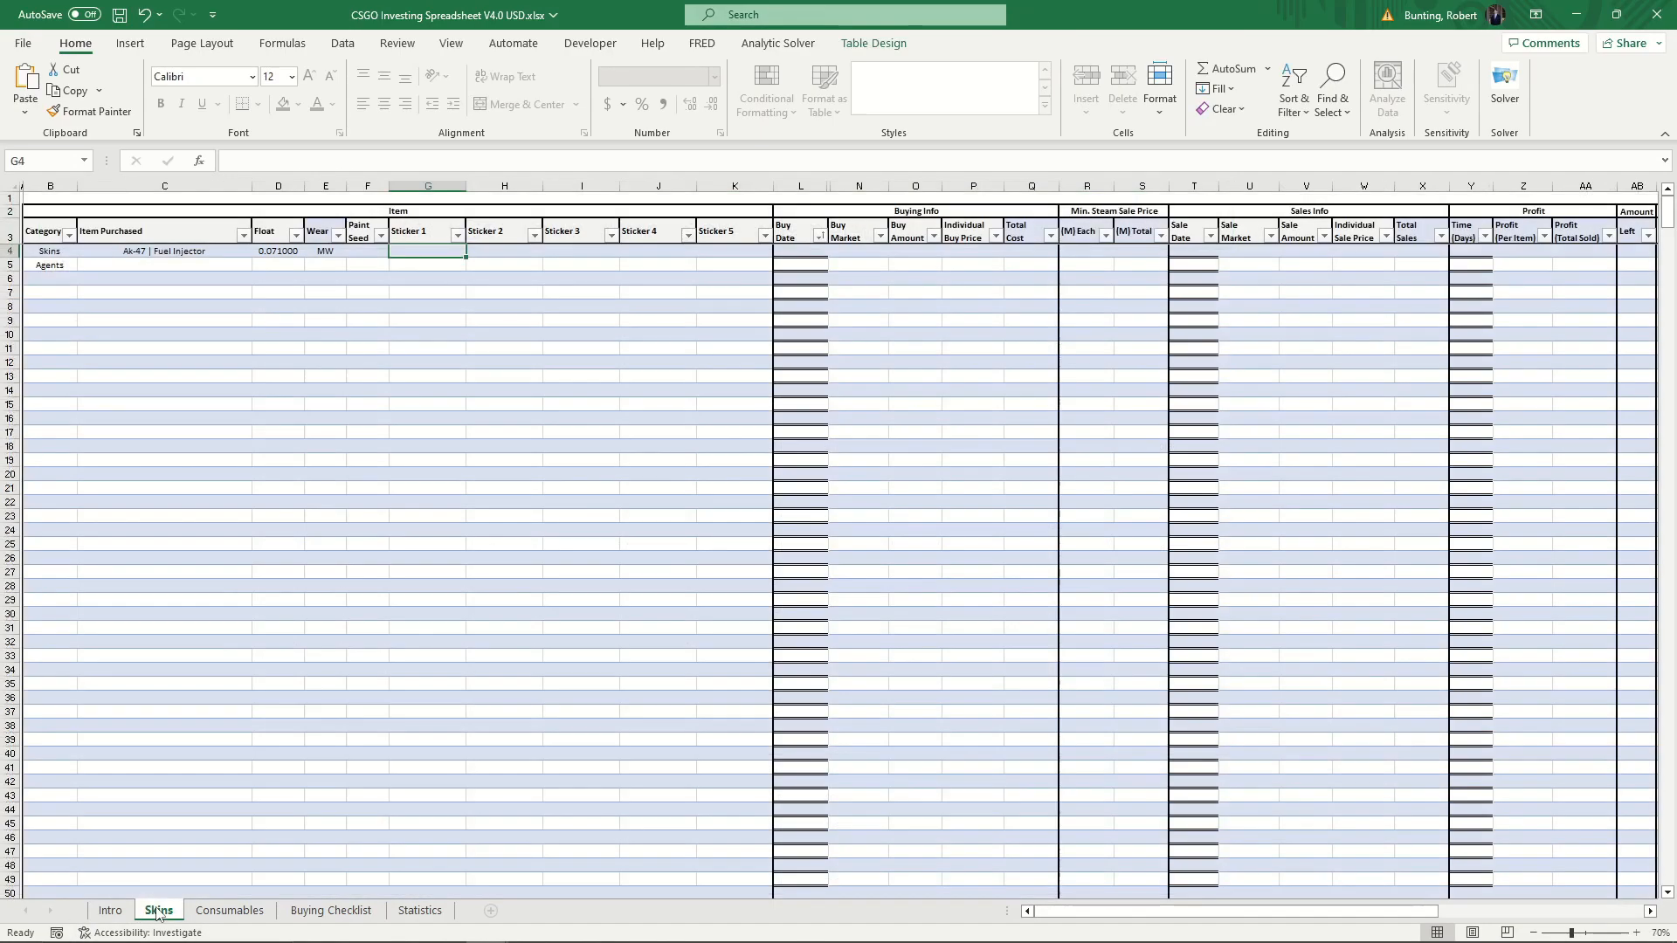
left_click(416, 349)
left_click(790, 246)
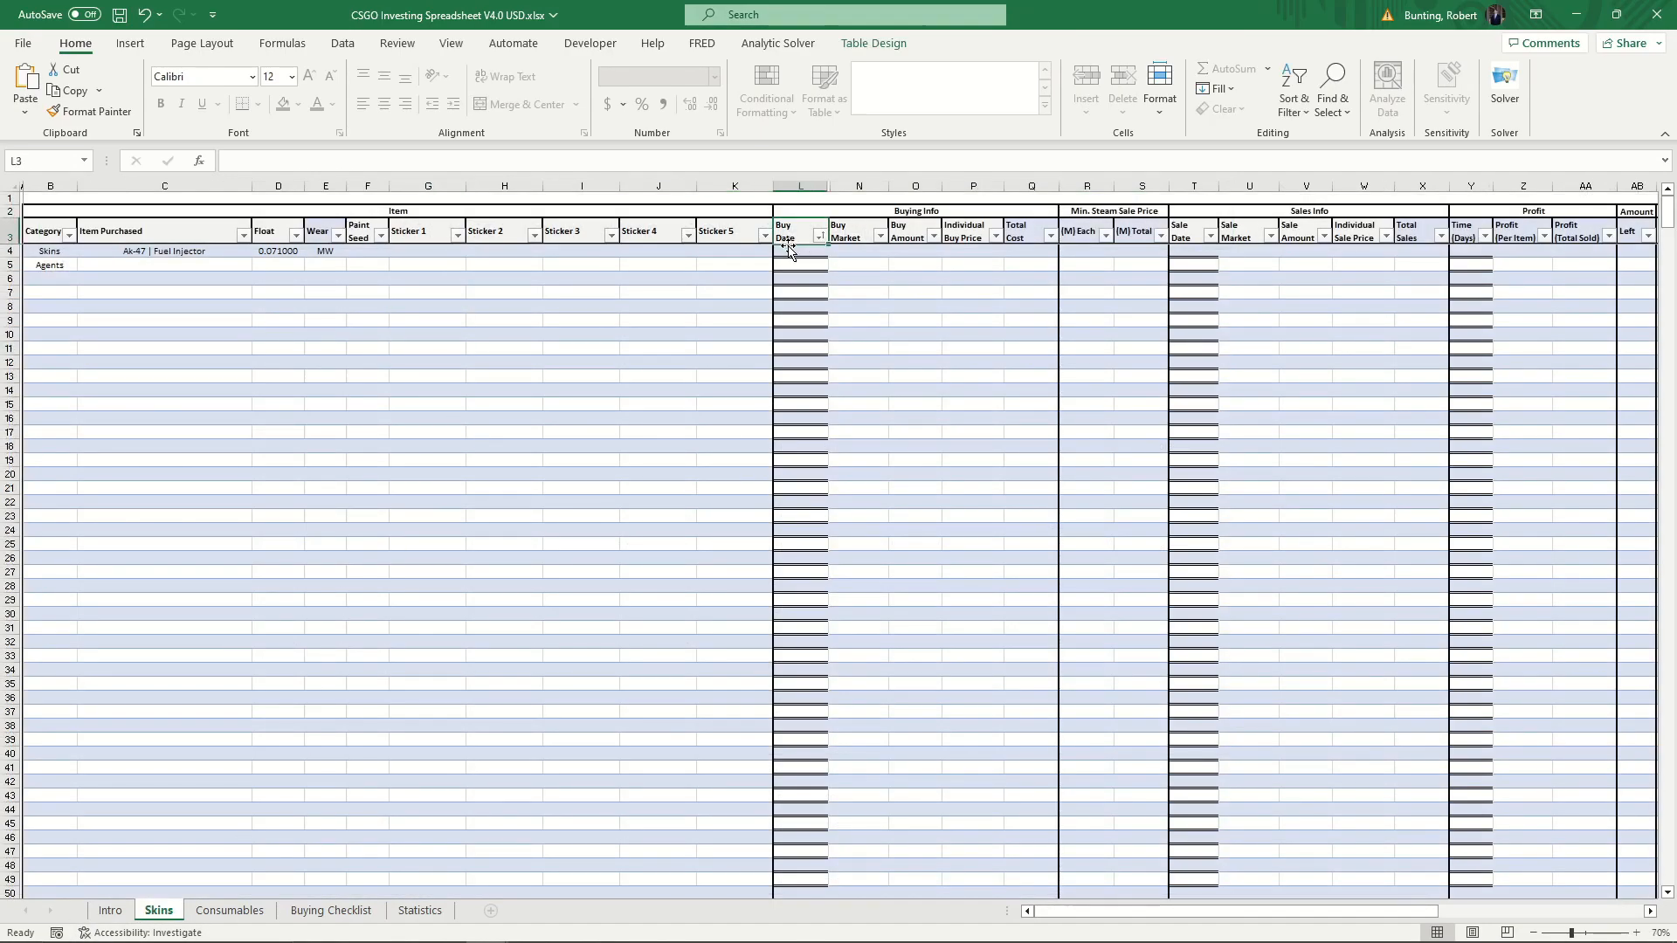
left_click(789, 250)
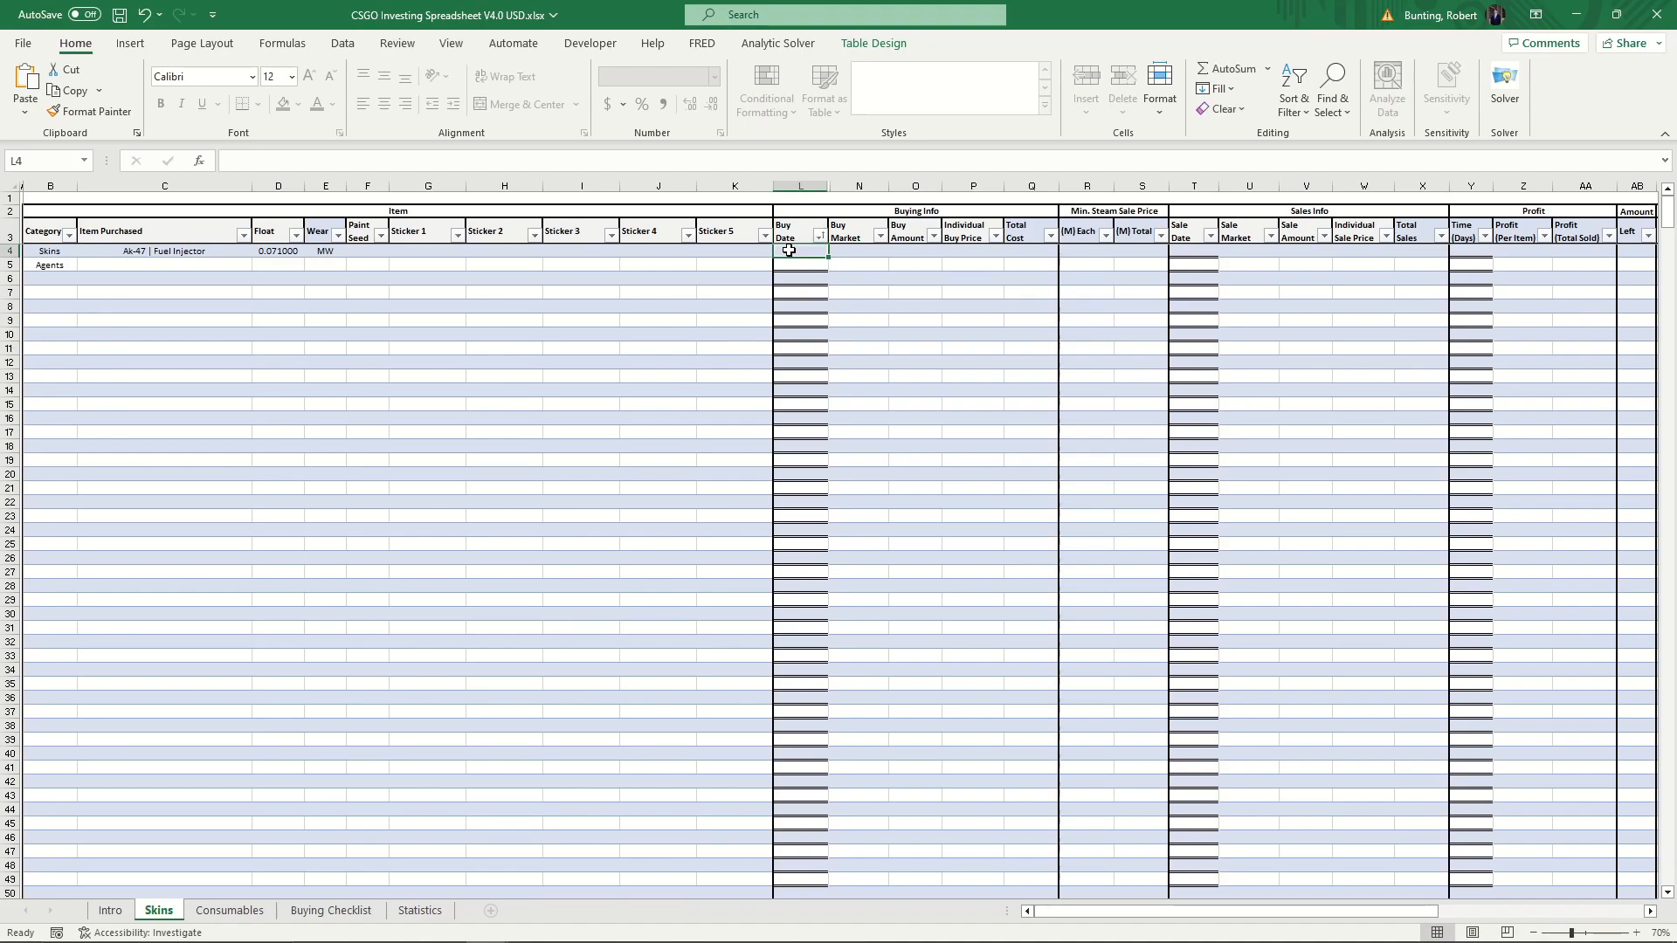
type("1/1/2020")
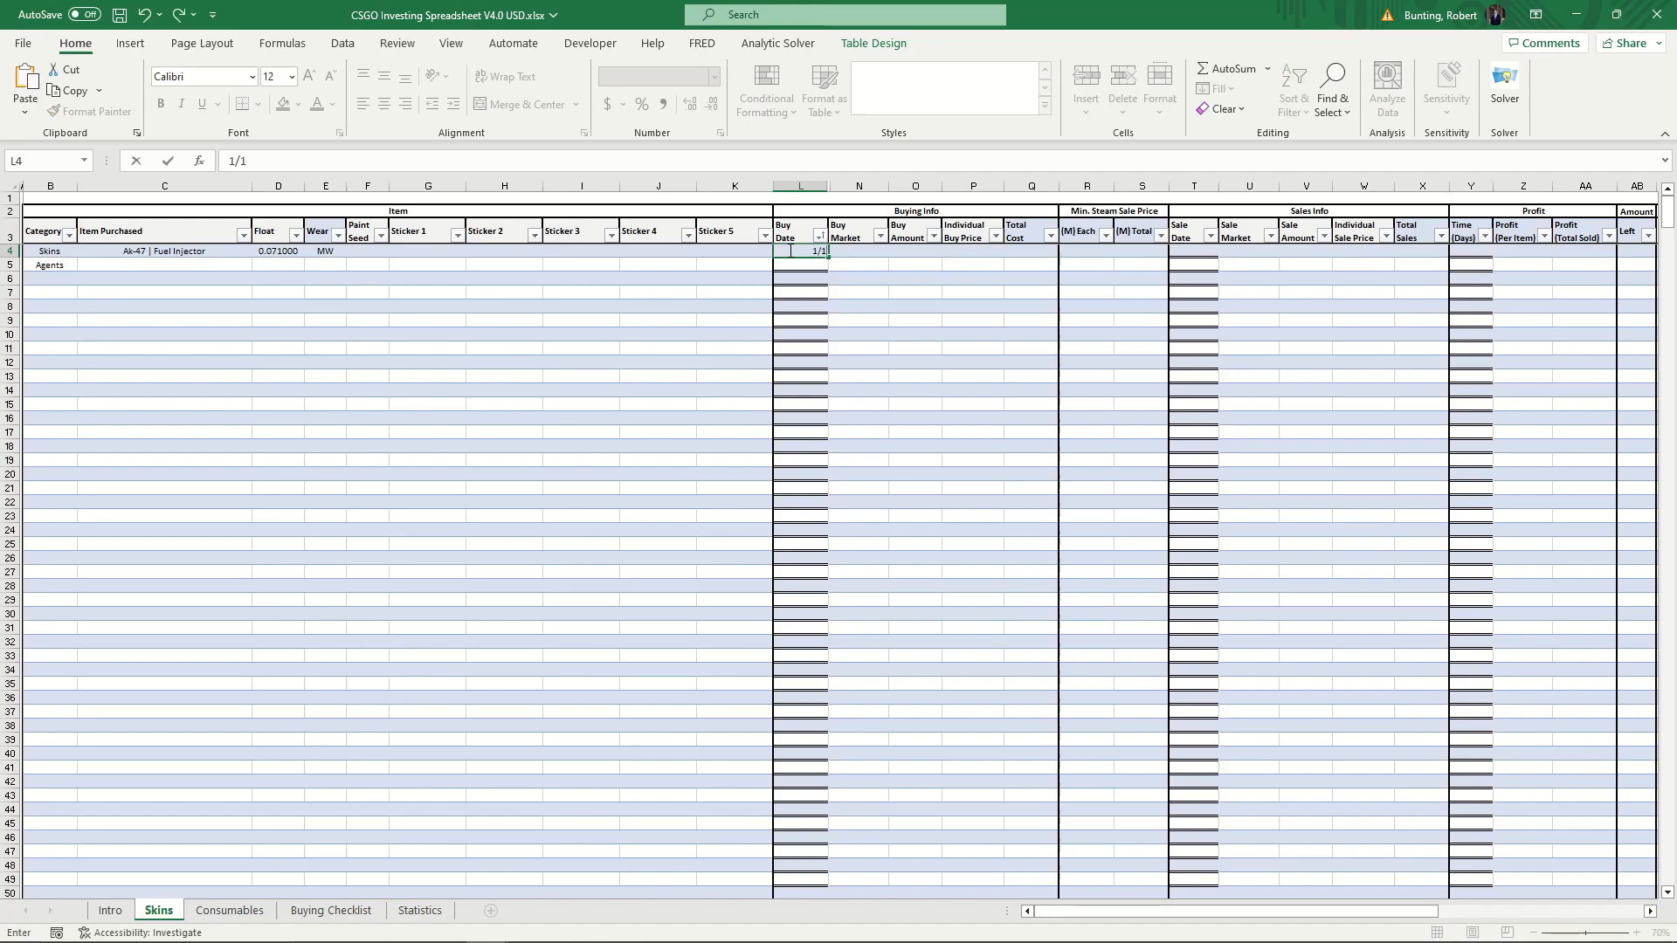
key("Return")
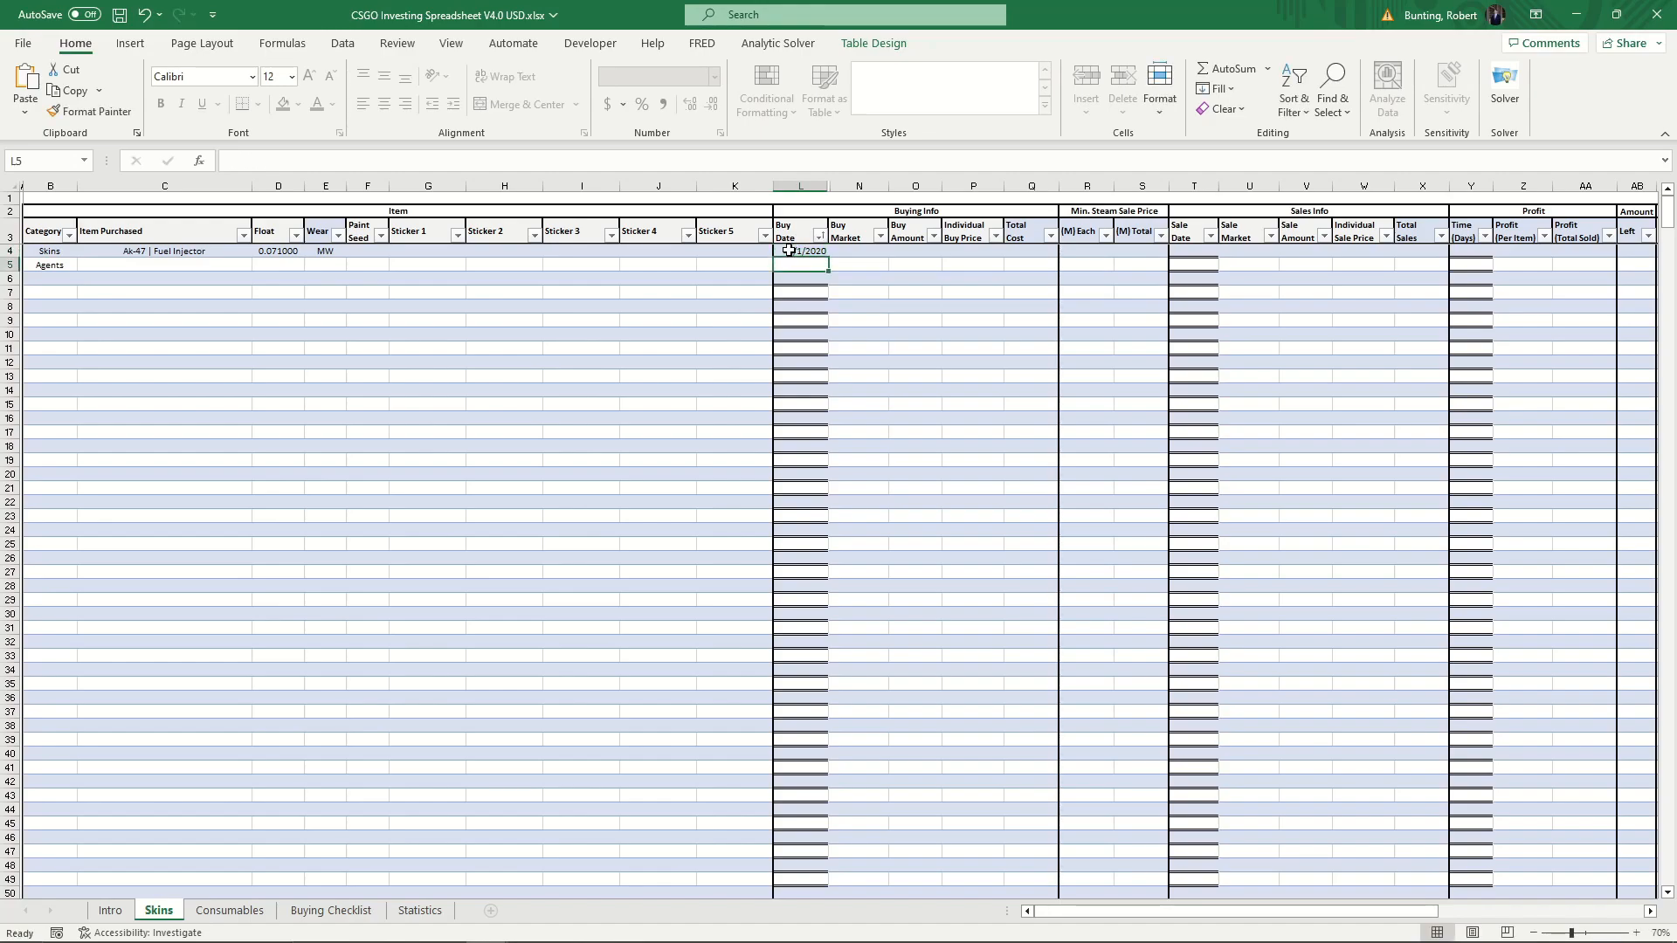
Fill in the item's remaining buying info with market Steam, buy amount 1 and individual buy price 55
left_click(789, 251)
key("Right")
type("Steam")
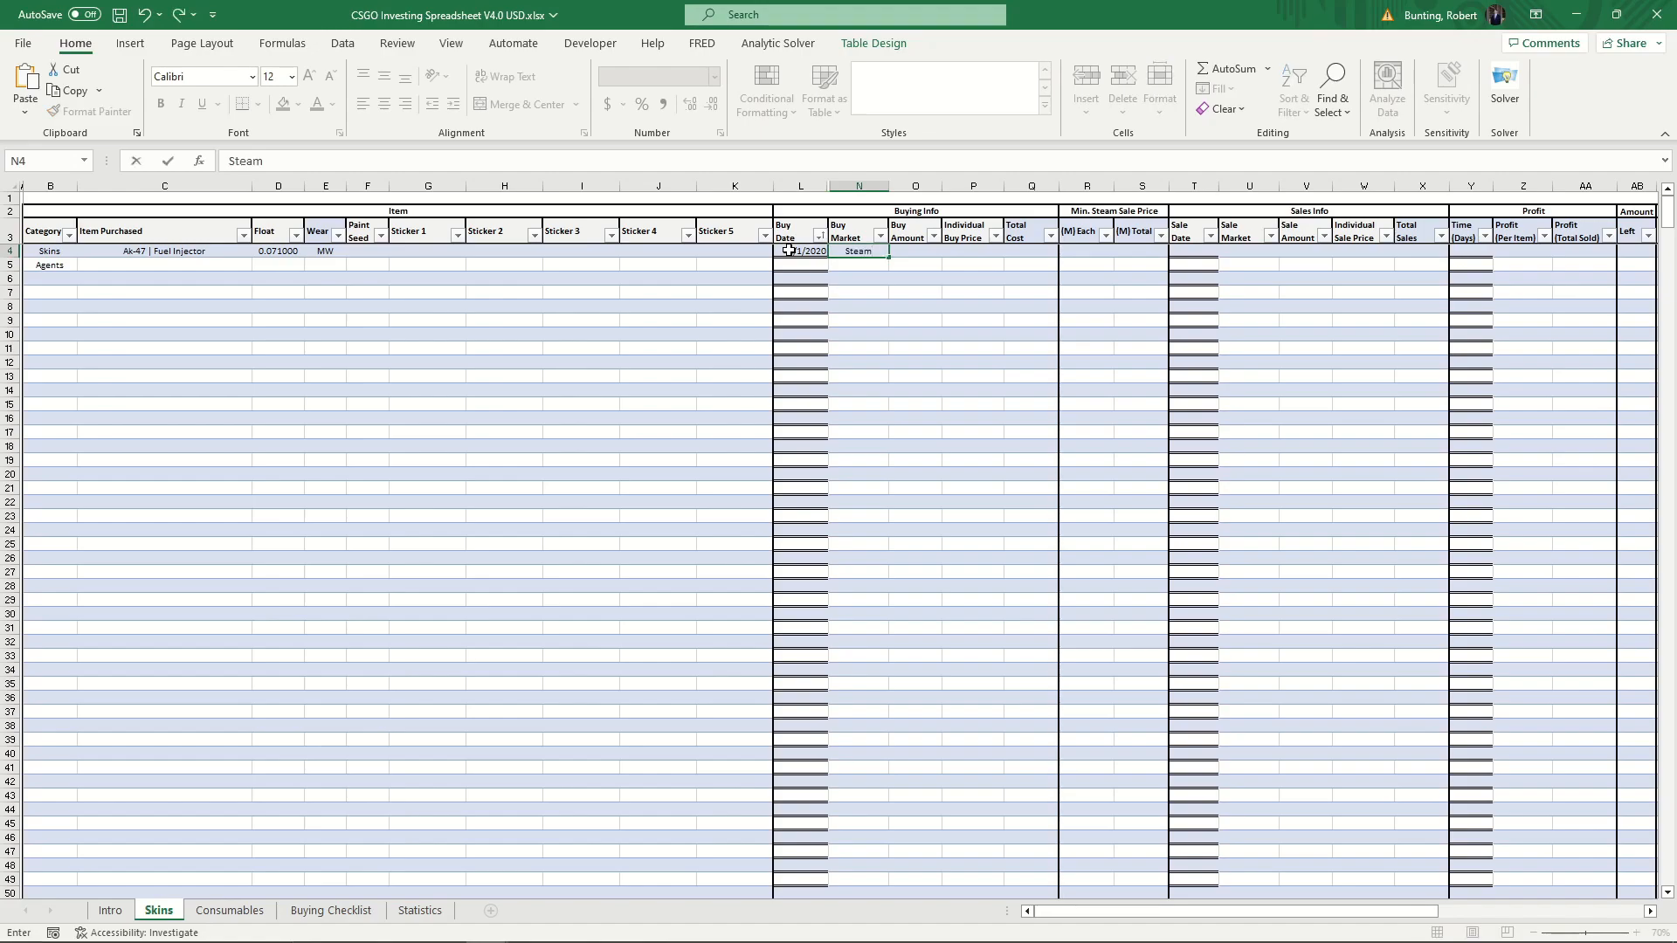
type("1")
key("Tab")
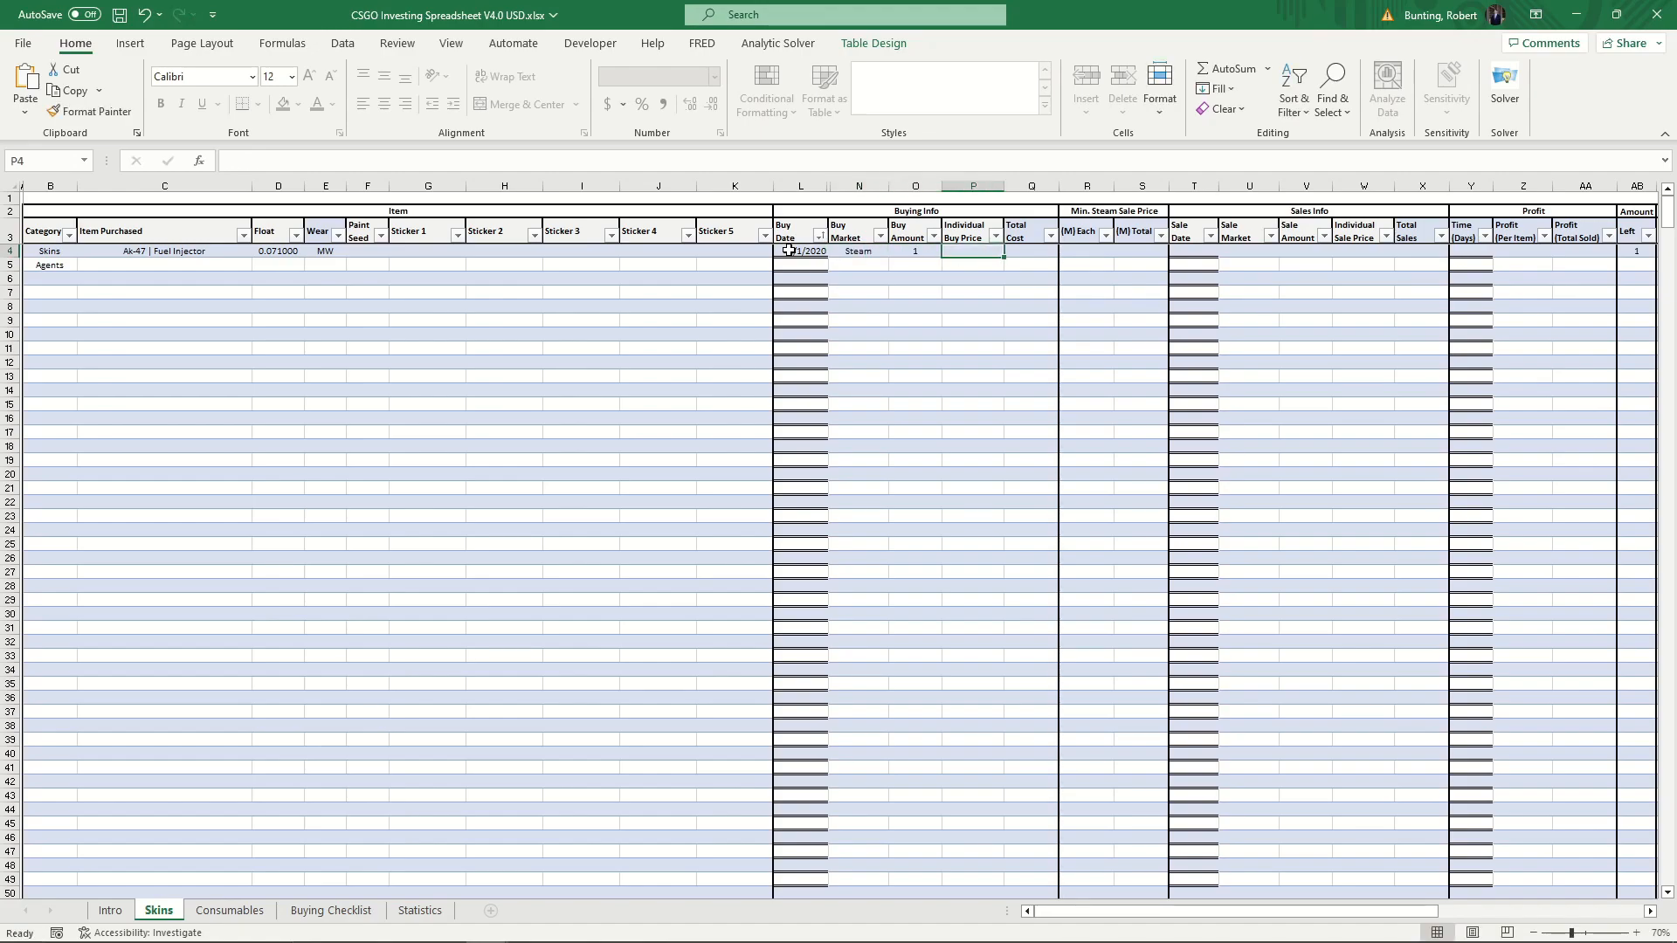
type("55")
key("Return")
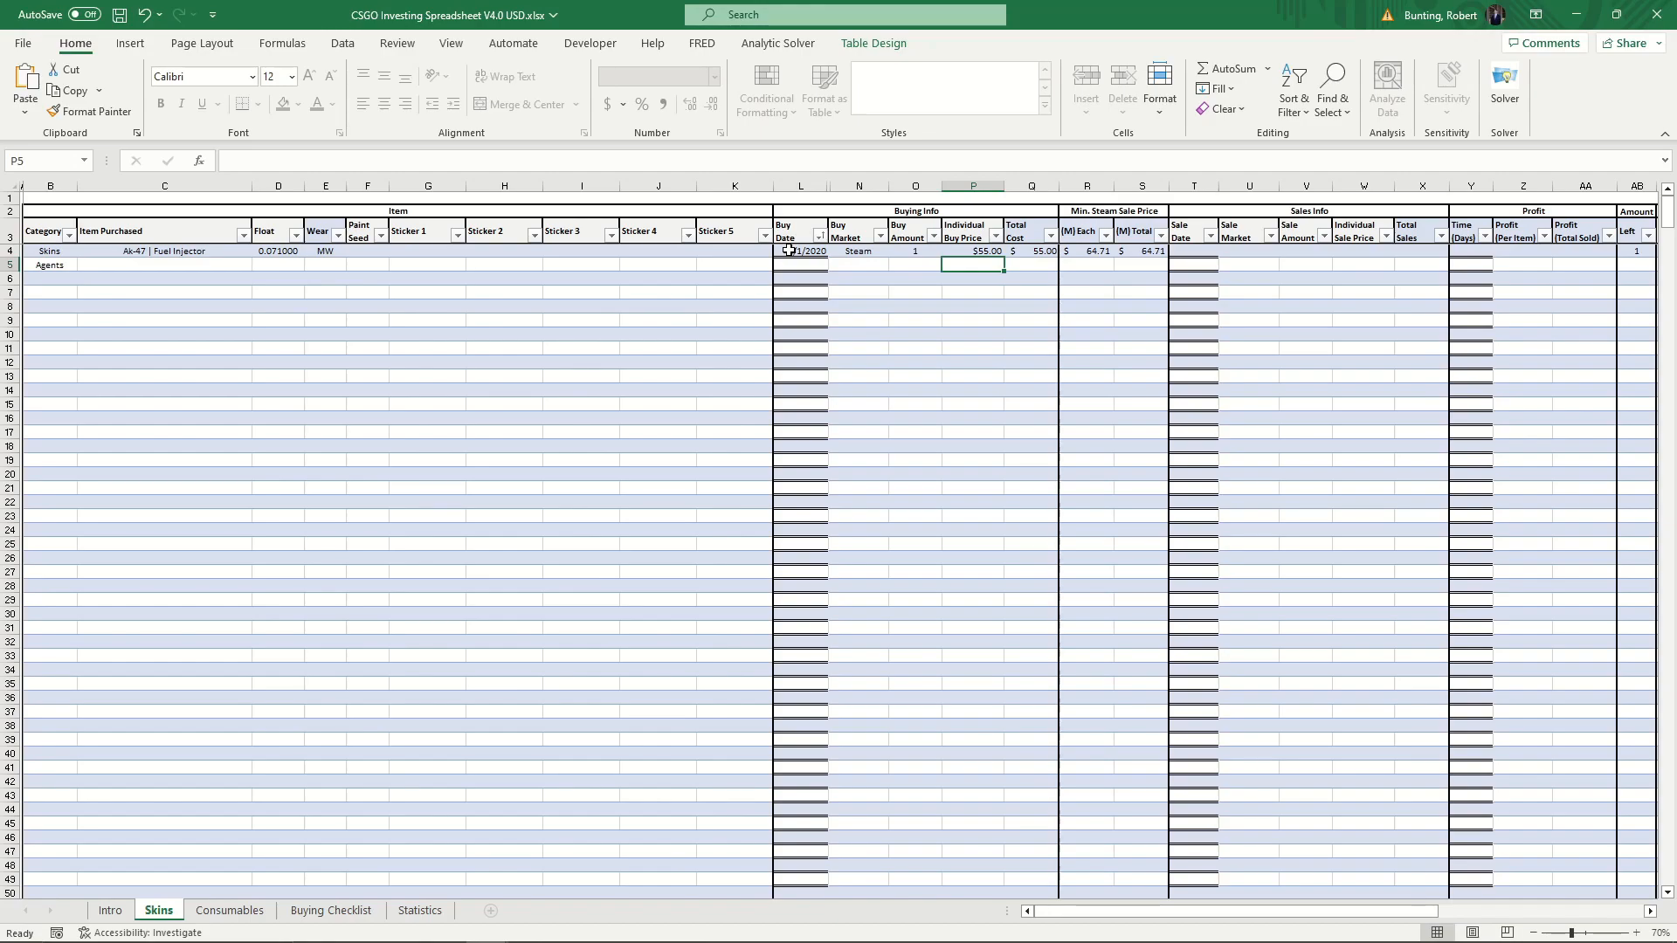
Examine the item's Total Cost, minimum Steam sale price and Sales Info cells
left_click(1020, 251)
left_click(1090, 251)
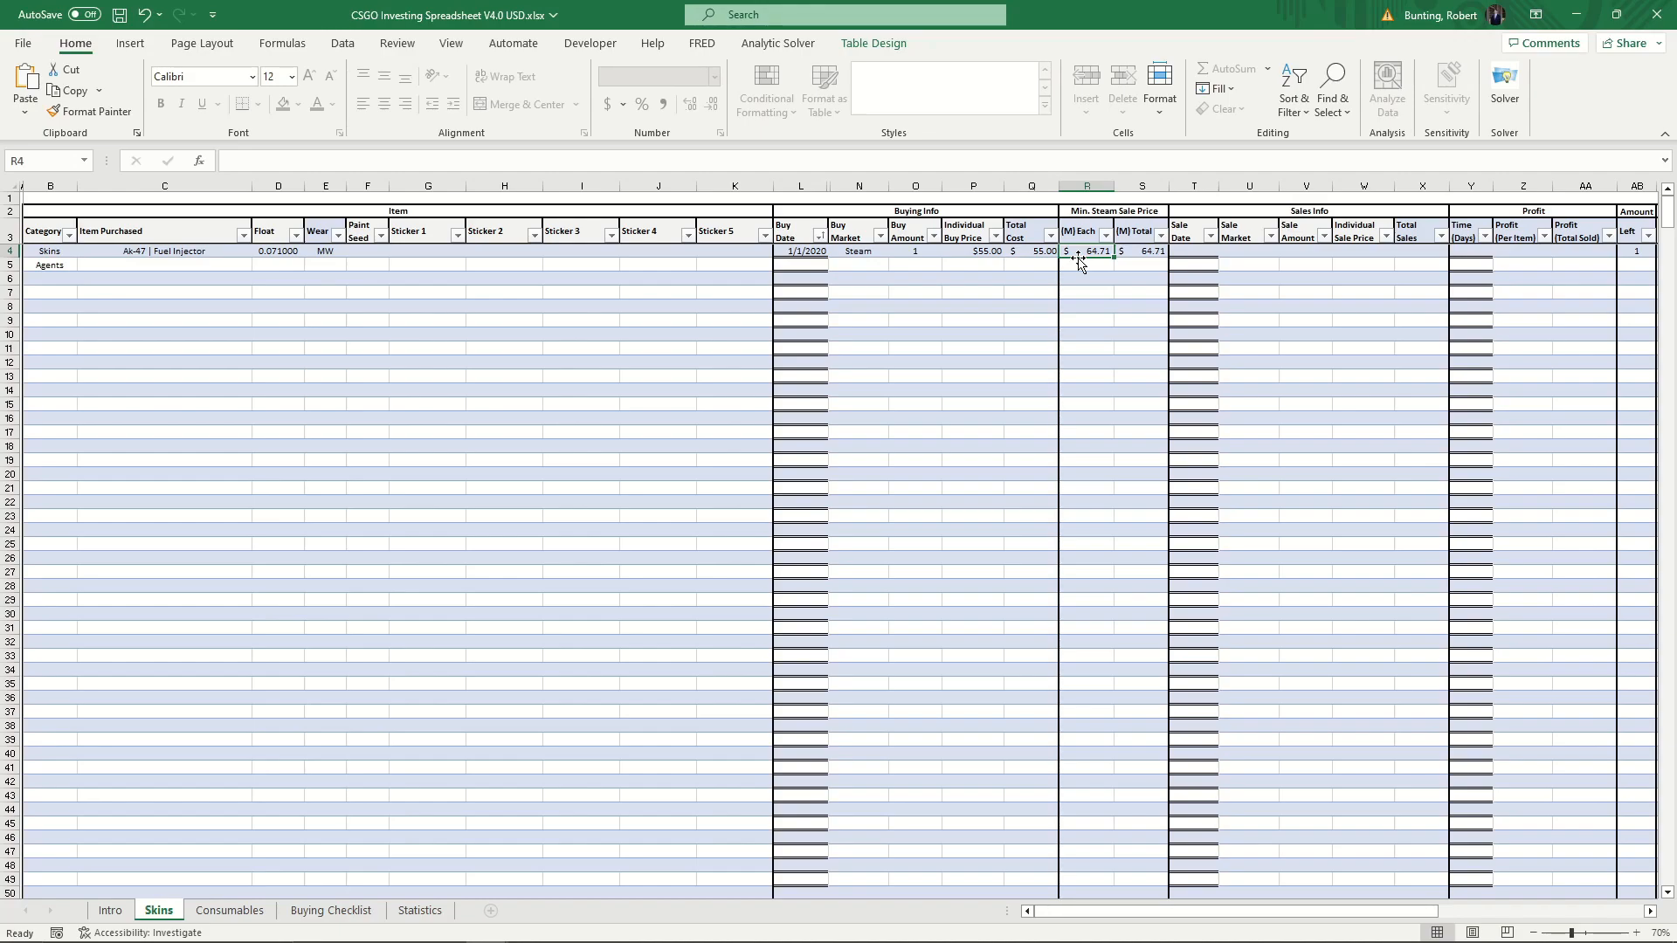
key("Tab")
key("Tab")
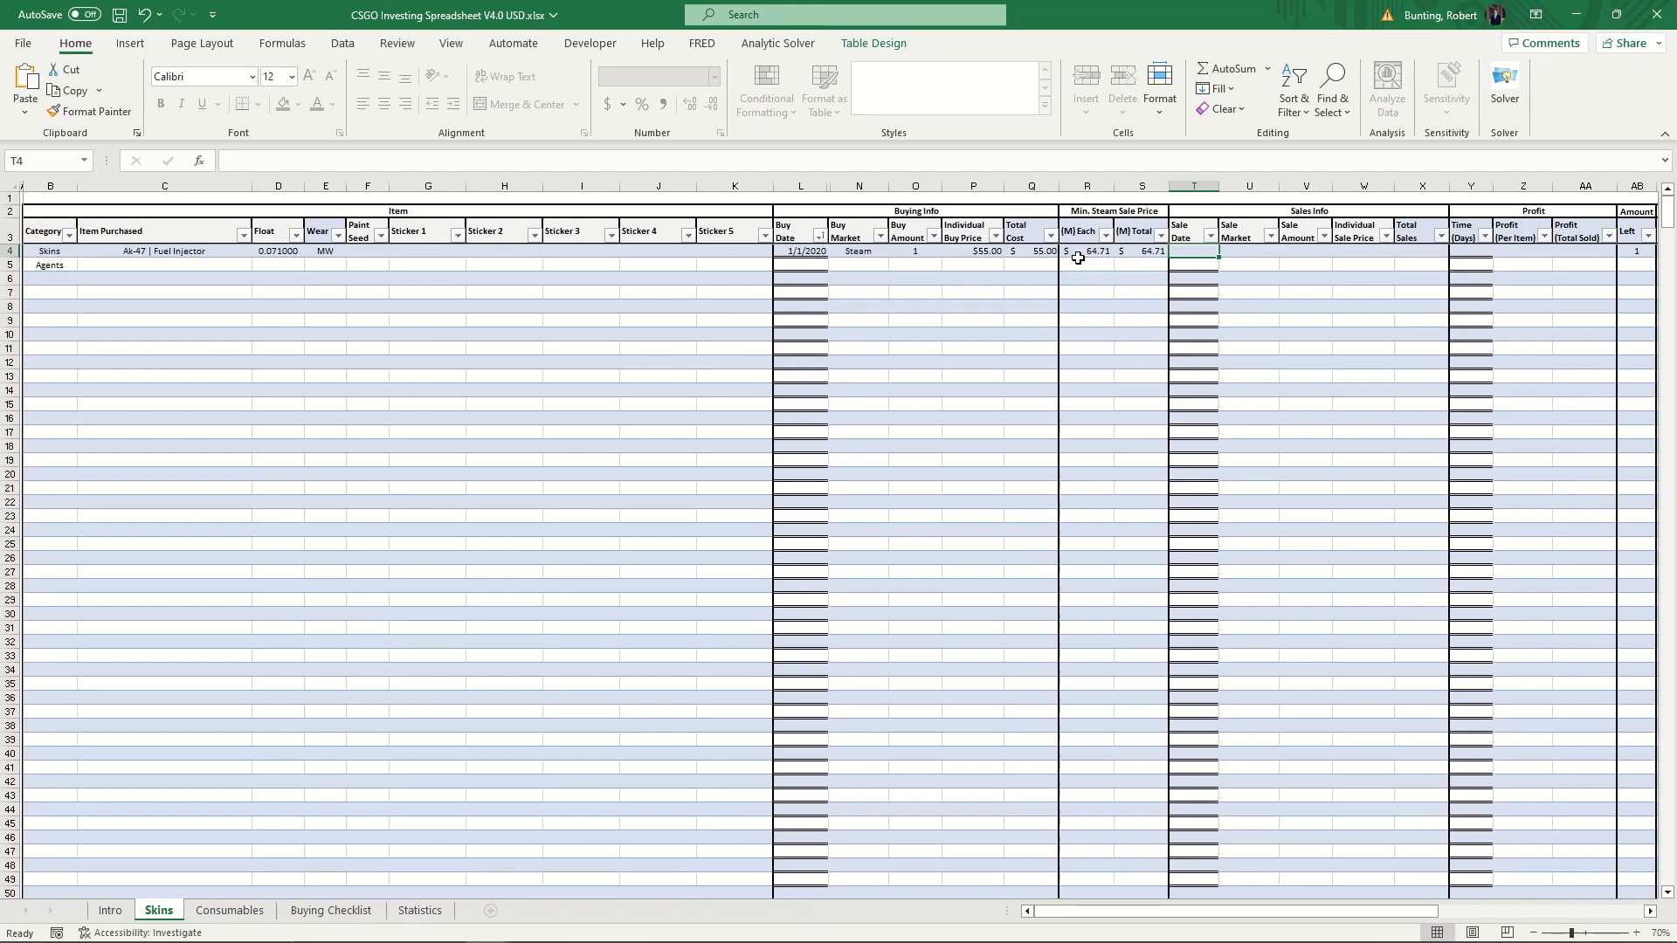
key("Right")
key("Right")
key("Right")
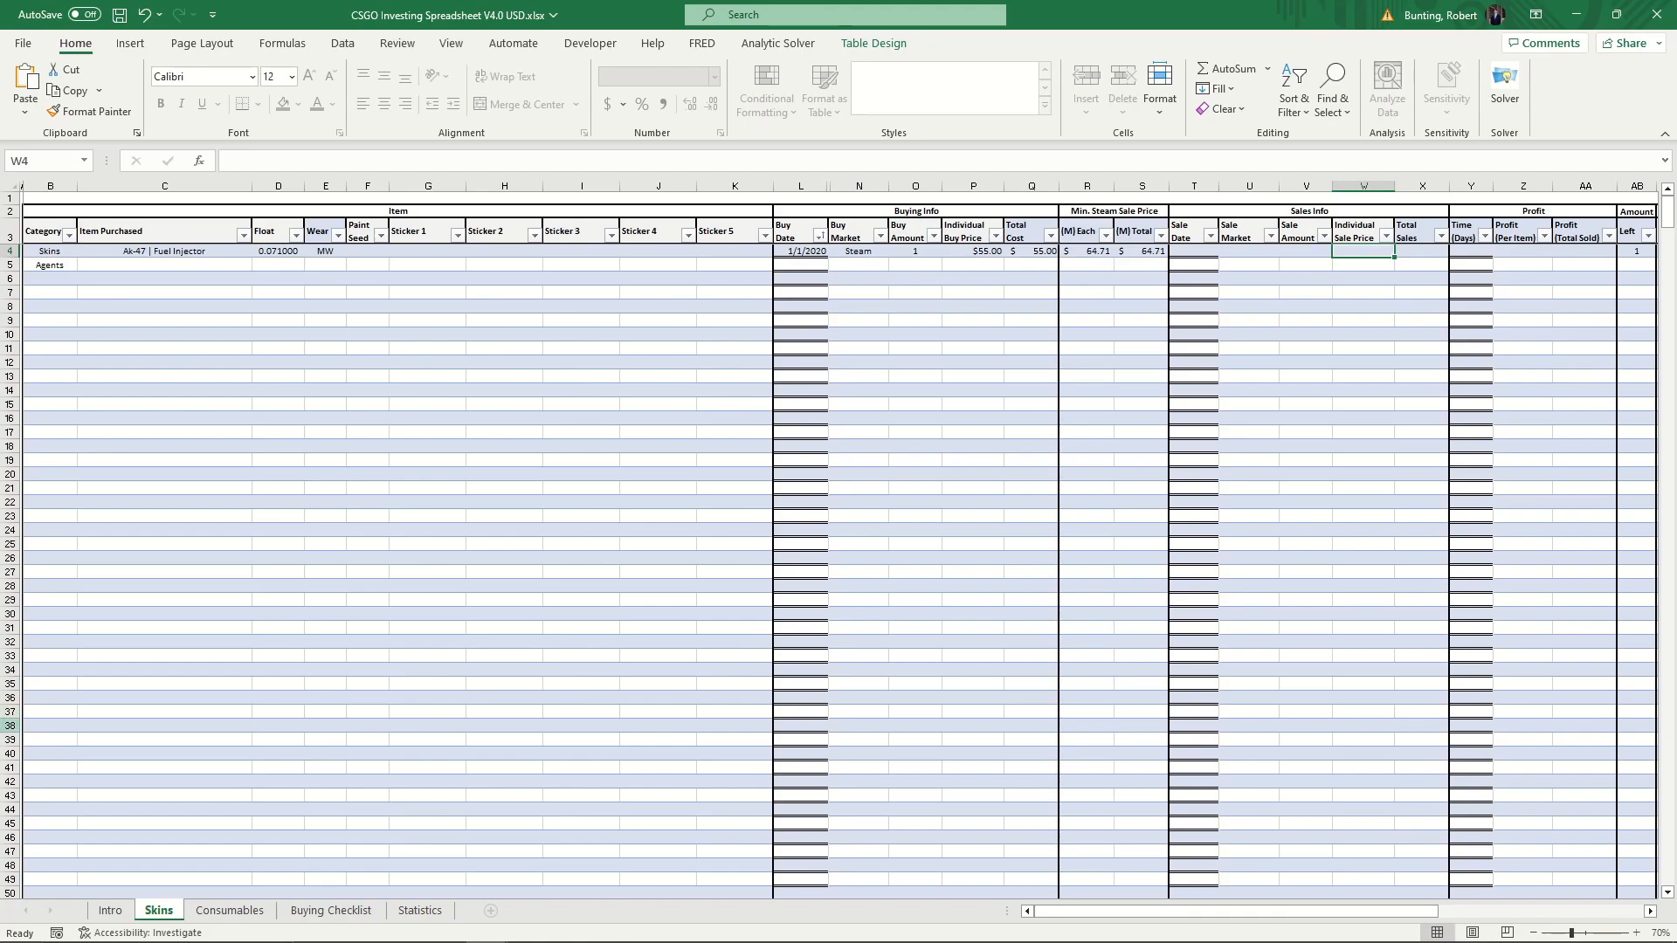
On the Consumables worksheet, copy the category names in B4:B18 to the cells starting at B34 and clear the originals
left_click(229, 910)
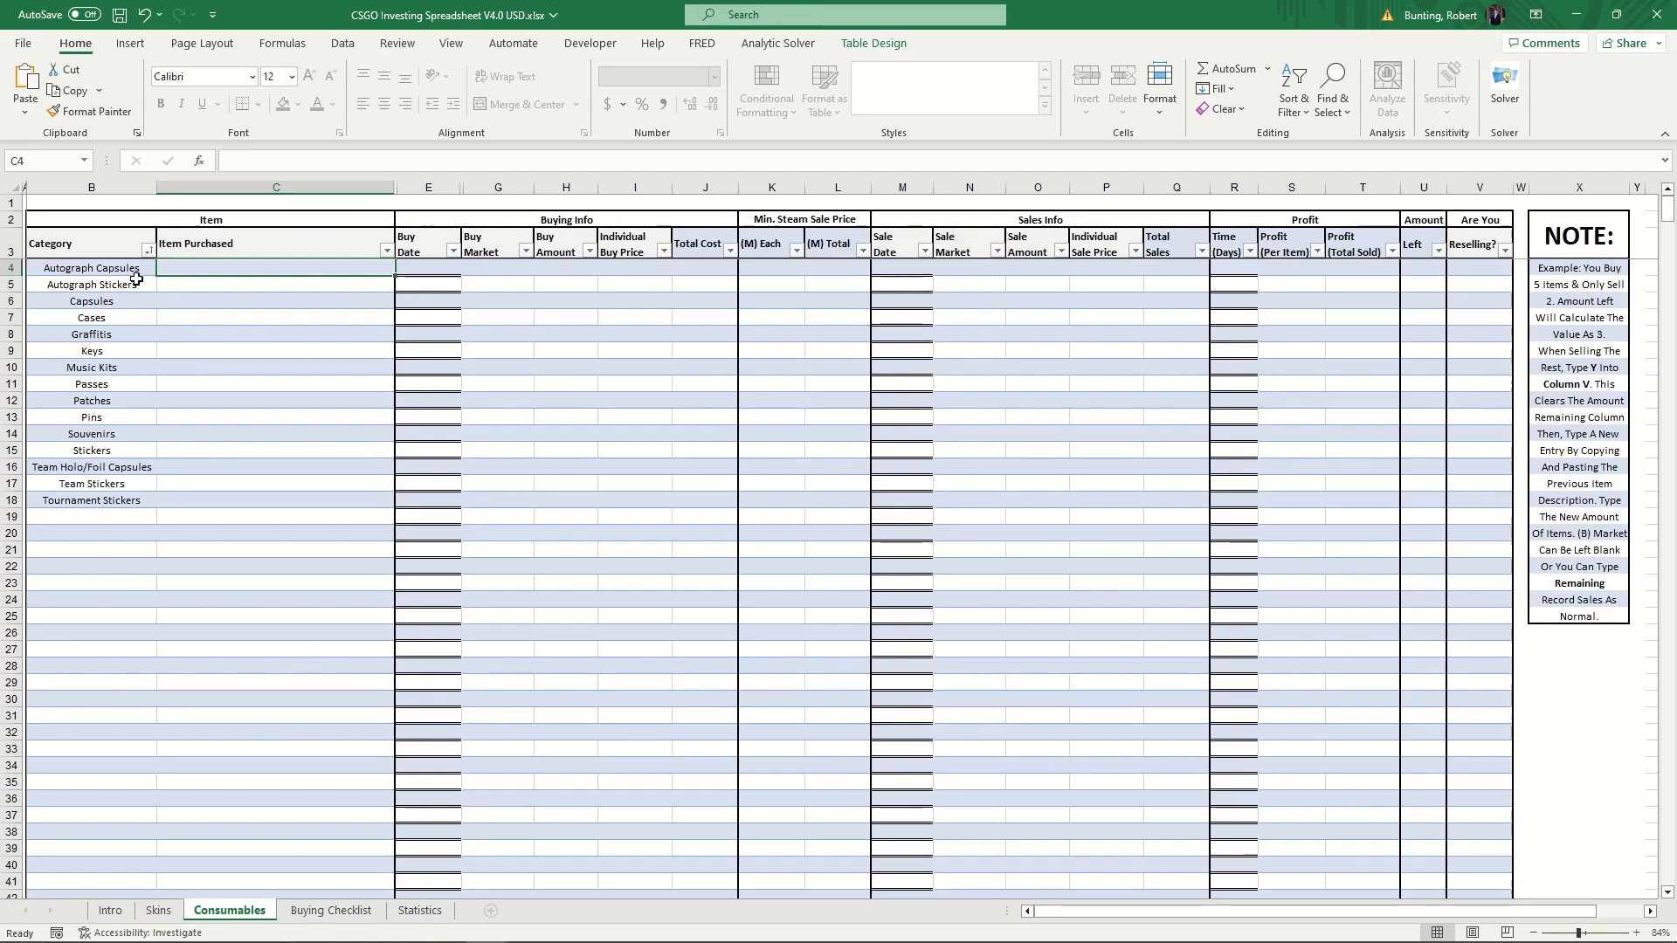
left_click_drag(127, 267, 118, 501)
key("ctrl+c")
left_click(65, 766)
key("ctrl+v")
left_click_drag(131, 269, 112, 500)
key("Delete")
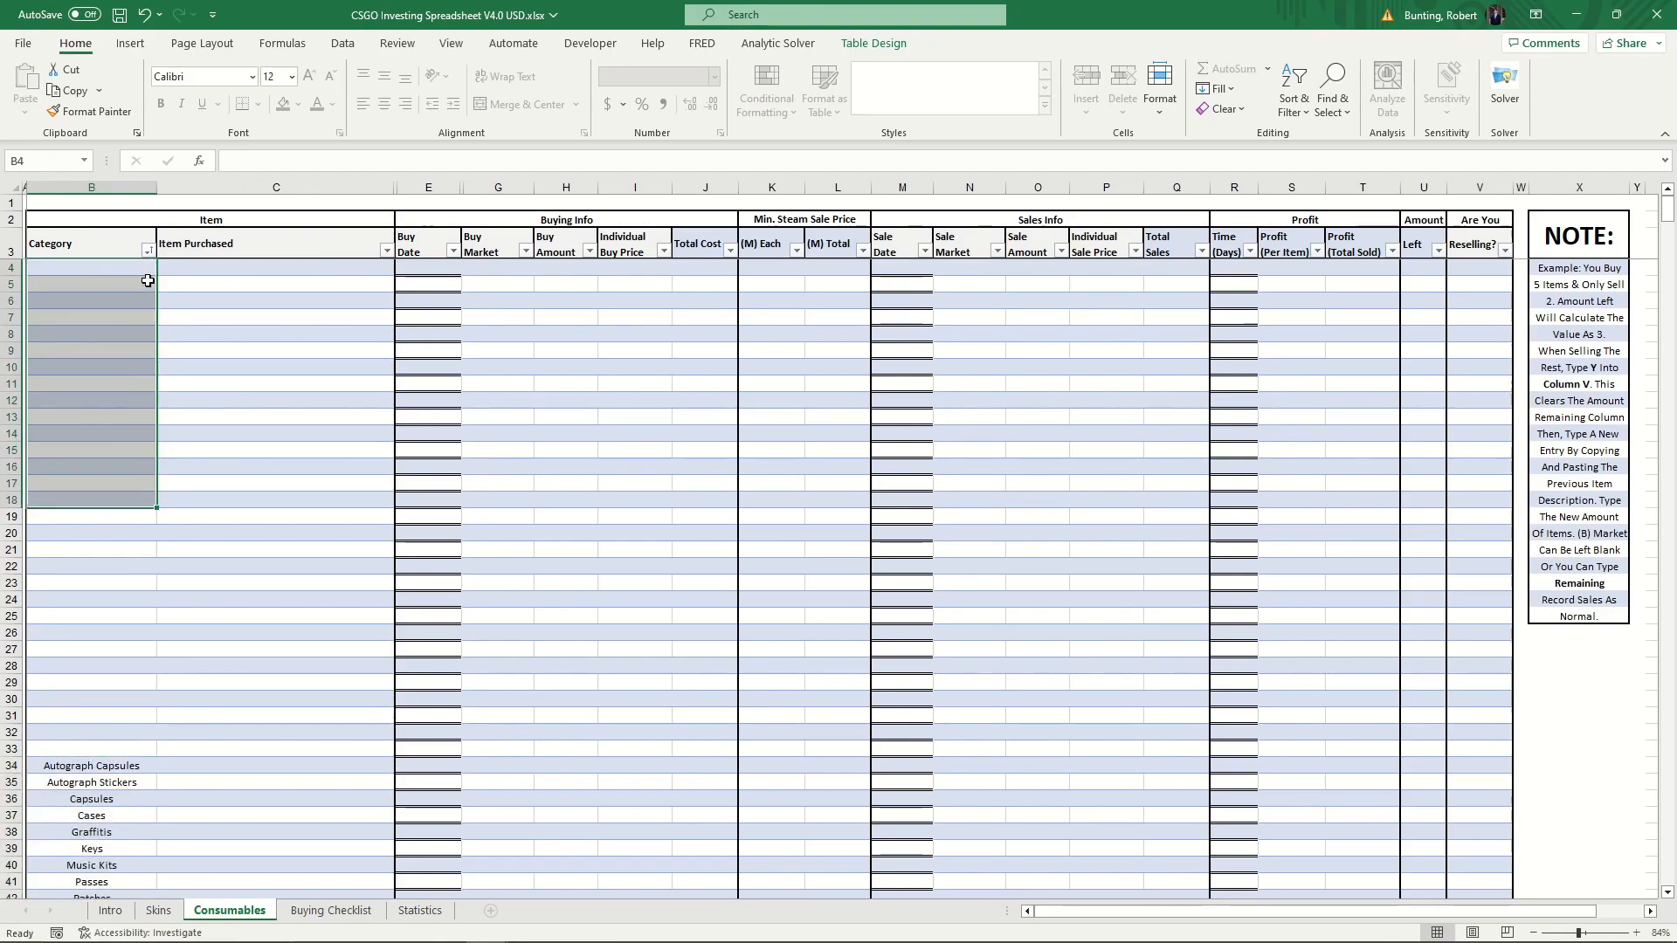
Check the relocated category list on Consumables and the category entries on the Skins worksheet
left_click(119, 268)
left_click(311, 319)
scroll(72, 504, "down", 3)
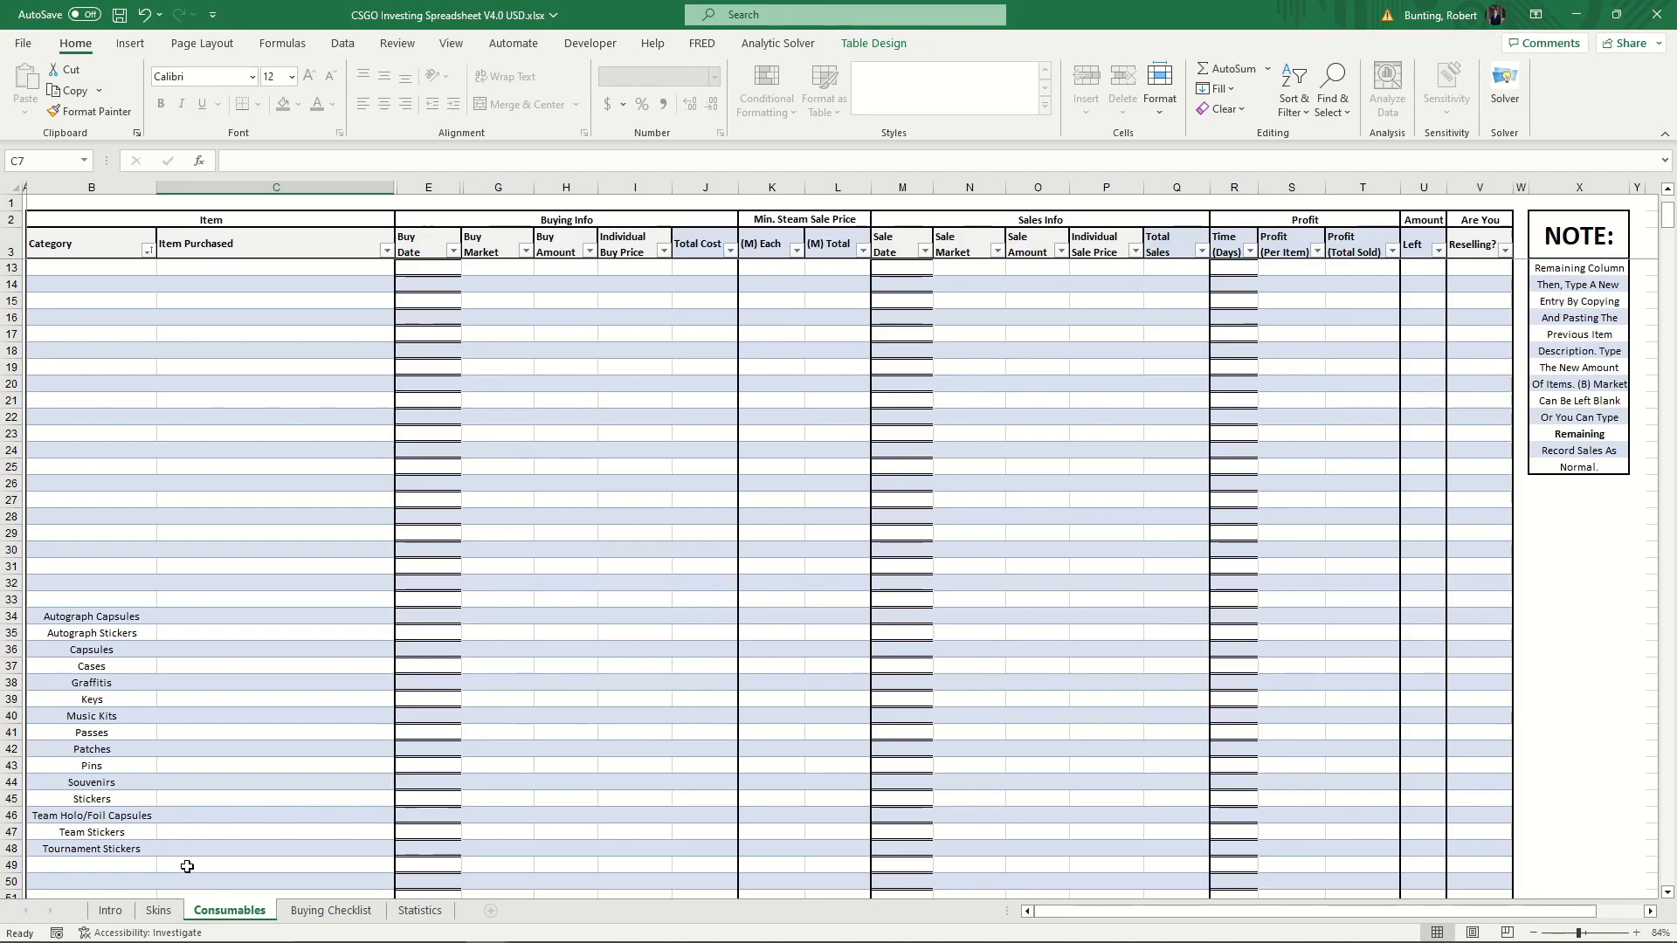
left_click(159, 910)
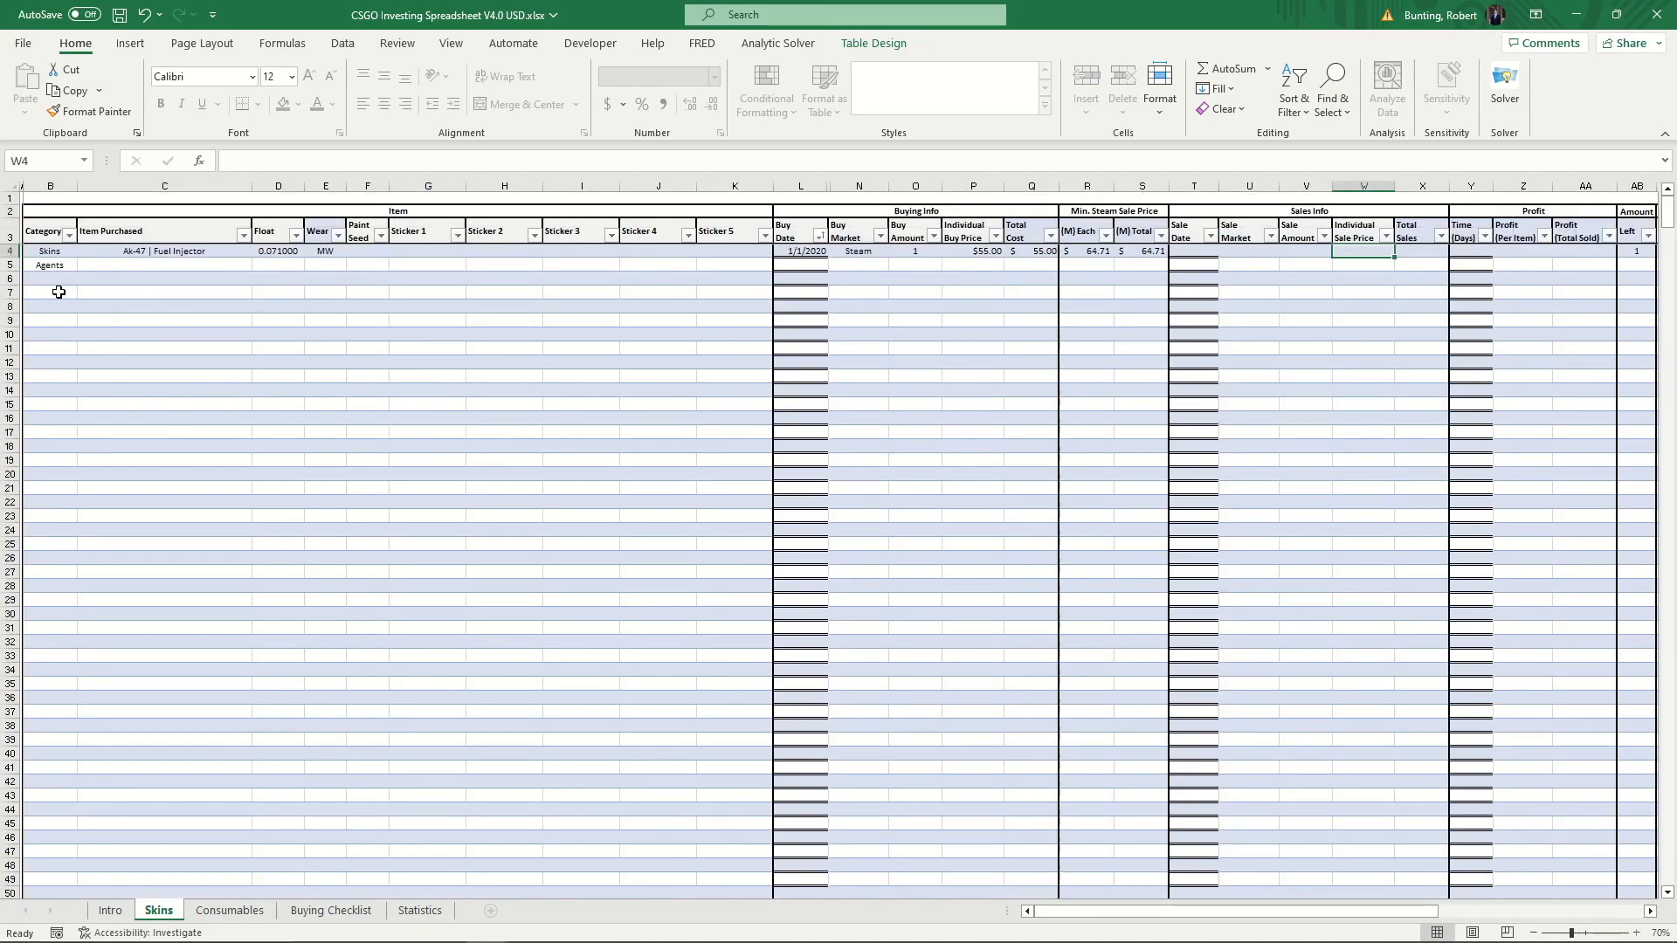
On the Consumables worksheet, copy the category names from B34:B48 to the cells starting at B13 and clear the lower list
left_click(229, 911)
left_click_drag(91, 616, 120, 849)
key("ctrl+c")
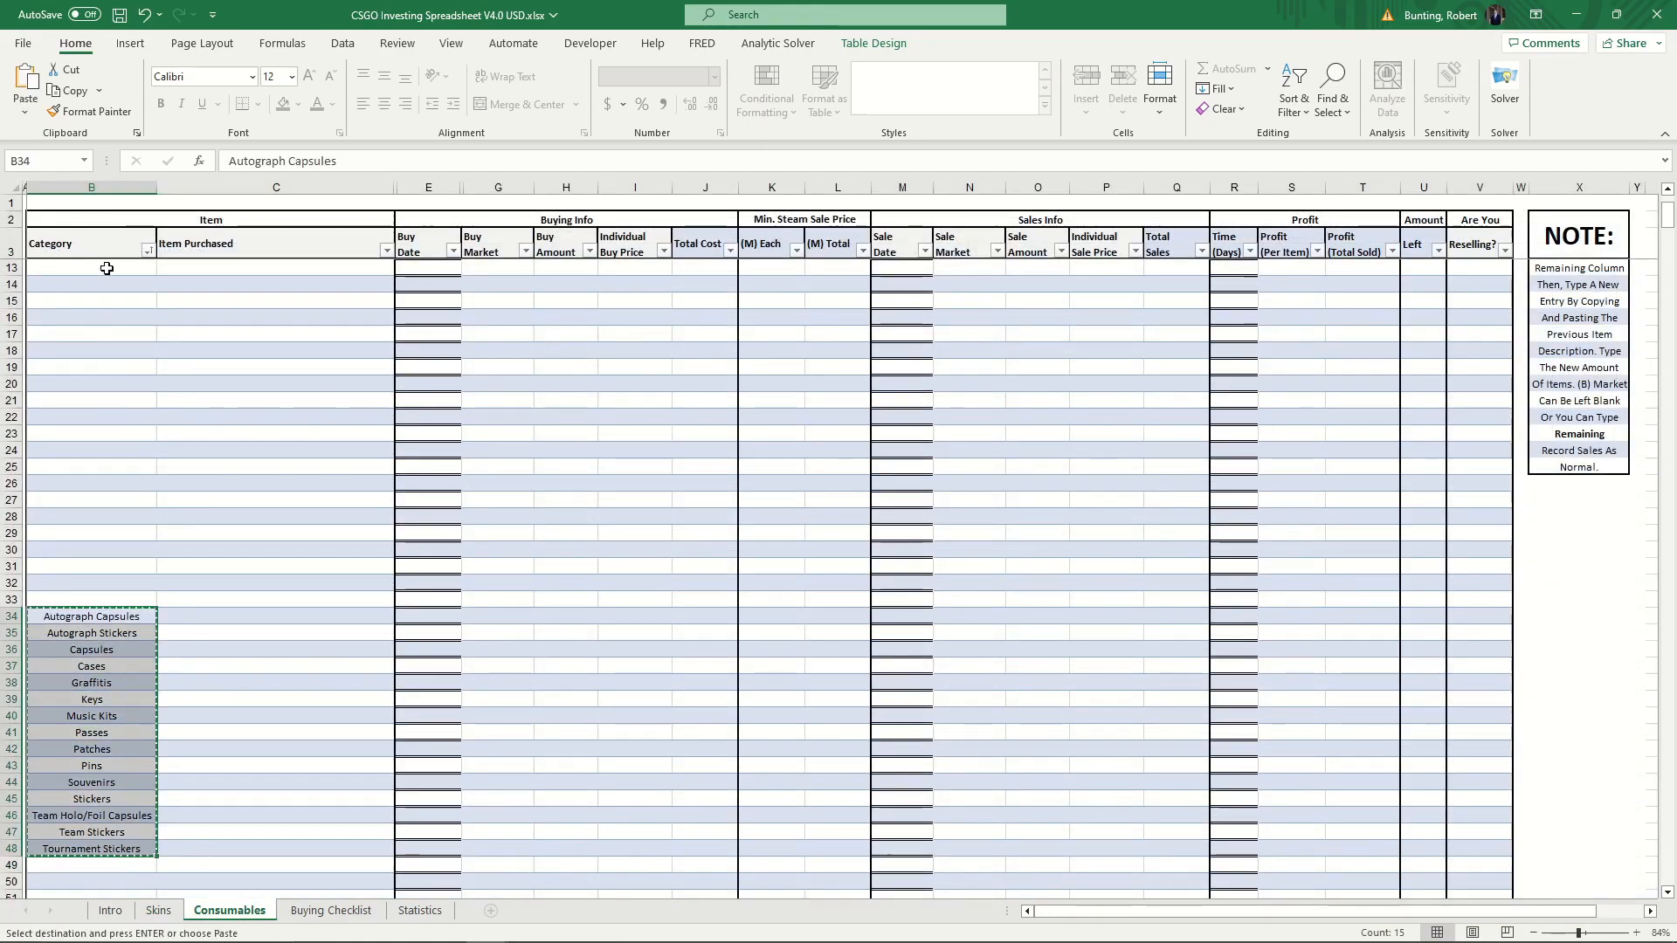
left_click(106, 275)
key("ctrl+v")
left_click_drag(103, 617, 105, 851)
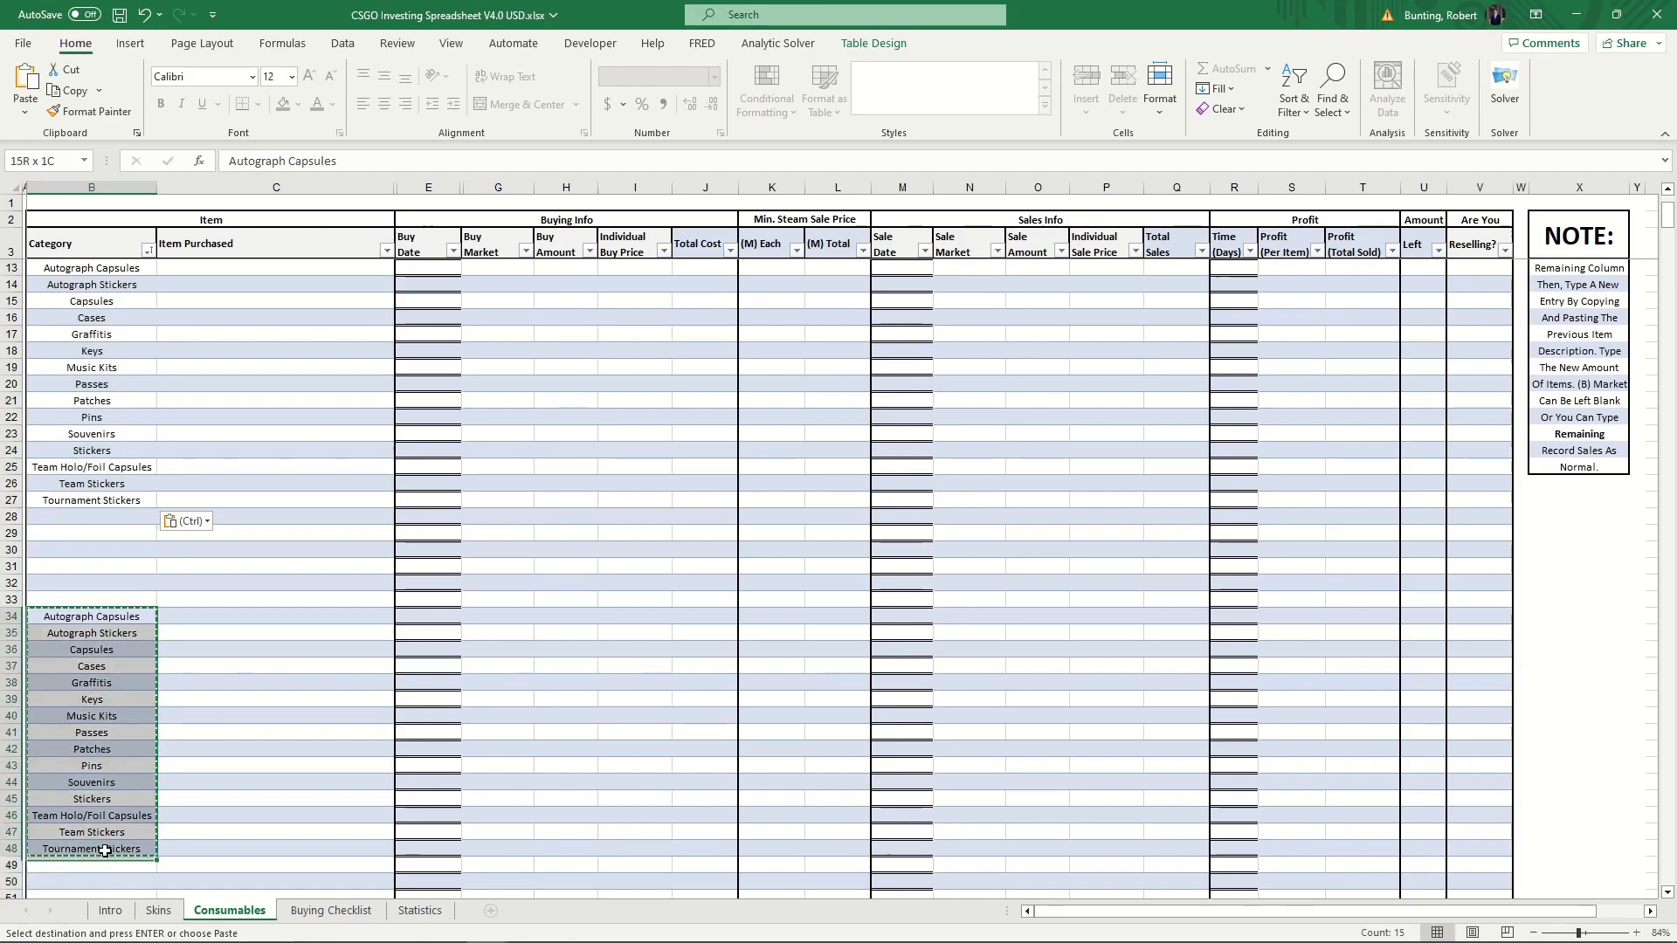
key("Delete")
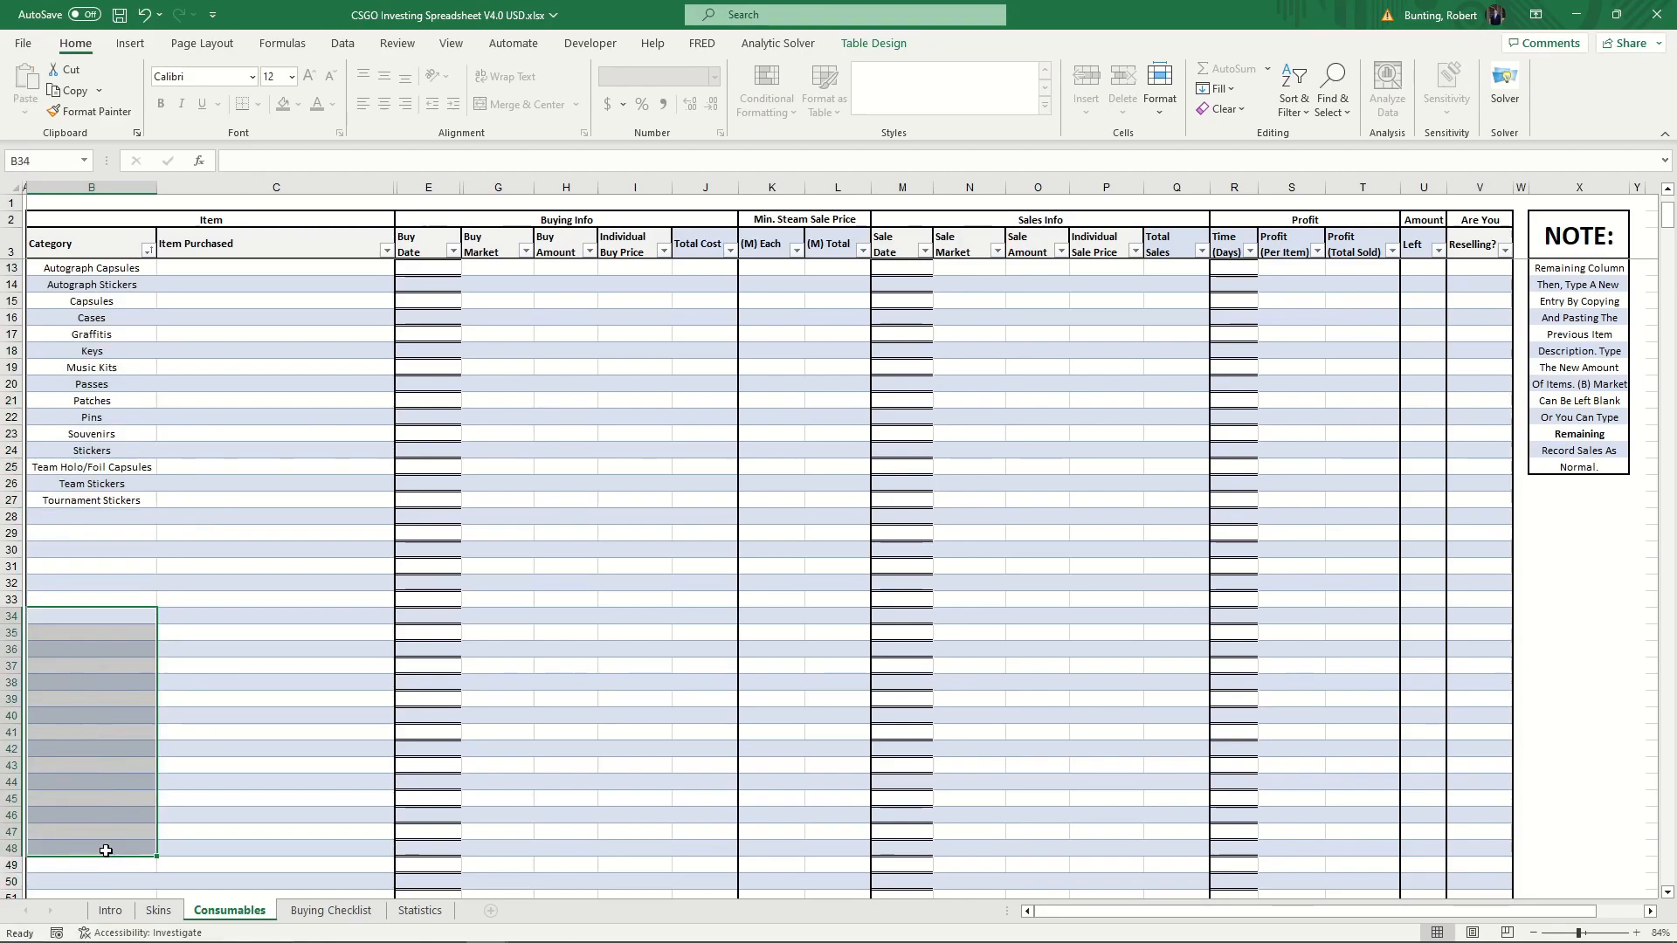
Examine the supported item options listed on the Buying Checklist worksheet, including the Autograph Foil Stickers option
left_click(331, 911)
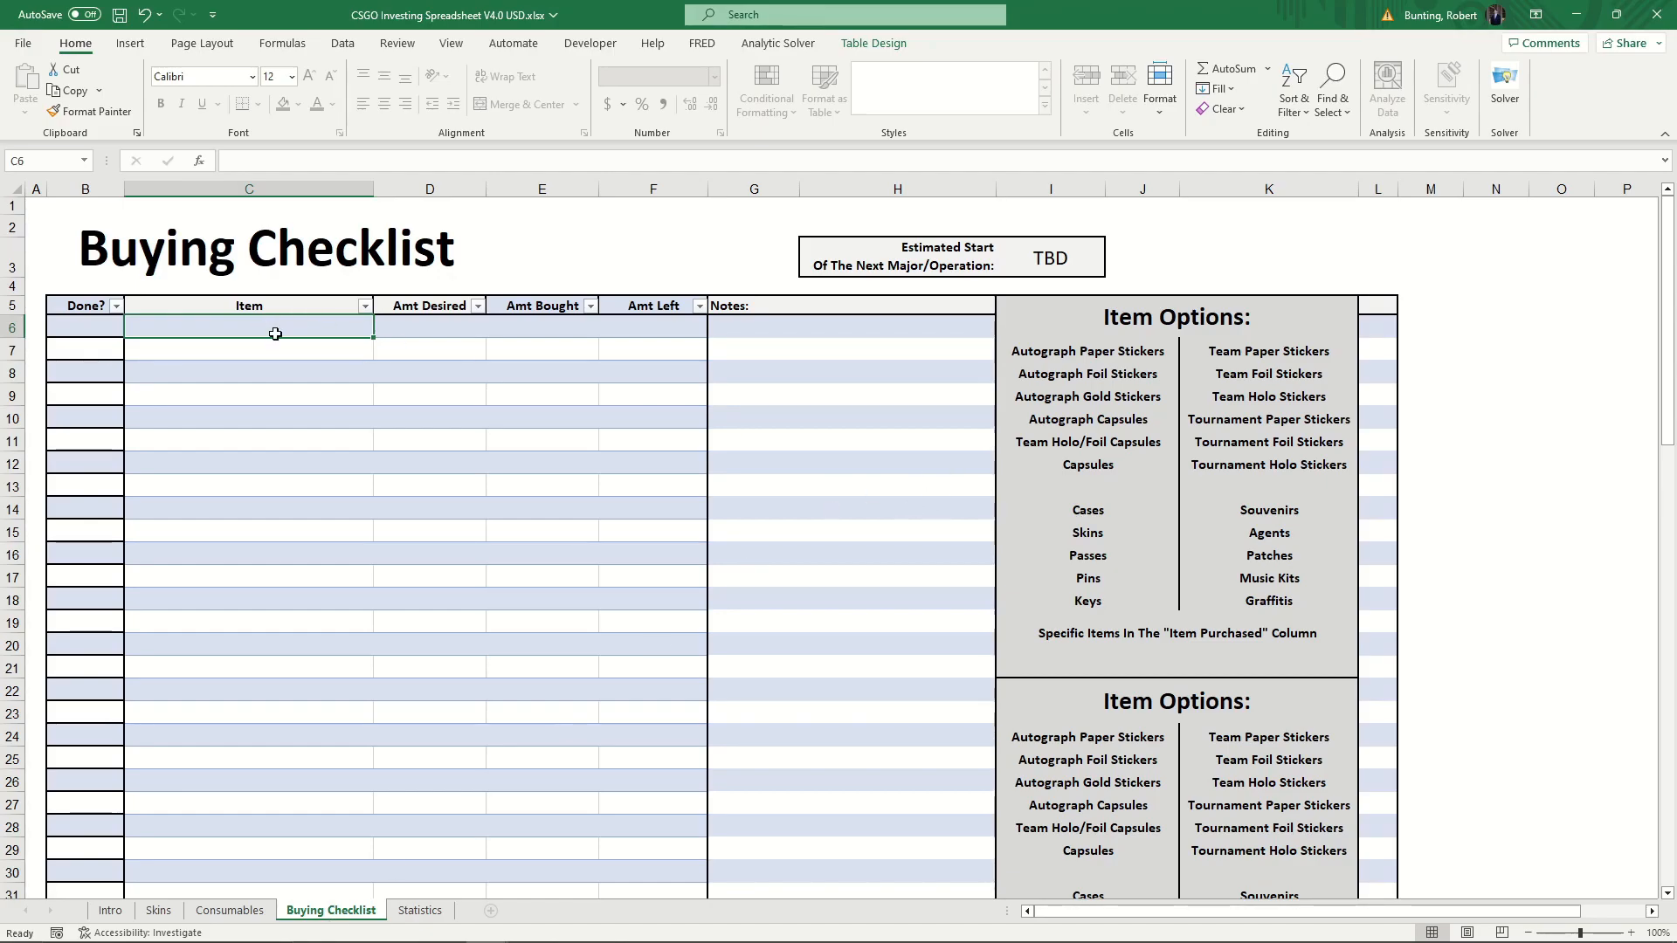
left_click_drag(1115, 361, 1208, 631)
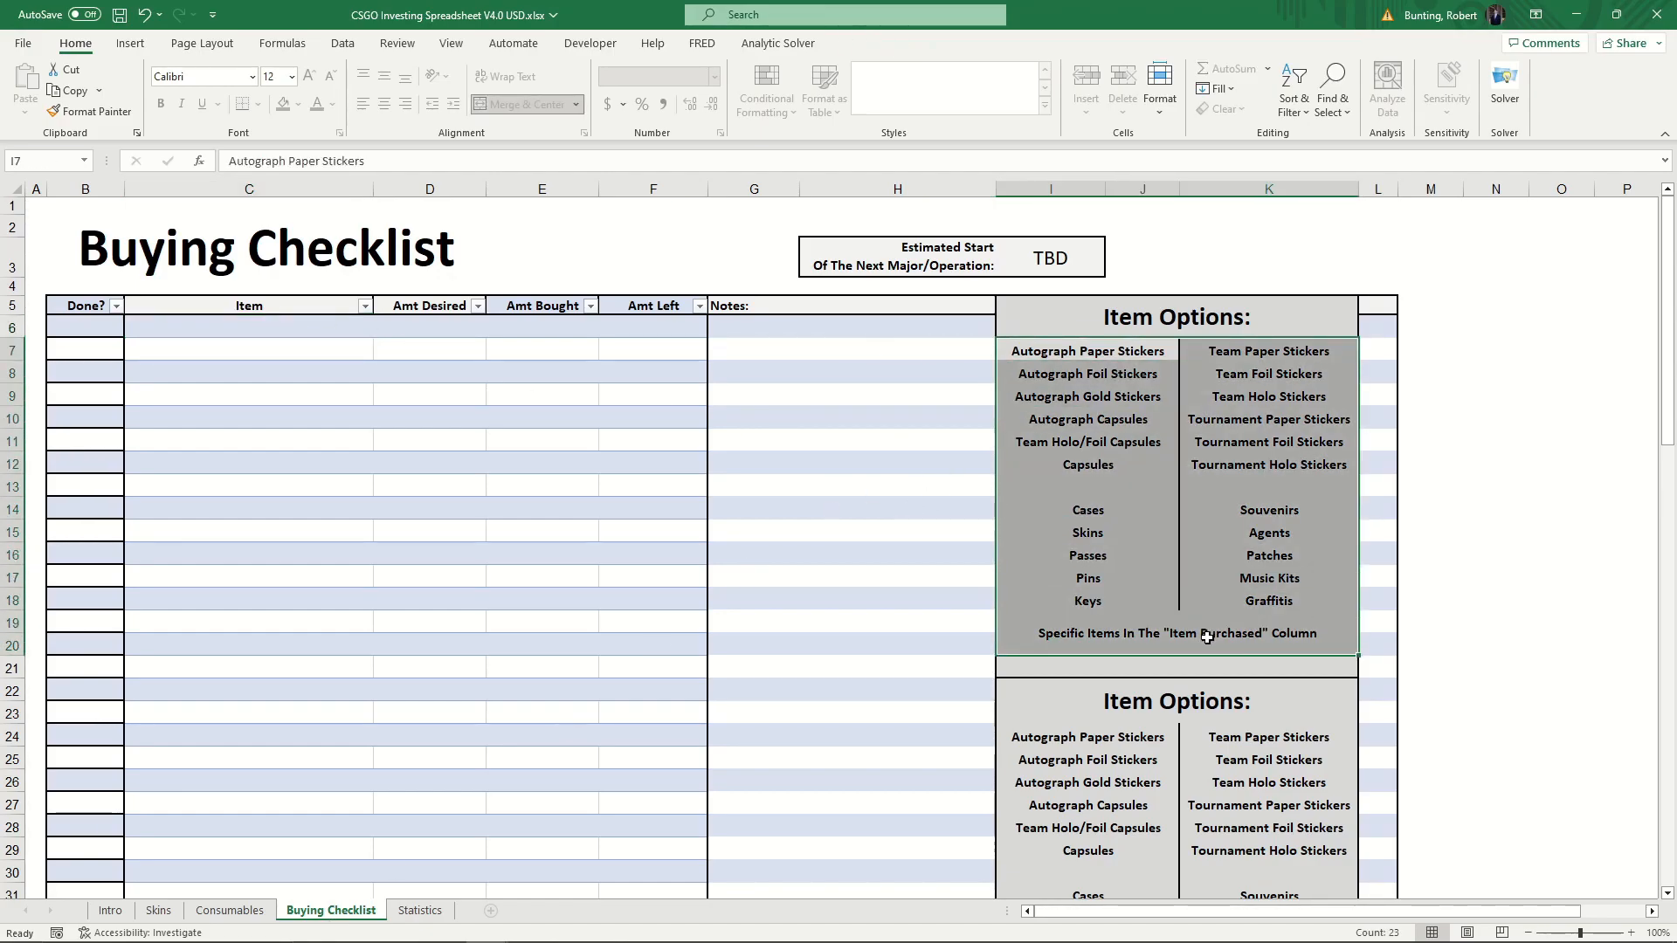
left_click(1208, 636)
left_click(1098, 374)
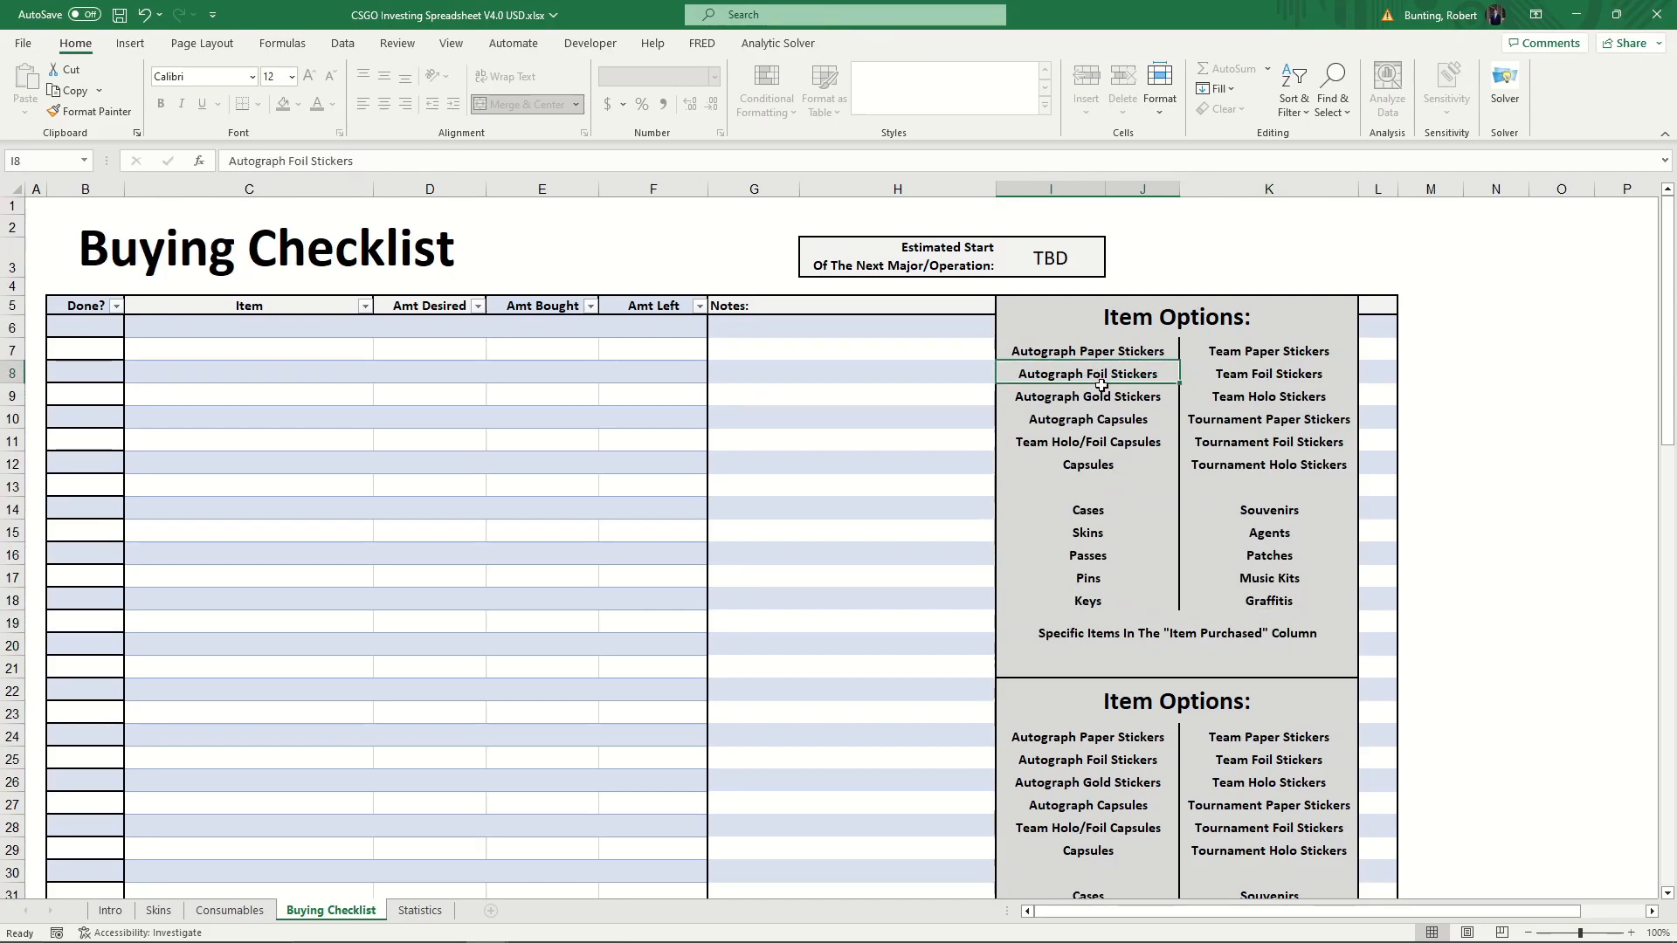
Compare the category names on the Consumables worksheet with the item options and the "Item Purchased" note on the Buying Checklist
left_click(225, 910)
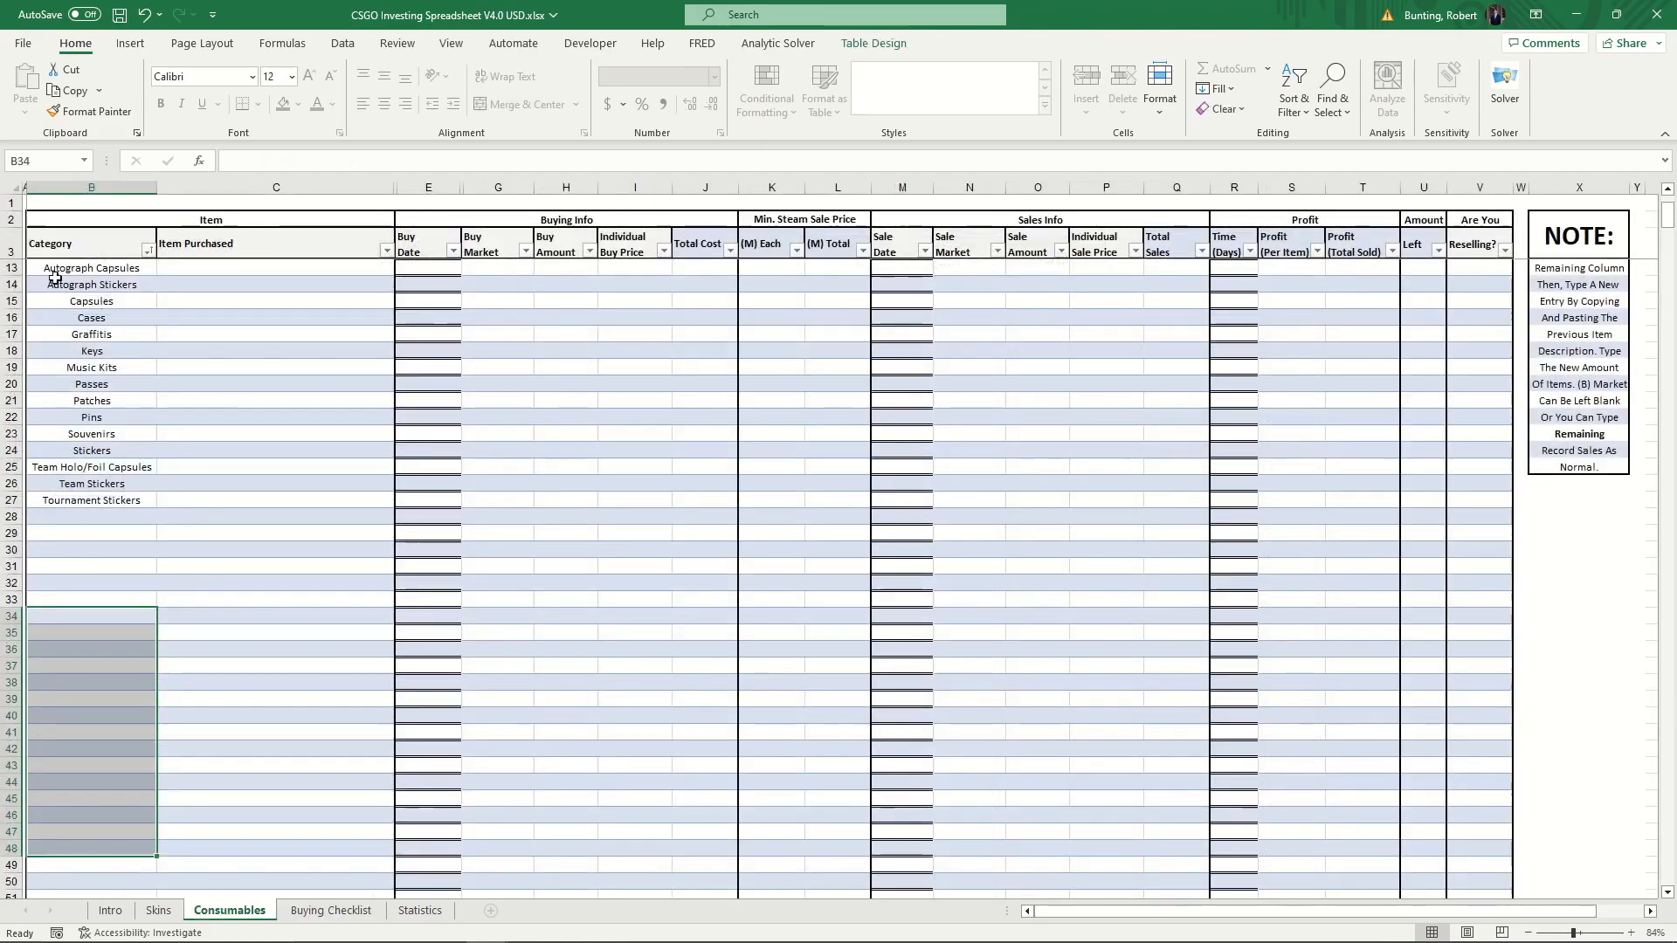
left_click_drag(96, 268, 103, 625)
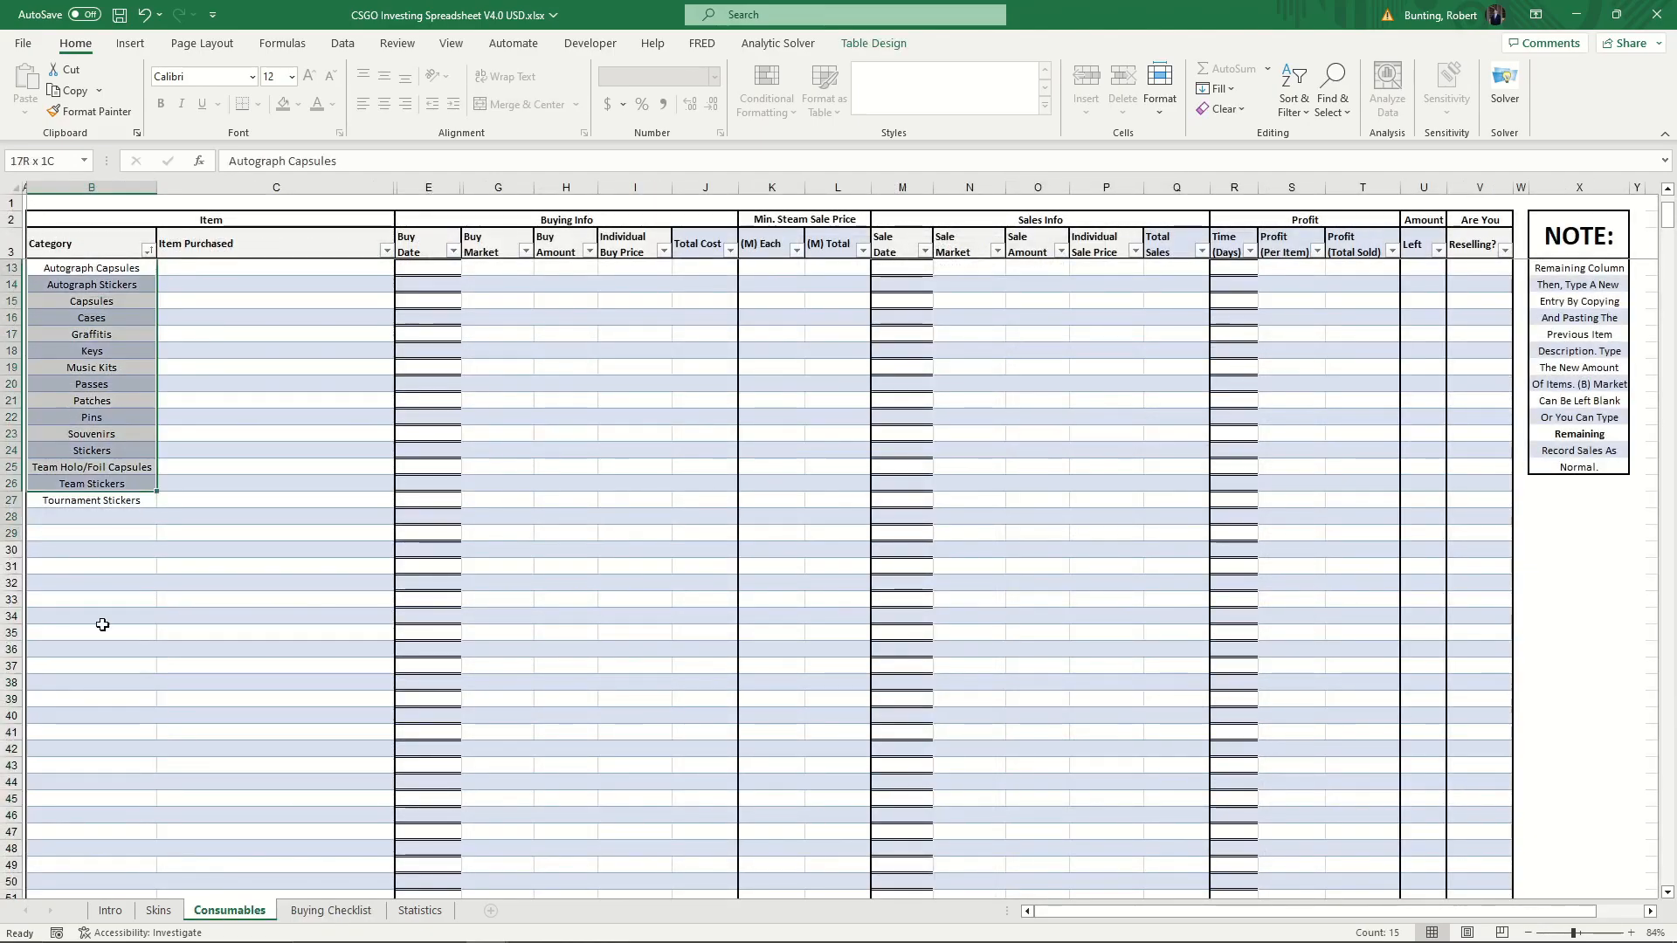
left_click(325, 917)
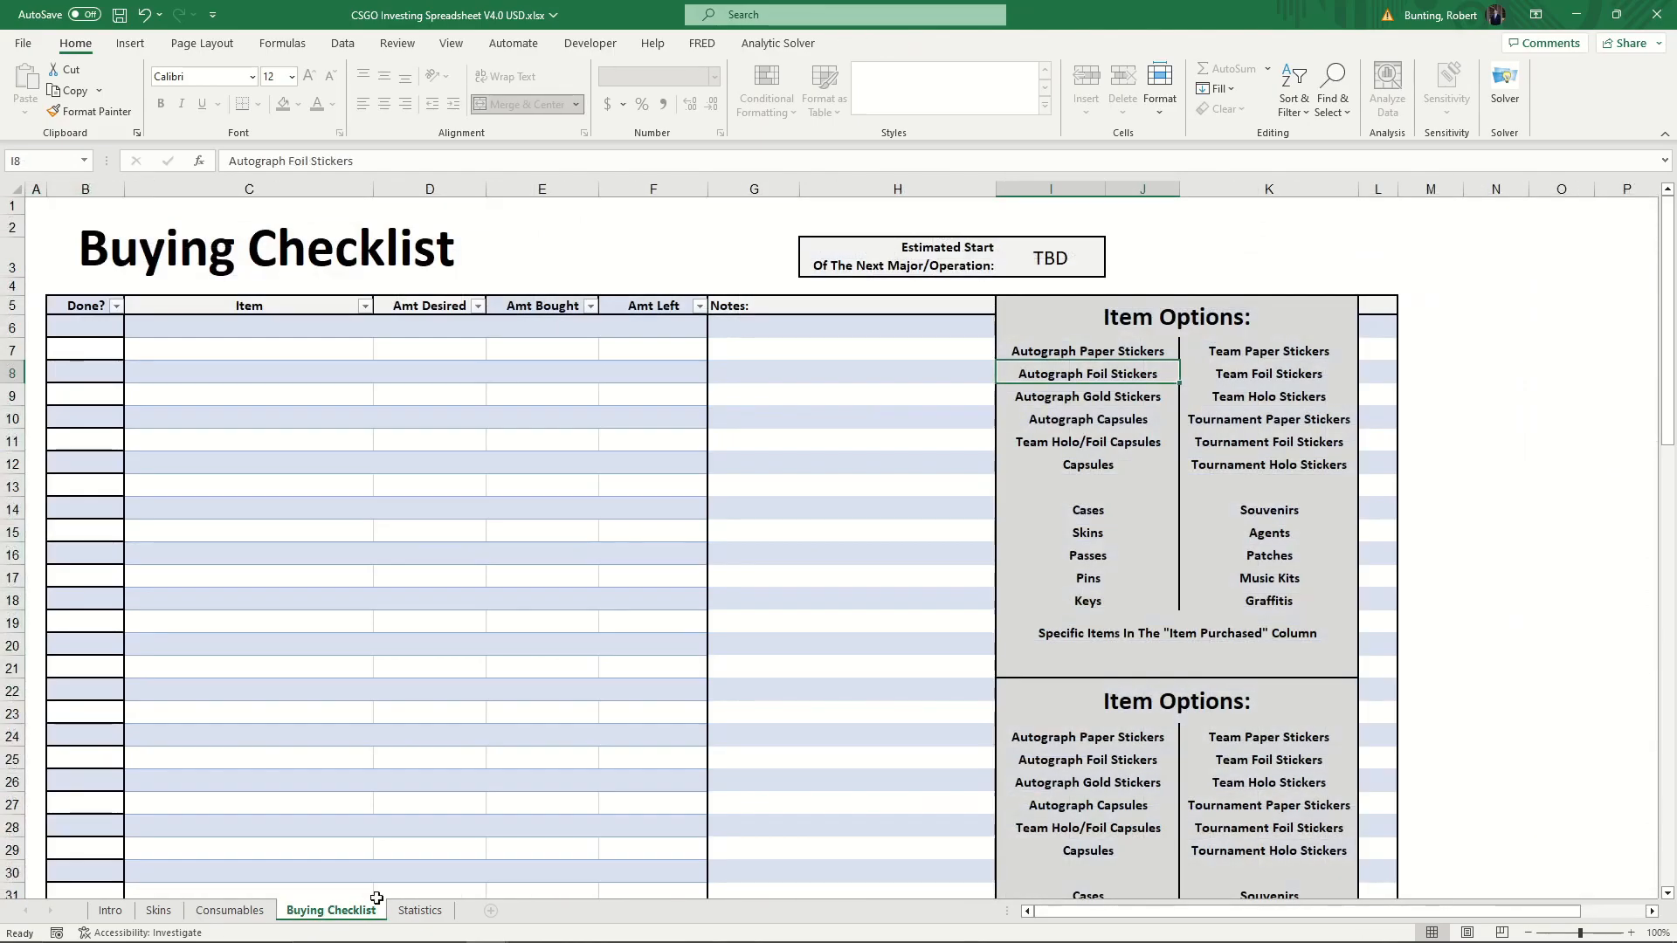
left_click(1101, 634)
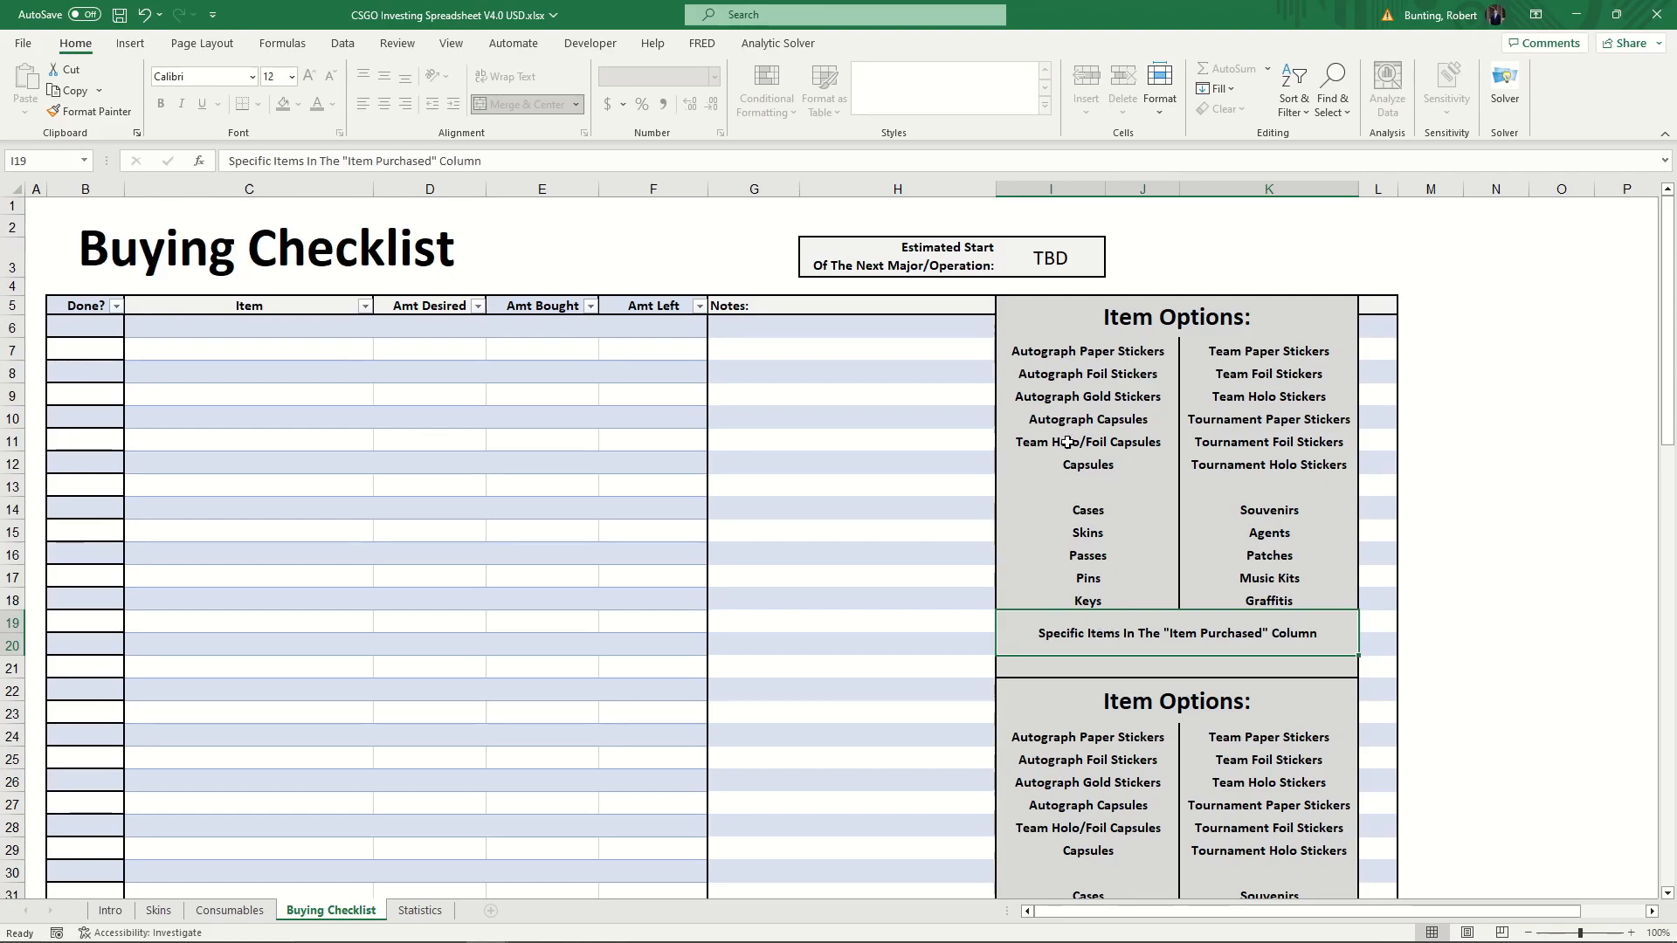
Enter 8/1/2023 as the estimated start of the next major/operation on the Buying Checklist
left_click(1050, 257)
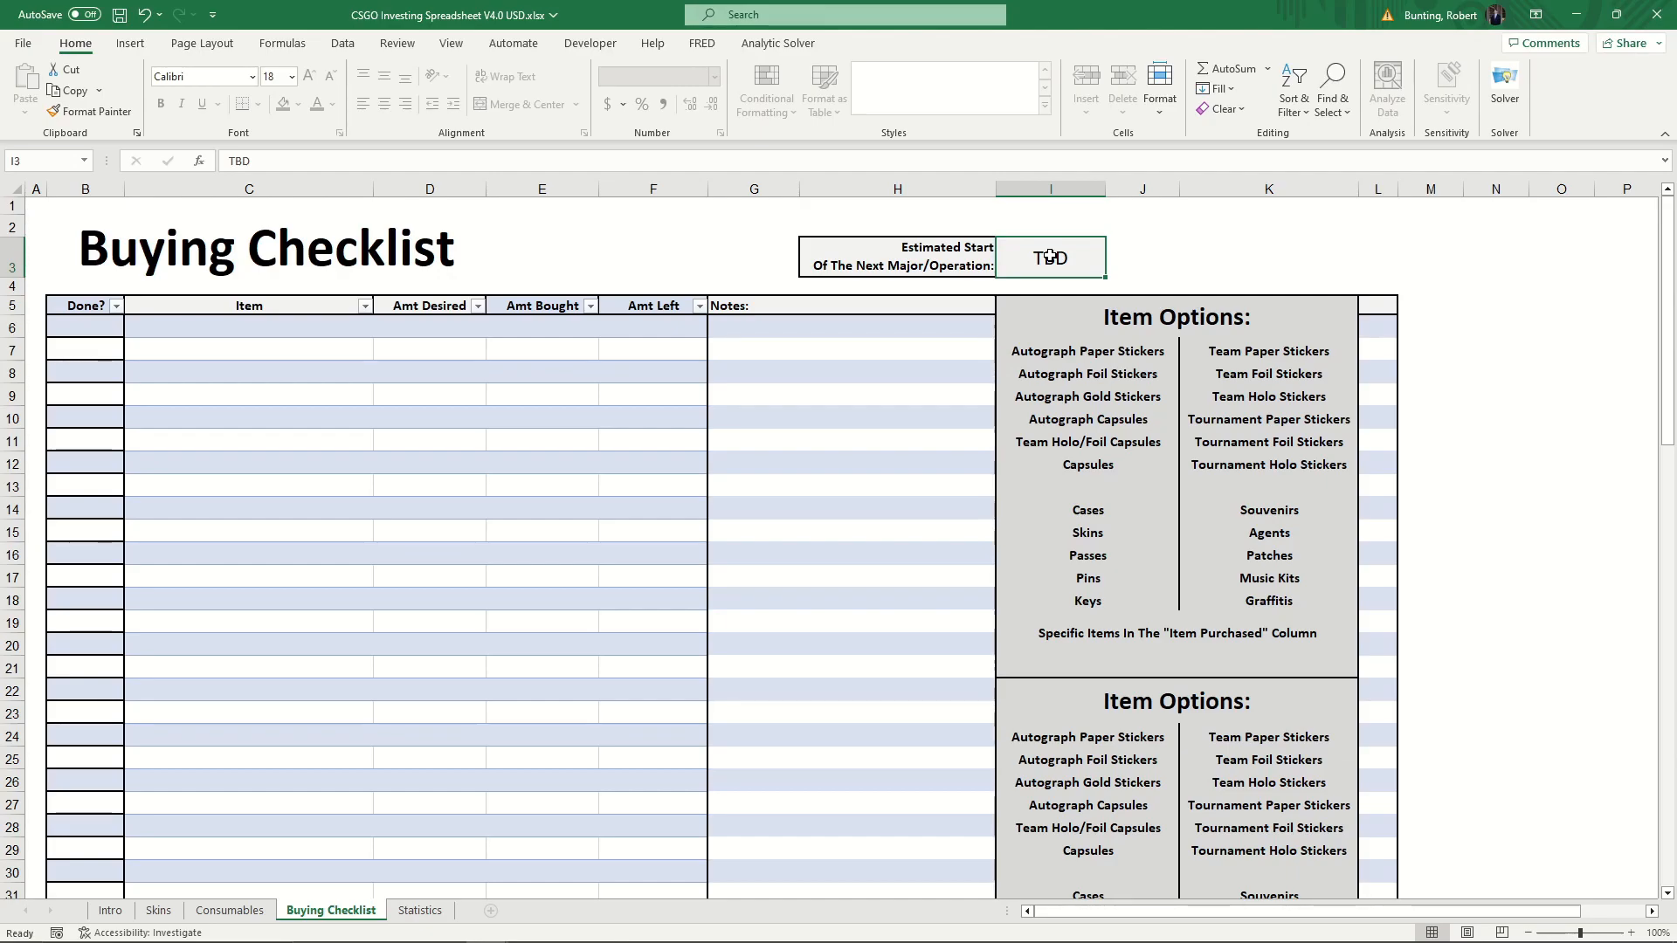
type("8/1/2023")
key("Return")
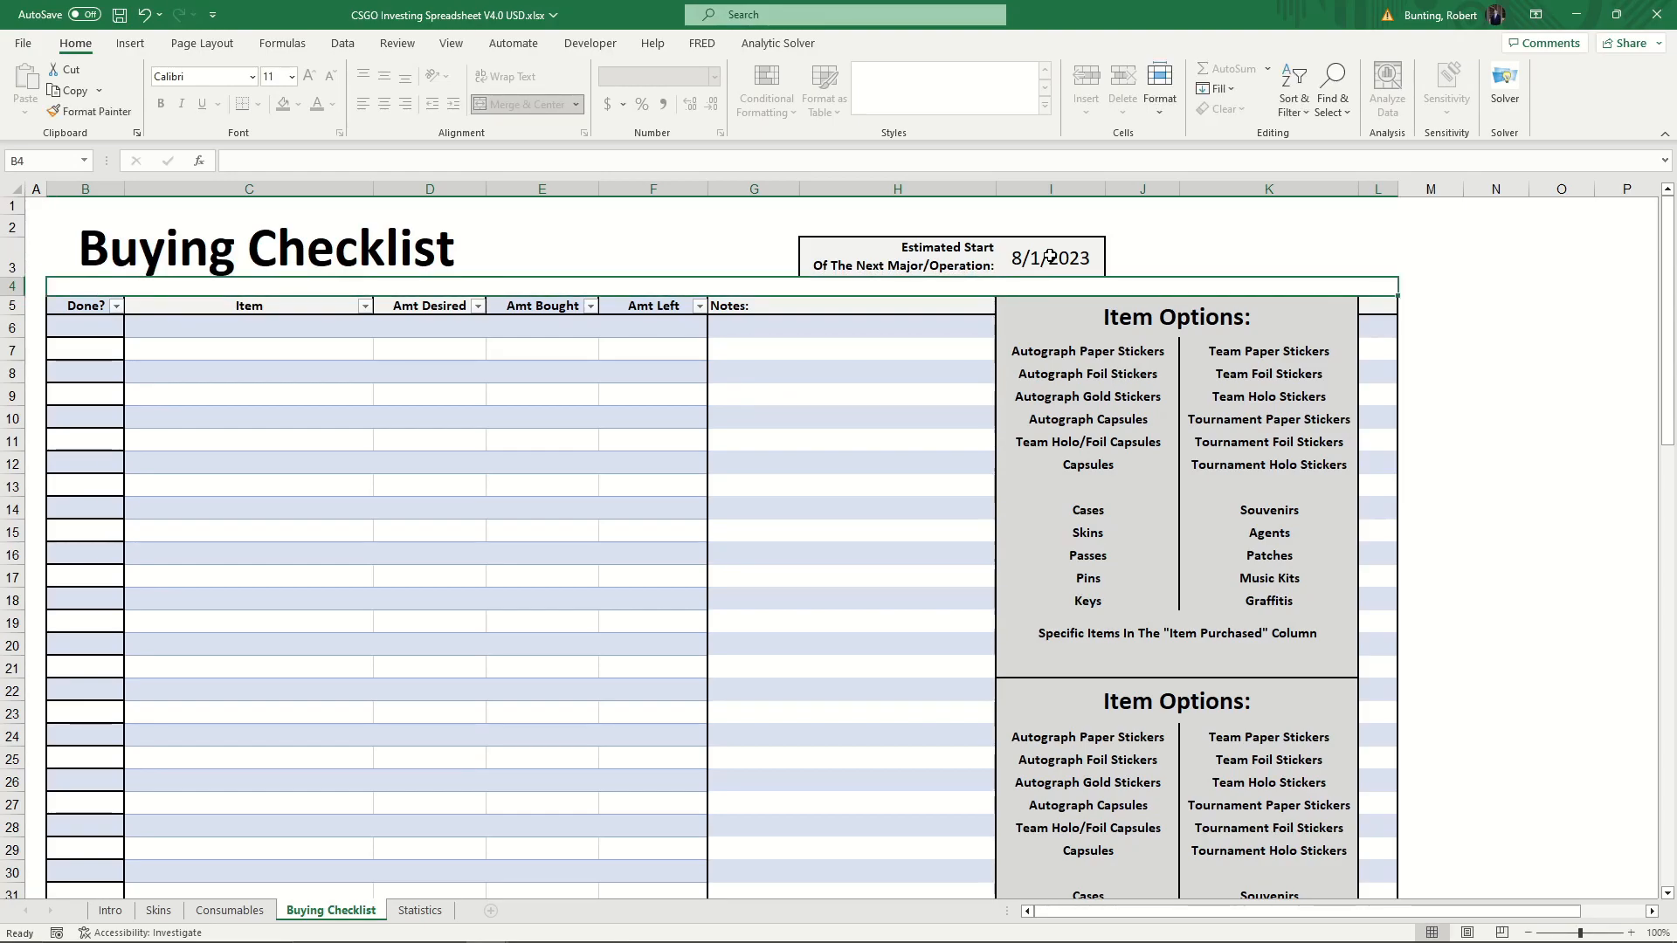
Change the estimated start date of the next major/operation to 8/15/2023
double_click(1051, 256)
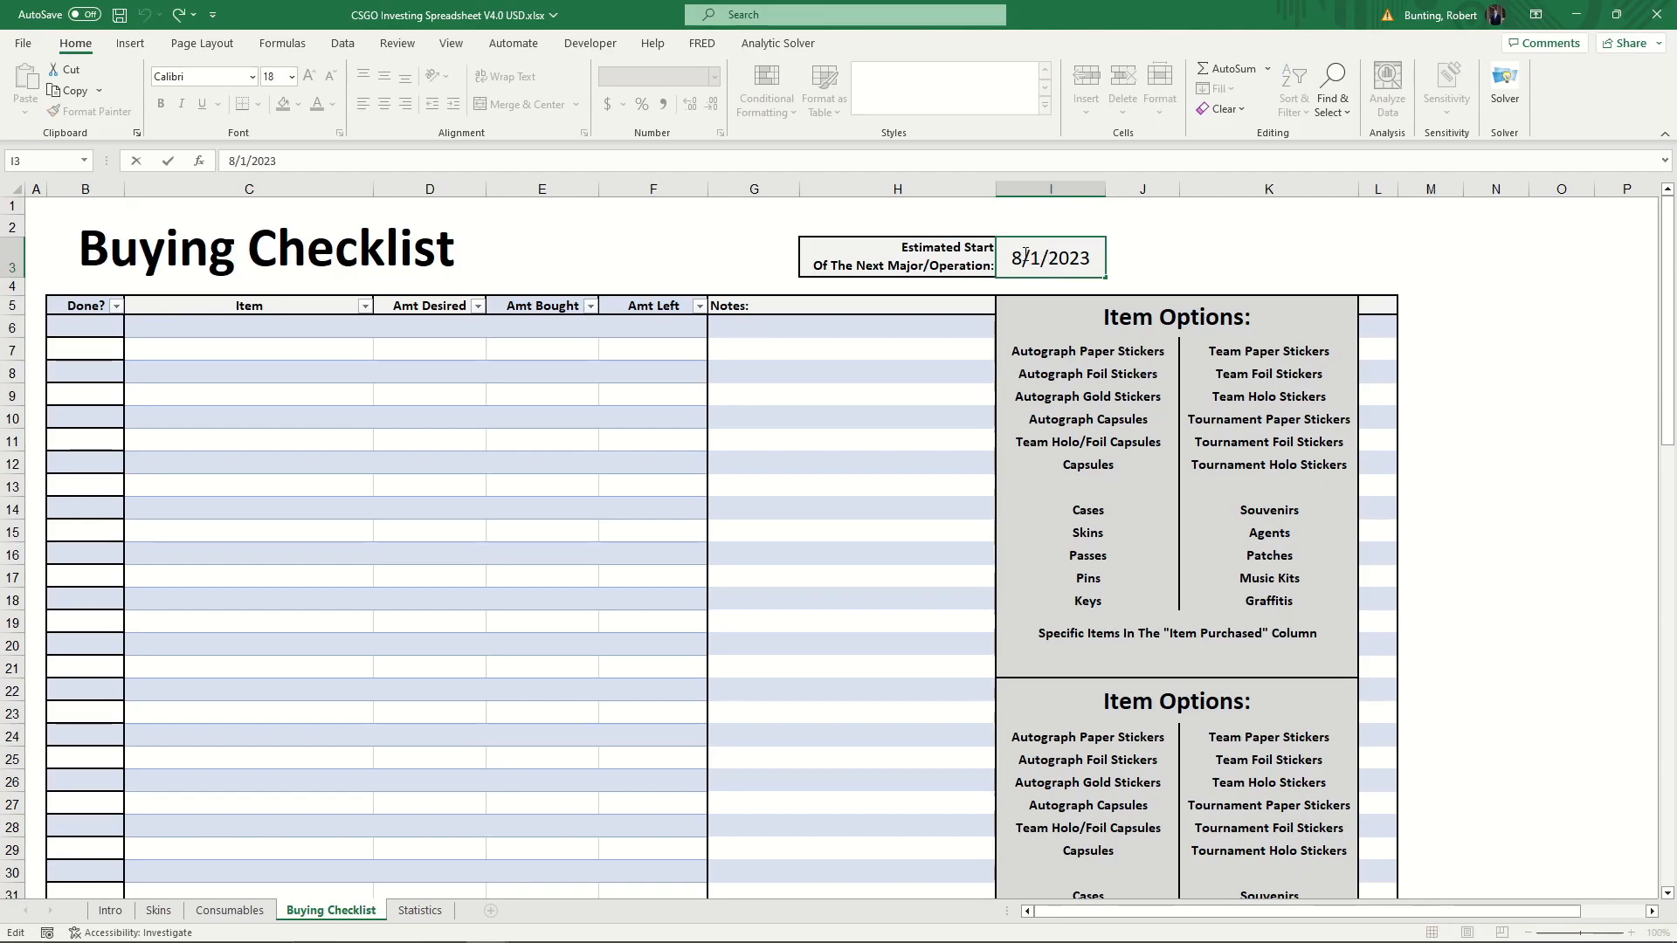
key("Right")
key("Right")
type("5")
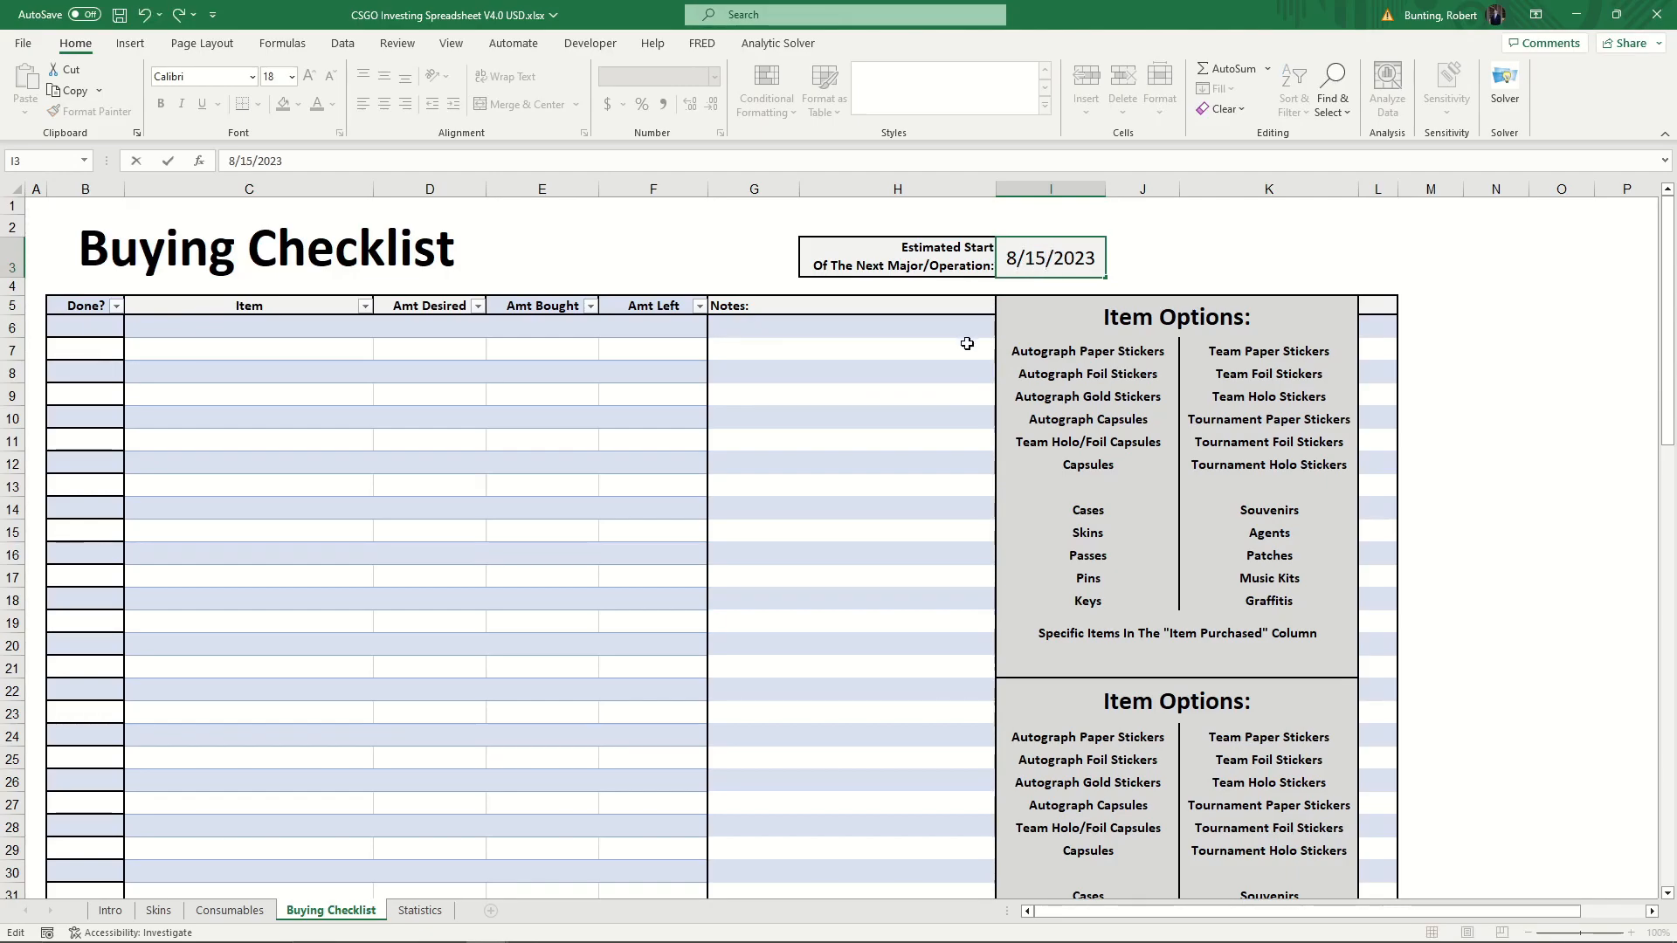
left_click(951, 348)
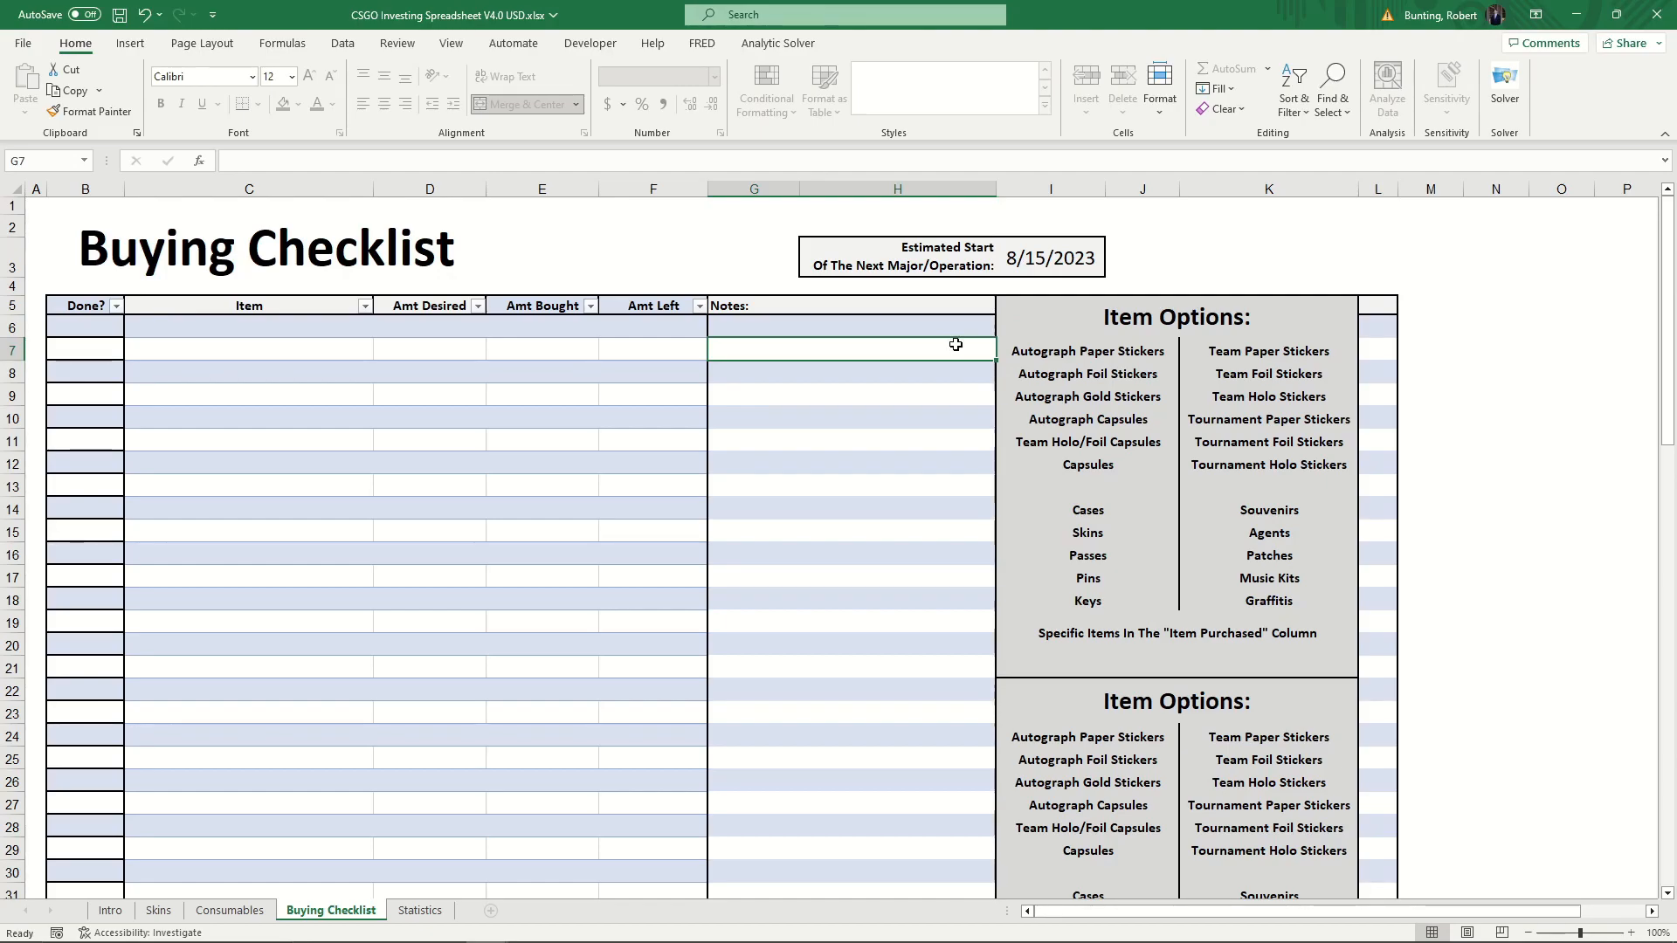
Clear the estimated start of the next major/operation in cell I3 of the Buying Checklist
left_click(1059, 253)
key("Delete")
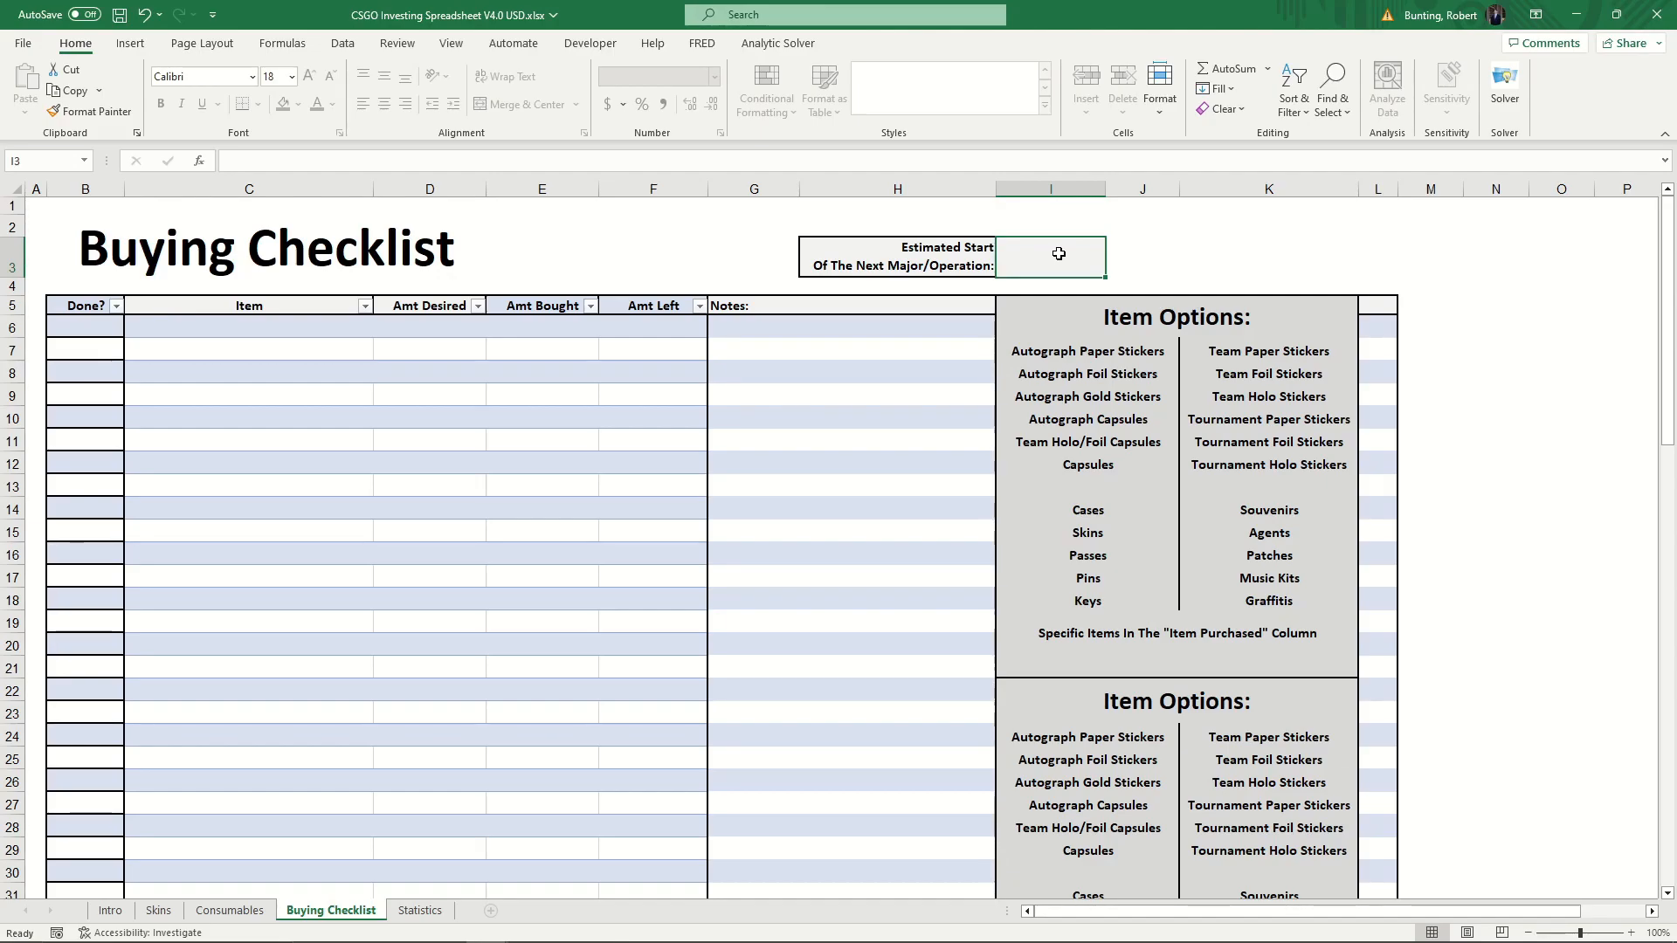
View the Statistics worksheet, switch to the My CSGO Investing Spreadsheet V4.0 workbook and open its Statistics worksheet
left_click(412, 911)
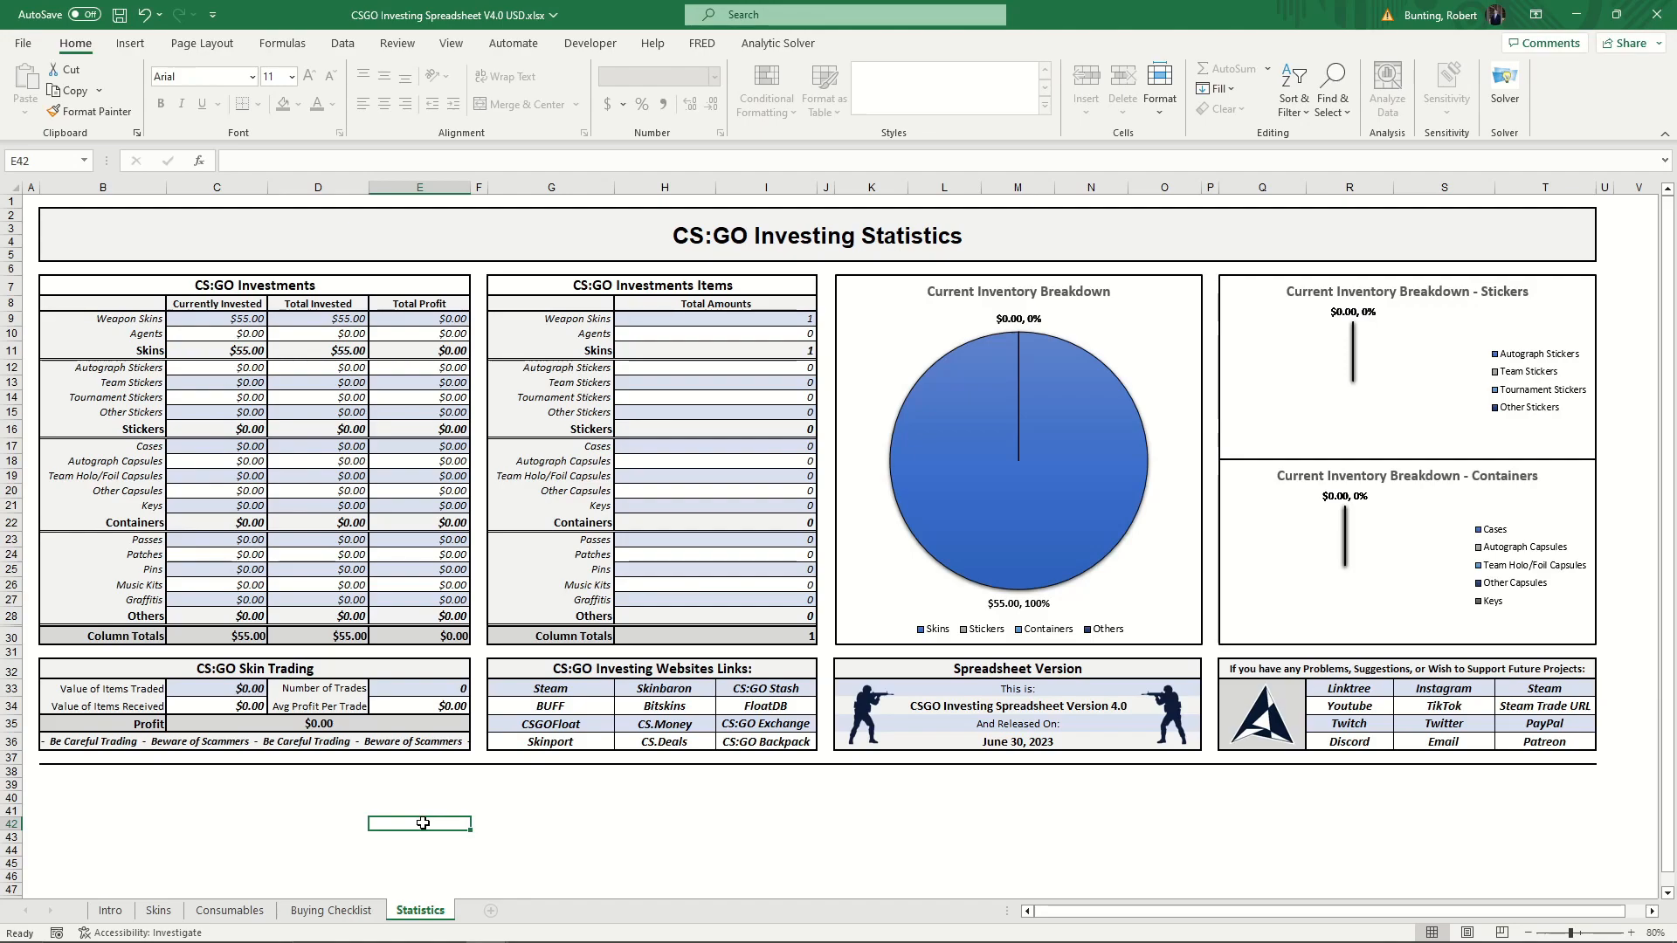
mouse_move(435, 942)
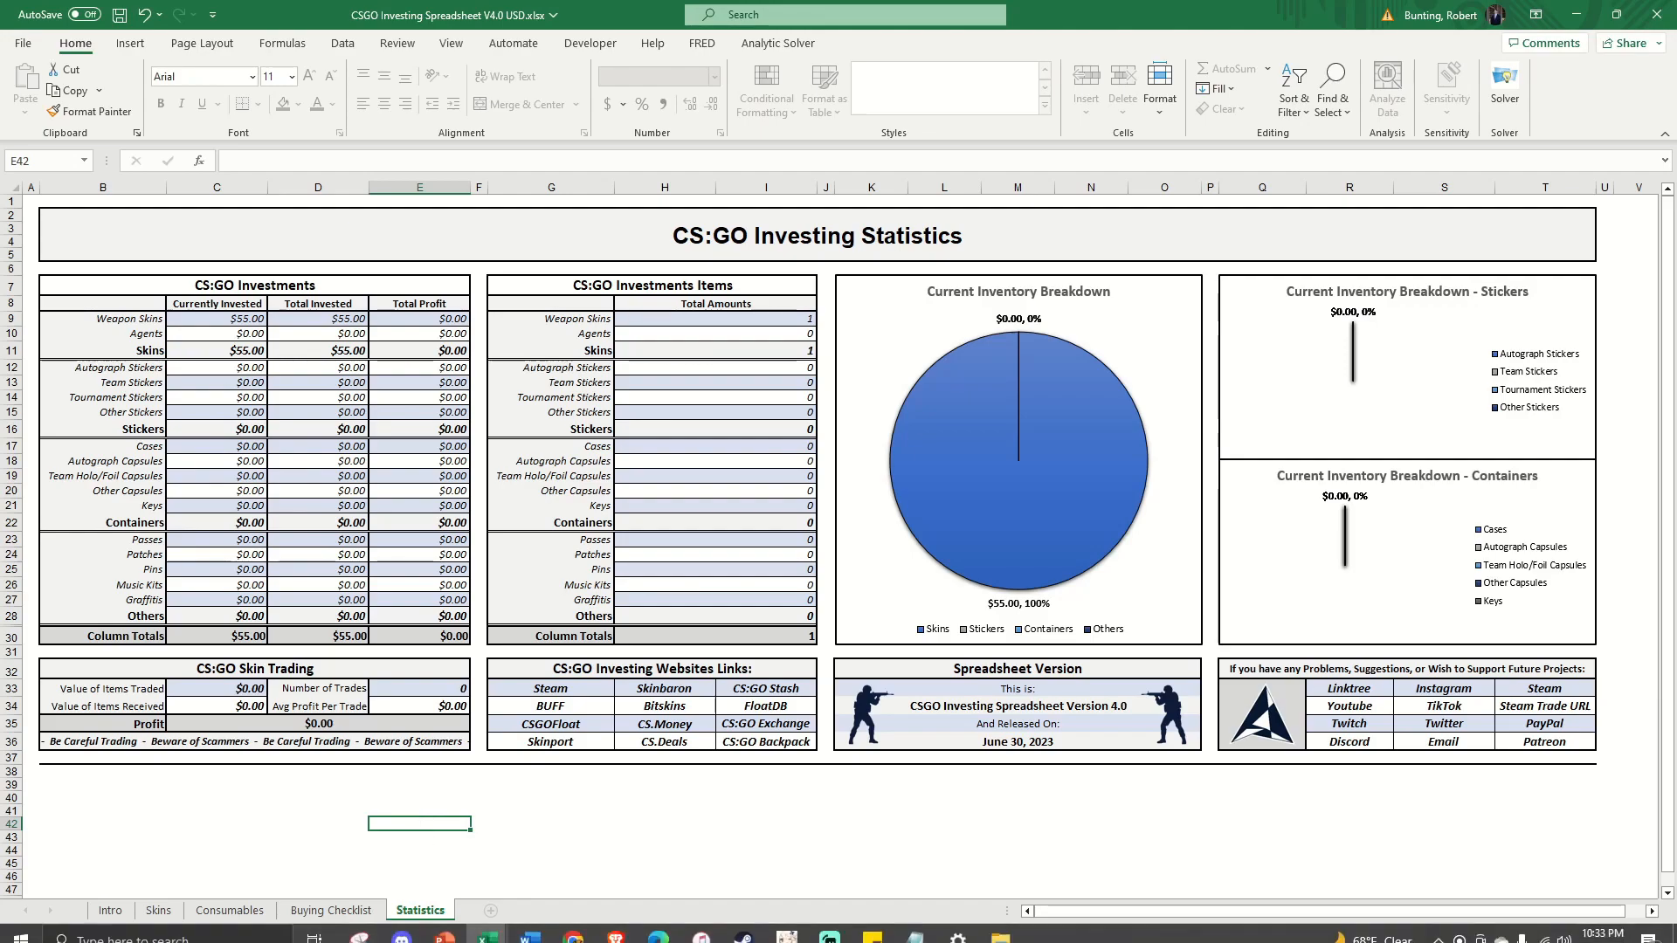
mouse_move(494, 937)
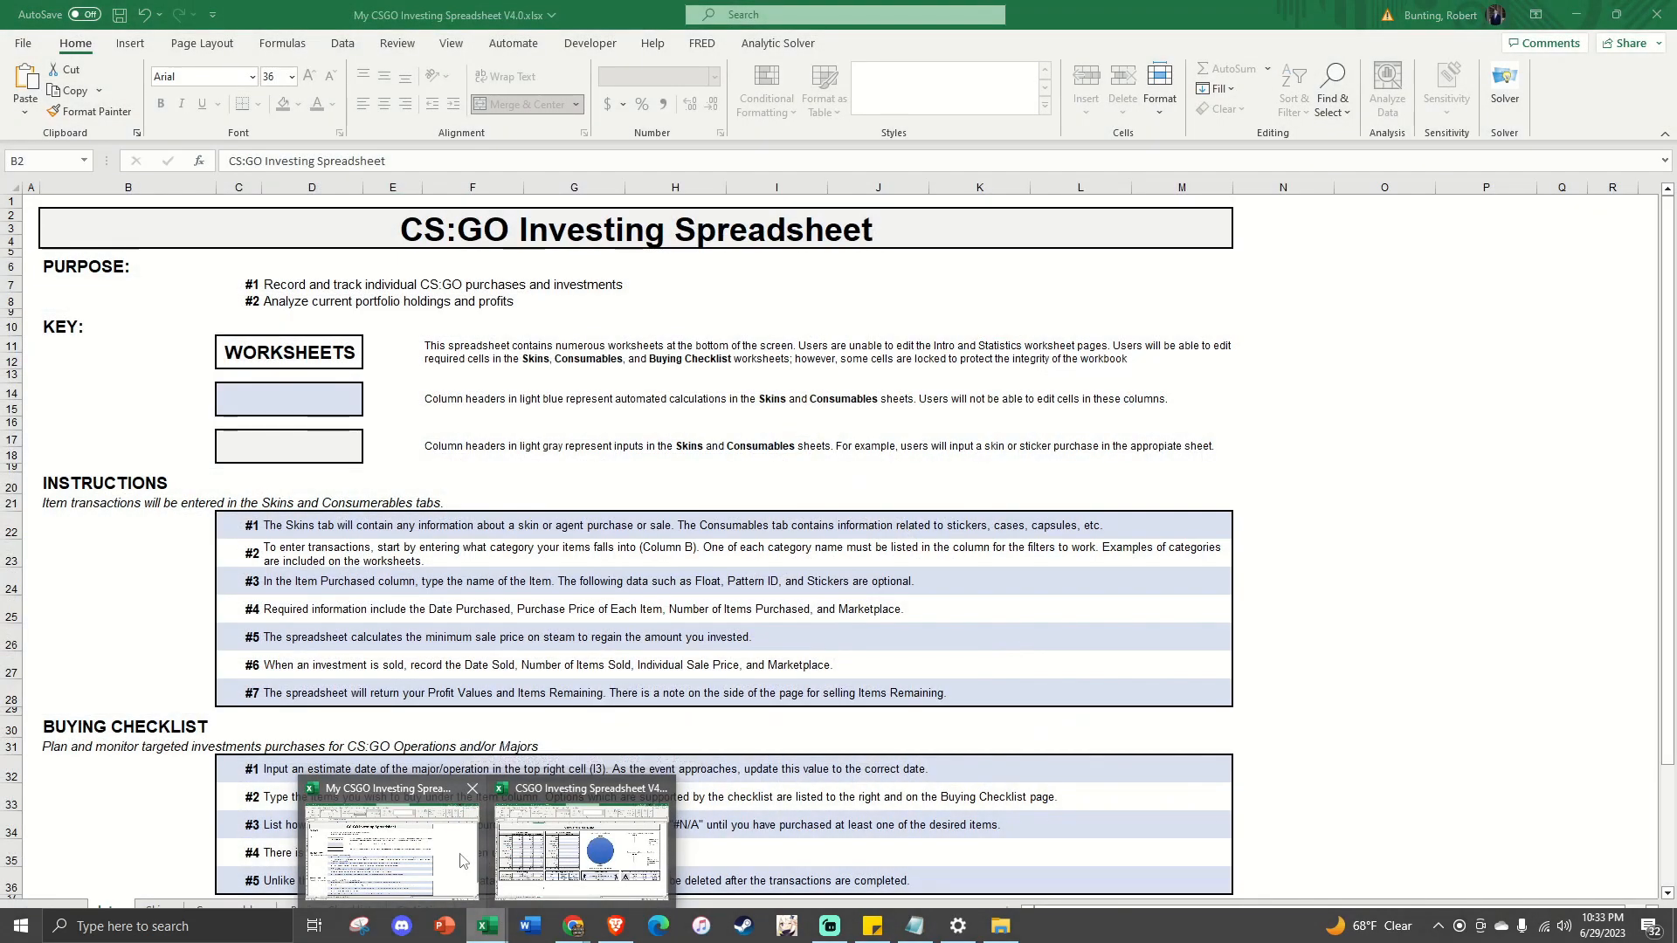
left_click(453, 852)
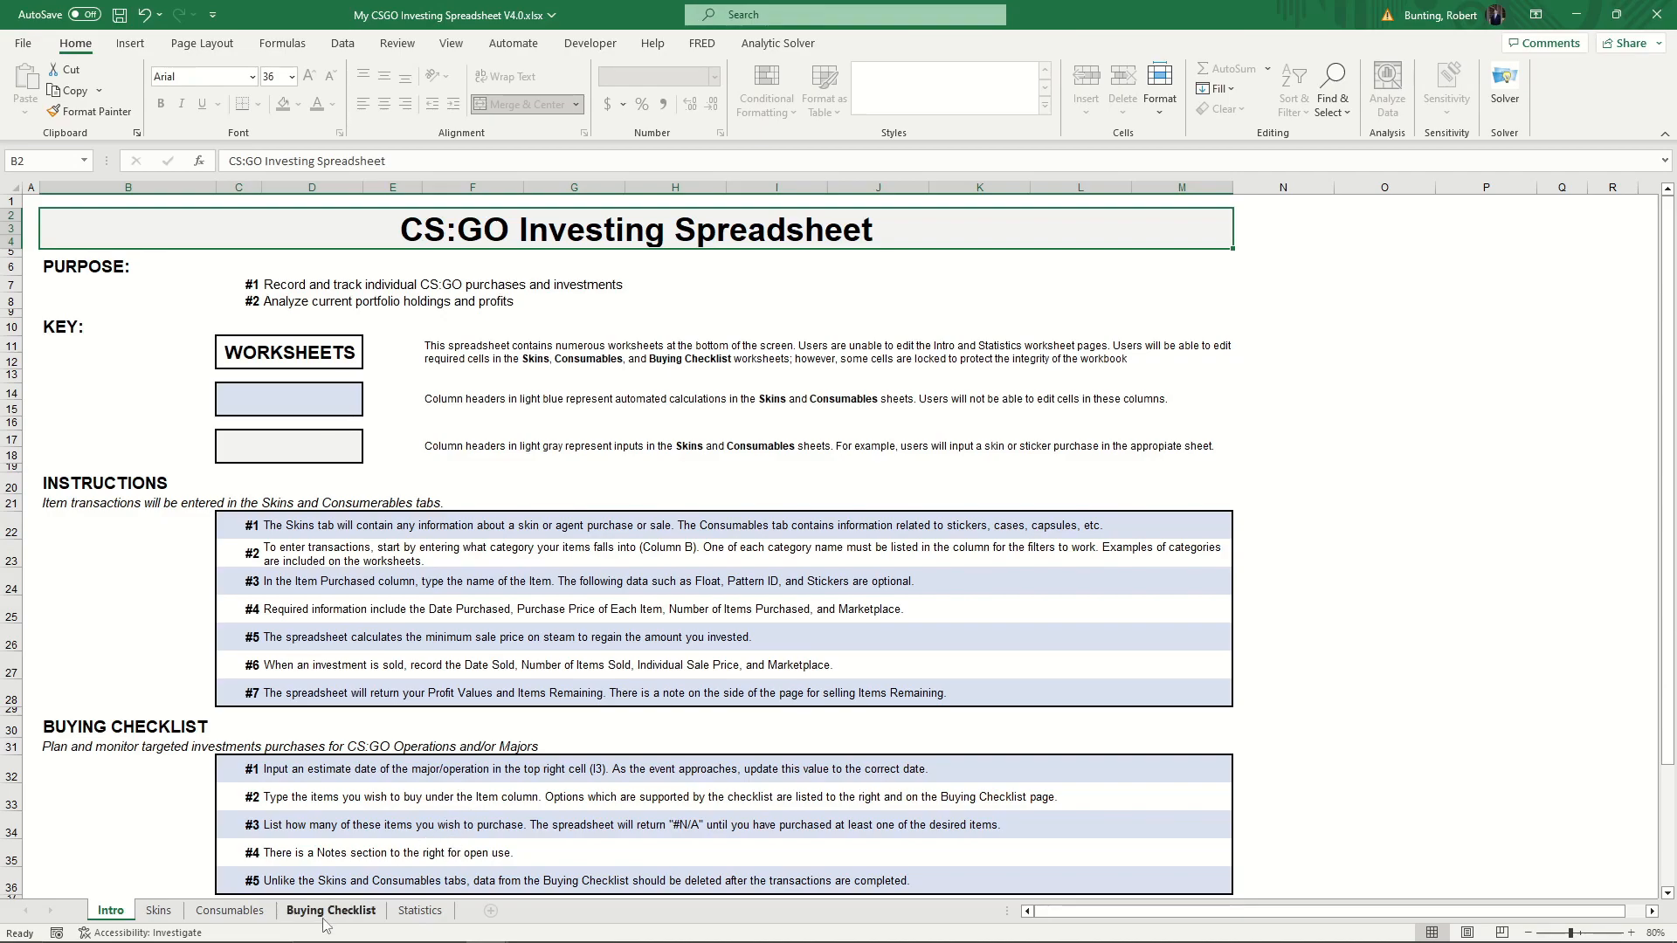
left_click(425, 913)
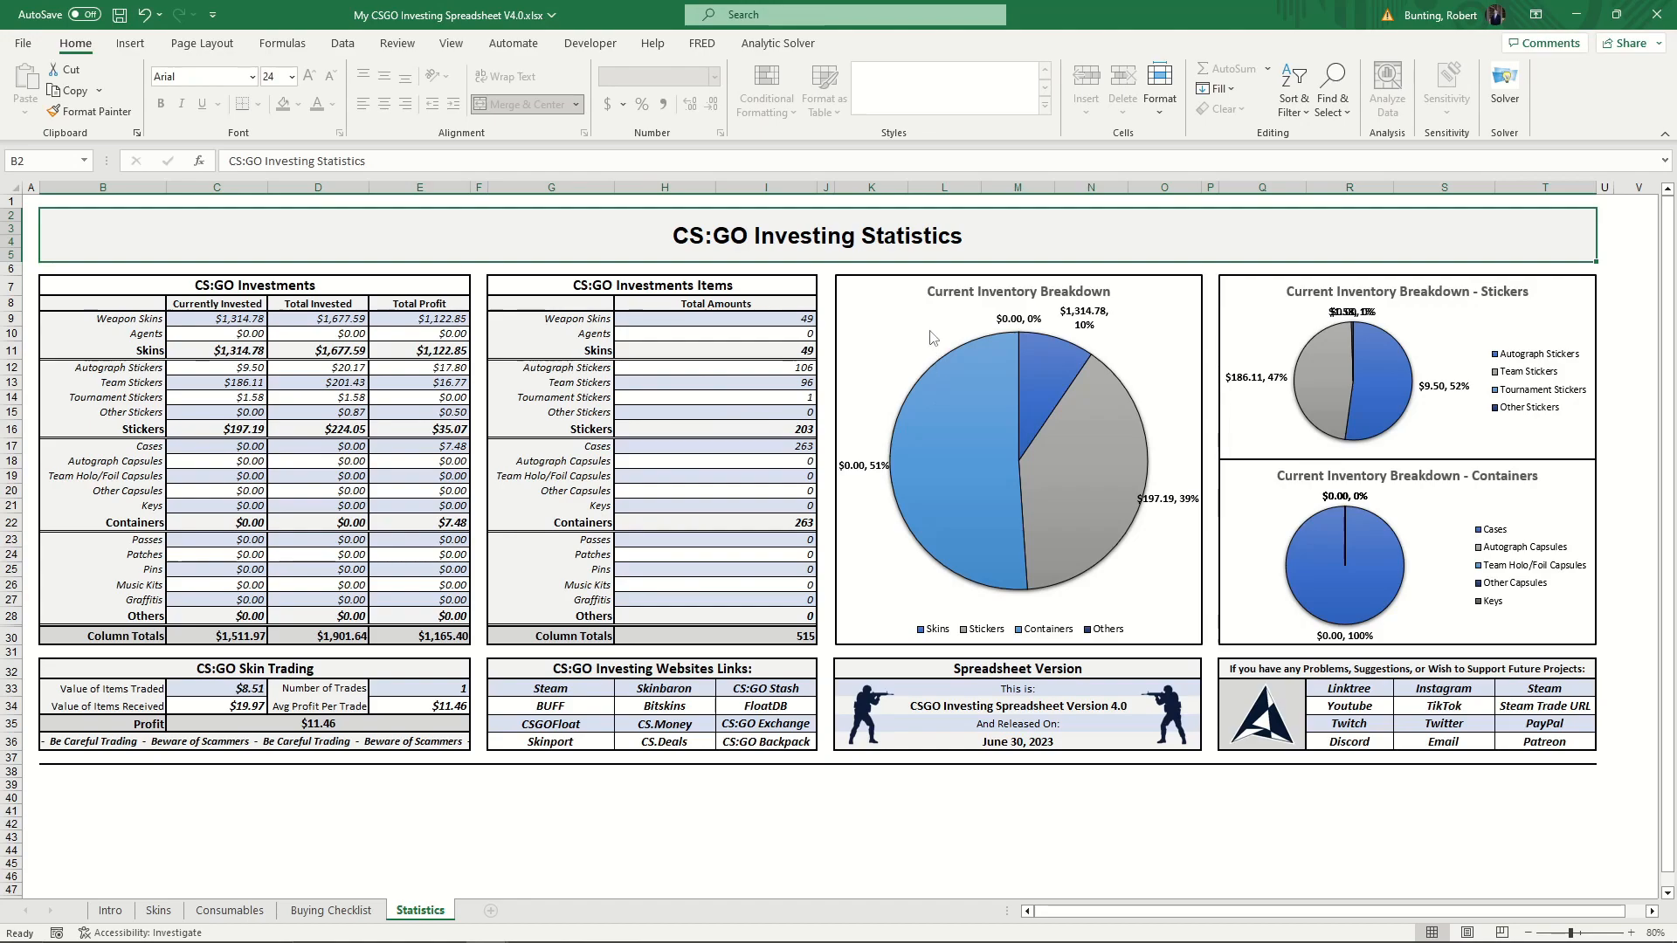
Examine the CS:GO Investments Items table and the inventory breakdown charts for overall holdings, stickers and containers
left_click_drag(655, 284, 677, 635)
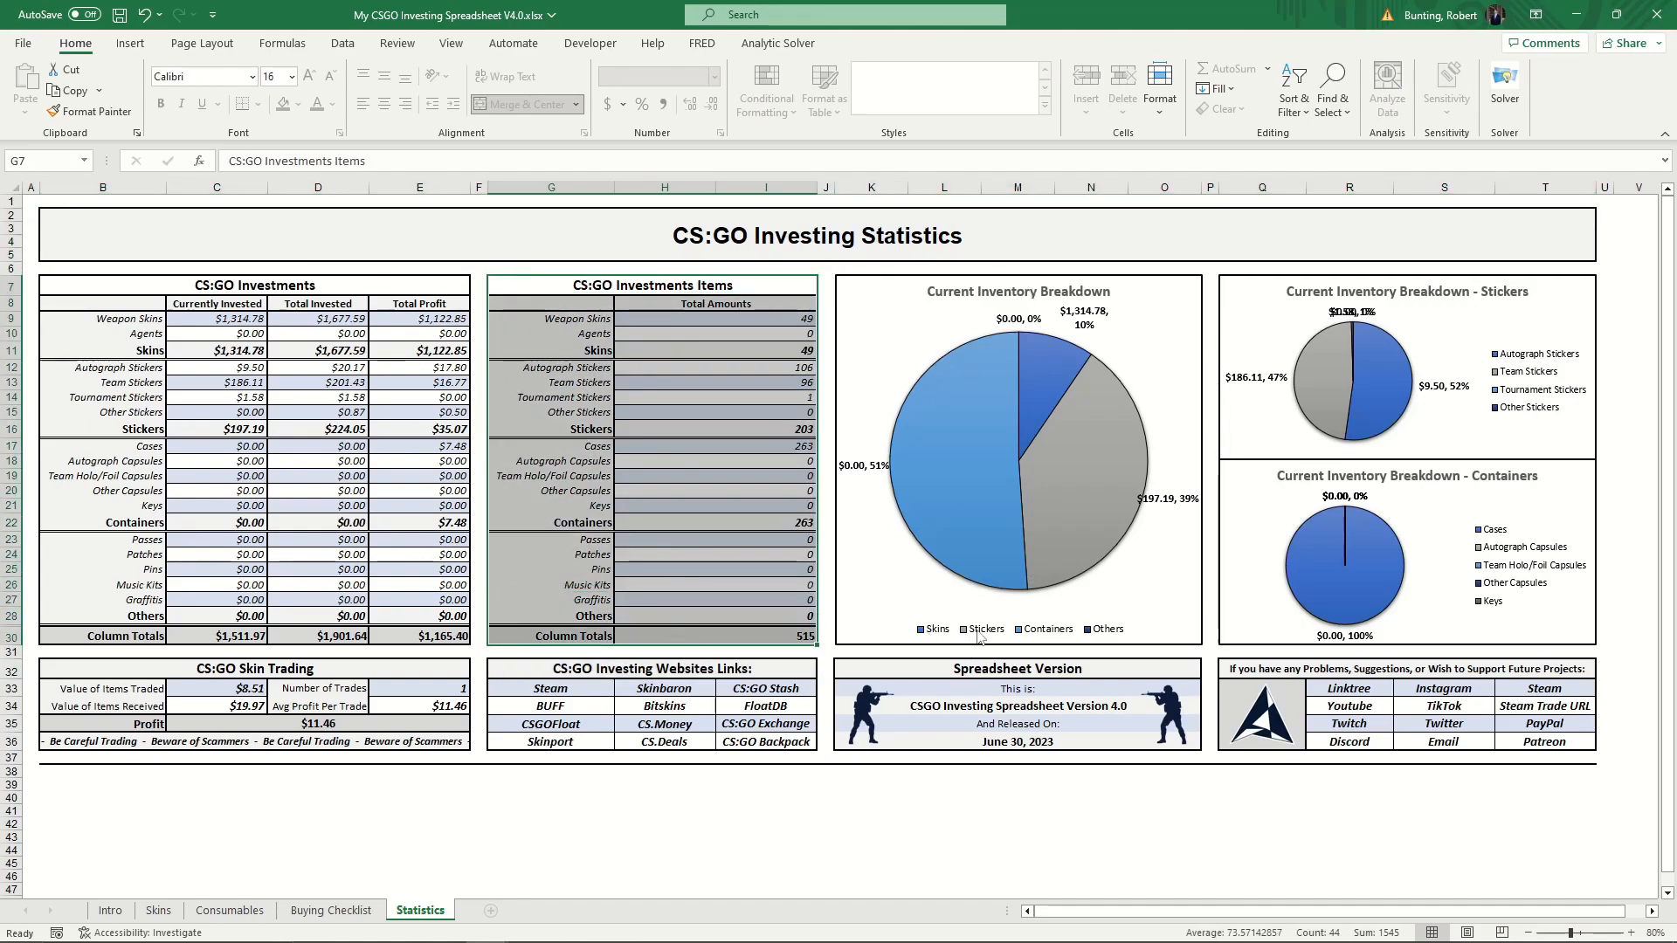
left_click_drag(668, 542, 546, 621)
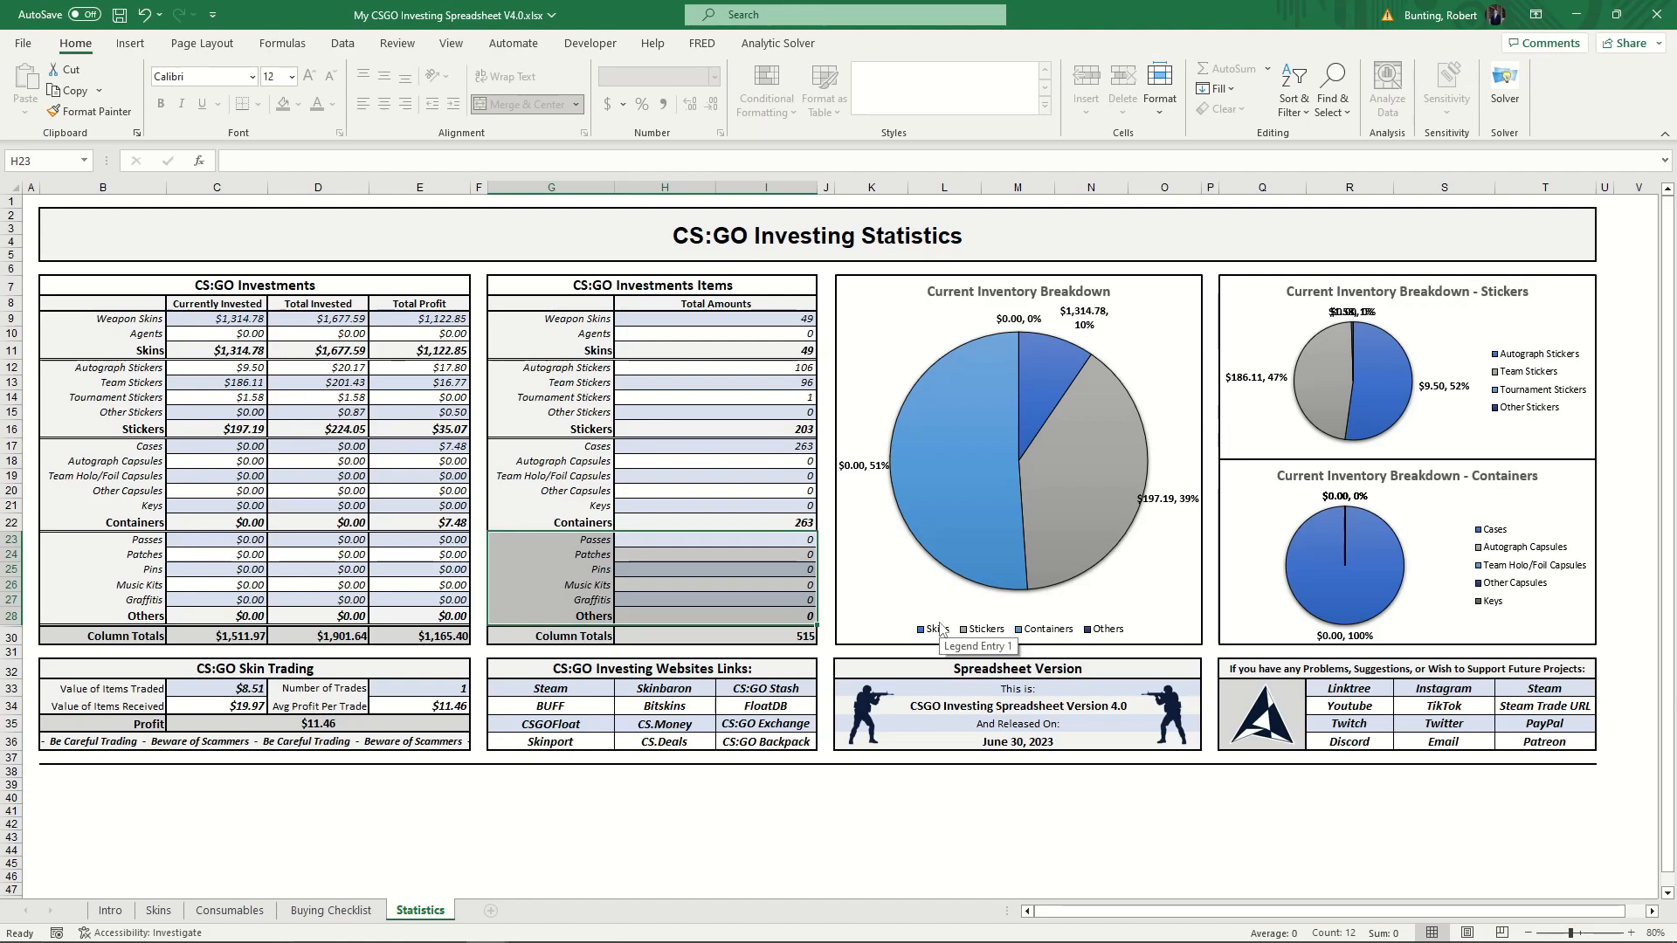
left_click_drag(1092, 911, 1110, 911)
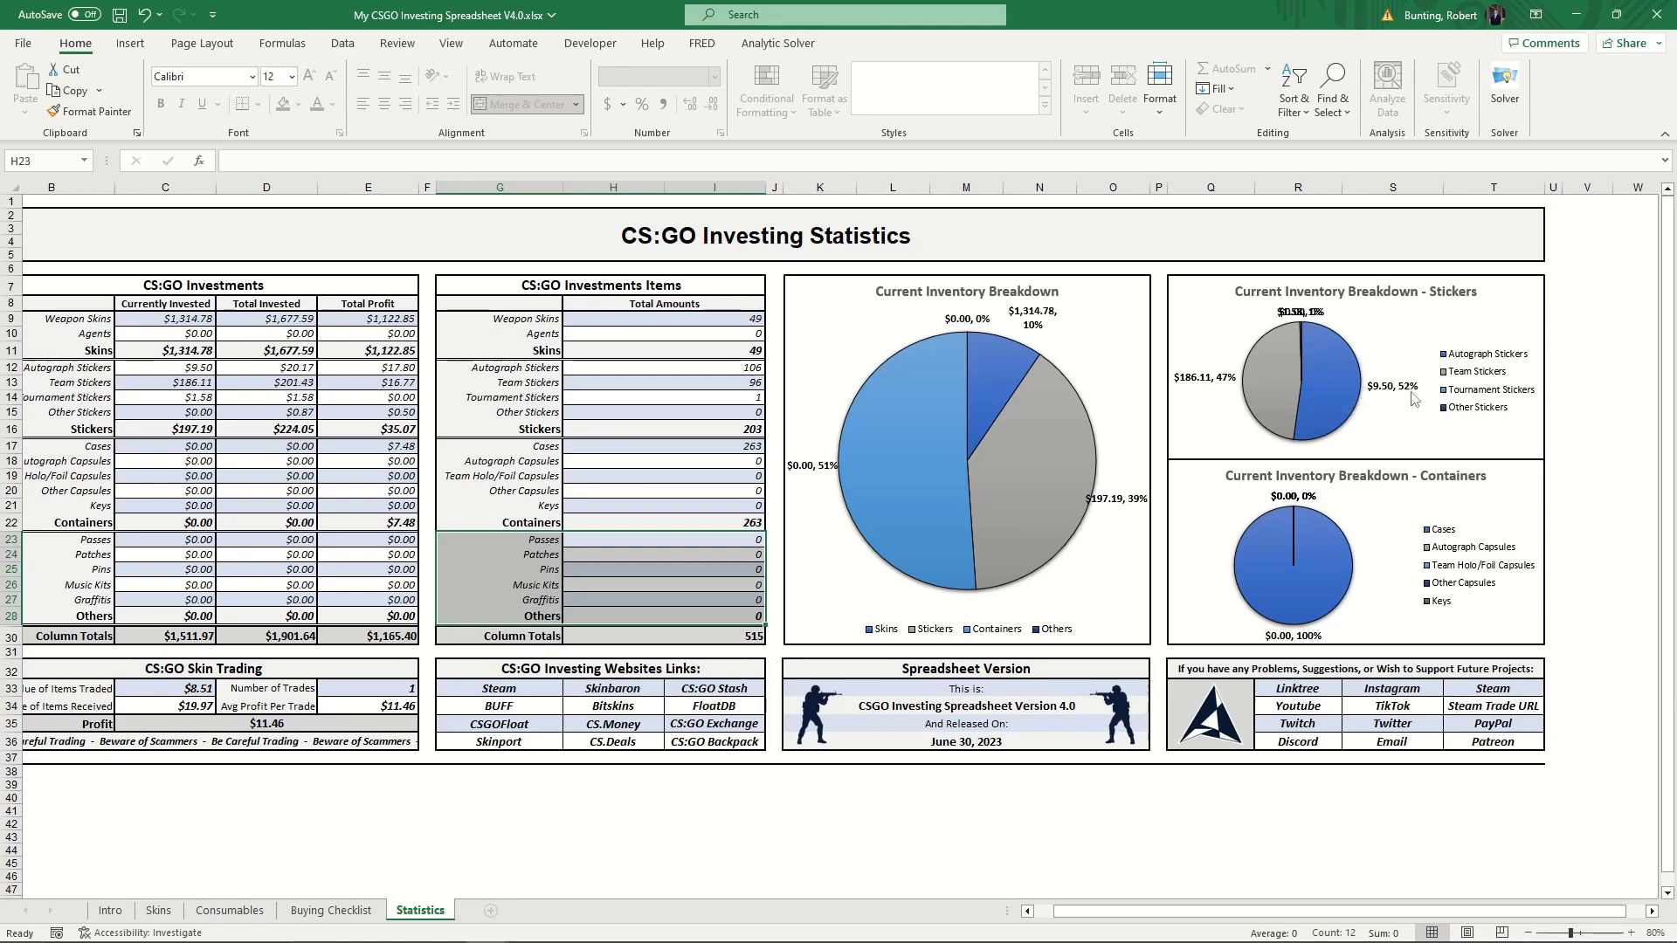
mouse_move(1317, 573)
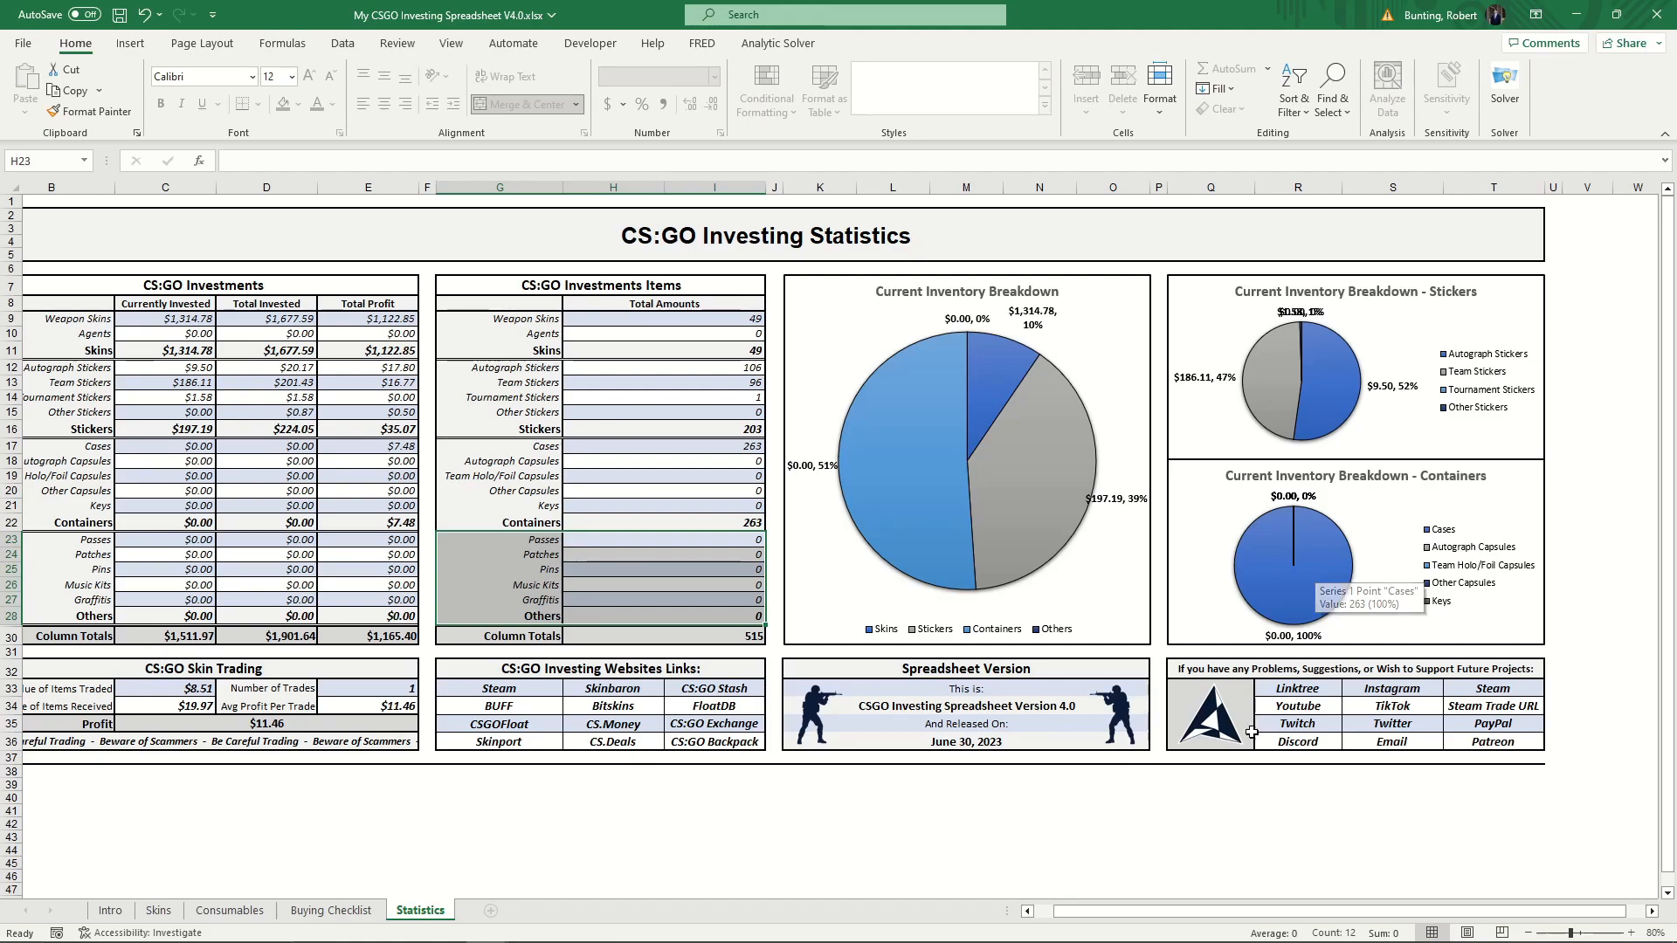
Examine the values of items traded and received in the CS:GO Skin Trading section, glancing at the Skins worksheet
left_click_drag(1146, 921, 1128, 921)
left_click_drag(208, 669, 228, 728)
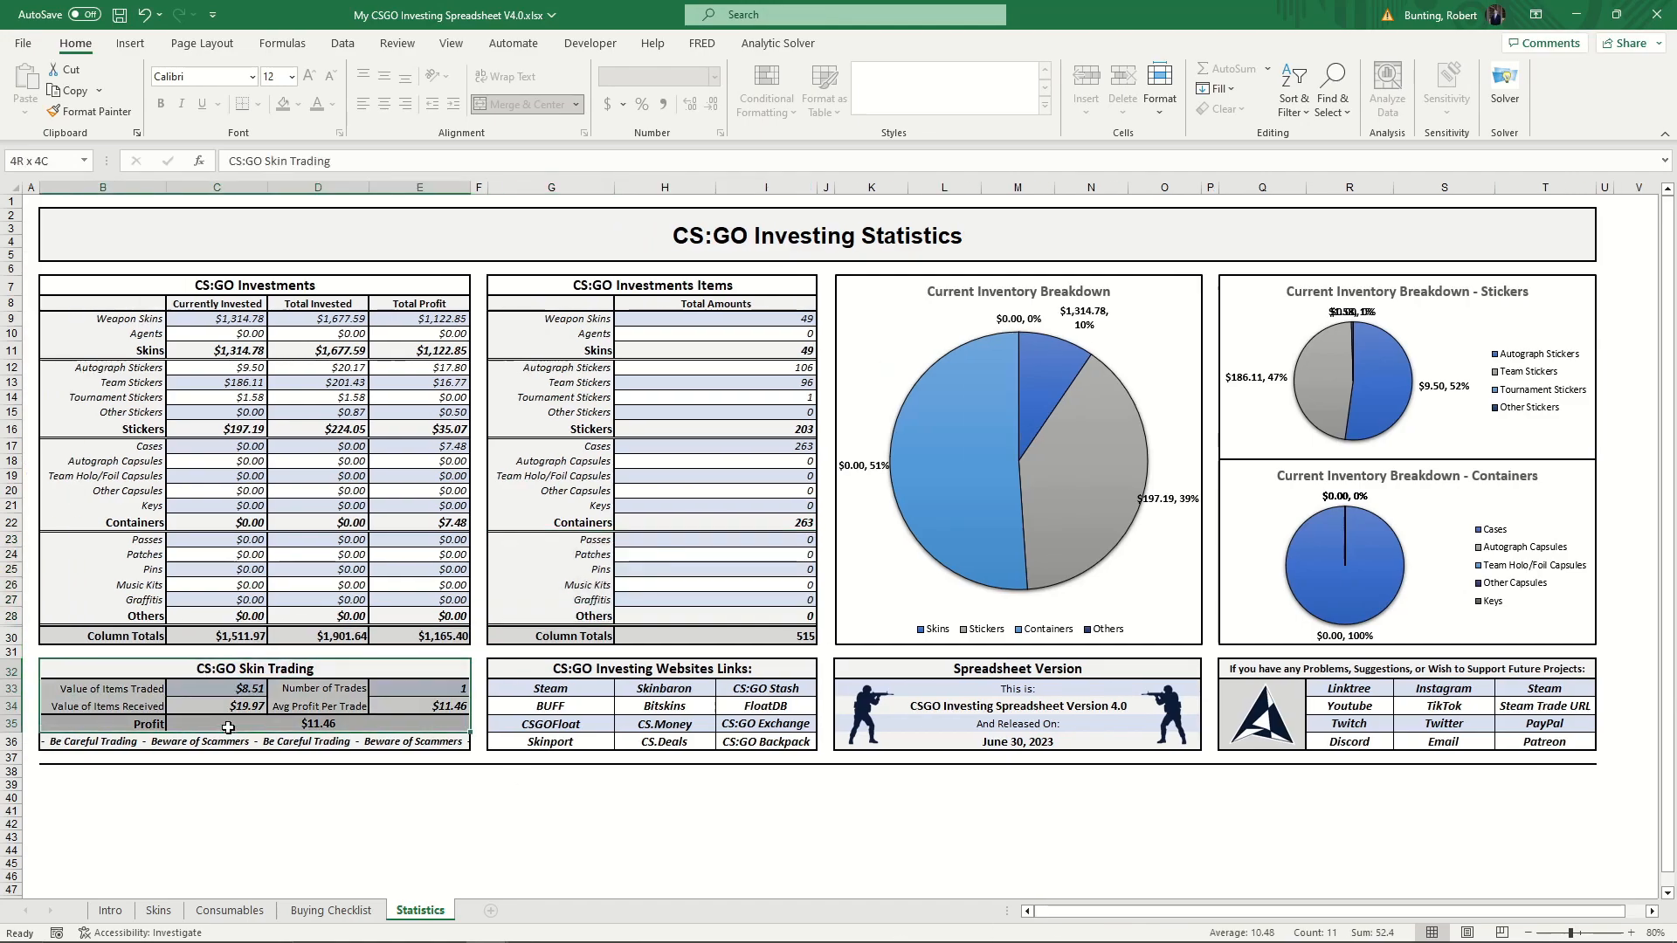
left_click(158, 910)
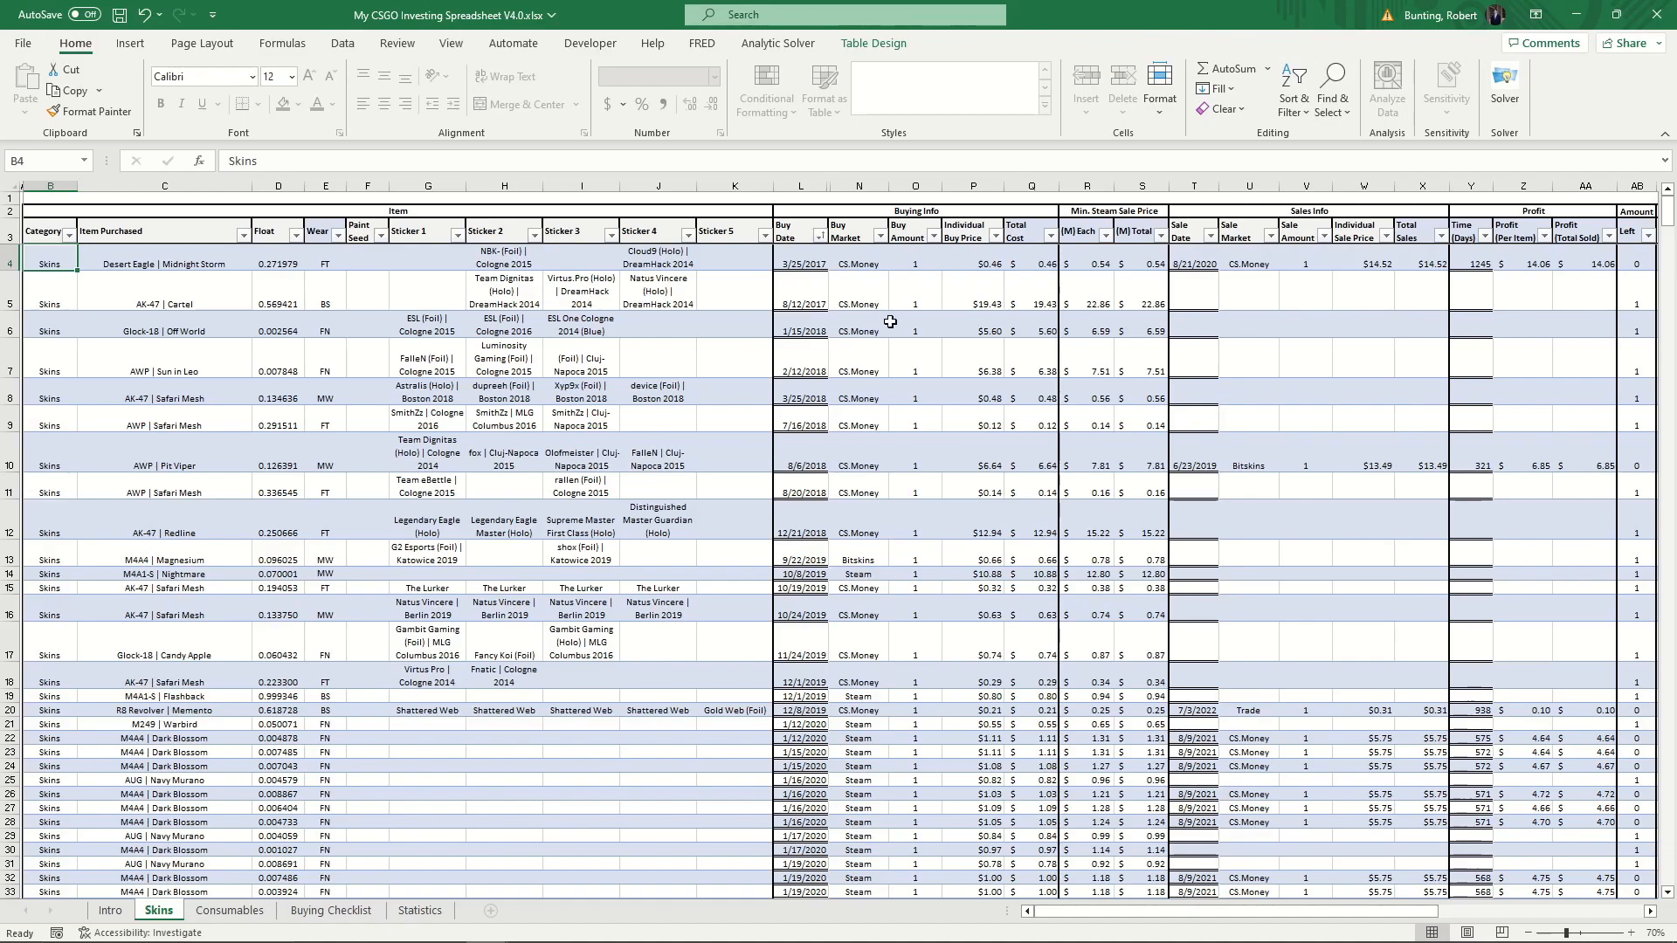
left_click(420, 910)
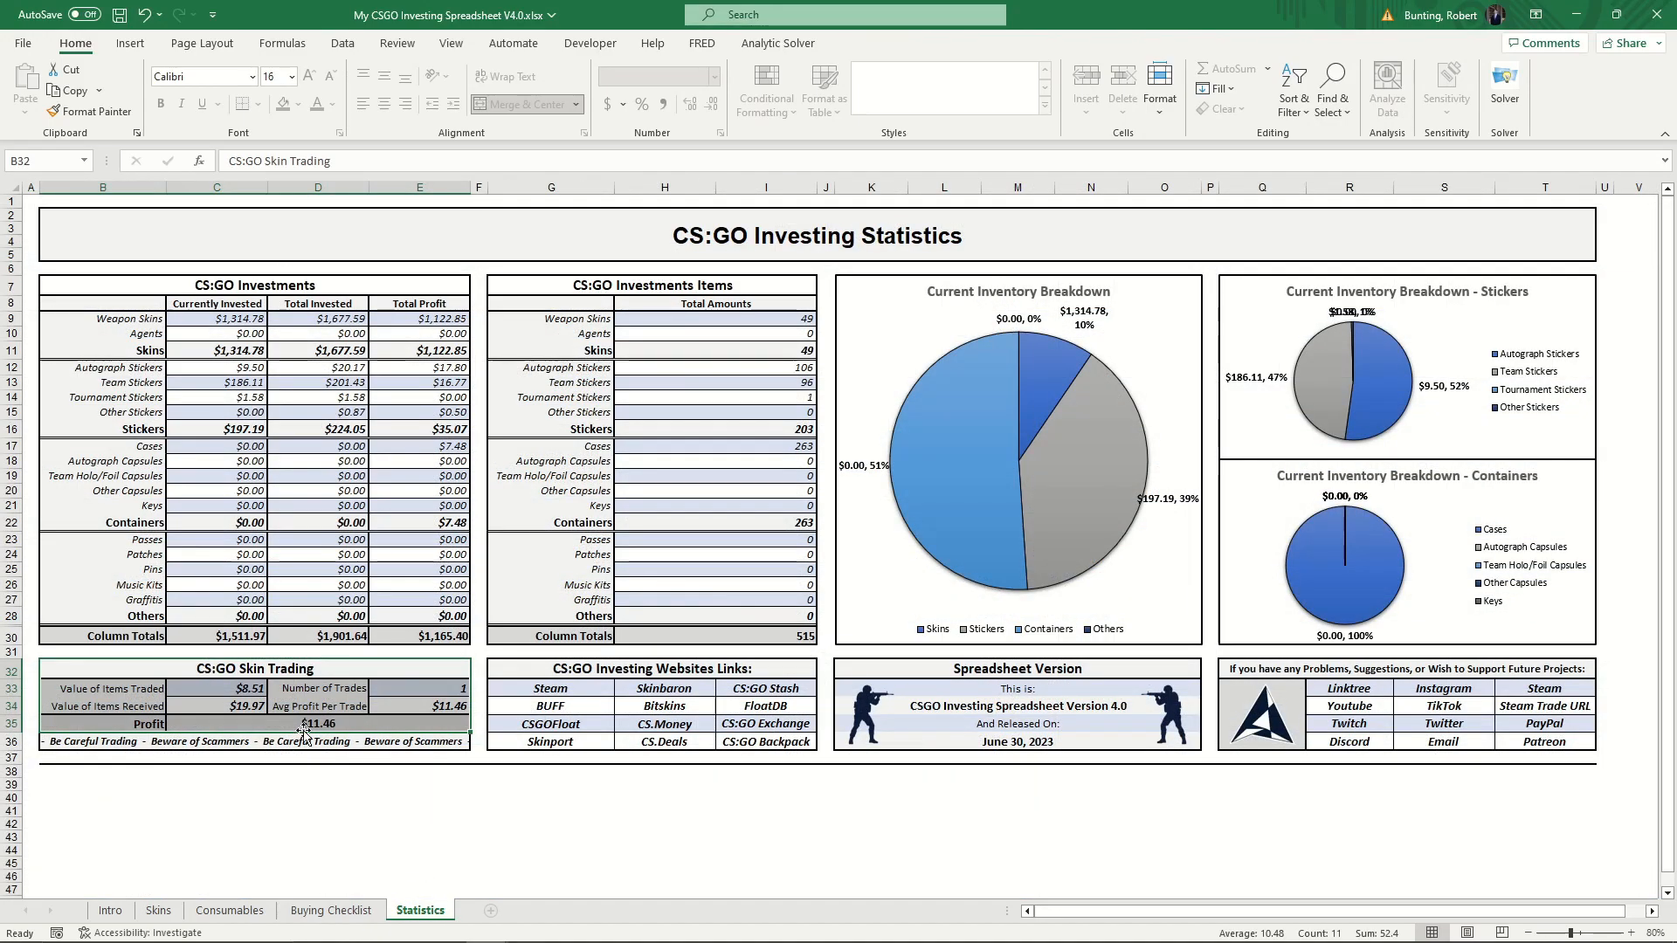
left_click(195, 693)
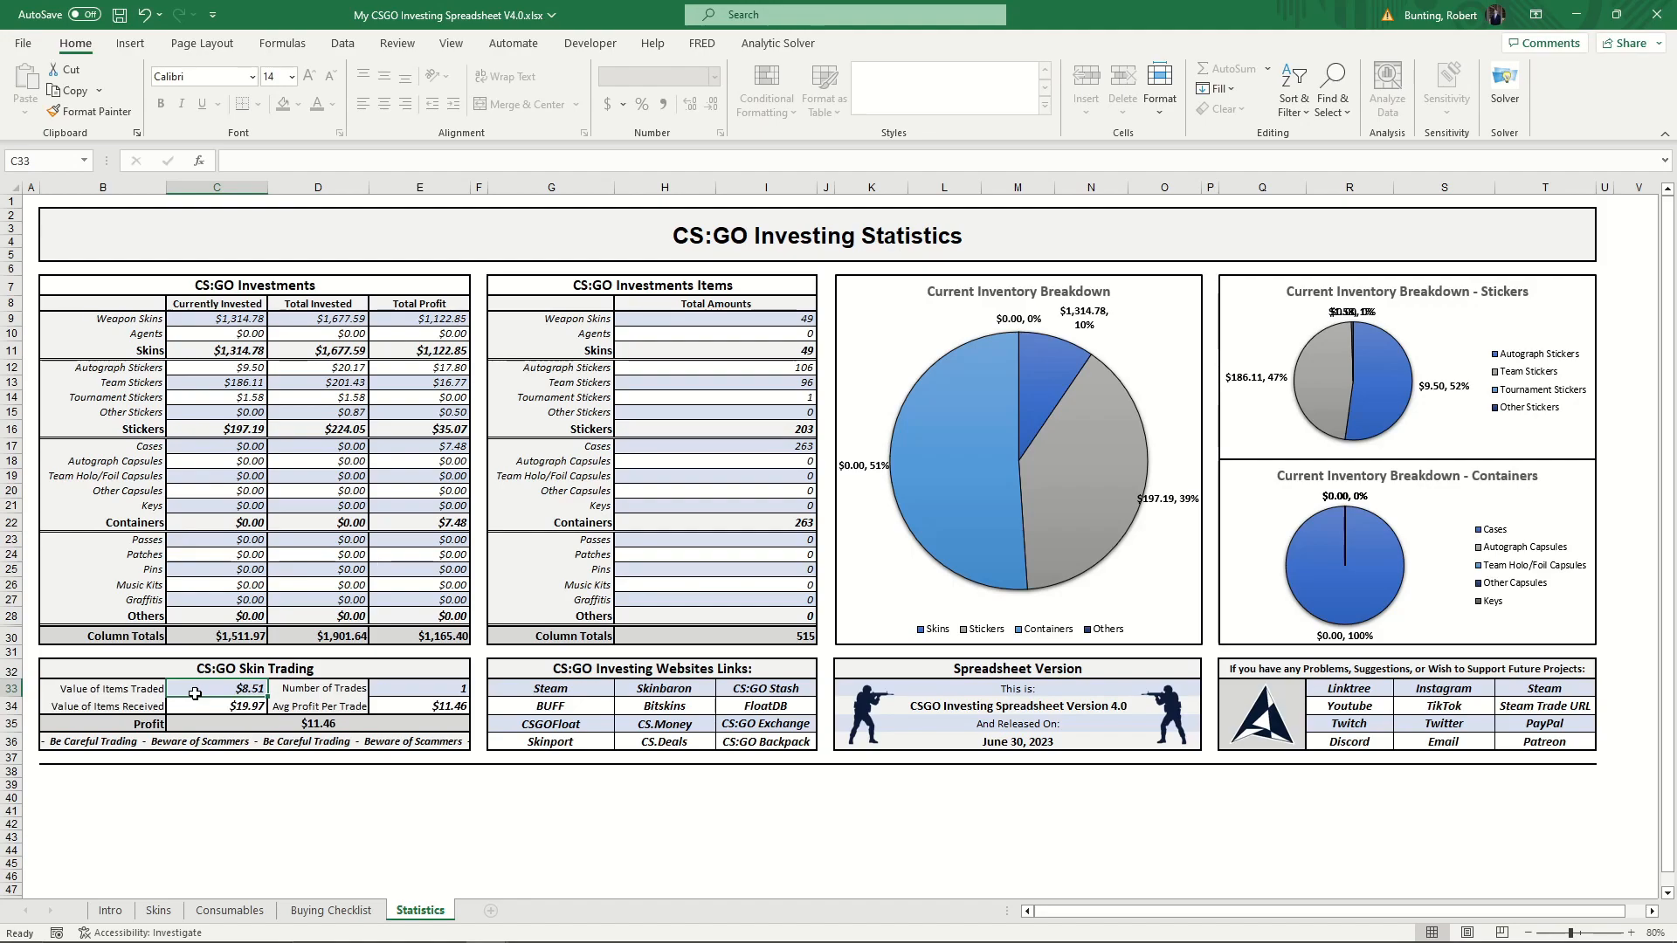
left_click(208, 704)
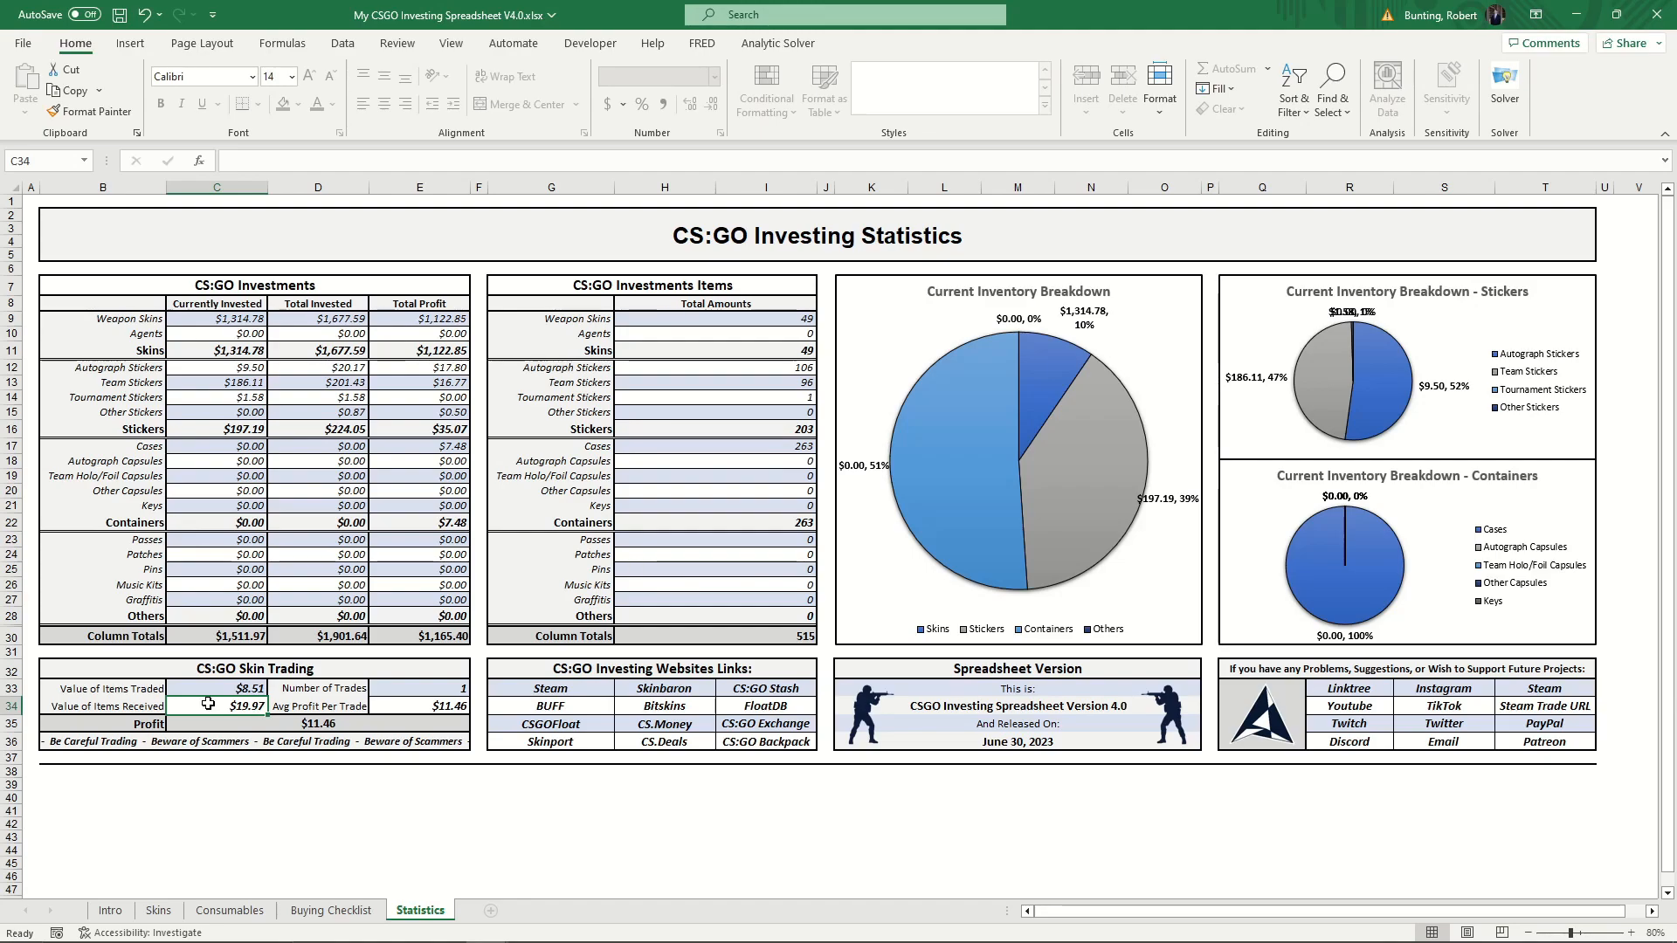
Filter the Wear column on the Skins worksheet to show only FN items
left_click(159, 911)
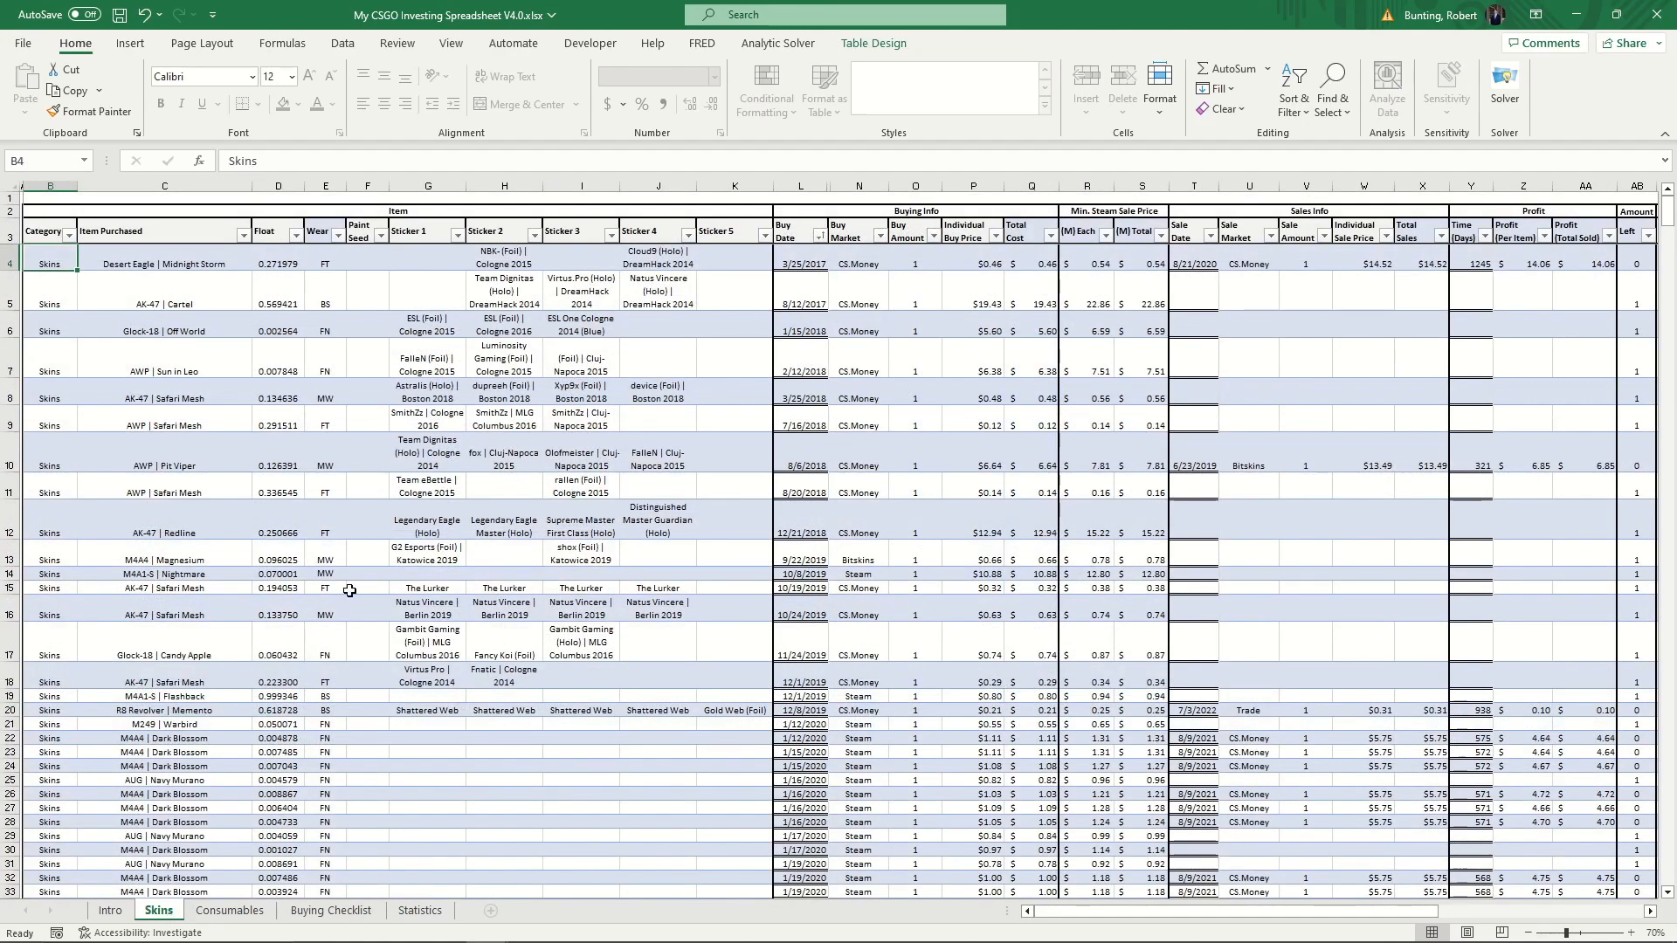
scroll(559, 489, "down", 16)
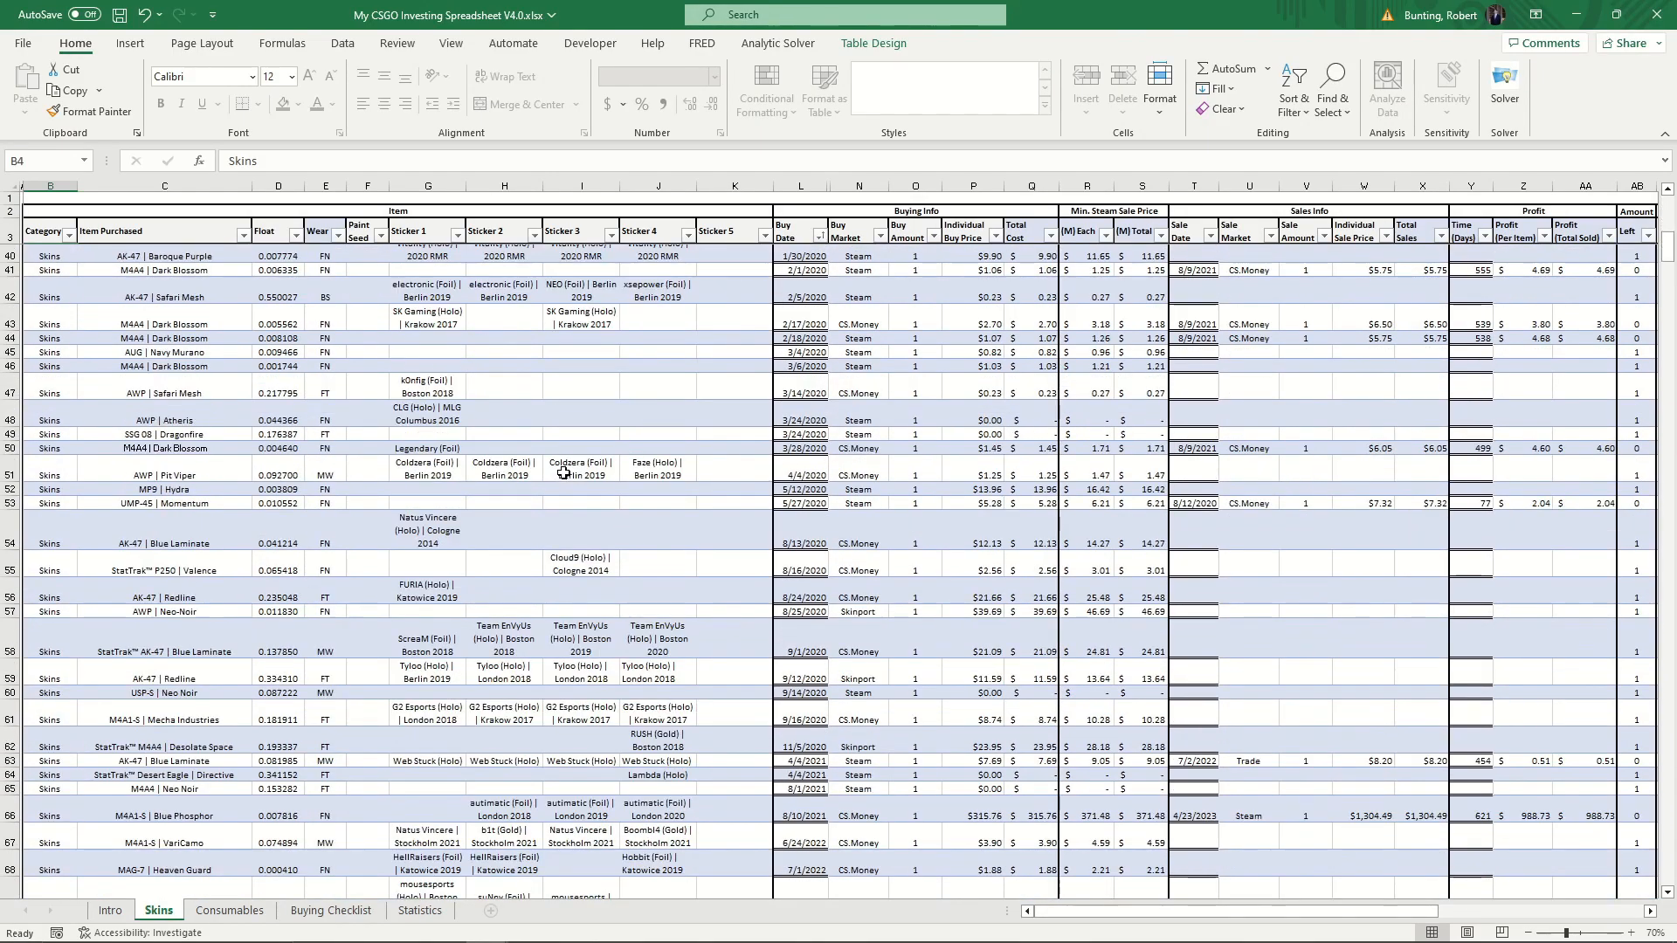
scroll(606, 521, "up", 16)
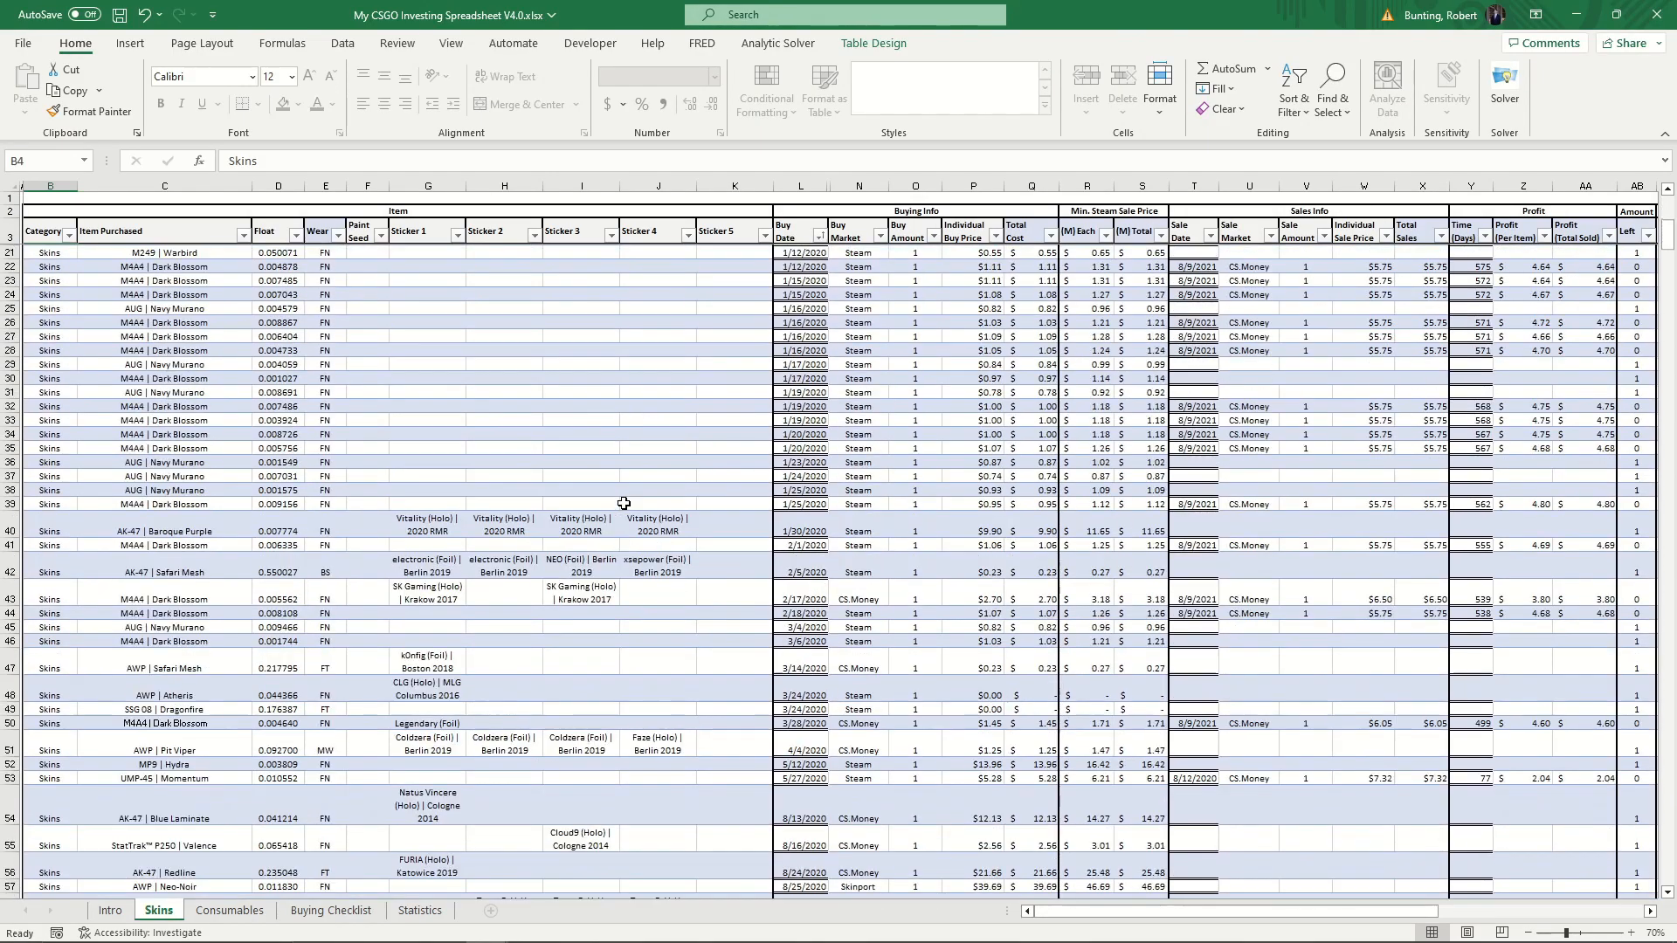
scroll(624, 504, "up", 1)
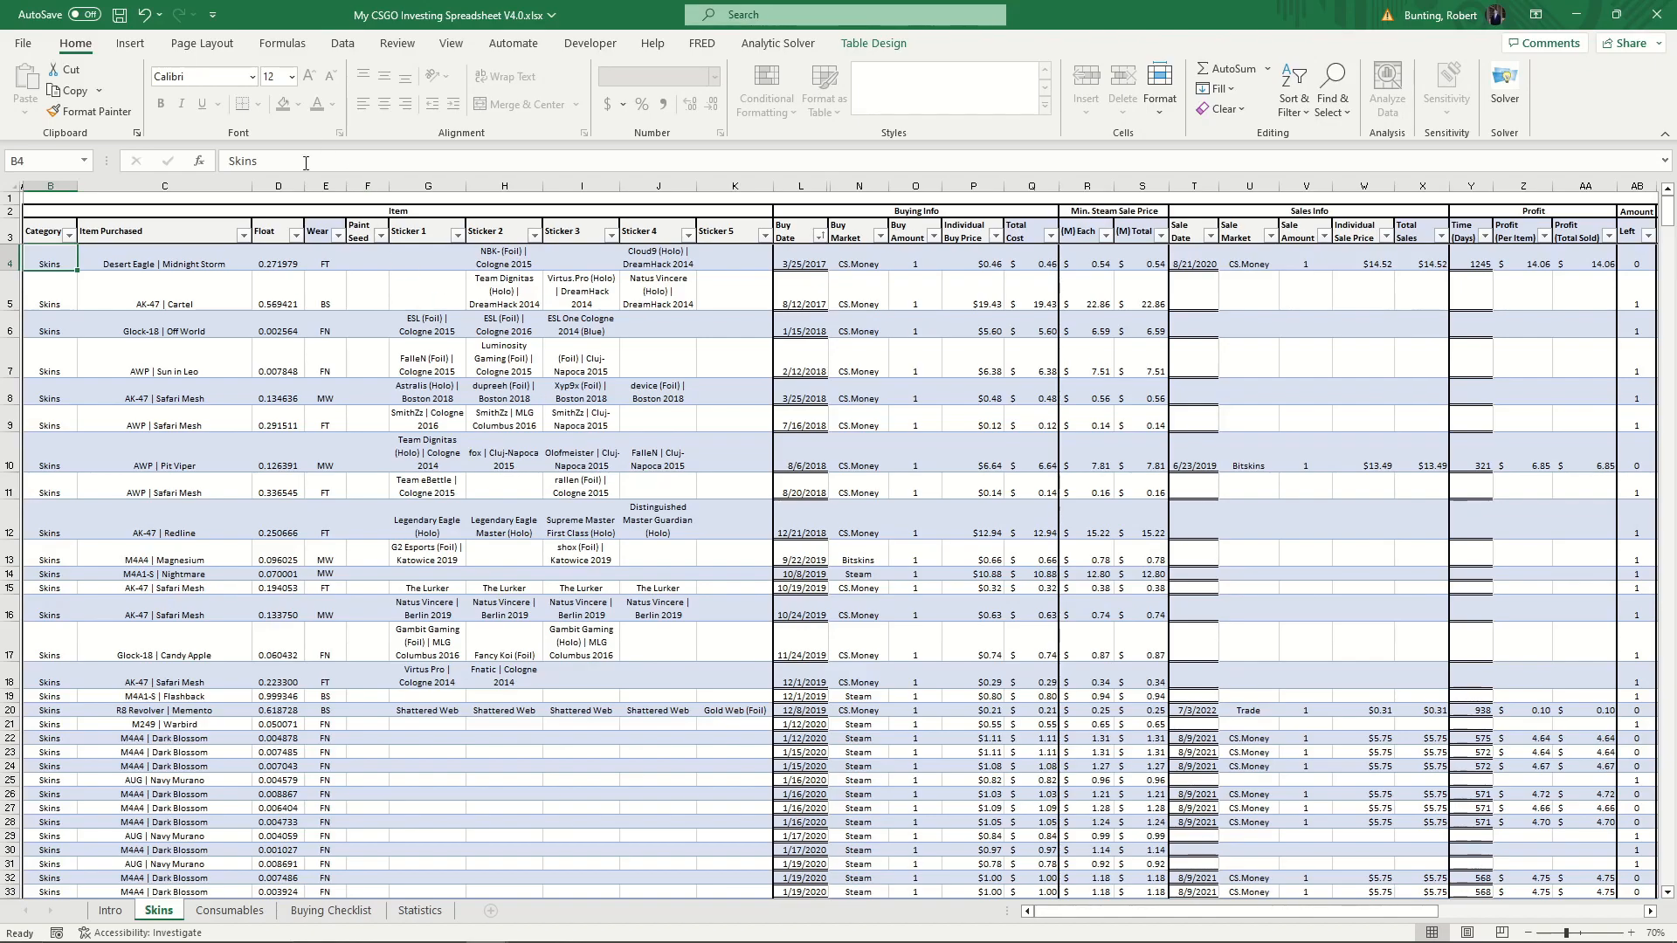
left_click(337, 236)
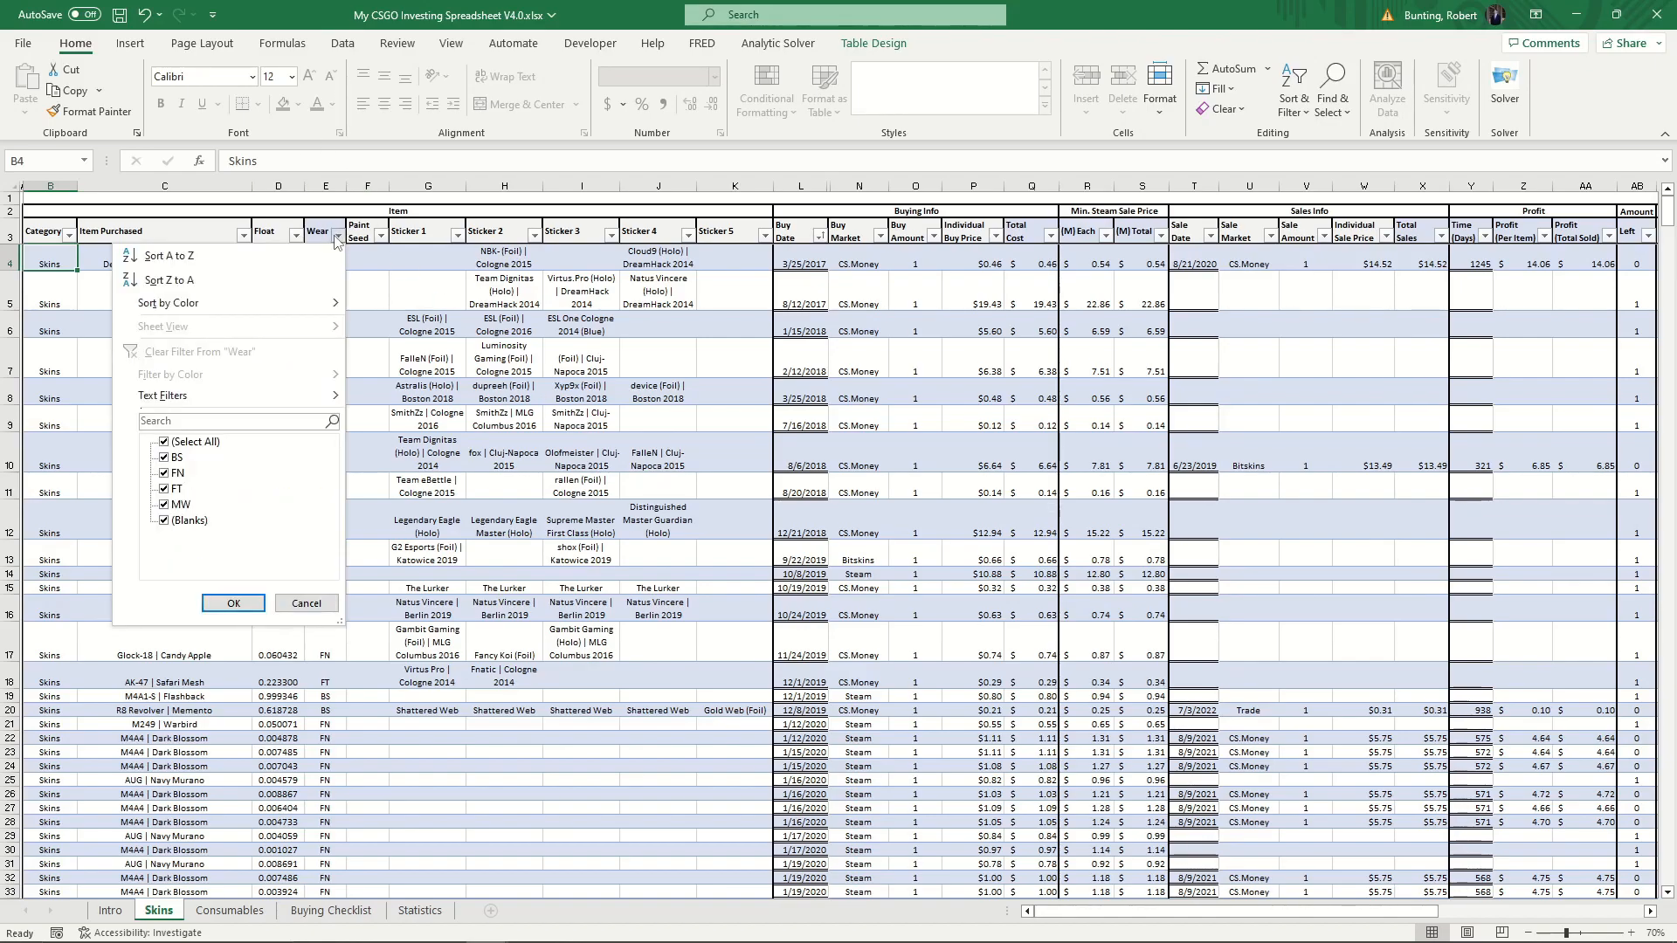
left_click(185, 442)
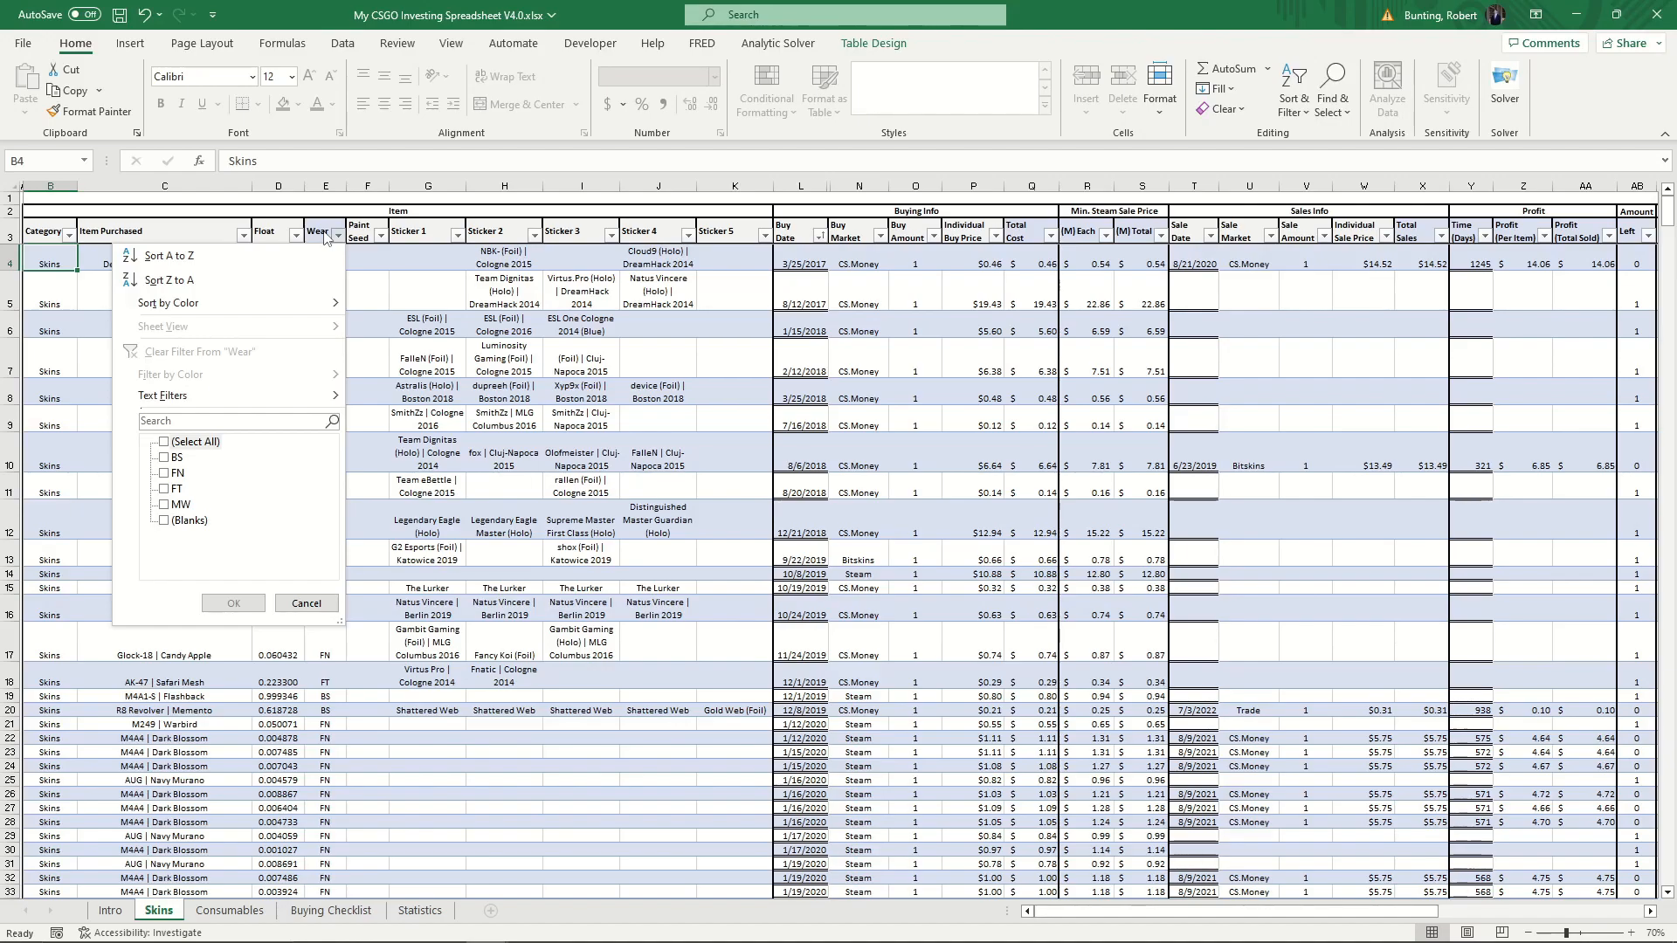
left_click(164, 474)
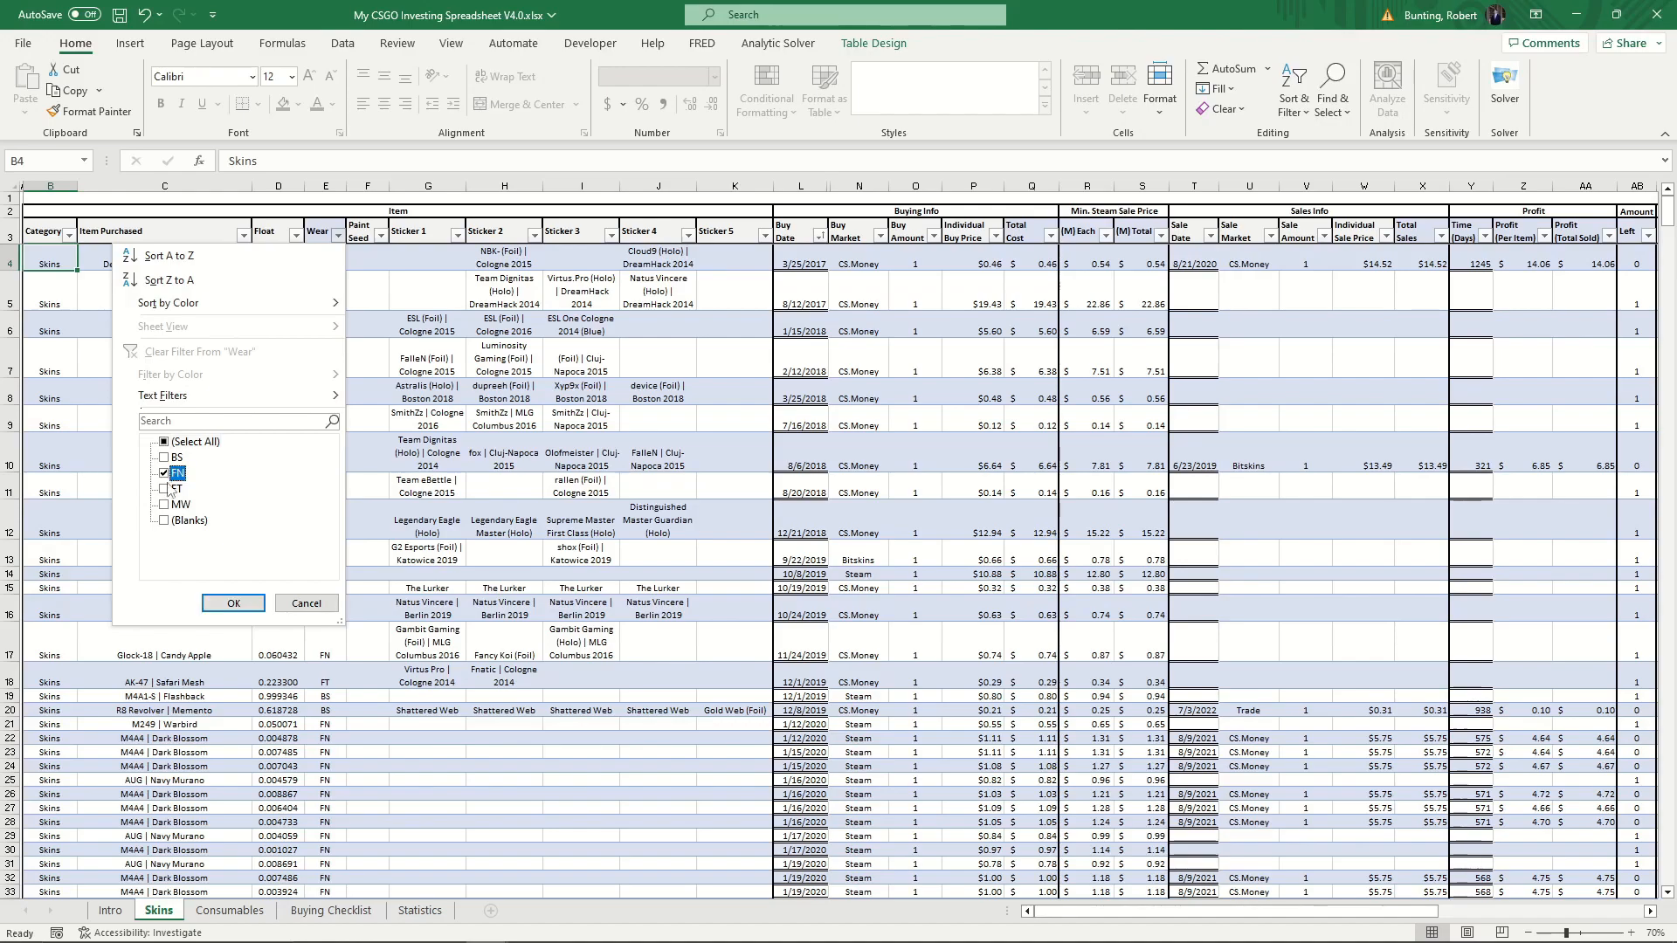
left_click(233, 603)
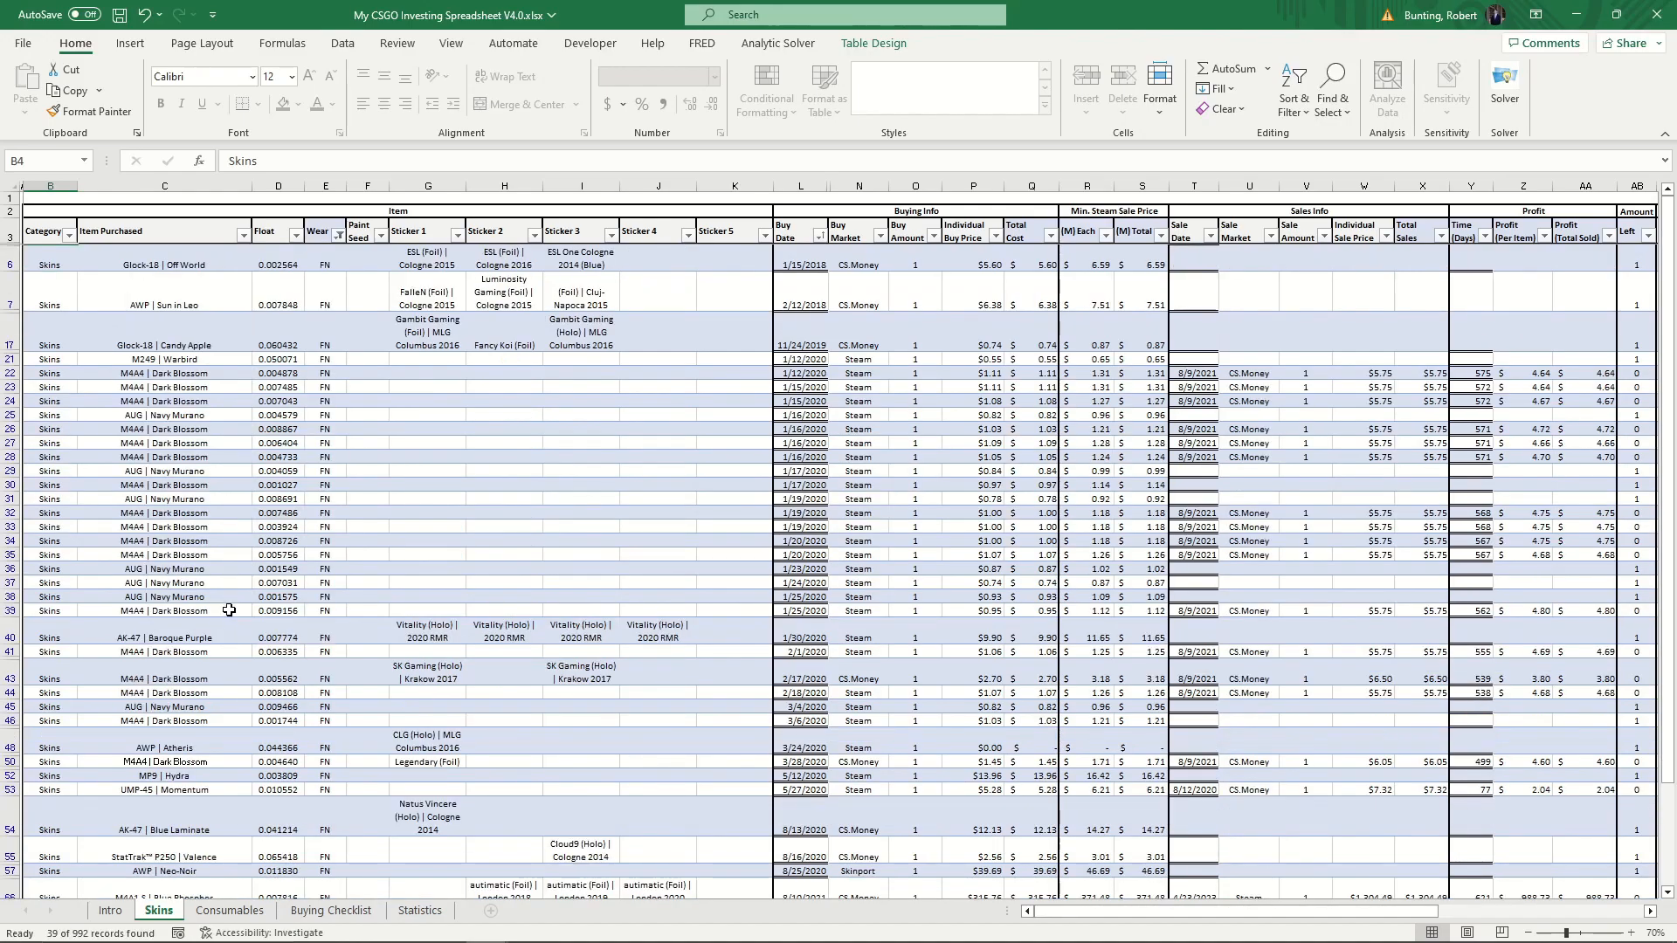
Filter the Float column on the Skins worksheet to show only values less than .03
scroll(324, 419, "down", 3)
scroll(375, 580, "up", 3)
scroll(389, 550, "down", 3)
scroll(236, 195, "up", 3)
left_click(296, 236)
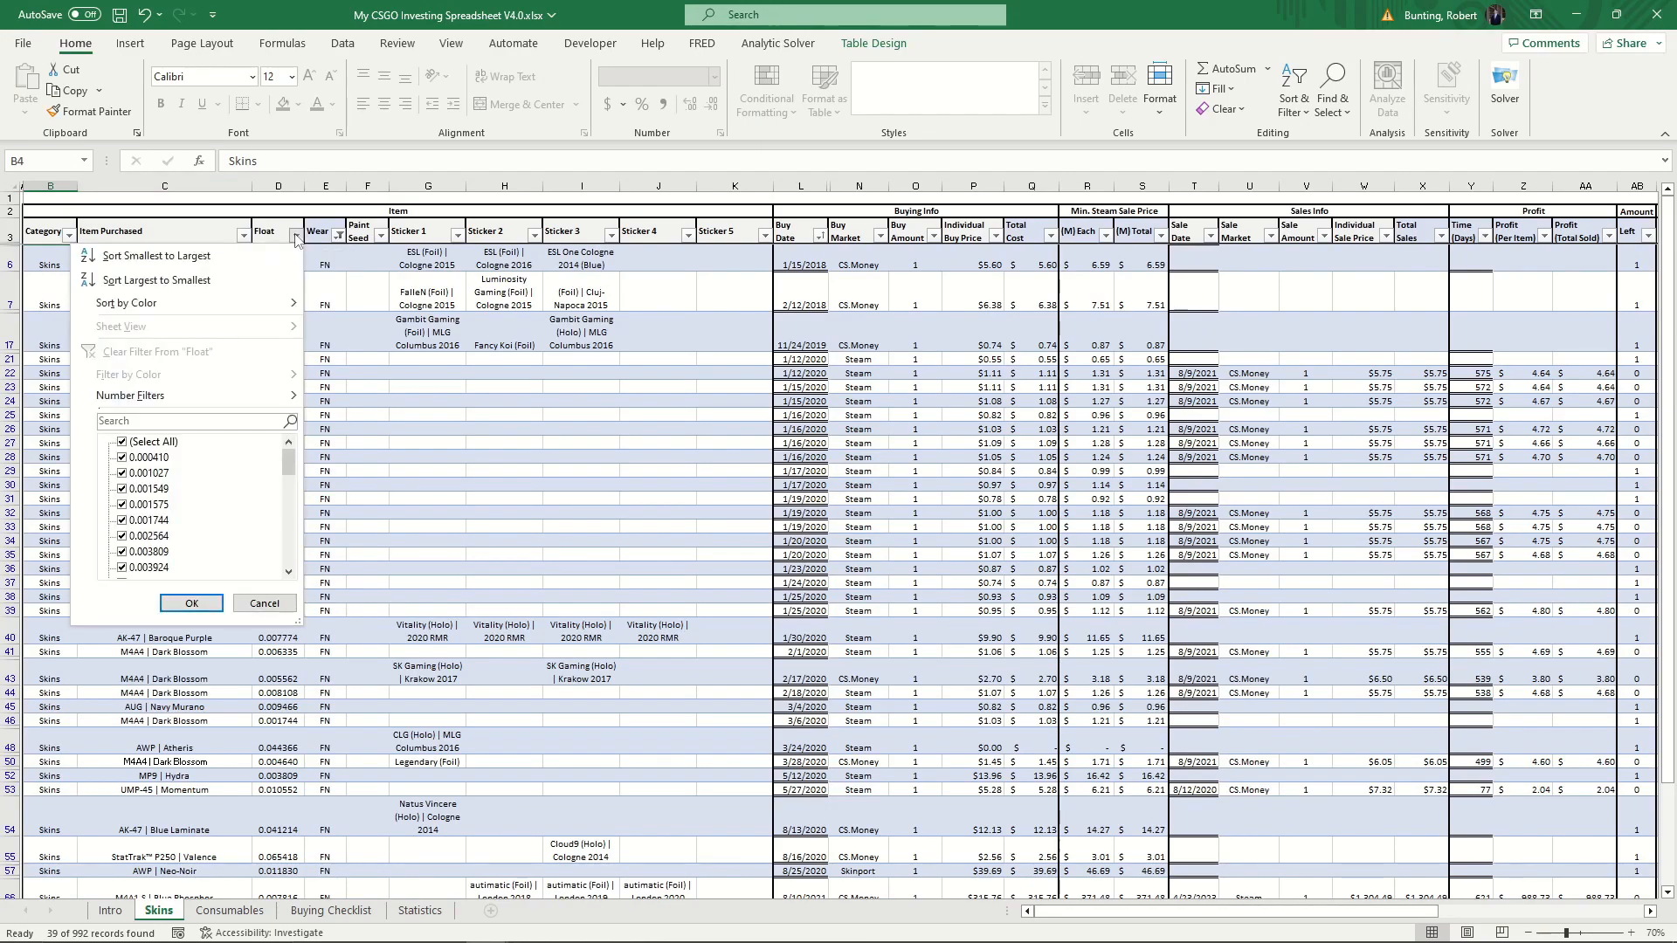
mouse_move(169, 395)
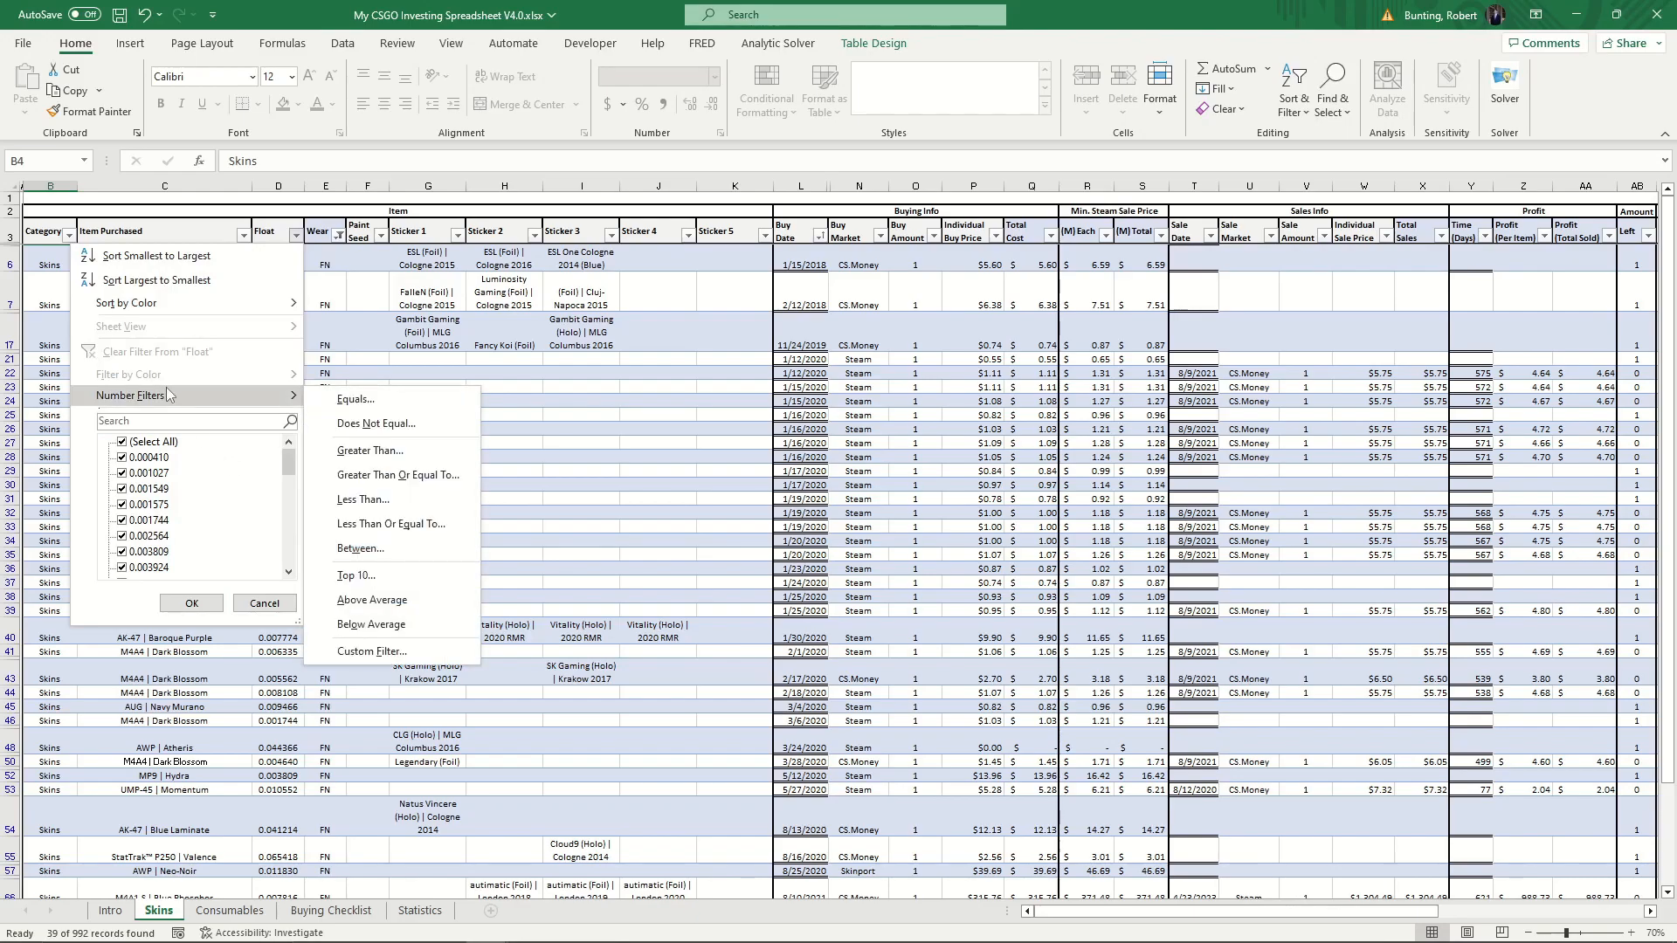
left_click(385, 497)
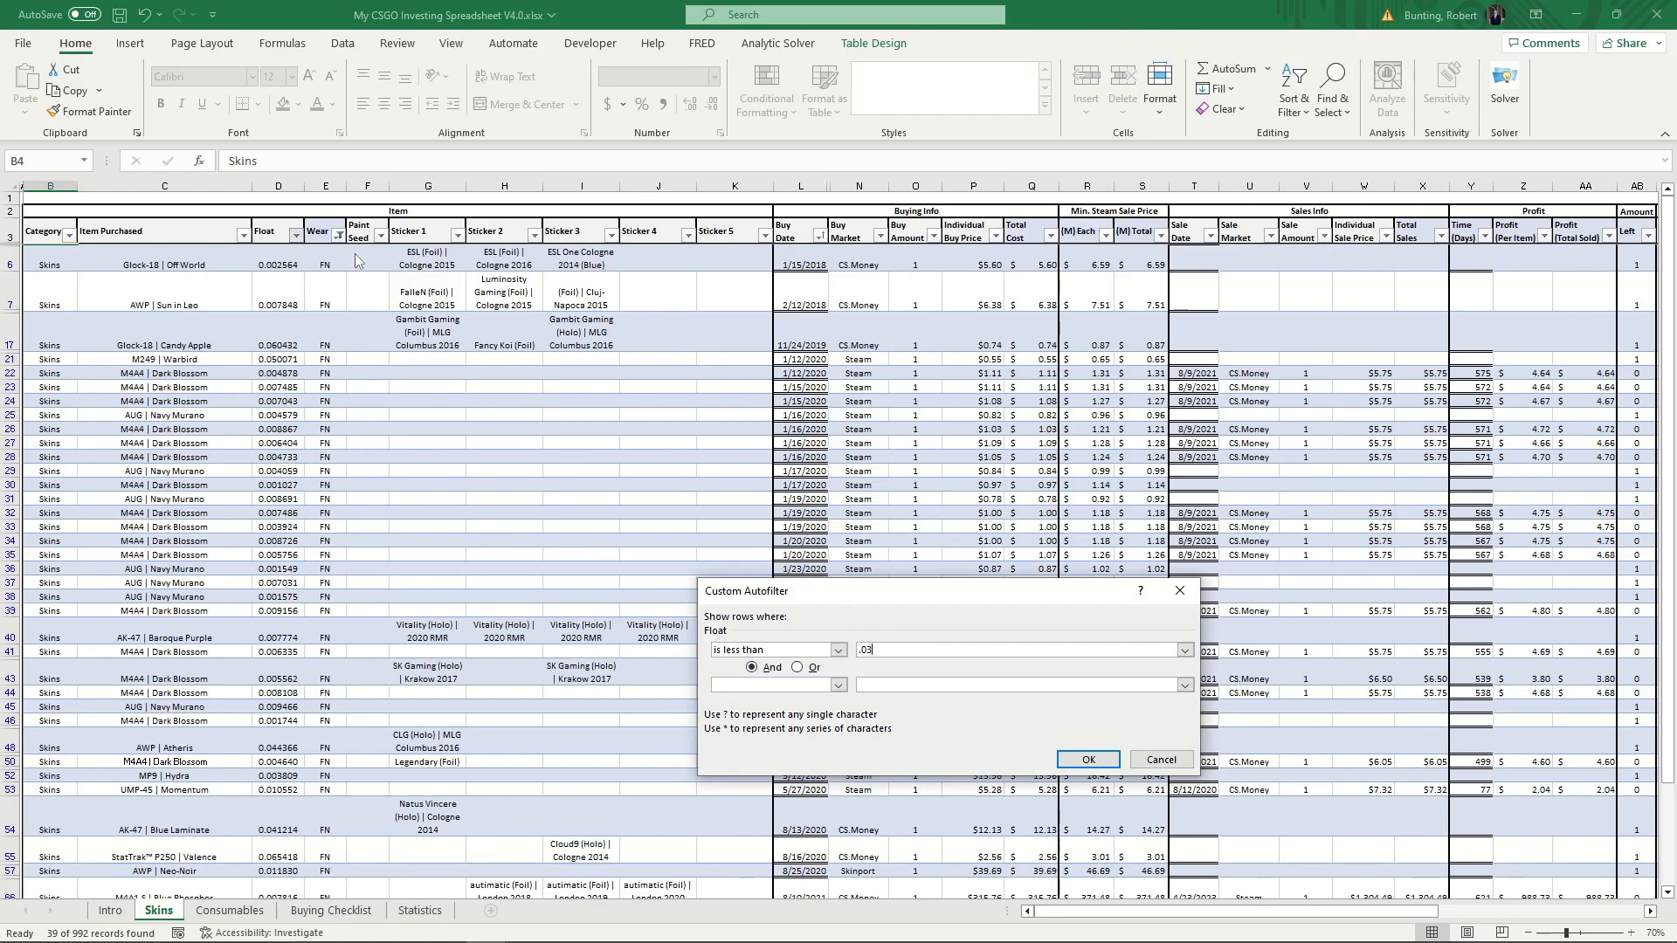
left_click(1087, 759)
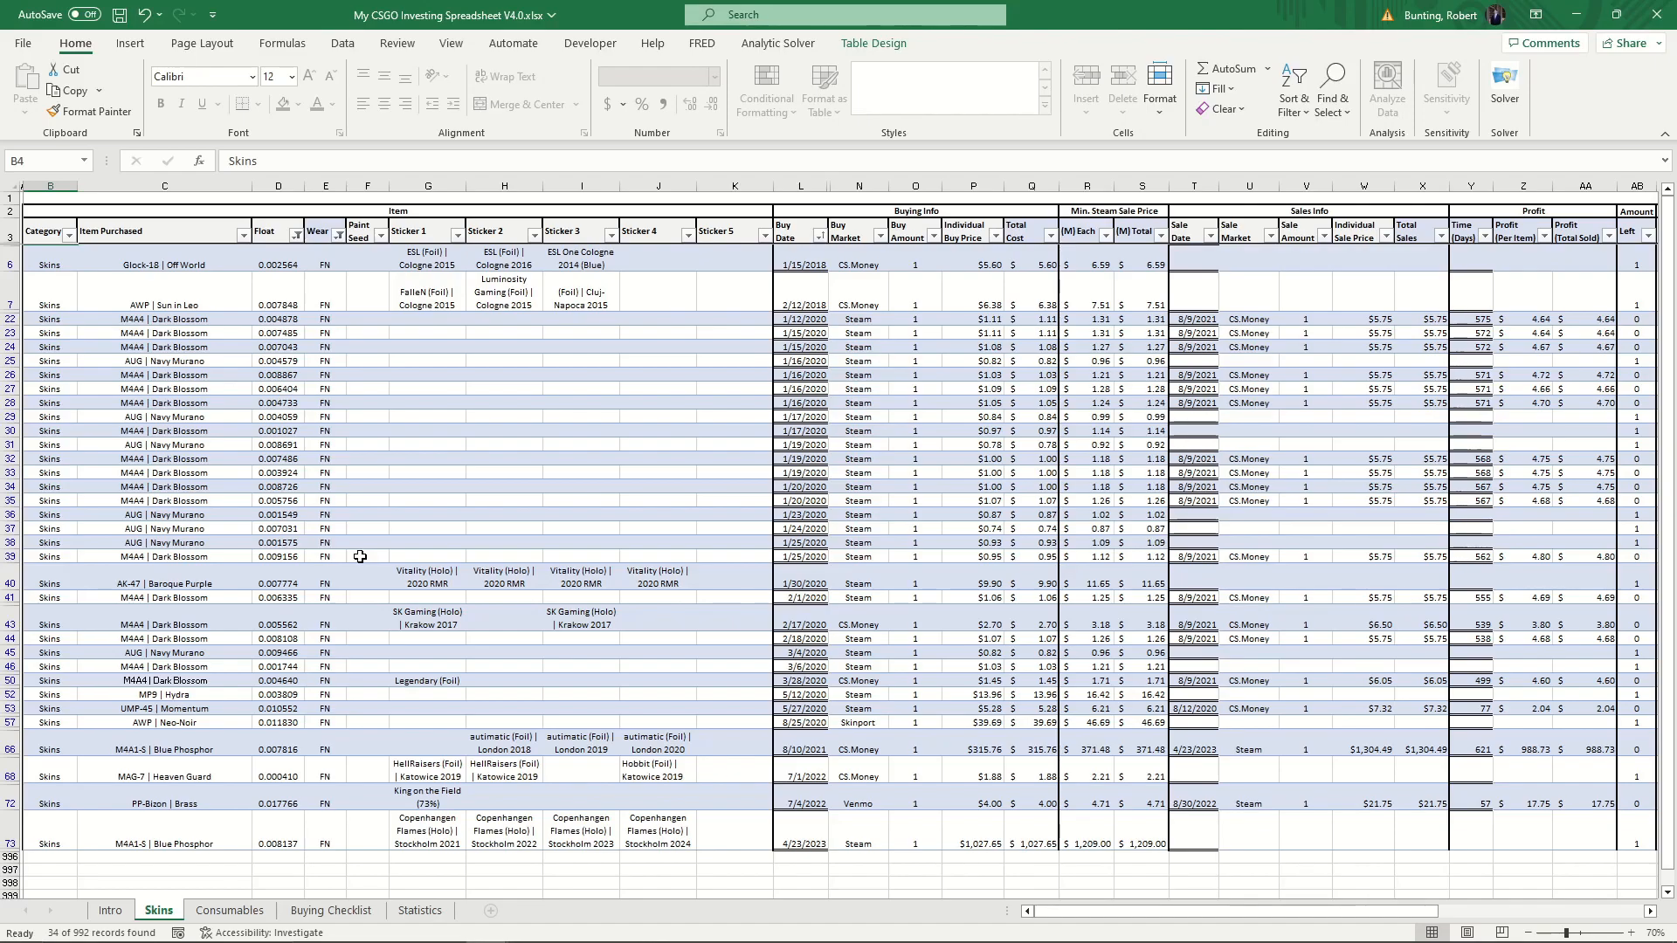
Clear the filter from the Float column and look through its list of individual float values
left_click(296, 235)
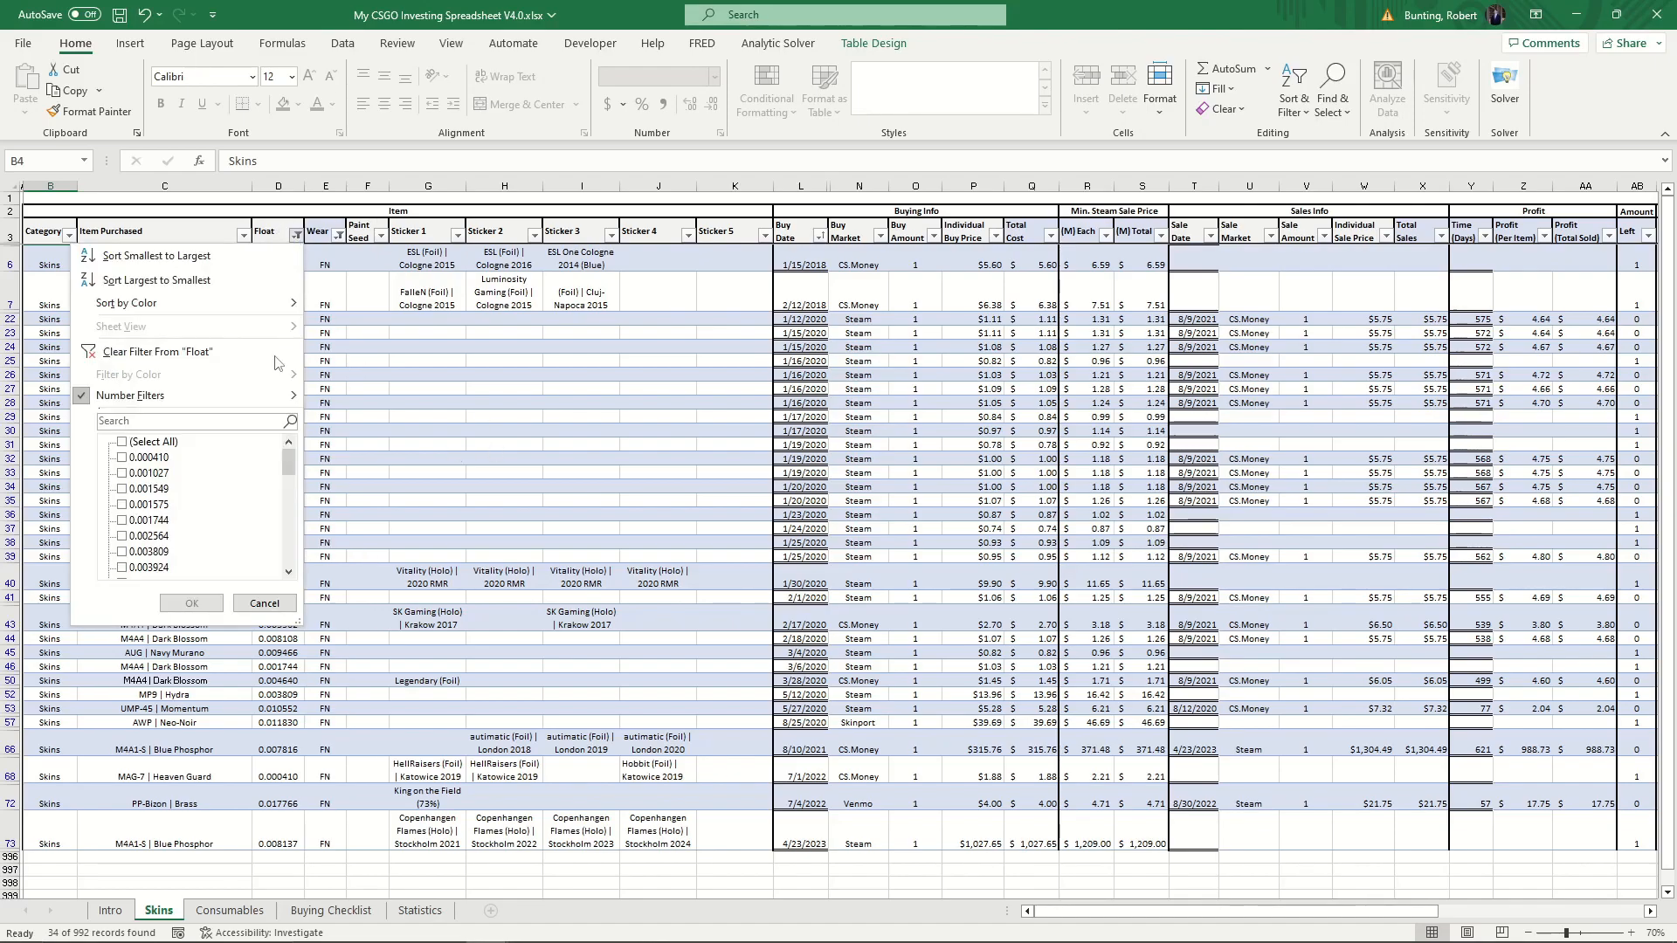
left_click(144, 352)
left_click(296, 235)
scroll(199, 519, "down", 5)
scroll(186, 507, "up", 5)
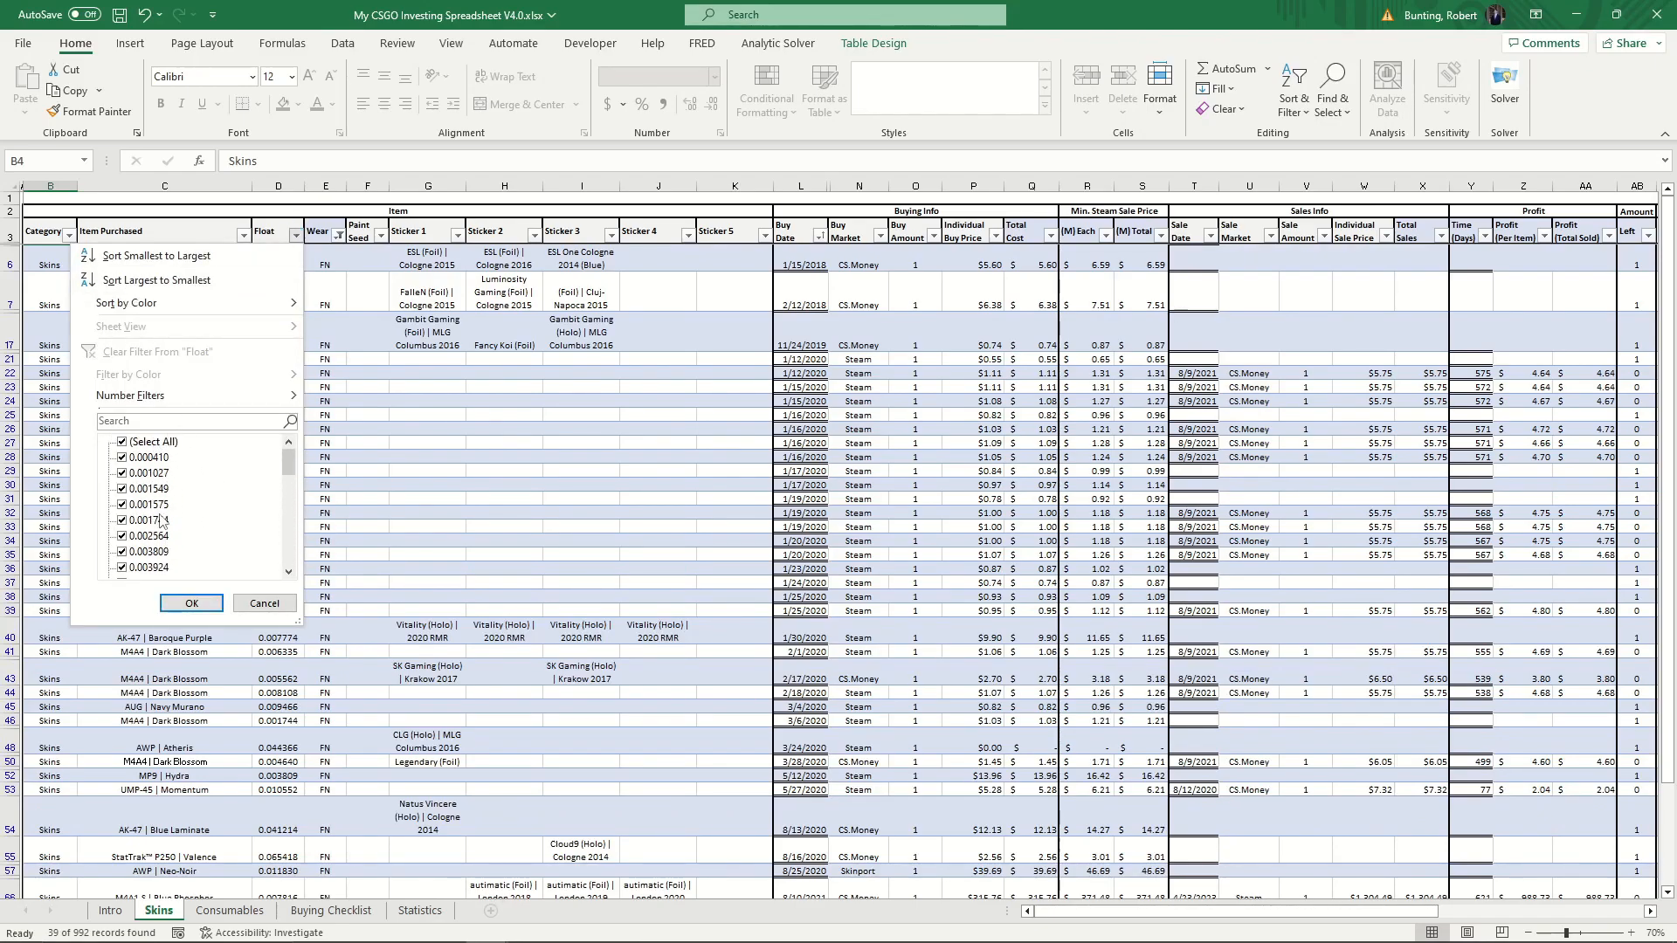
left_click(363, 229)
Reset the Wear column filter so that all wear values are selected
left_click(338, 235)
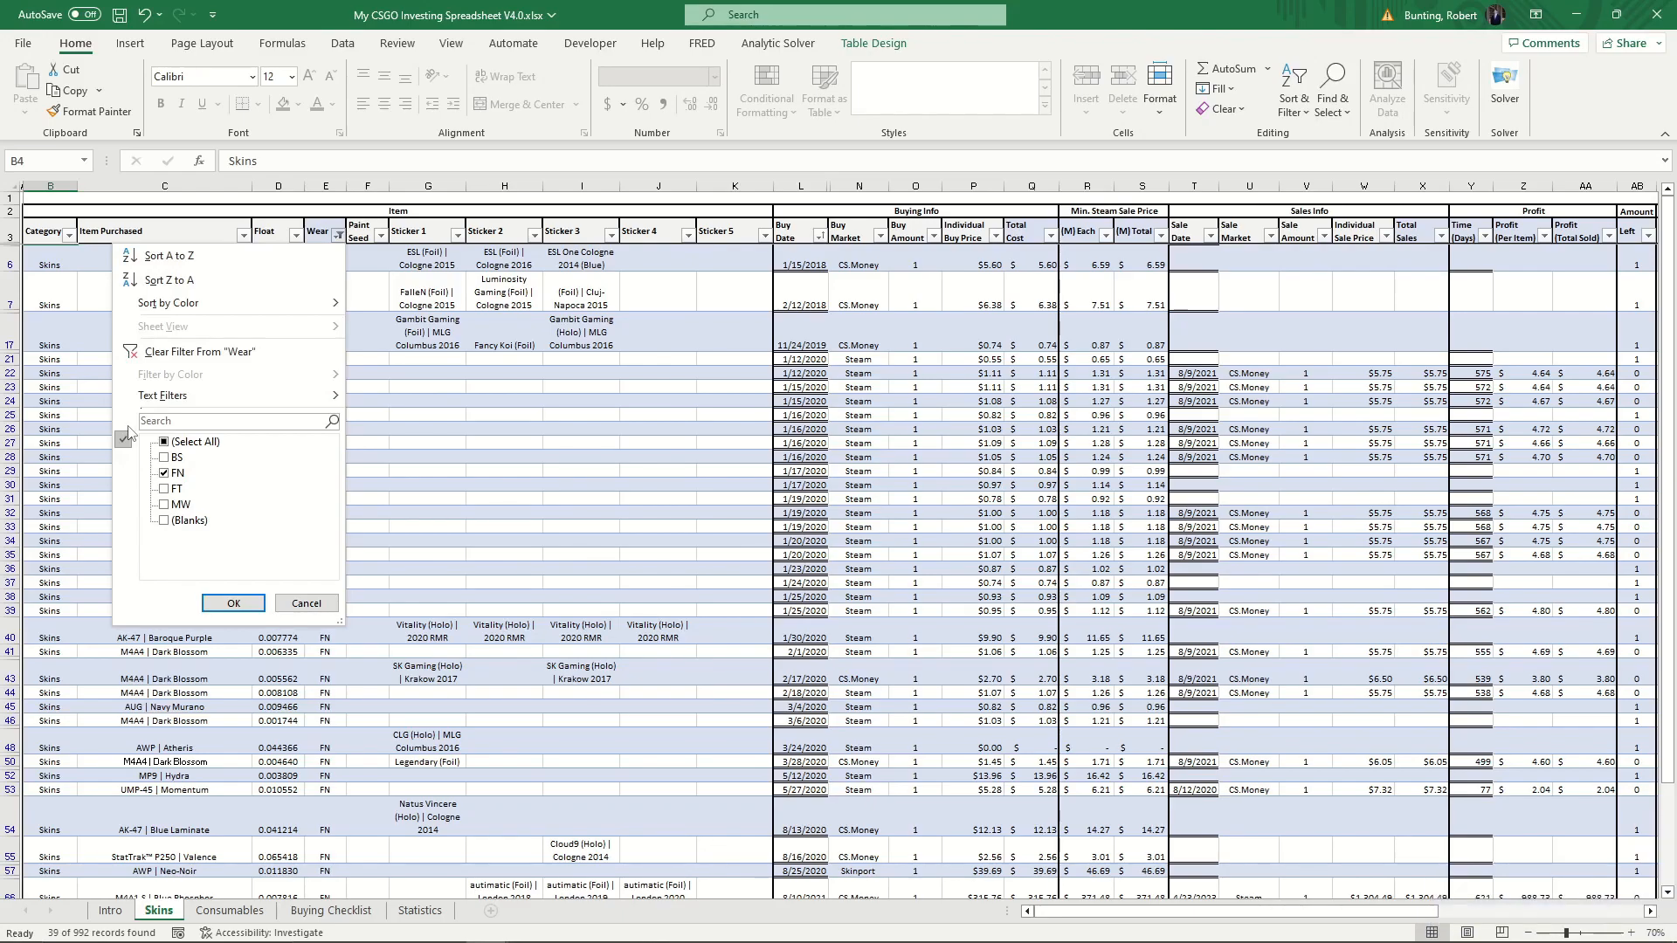
left_click(166, 442)
left_click(233, 604)
scroll(304, 579, "up", 1)
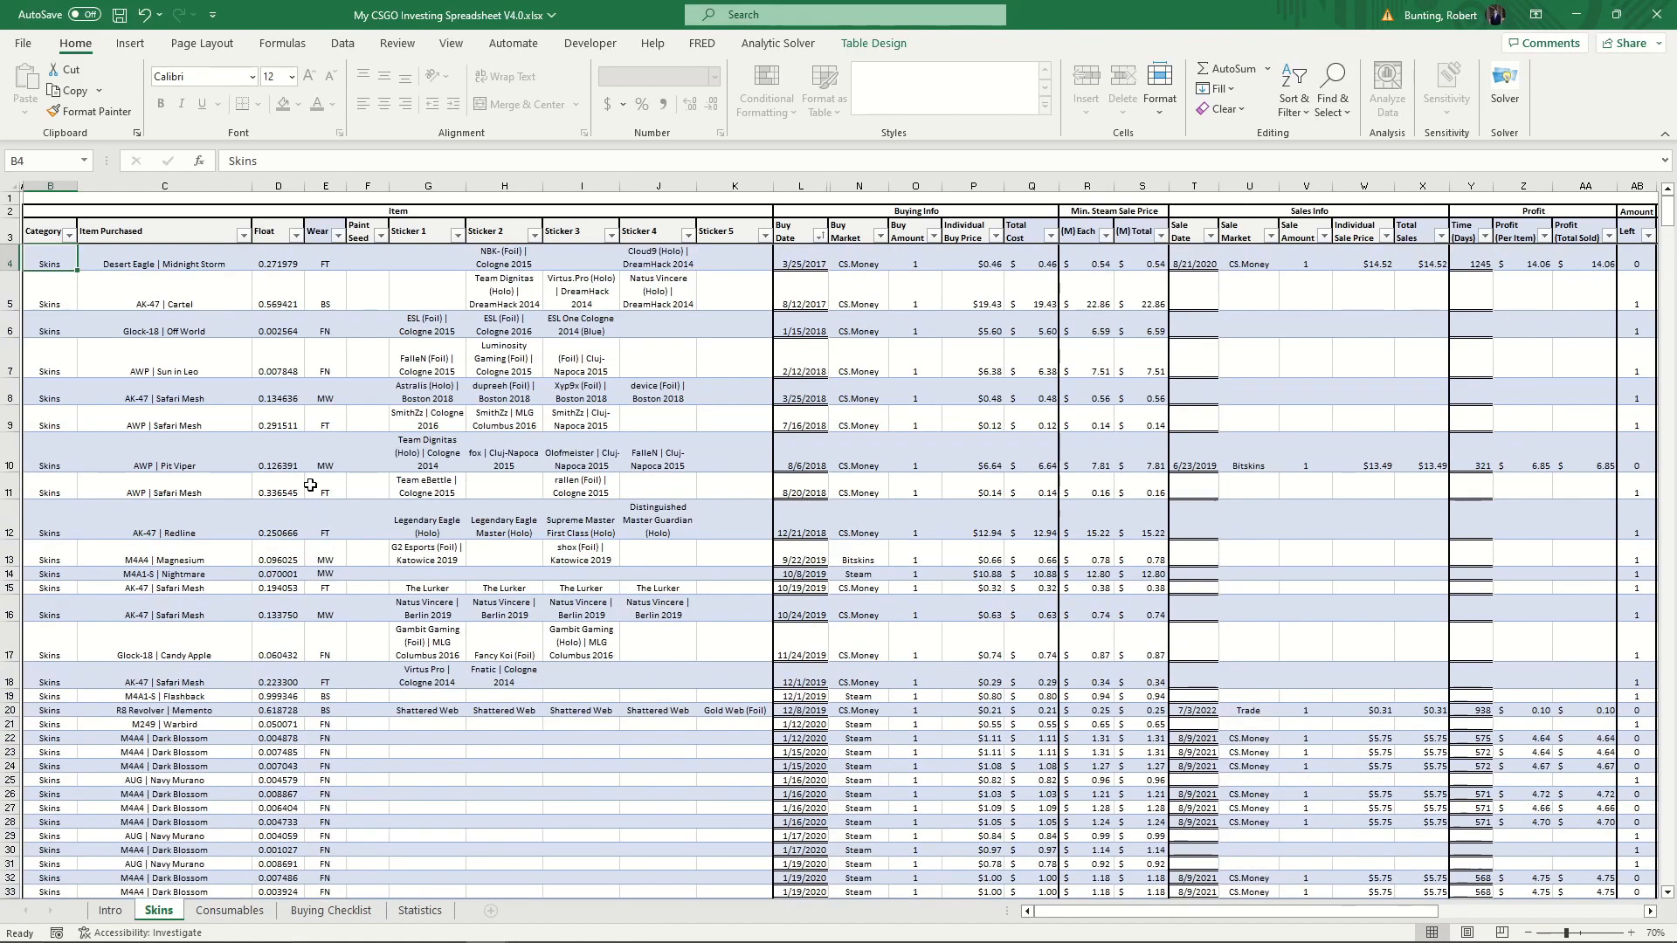
Examine the item names in the Item Purchased column, from Desert Eagle | Midnight Storm down to AWP | Sun in Leo
left_click(203, 321)
left_click(185, 262)
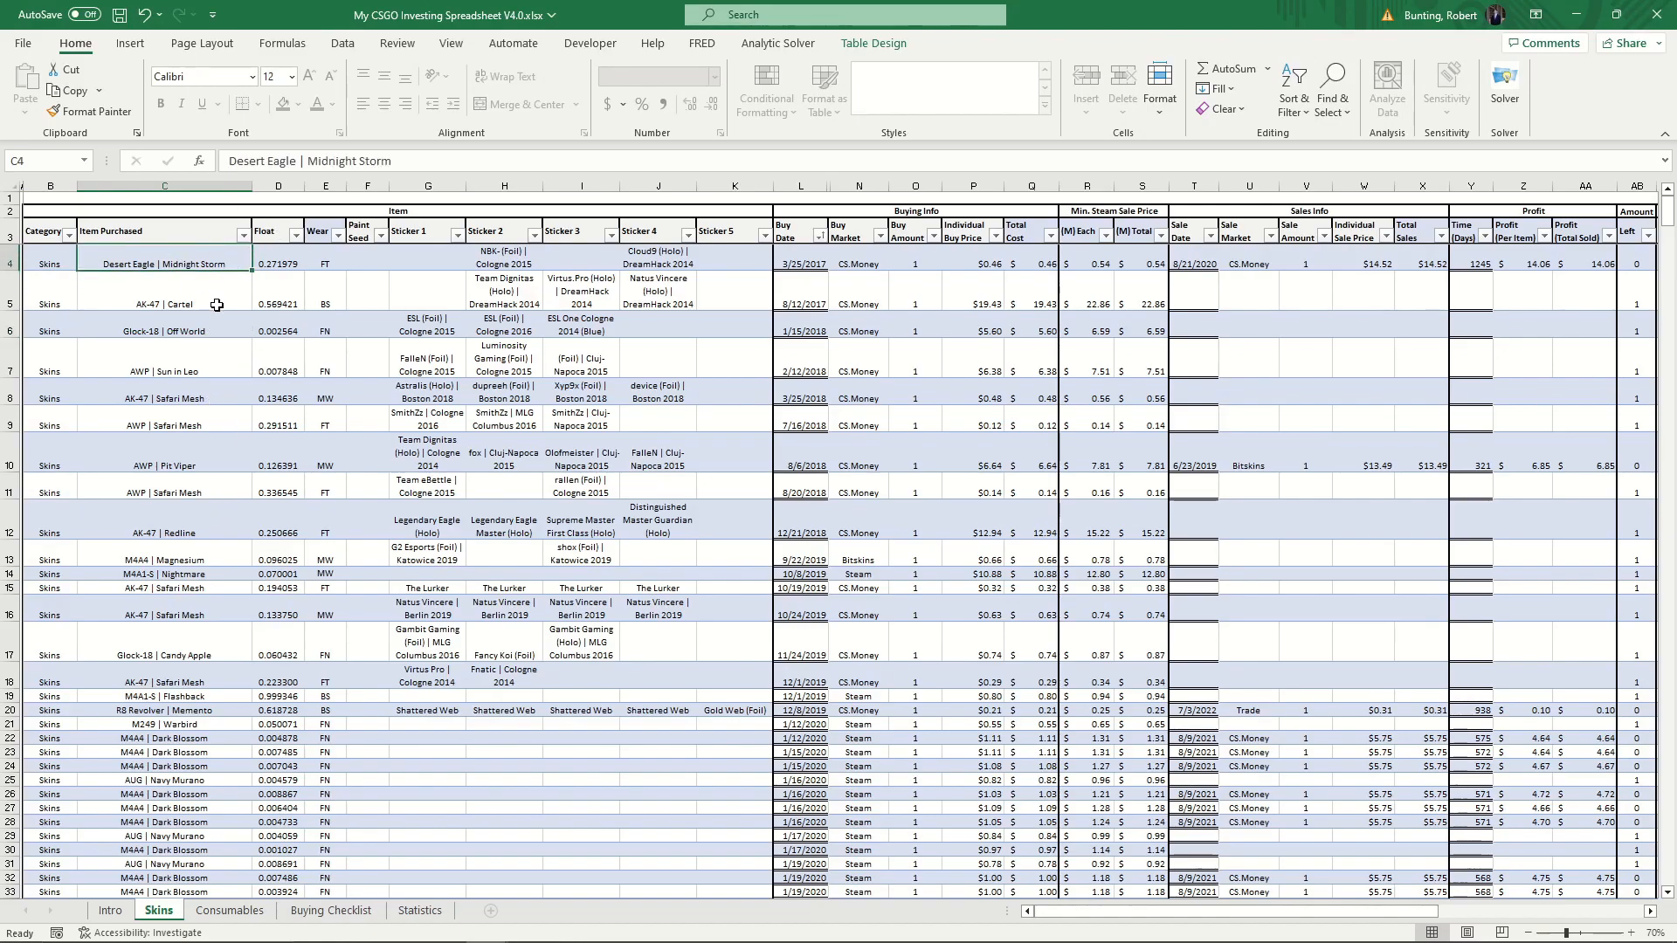
left_click(135, 300)
key("Down")
key("Down")
key("Down")
key("Down")
double_click(172, 372)
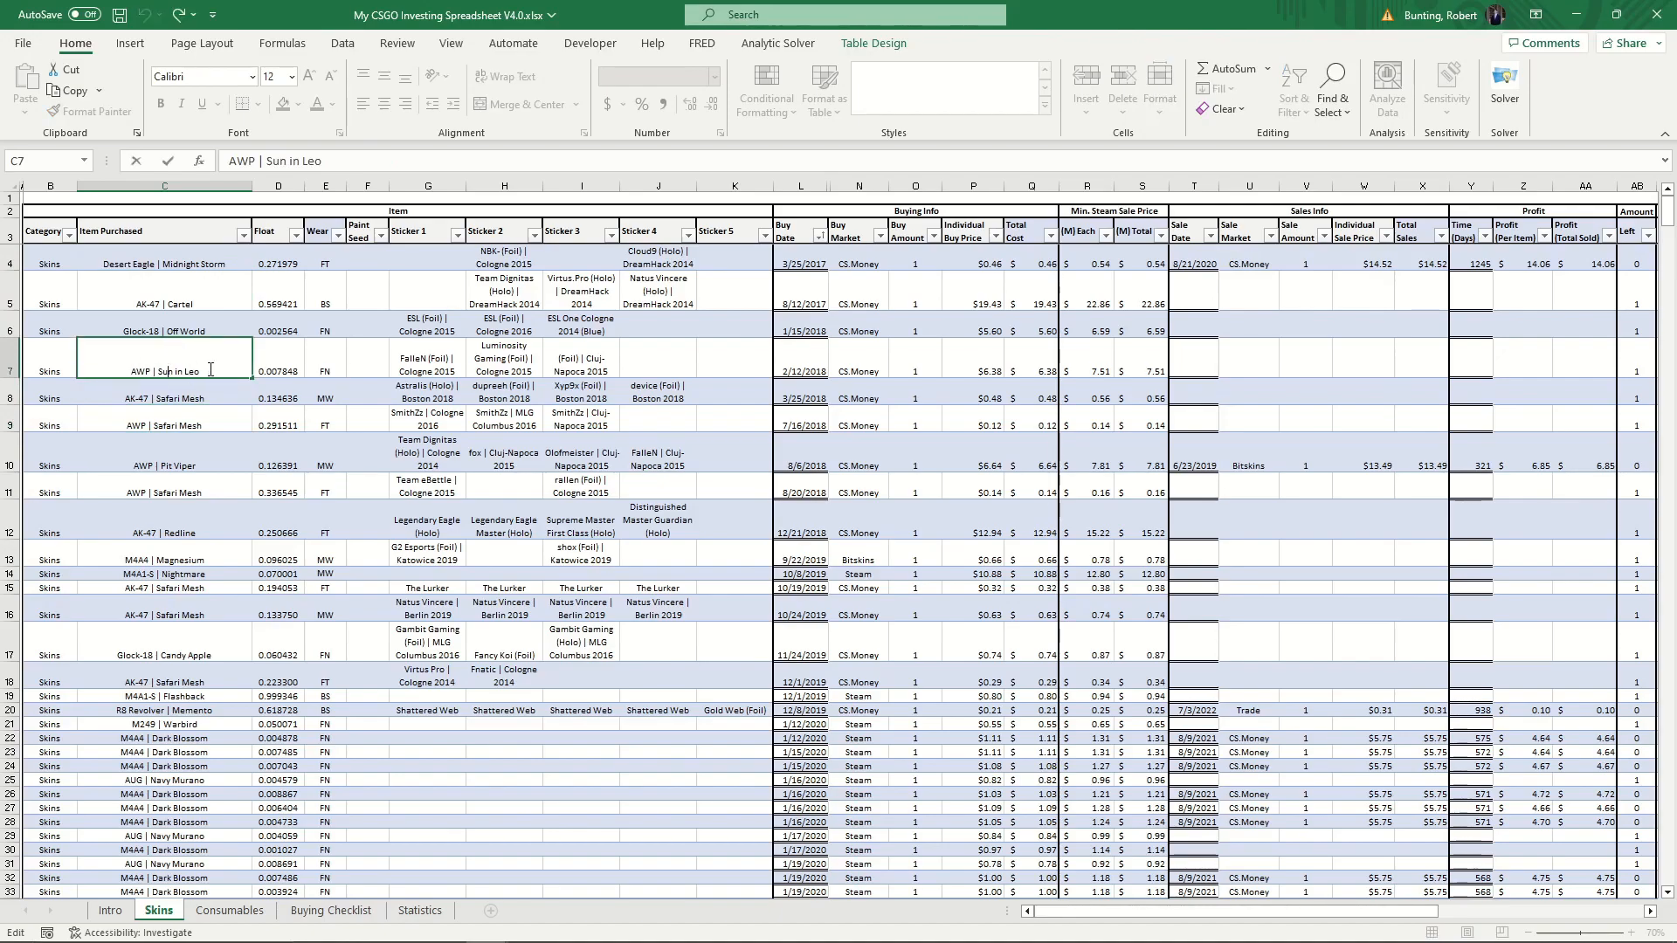
Filter the Item Purchased column to show only items whose name begins with AWP
left_click(242, 235)
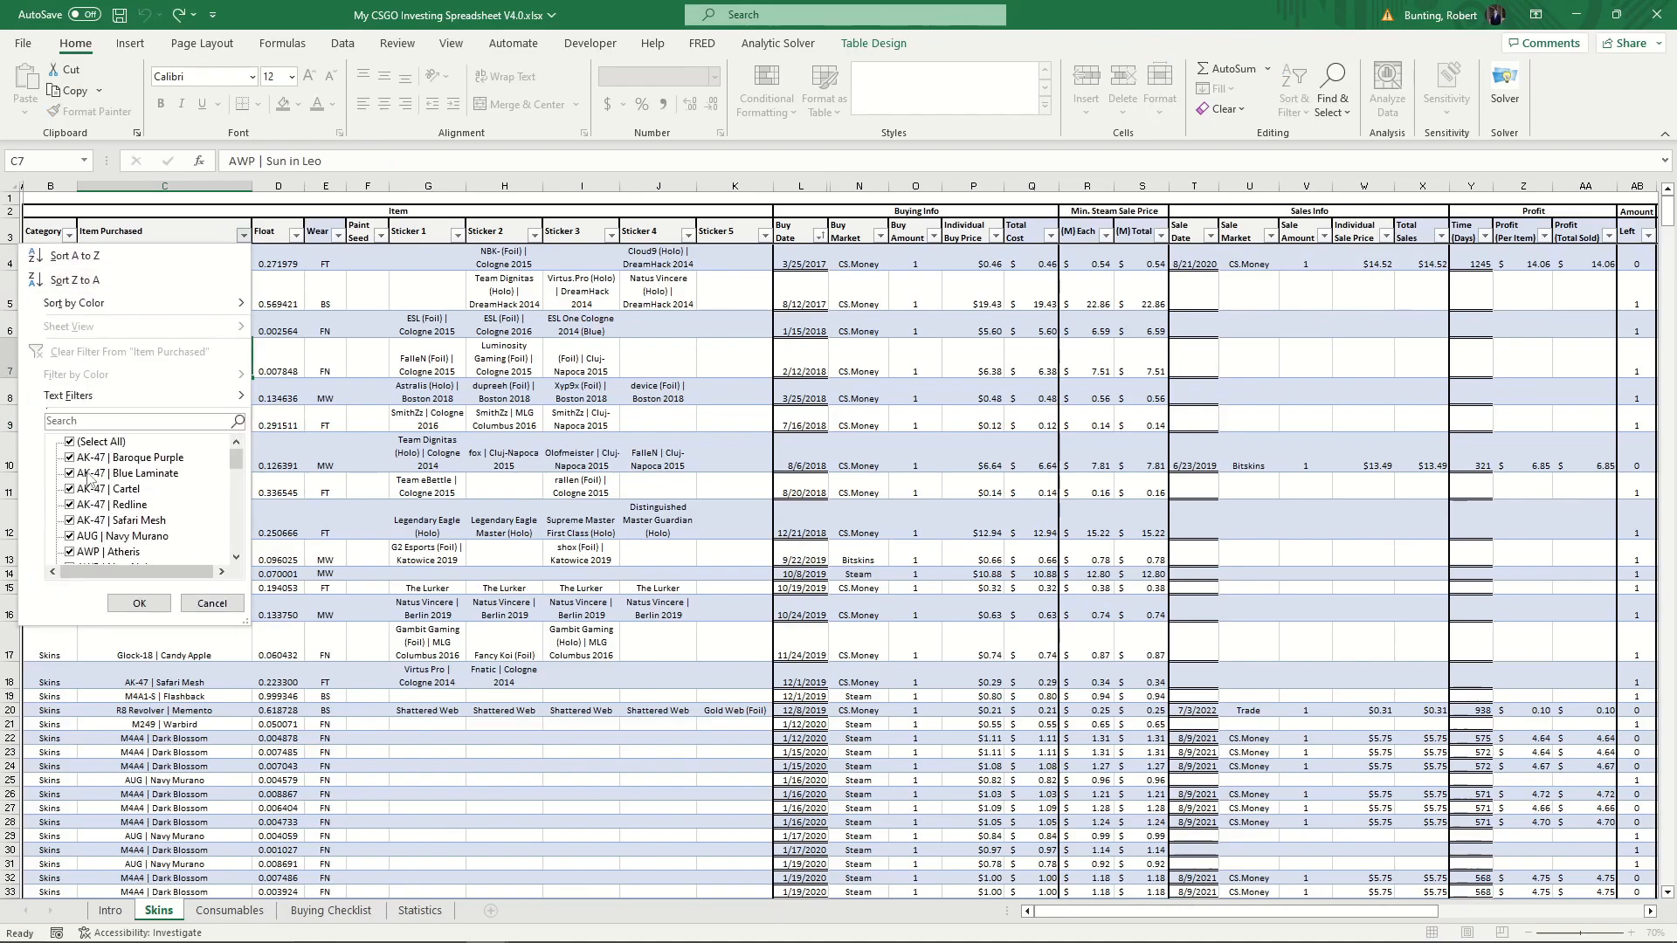
mouse_move(77, 395)
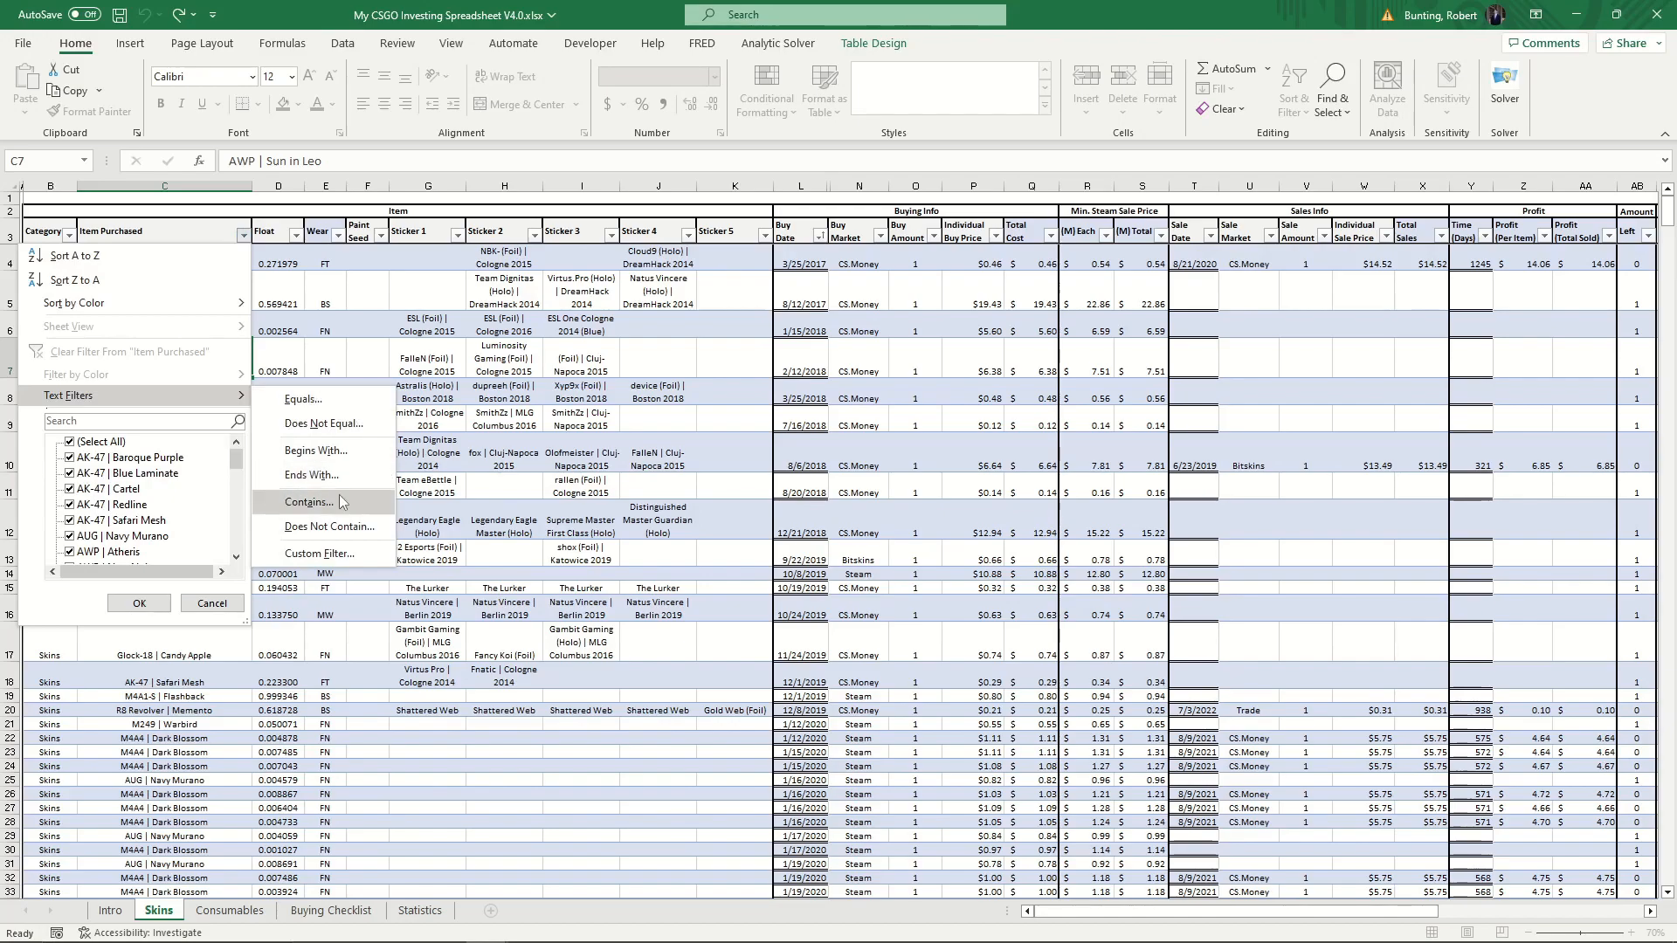
left_click(314, 451)
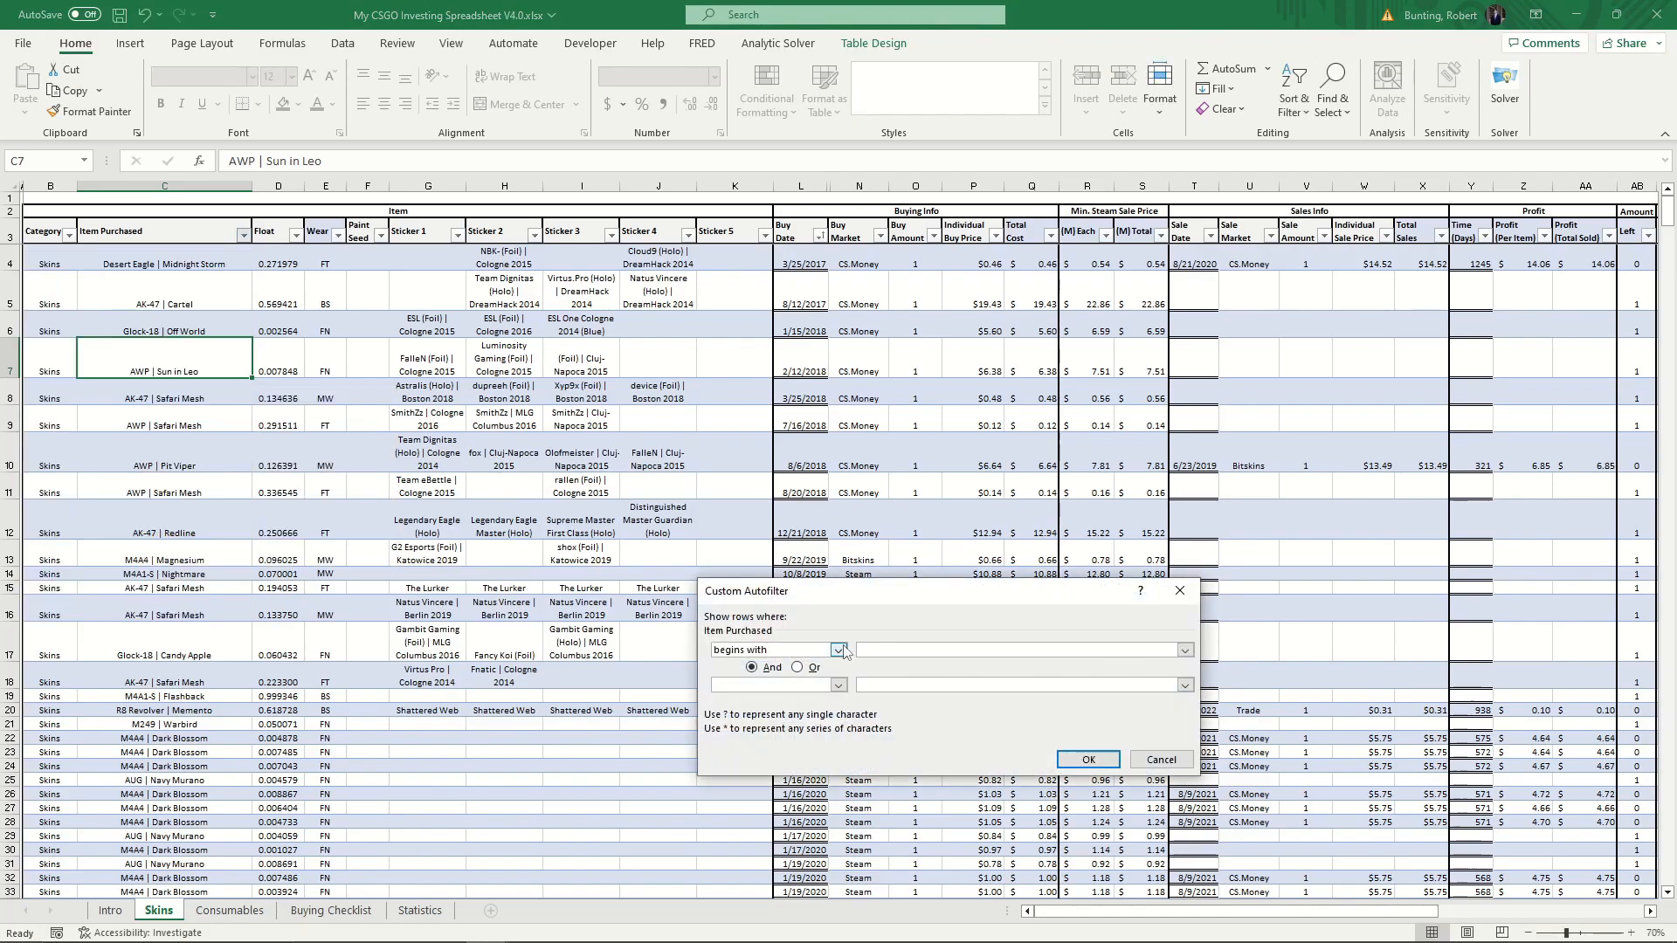
type("AWP")
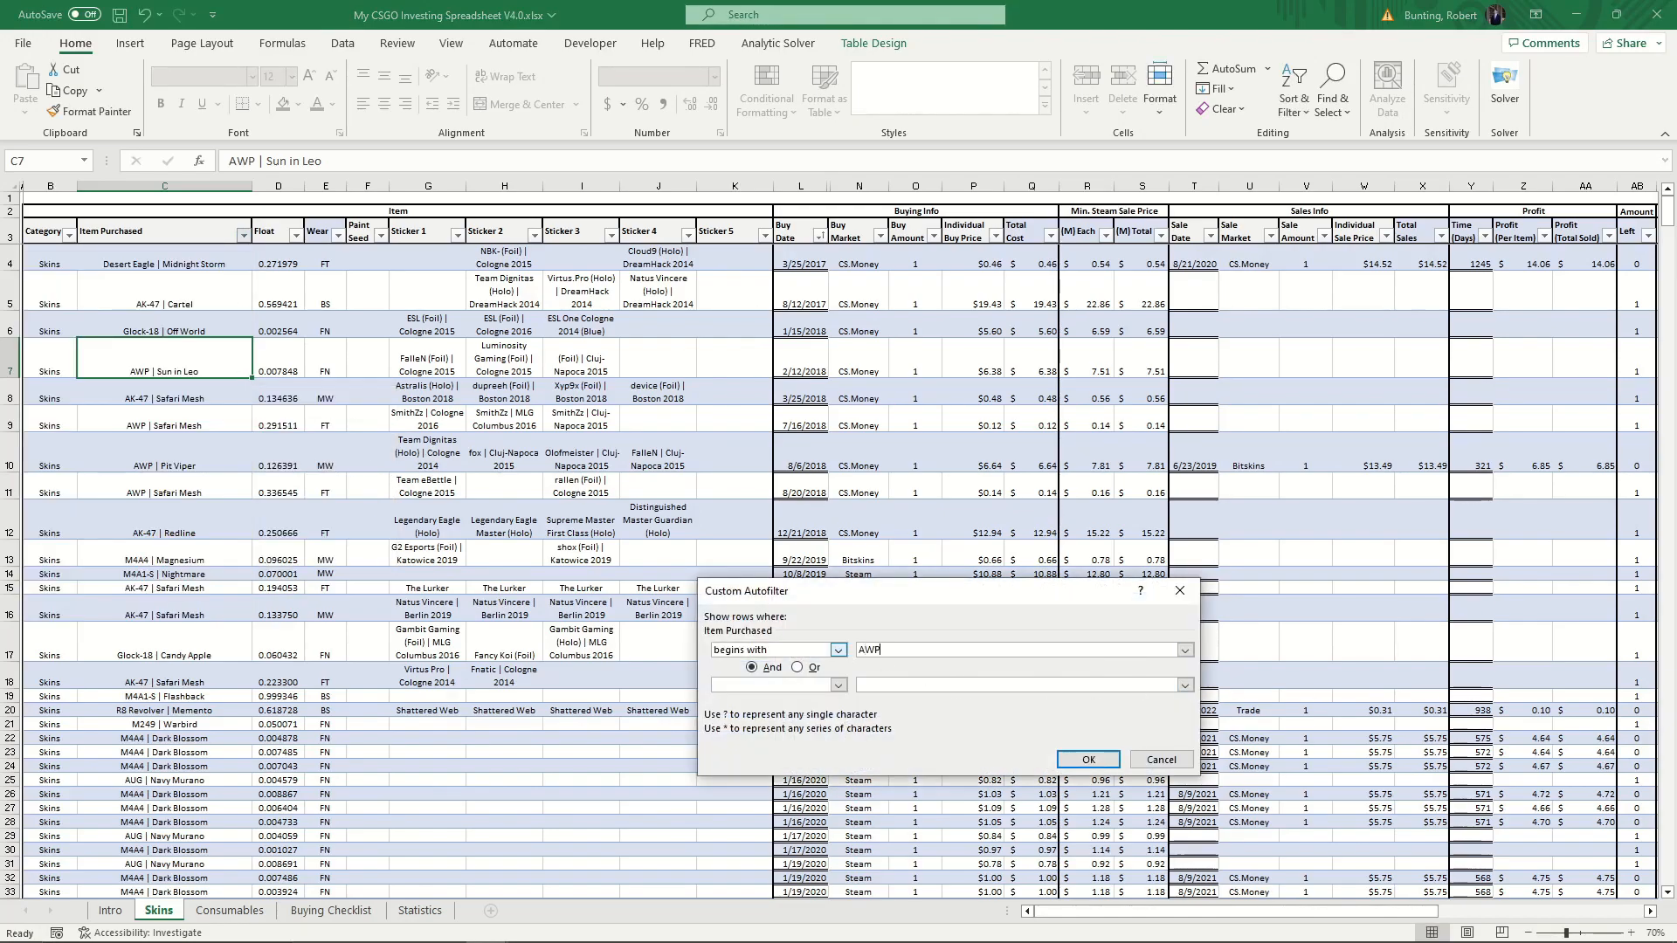
left_click(1088, 759)
left_click_drag(151, 265, 214, 482)
left_click(267, 532)
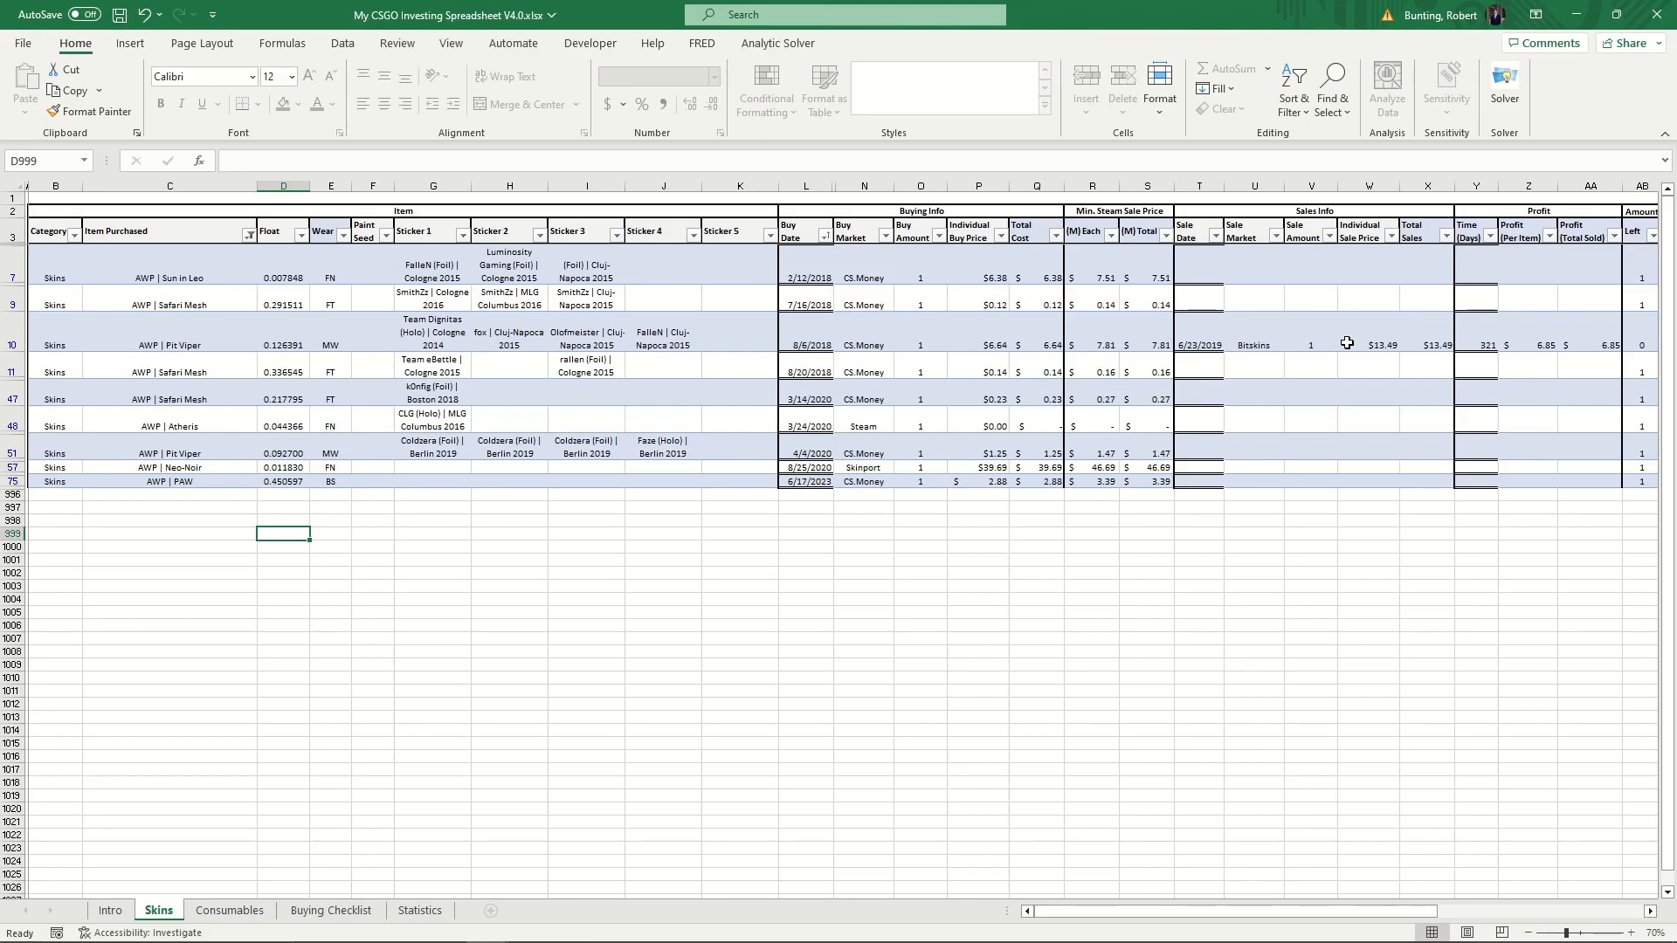
Narrow the Item Purchased filter to AWP | Safari Mesh, and clear that column's filter after viewing the matching rows
left_click(249, 235)
scroll(188, 493, "down", 5)
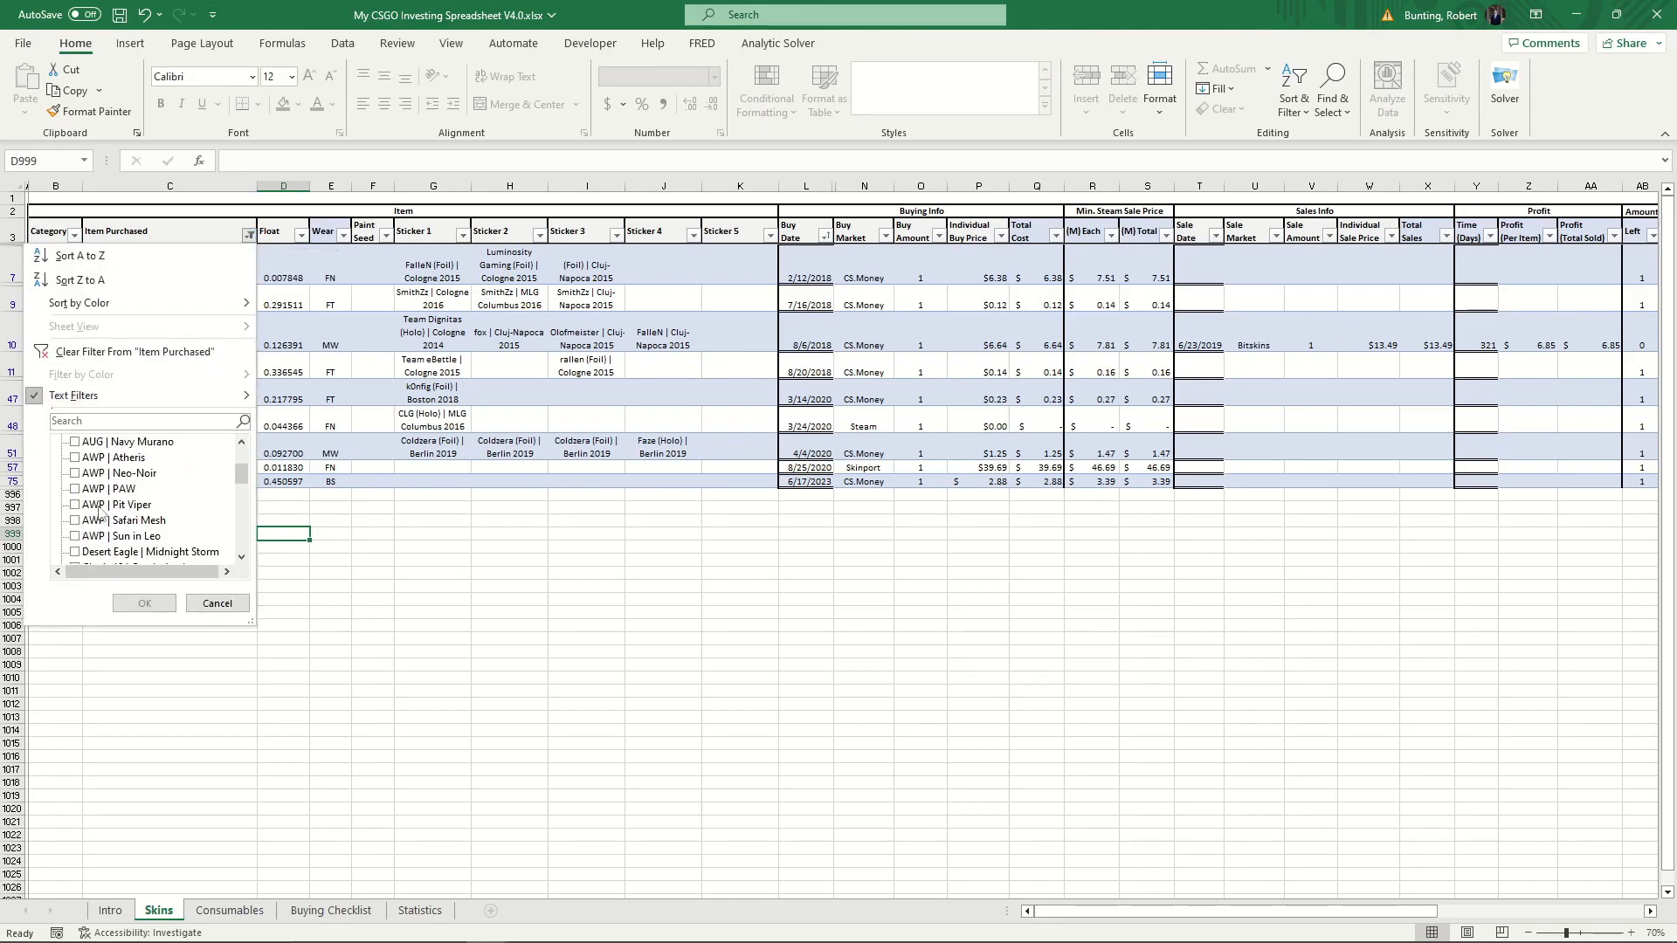
left_click(144, 603)
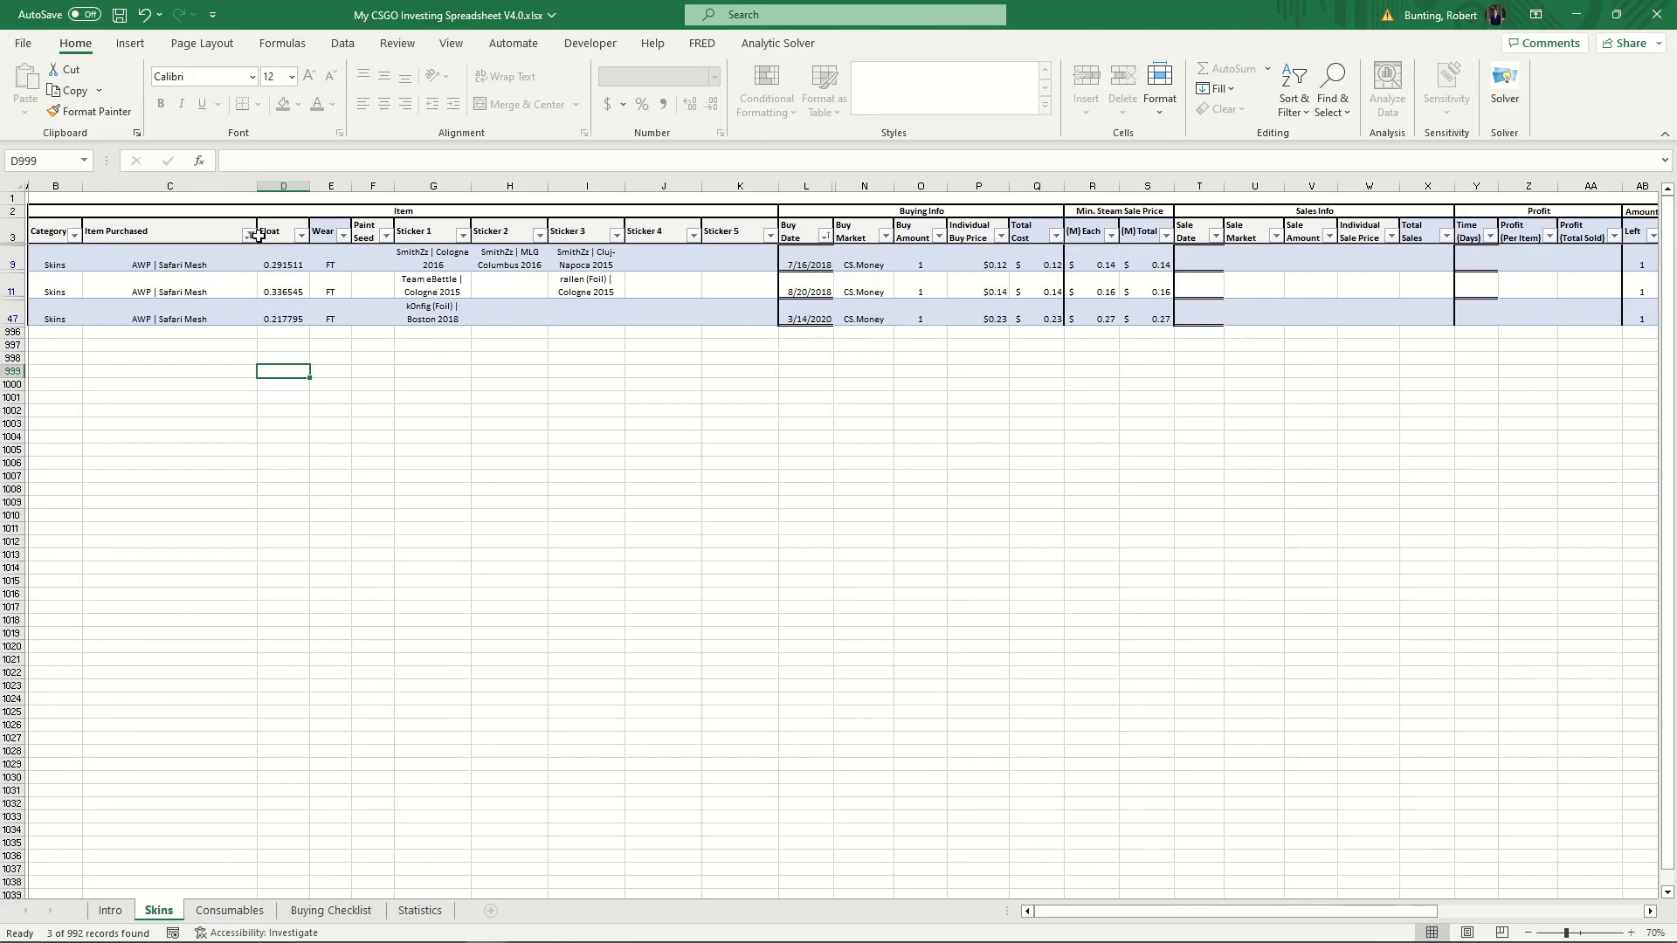
left_click(250, 238)
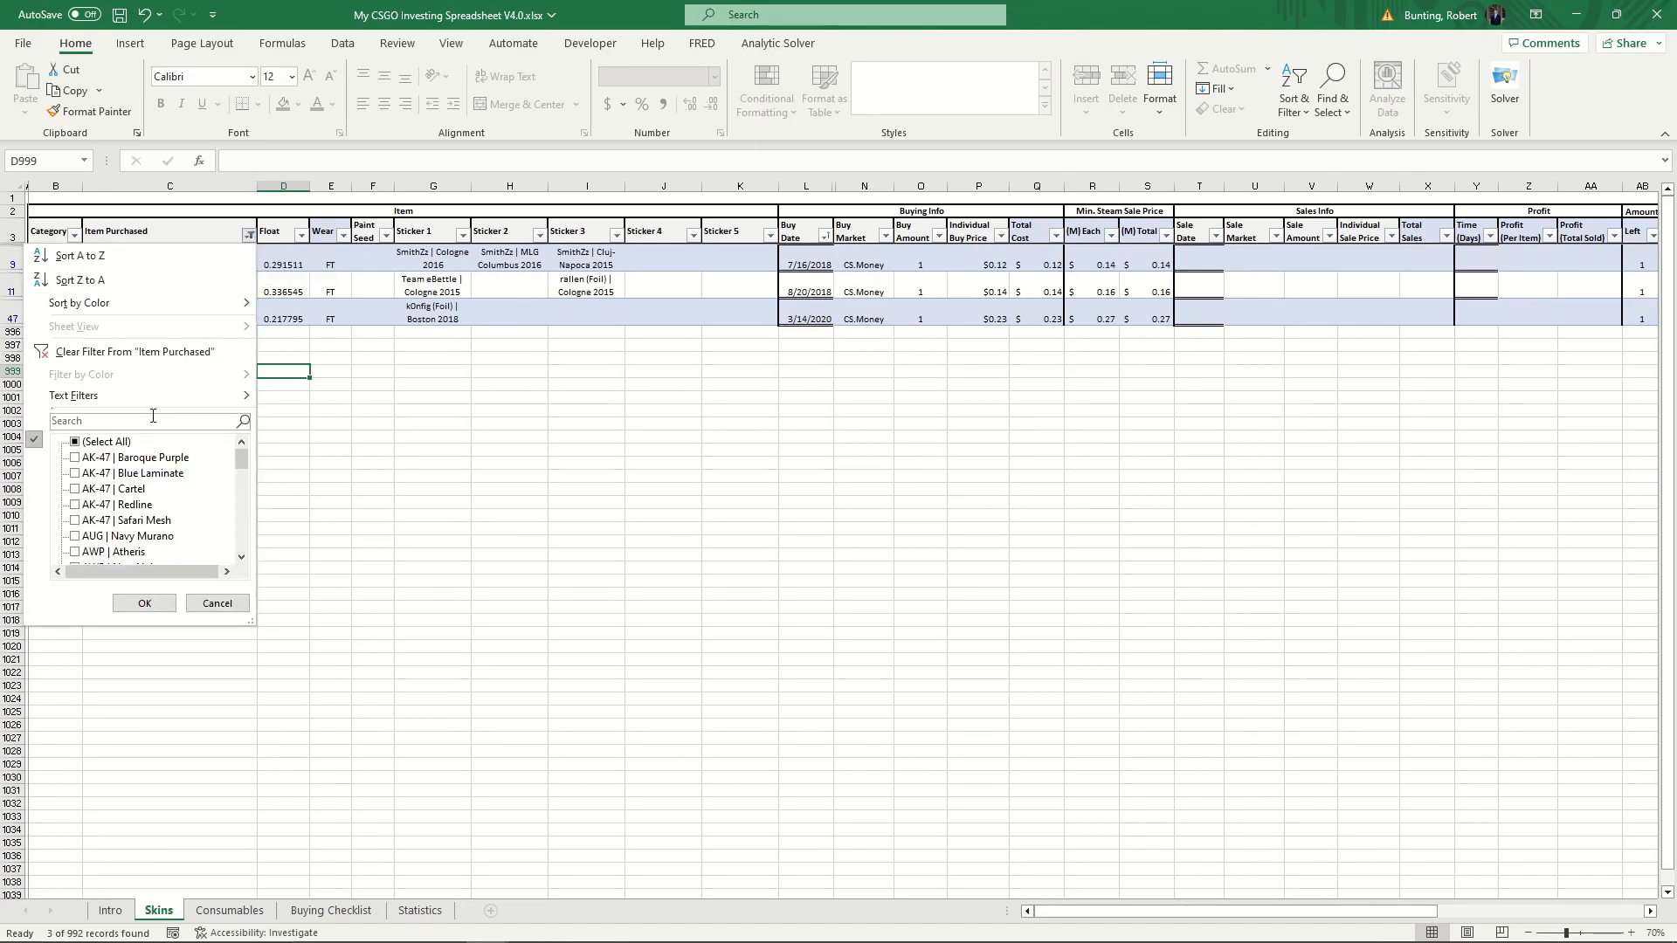
left_click(97, 354)
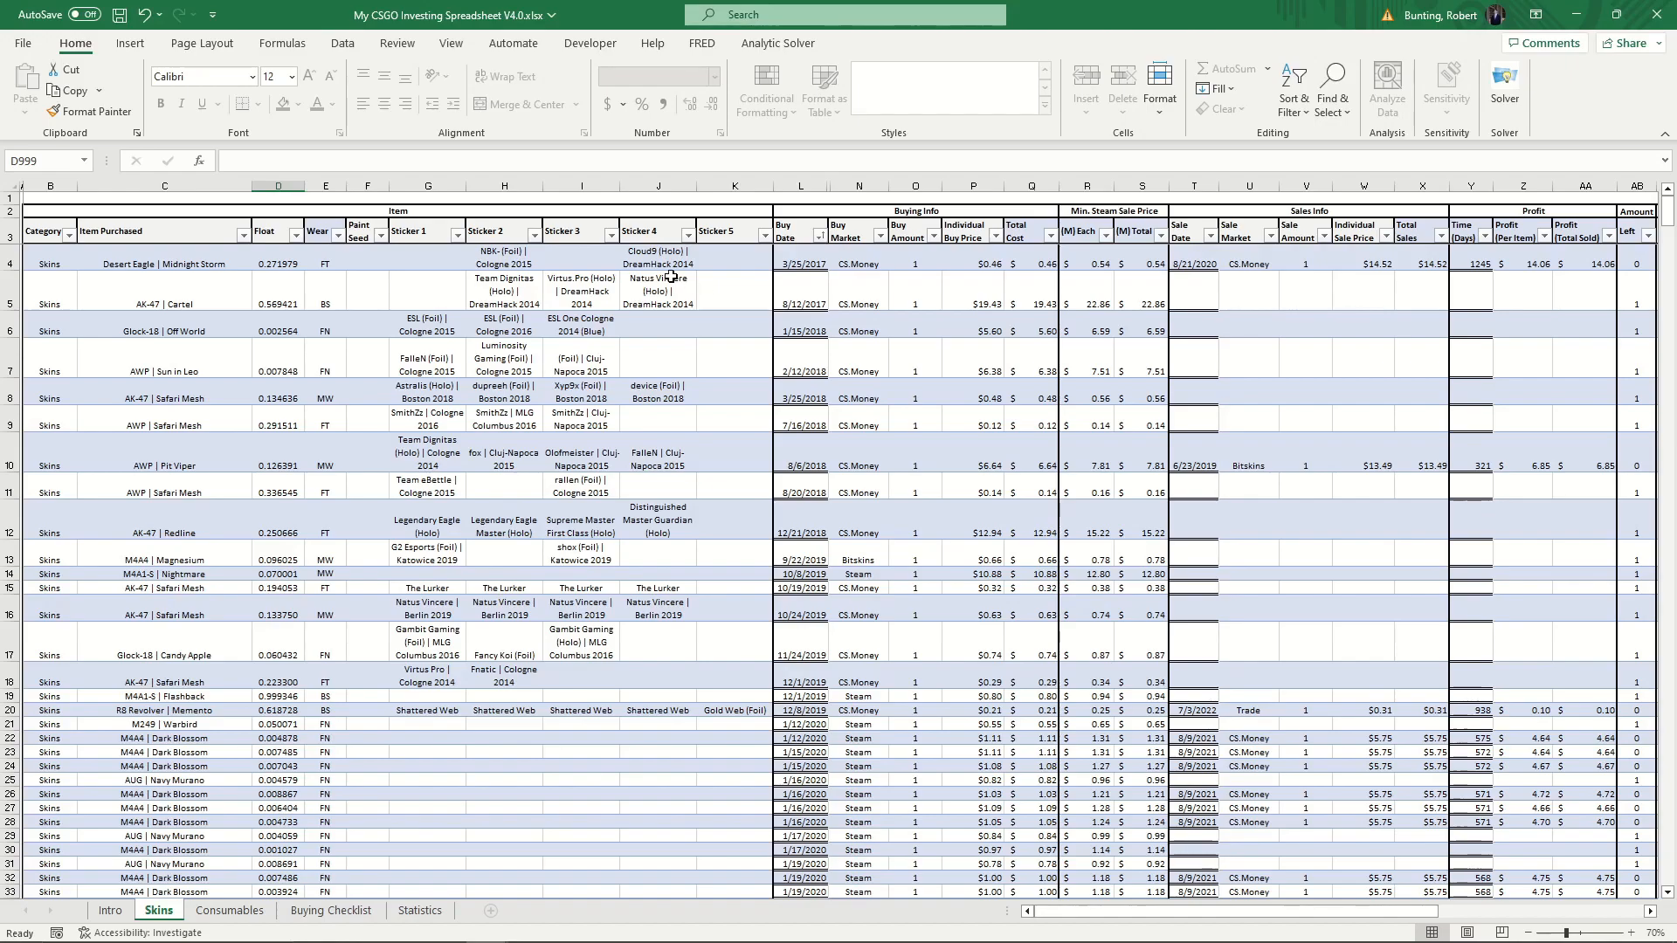
Filter the Sticker 1 column to exclude blanks so only skins with a sticker in that slot are listed
left_click(412, 268)
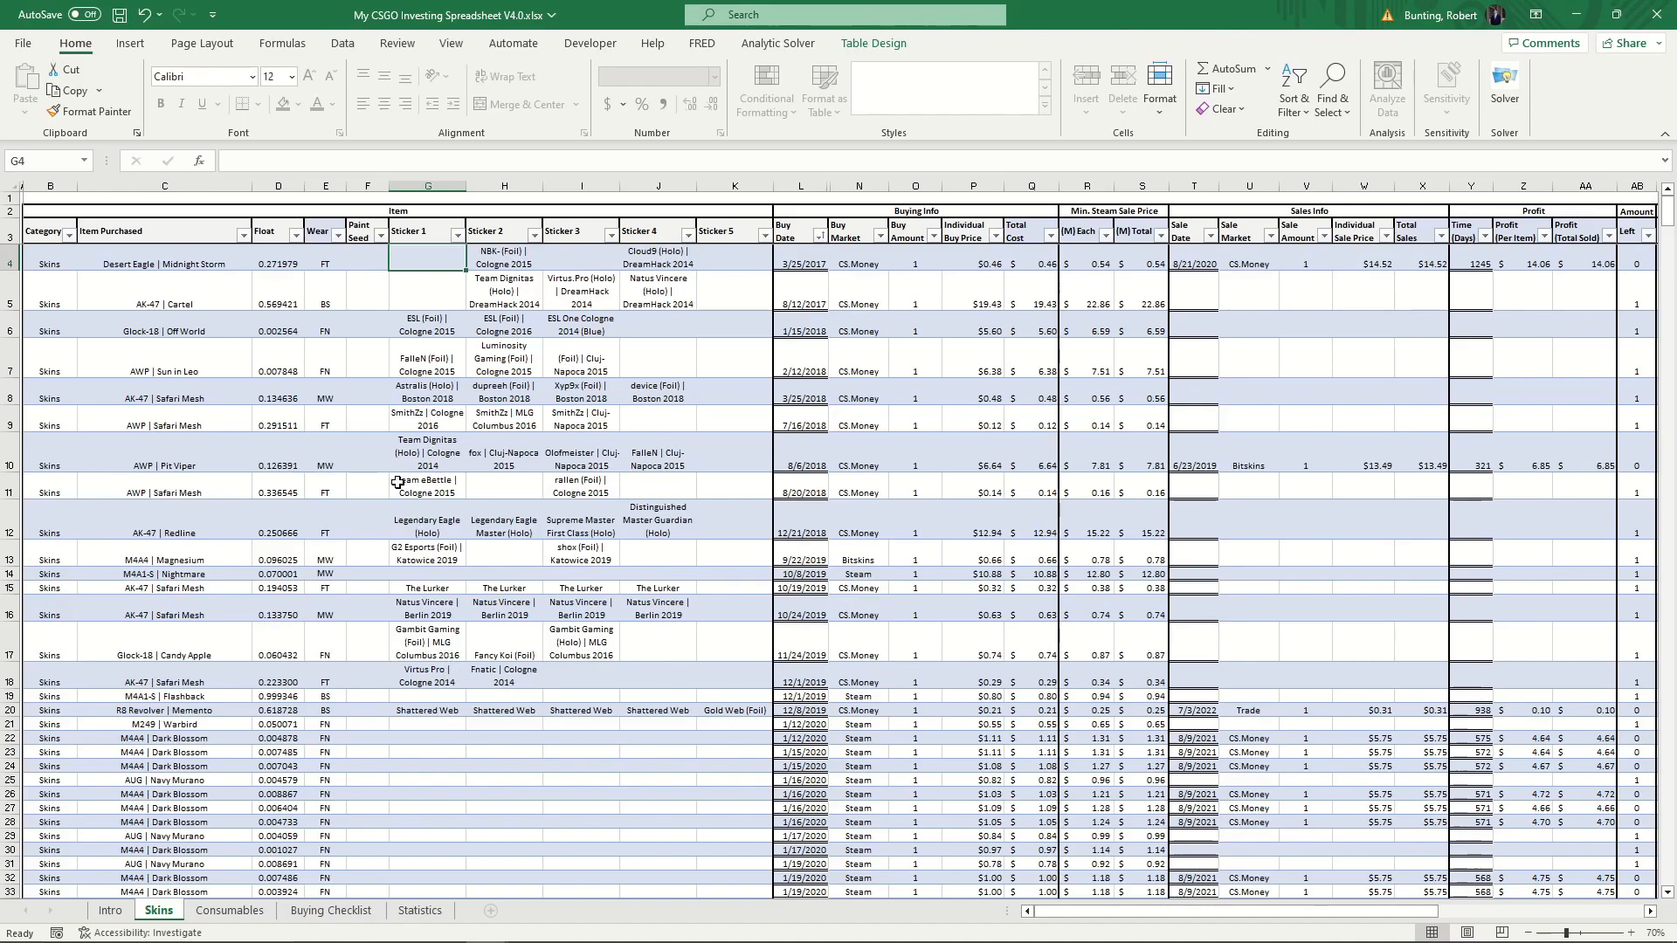
left_click(457, 235)
scroll(310, 498, "down", 10)
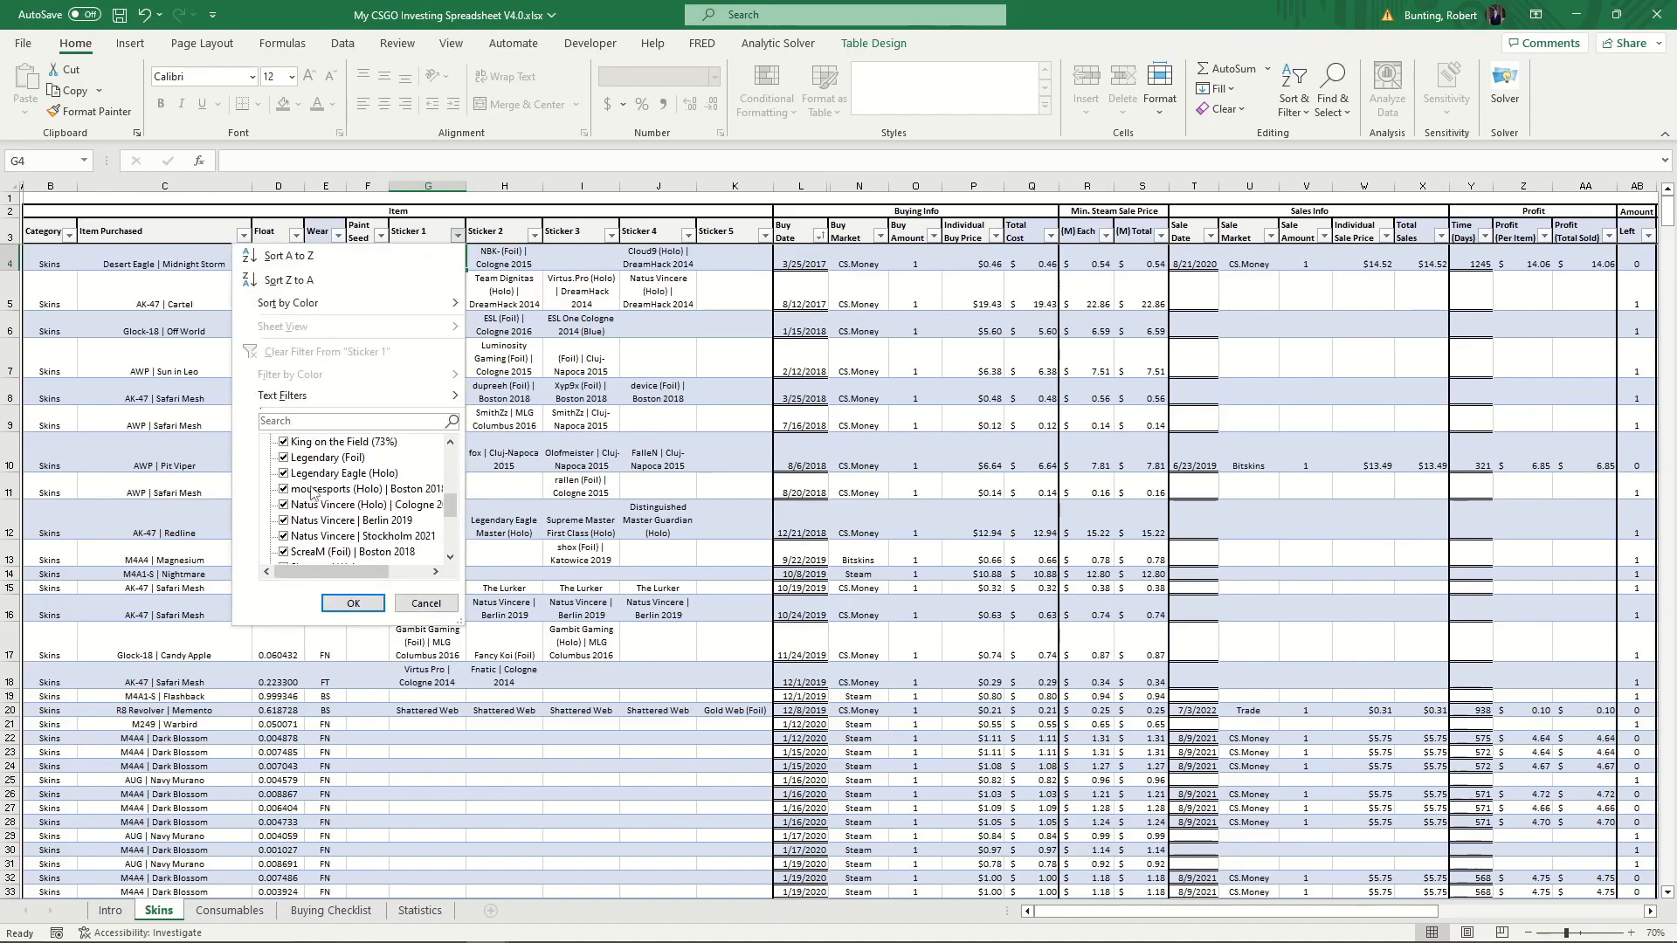
left_click(284, 551)
left_click(353, 602)
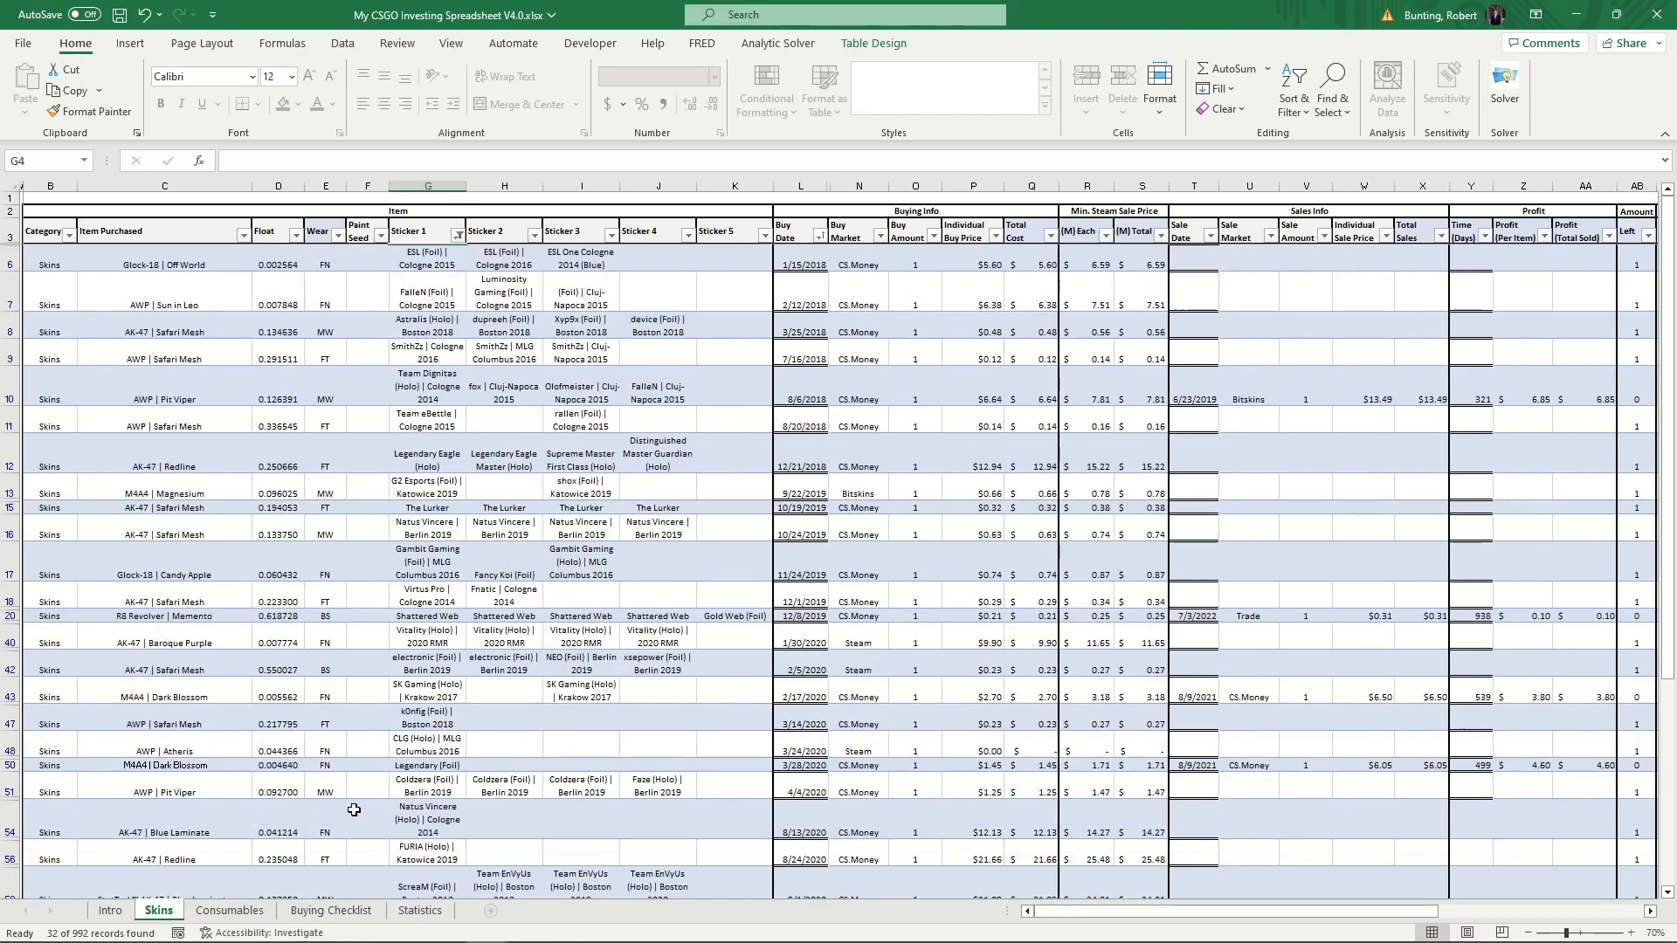
Review the filtered skins and select the Sticker 1 entries starting from ESL (Foil) | Cologne 2015
scroll(439, 472, "down", 1)
scroll(440, 472, "down", 3)
scroll(419, 587, "up", 3)
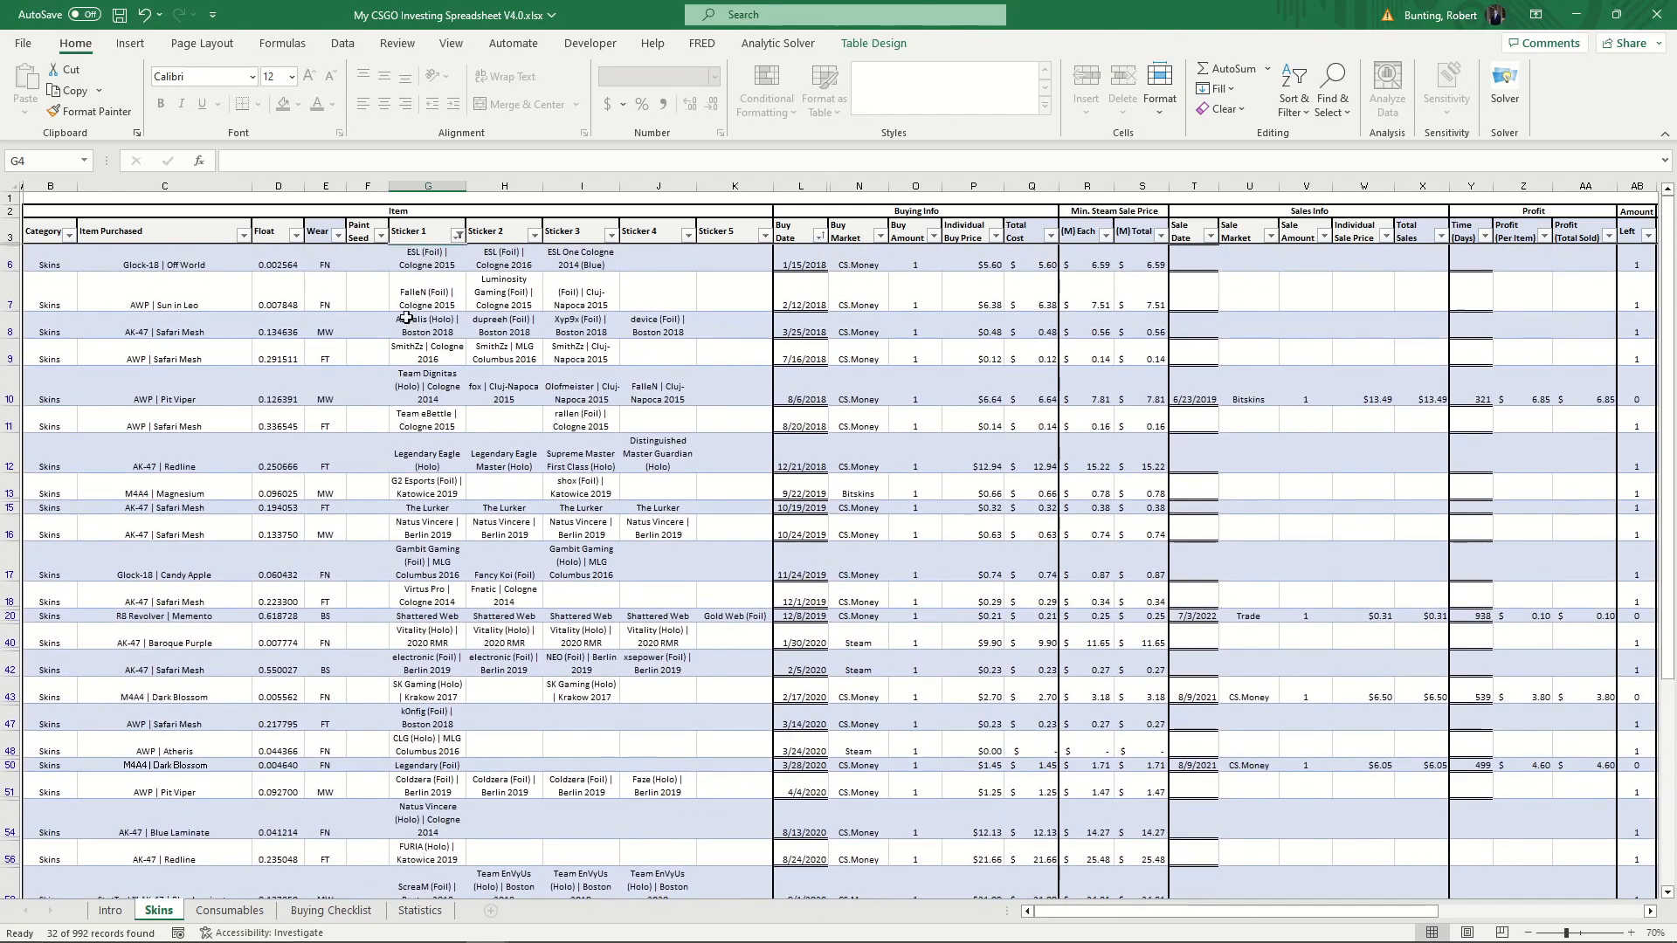
left_click_drag(406, 255, 405, 897)
scroll(437, 619, "down", 2)
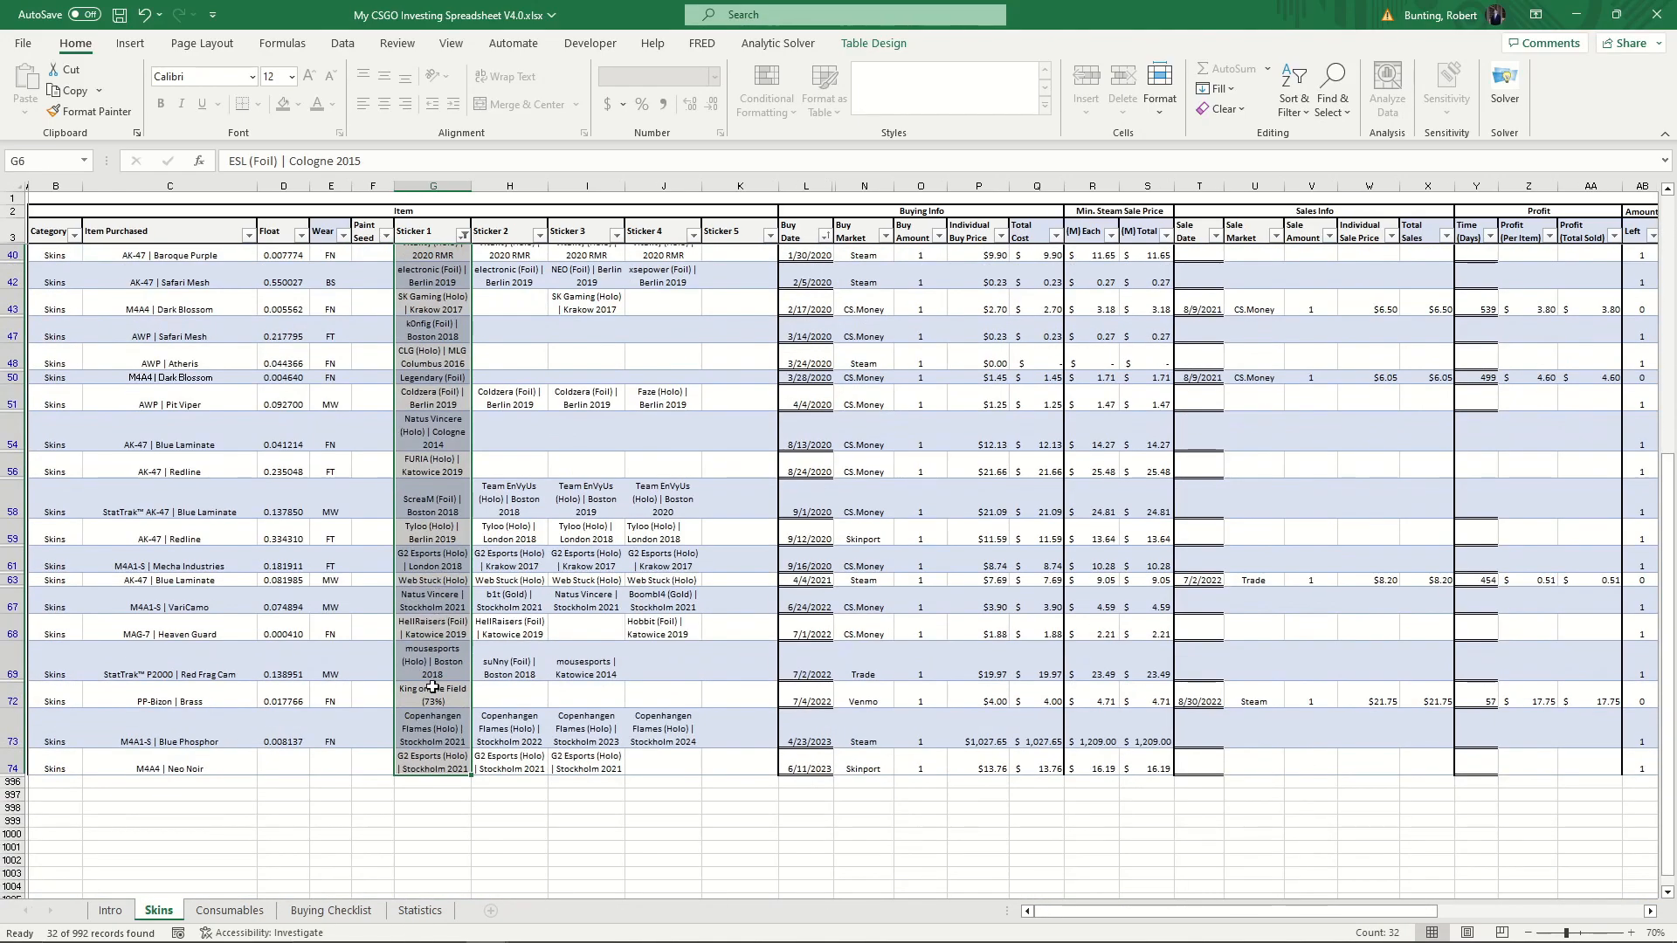
scroll(380, 542, "up", 5)
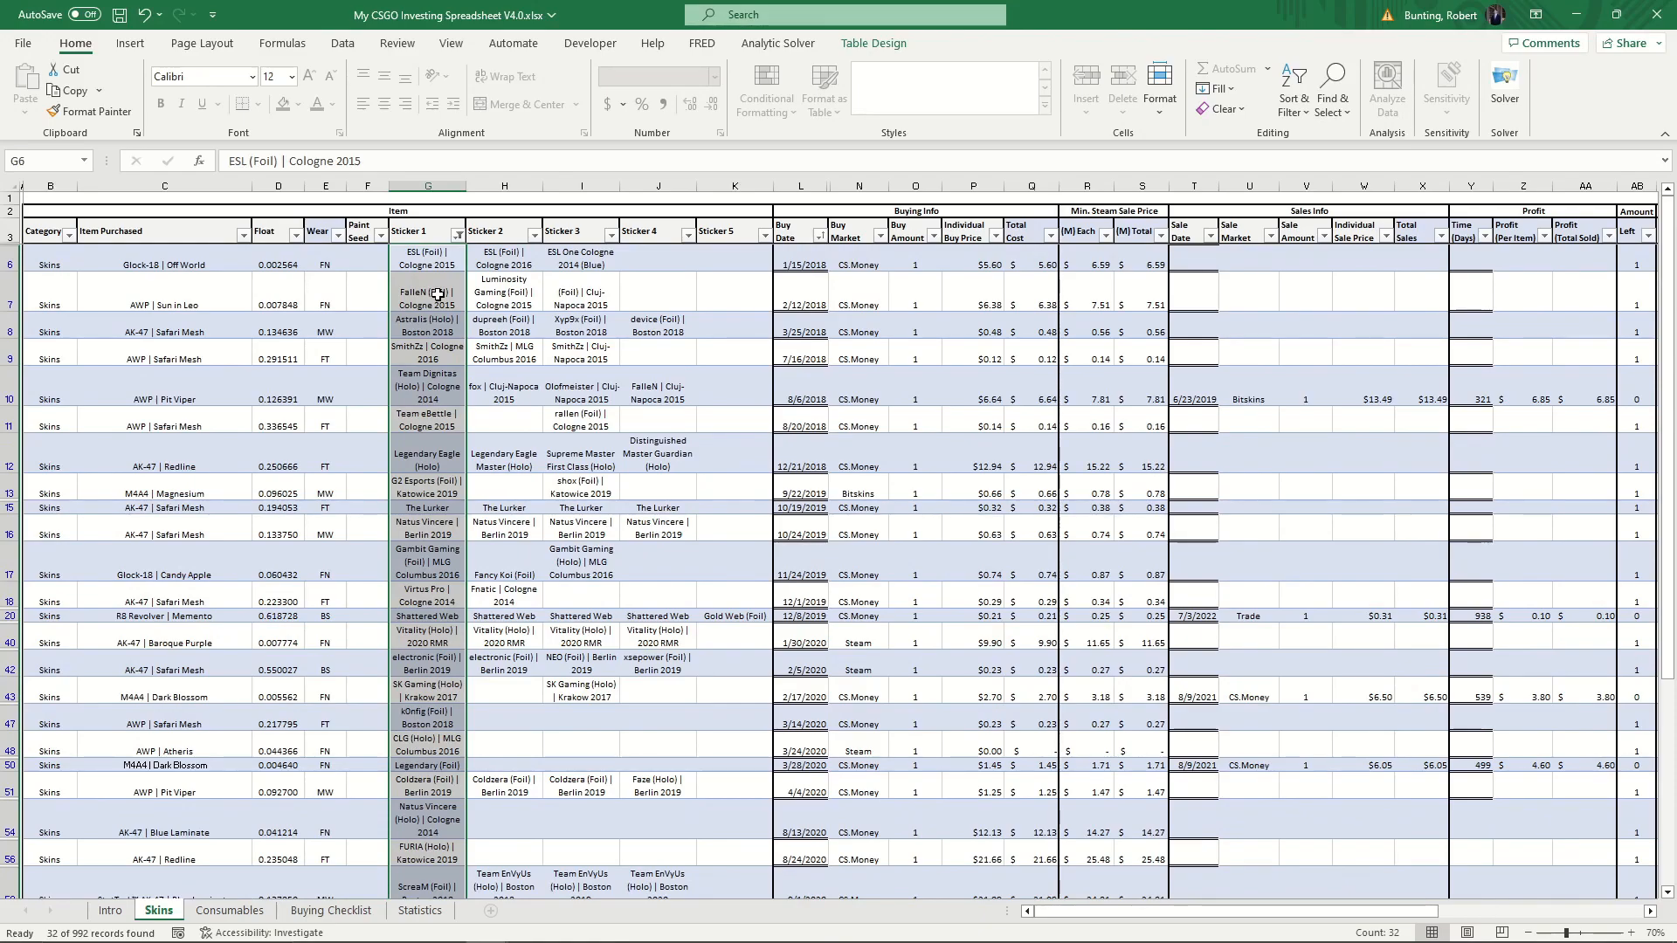
Clear the filter from the Sticker 1 column and deselect its cells
left_click(457, 235)
left_click(306, 351)
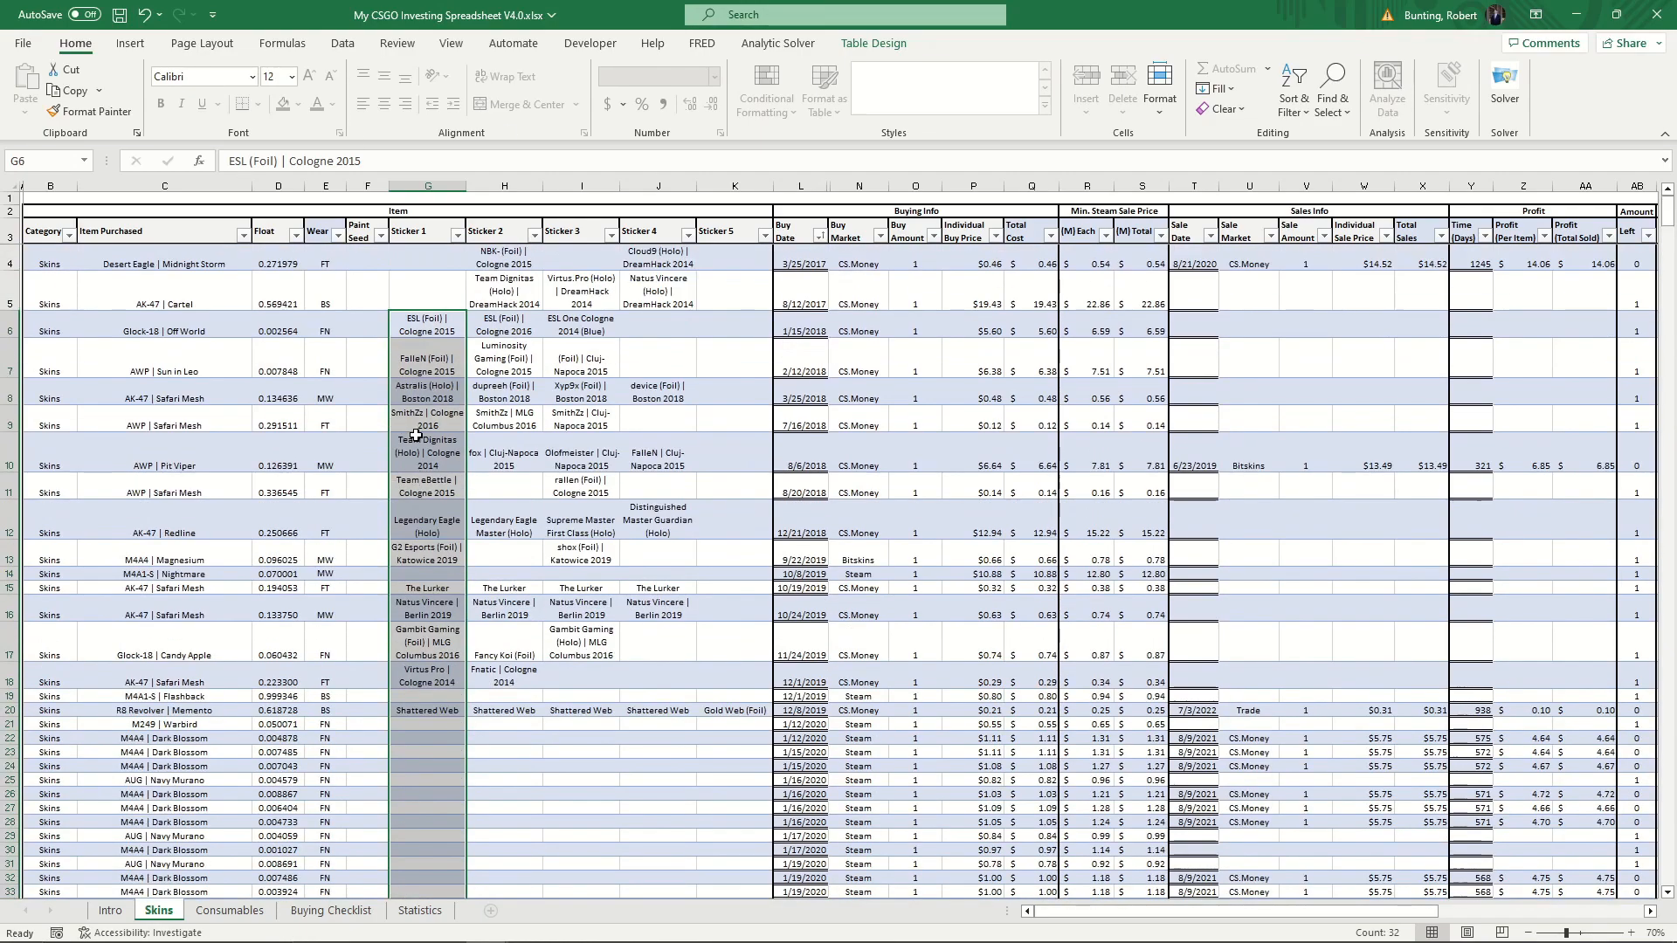
left_click(1278, 317)
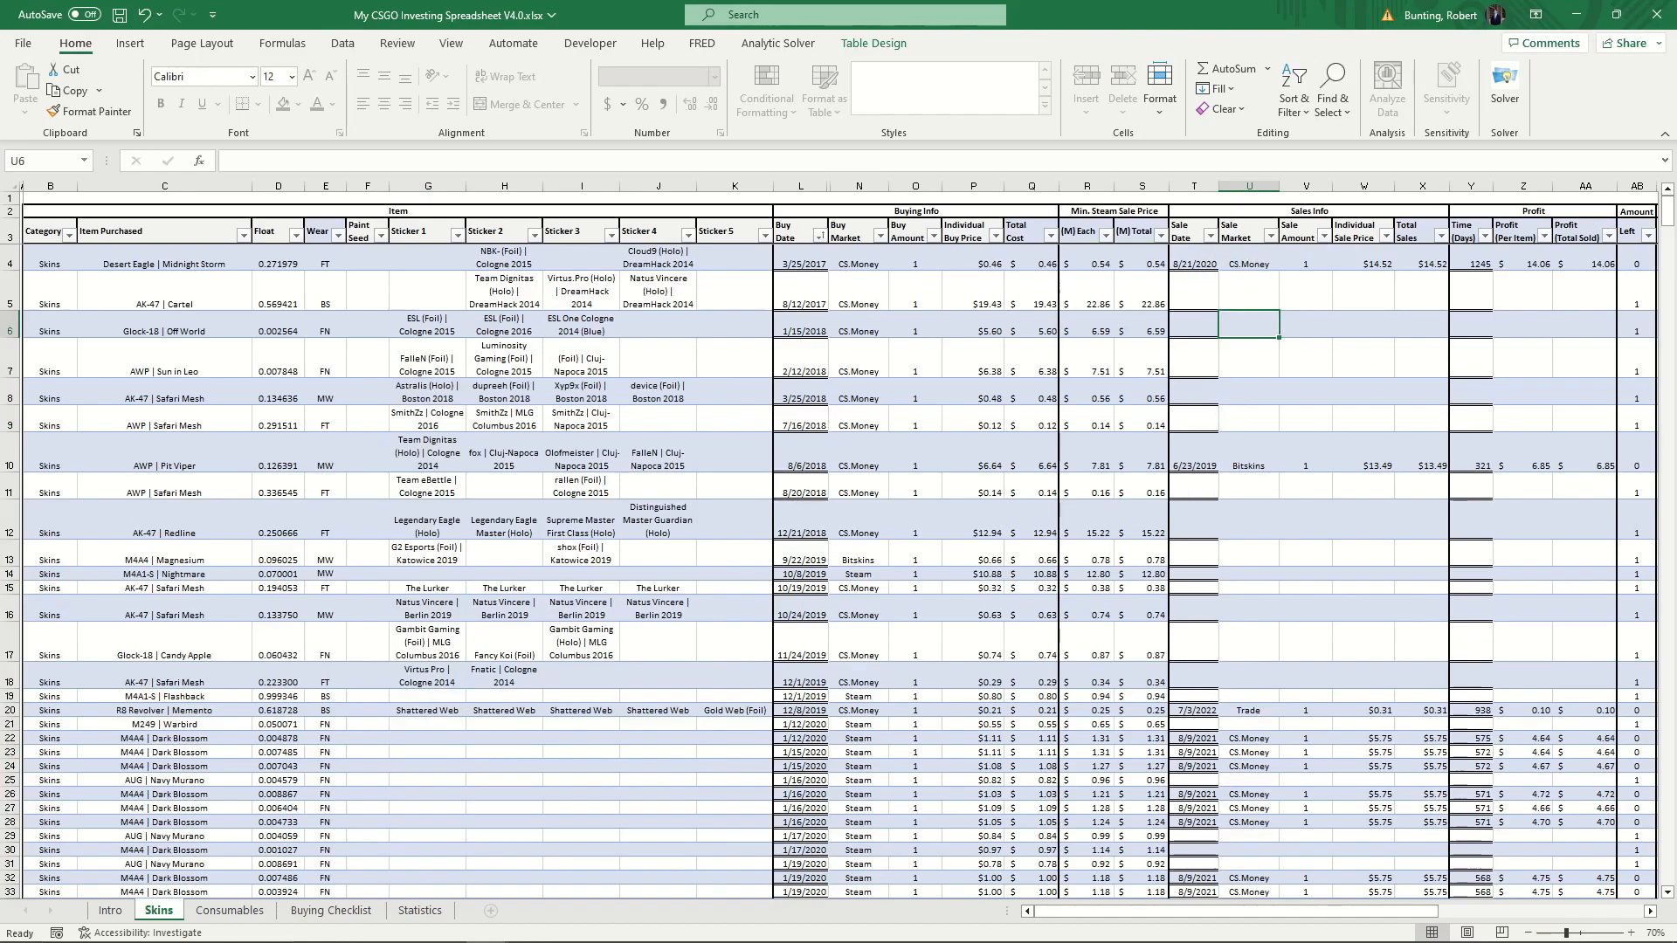
Filter the Sale Date column to exclude blanks so only sold skins are listed
left_click_drag(1214, 911, 1303, 911)
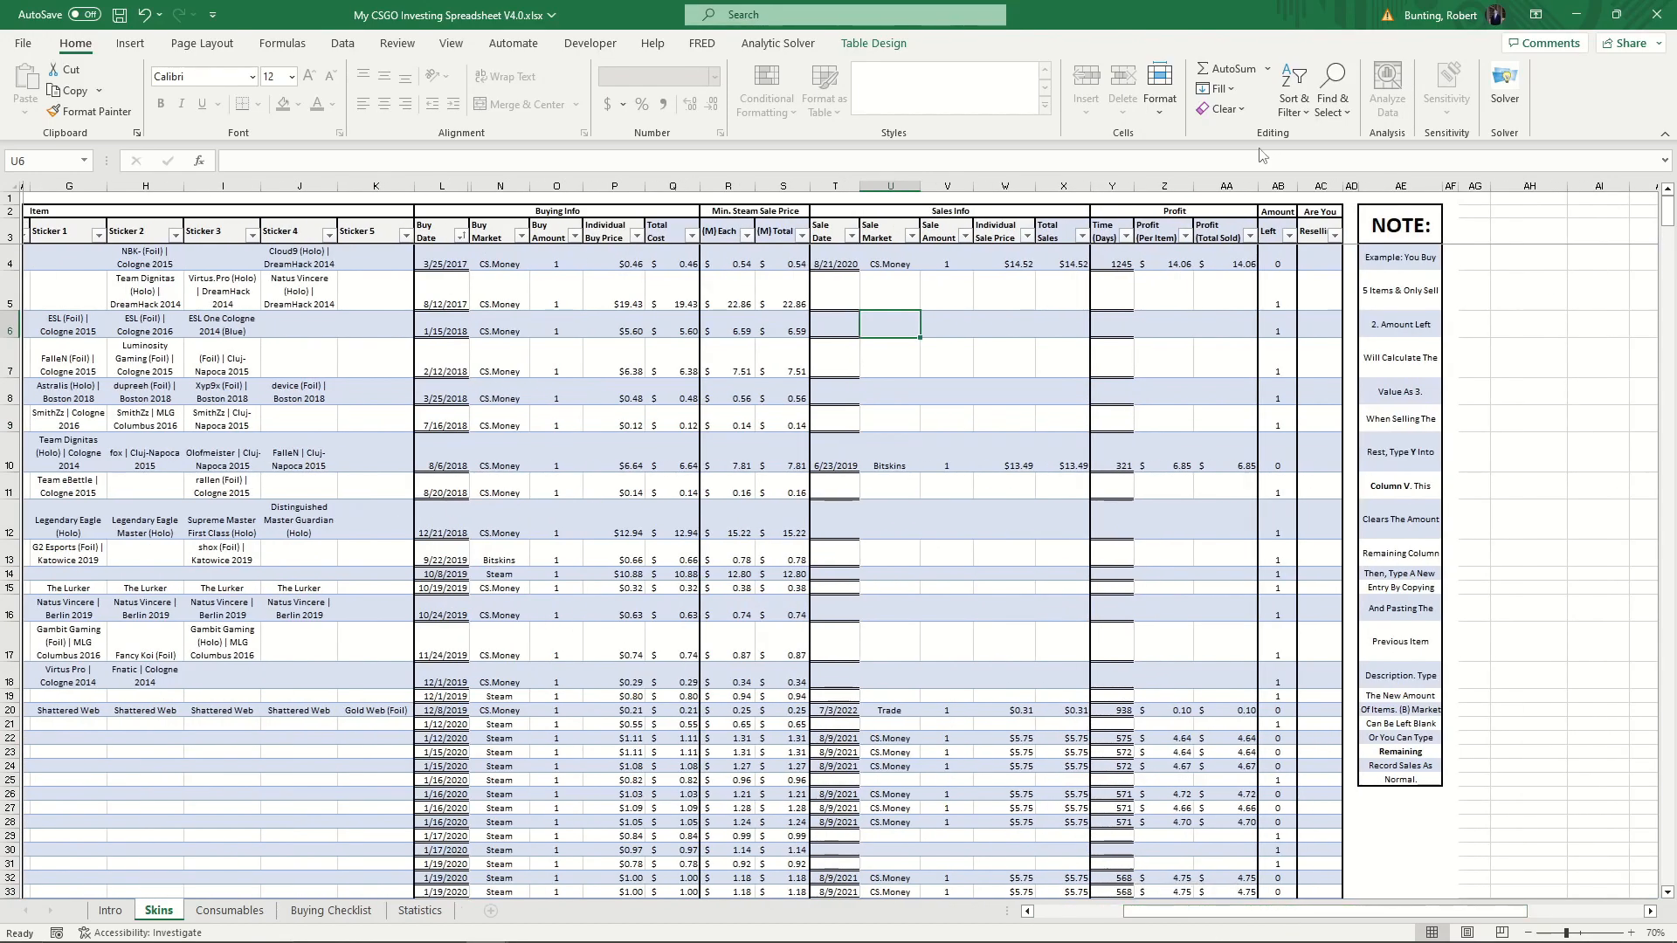
left_click(851, 235)
left_click(678, 538)
left_click(747, 605)
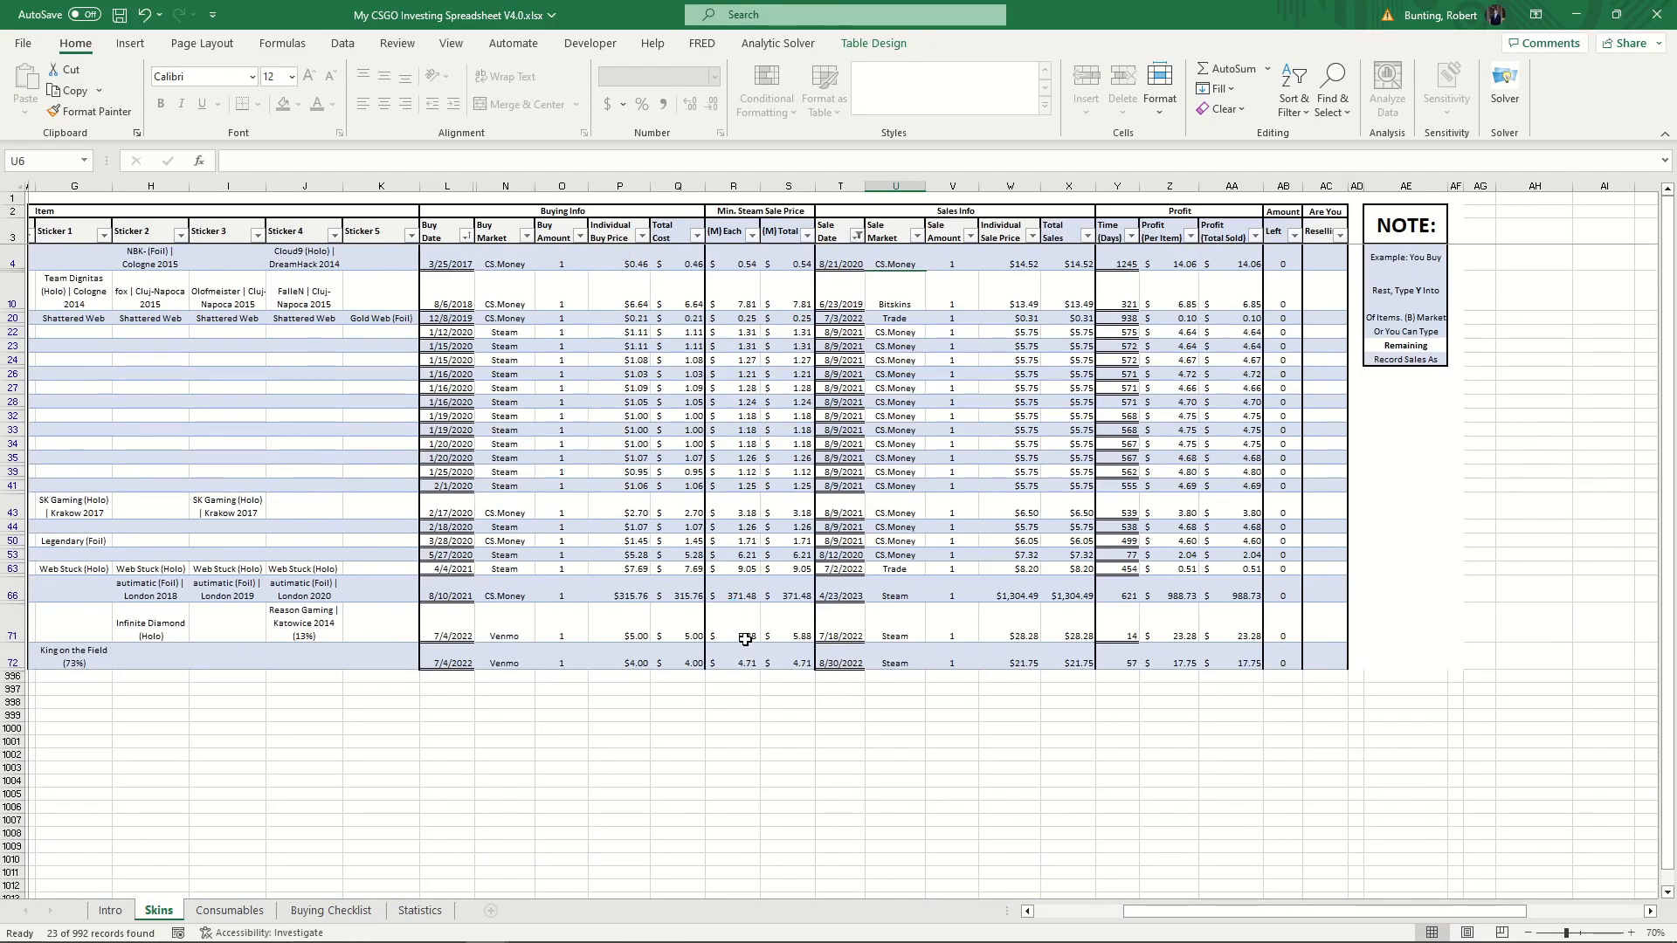
Review the sold skins' item and sales details, and select their Profit (Total Sold) values to check the total
scroll(406, 386, "left", 3)
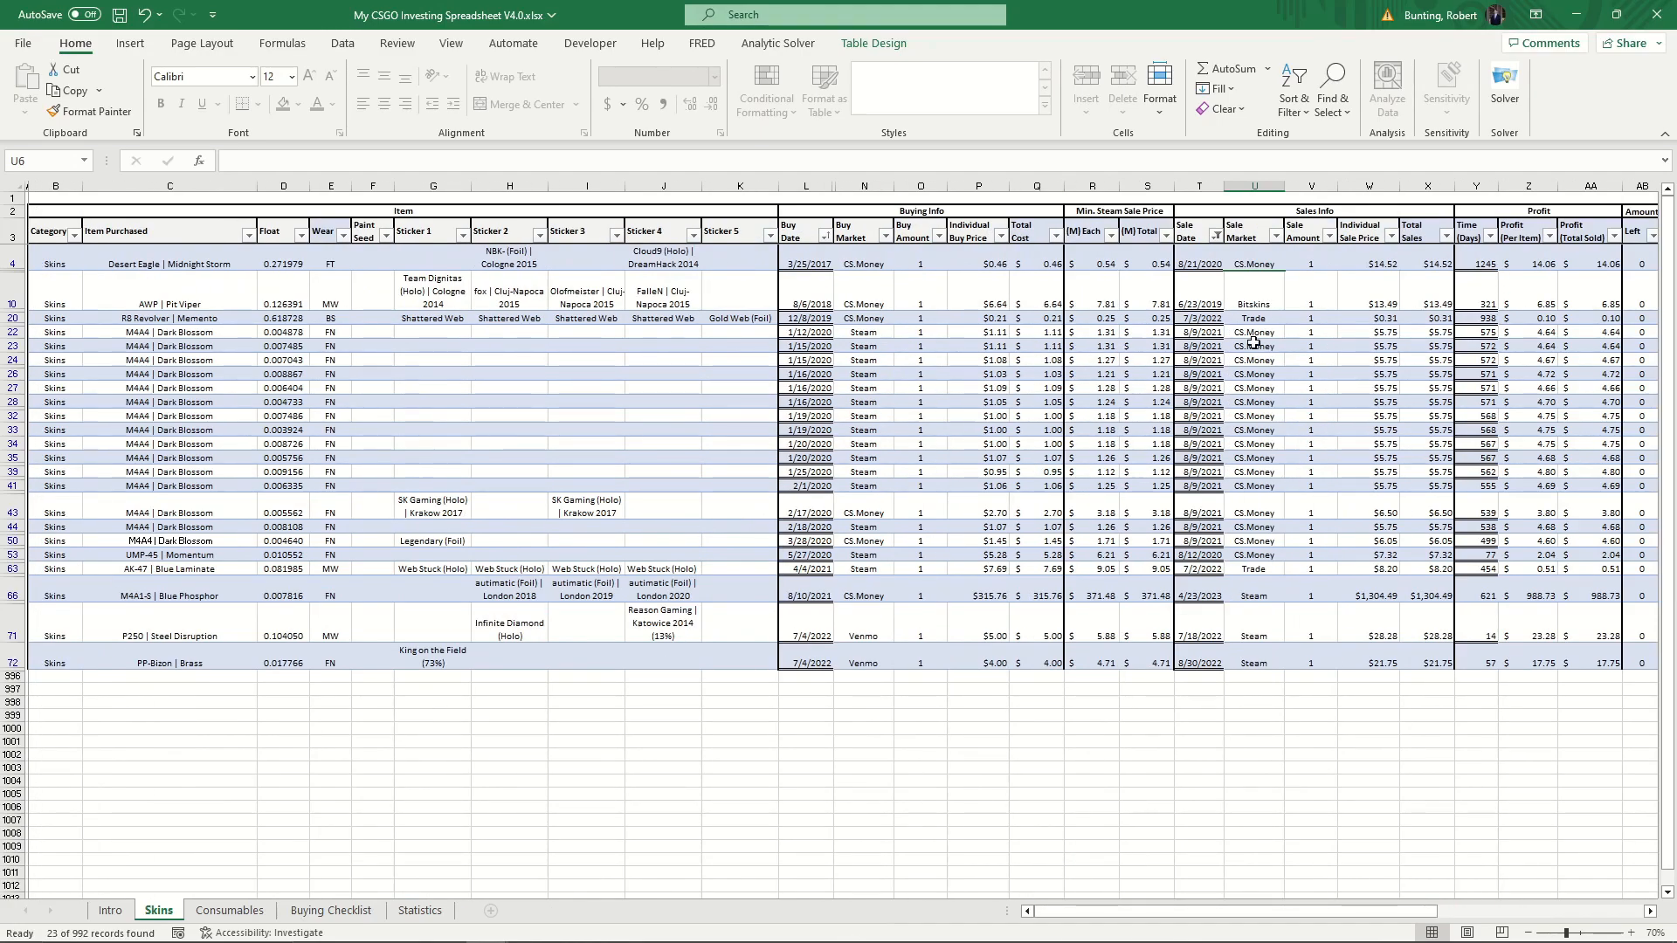
mouse_move(1295, 915)
scroll(961, 524, "right", 3)
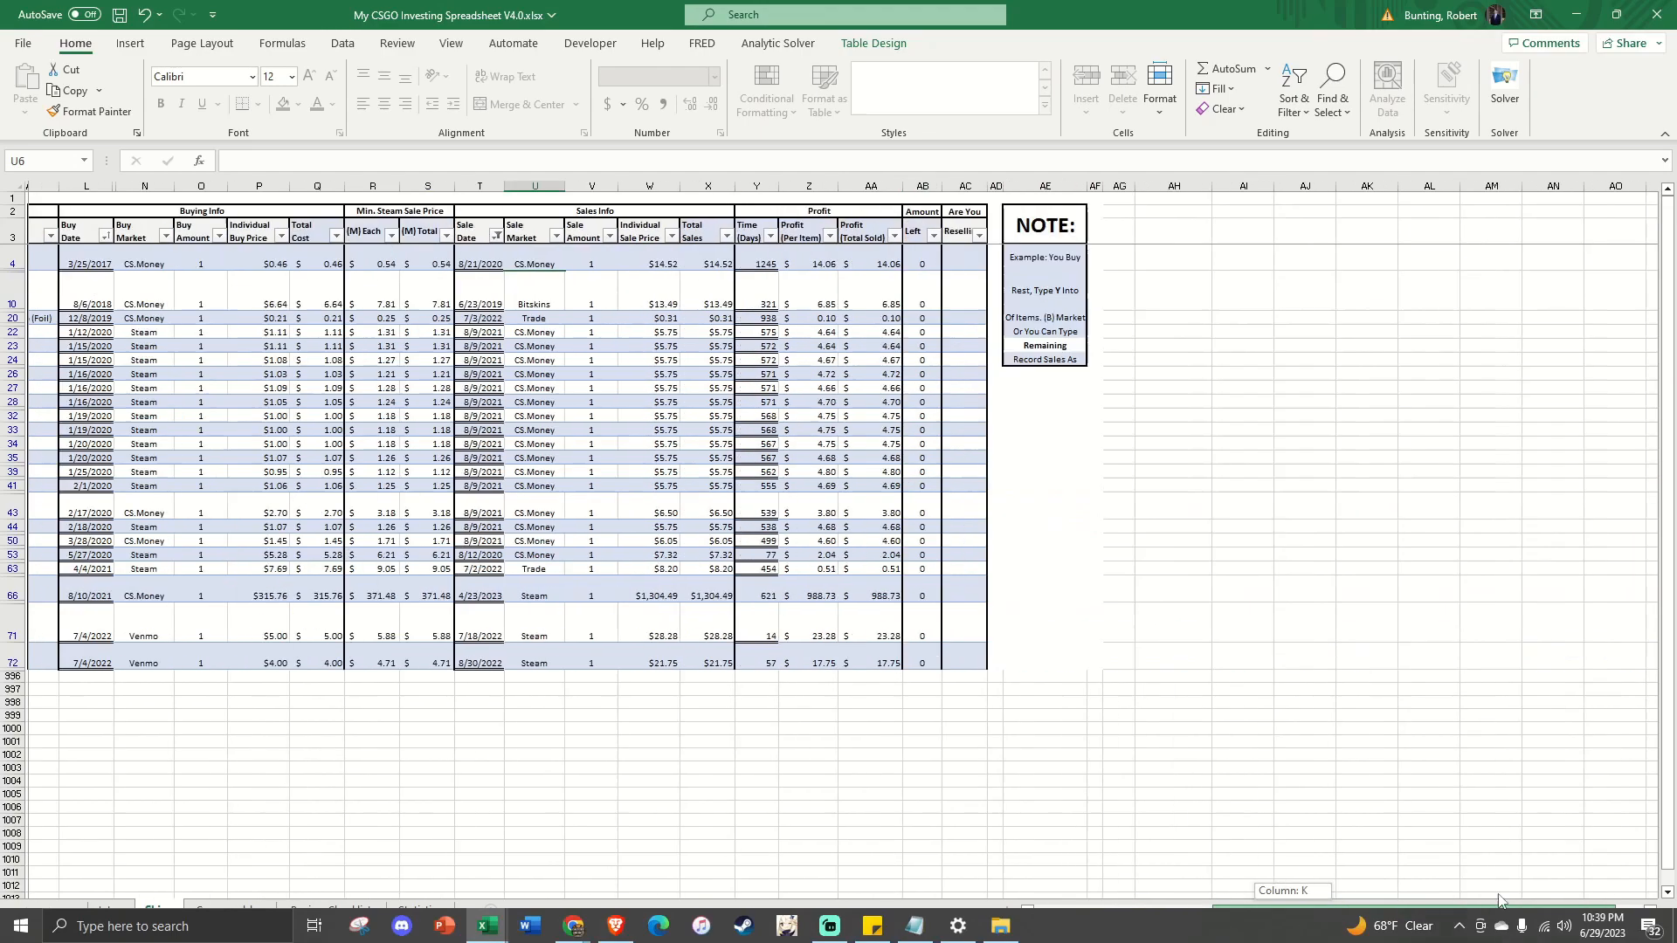
left_click(1071, 741)
left_click_drag(1230, 262, 1231, 664)
mouse_move(1391, 935)
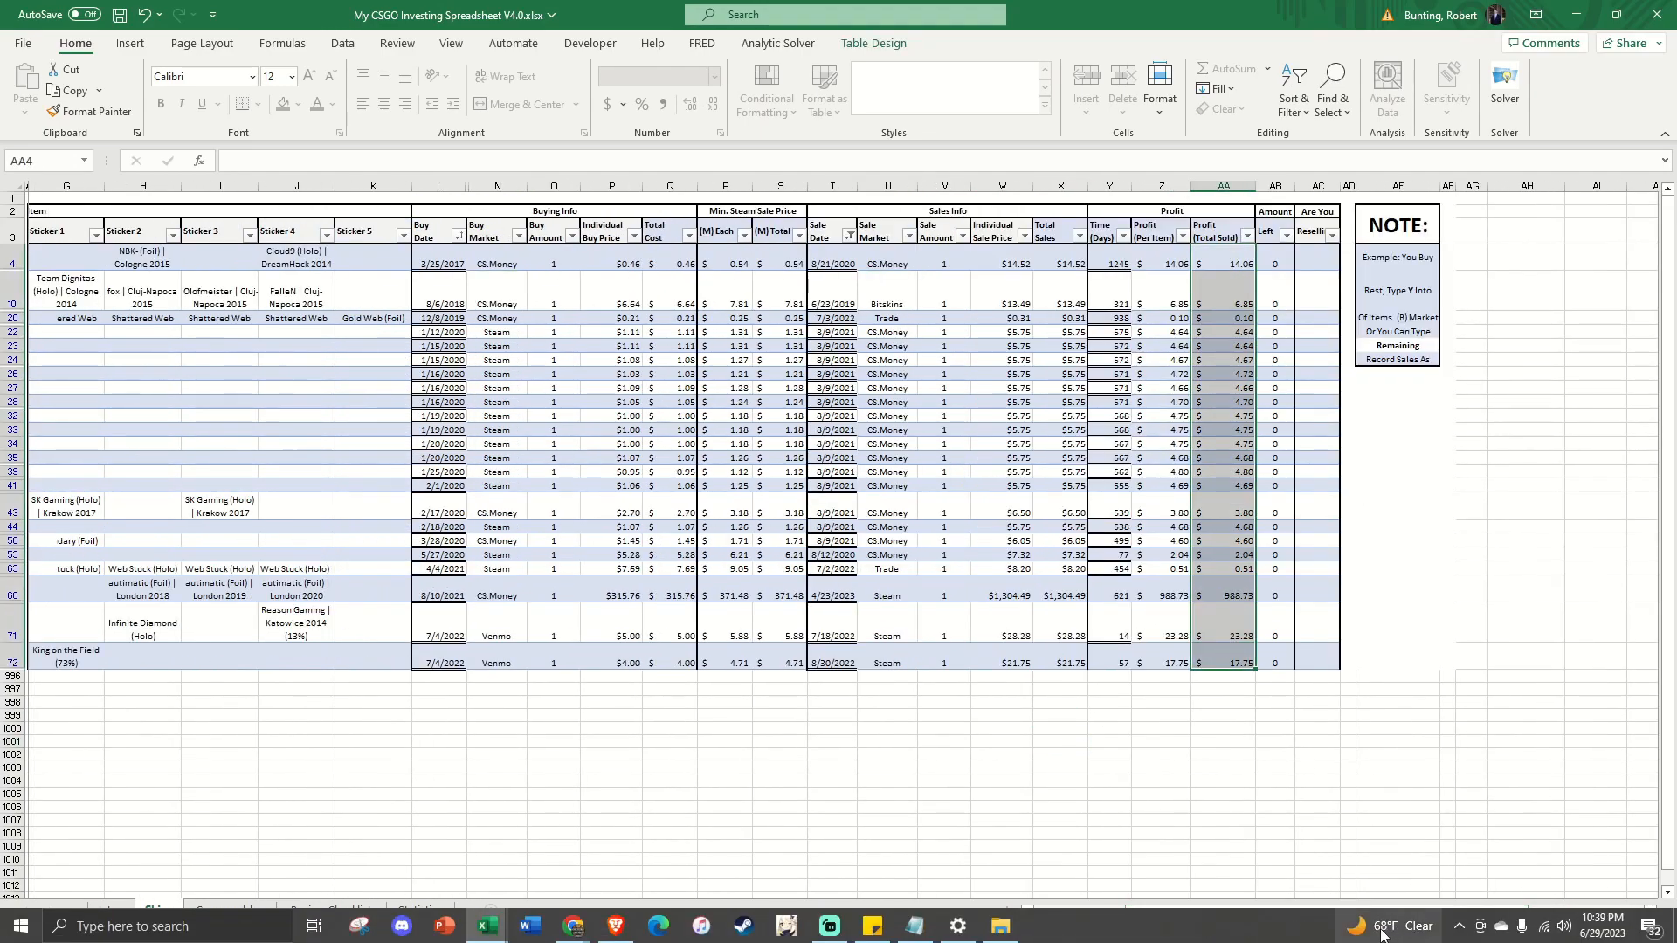
left_click(1275, 714)
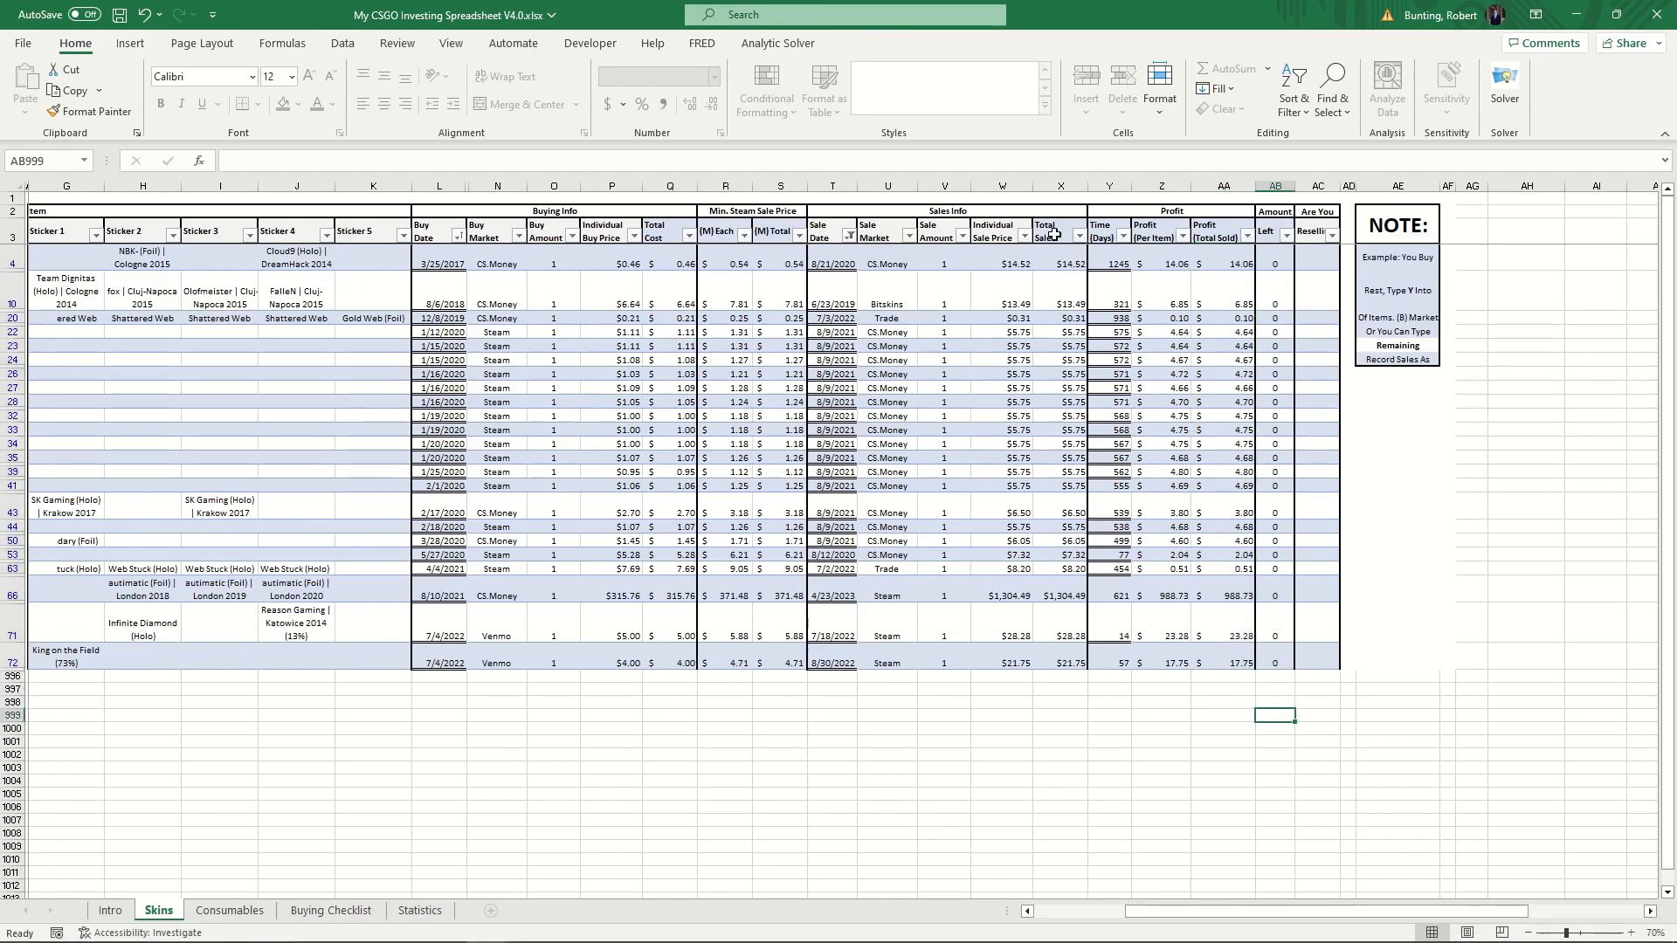
Reset the Sale Date filter to include all dates and blanks so every skin is listed again
left_click(849, 236)
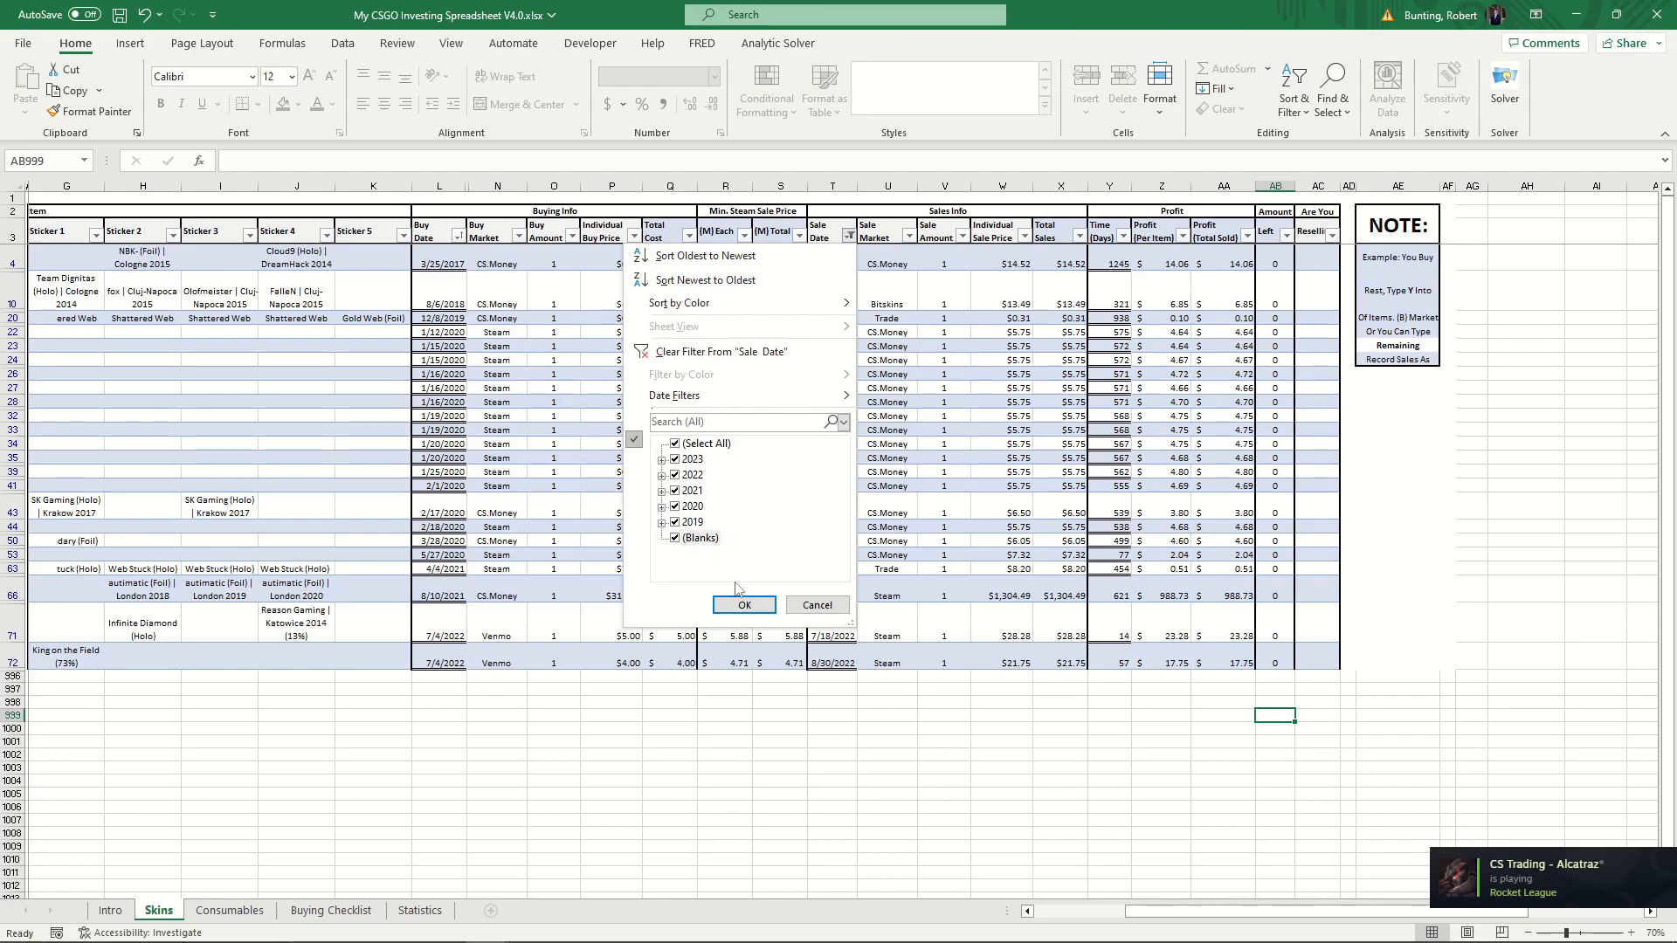
left_click(686, 522)
left_click(661, 506)
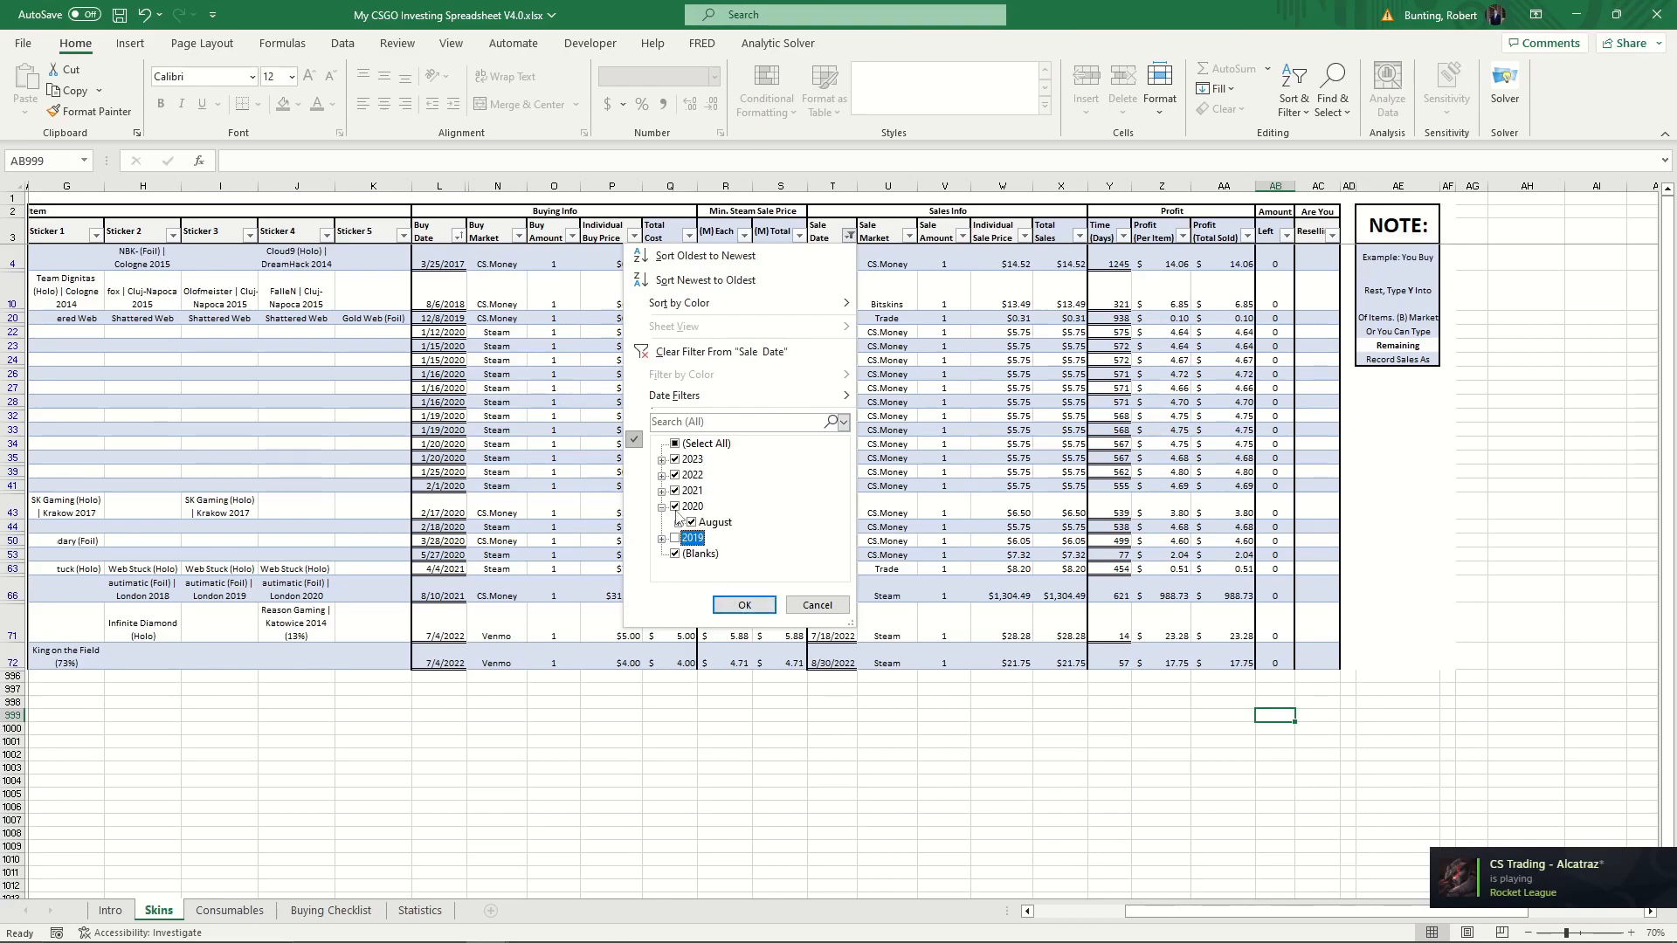
left_click(674, 507)
left_click(674, 491)
left_click(661, 491)
left_click(661, 475)
left_click(674, 460)
left_click(674, 444)
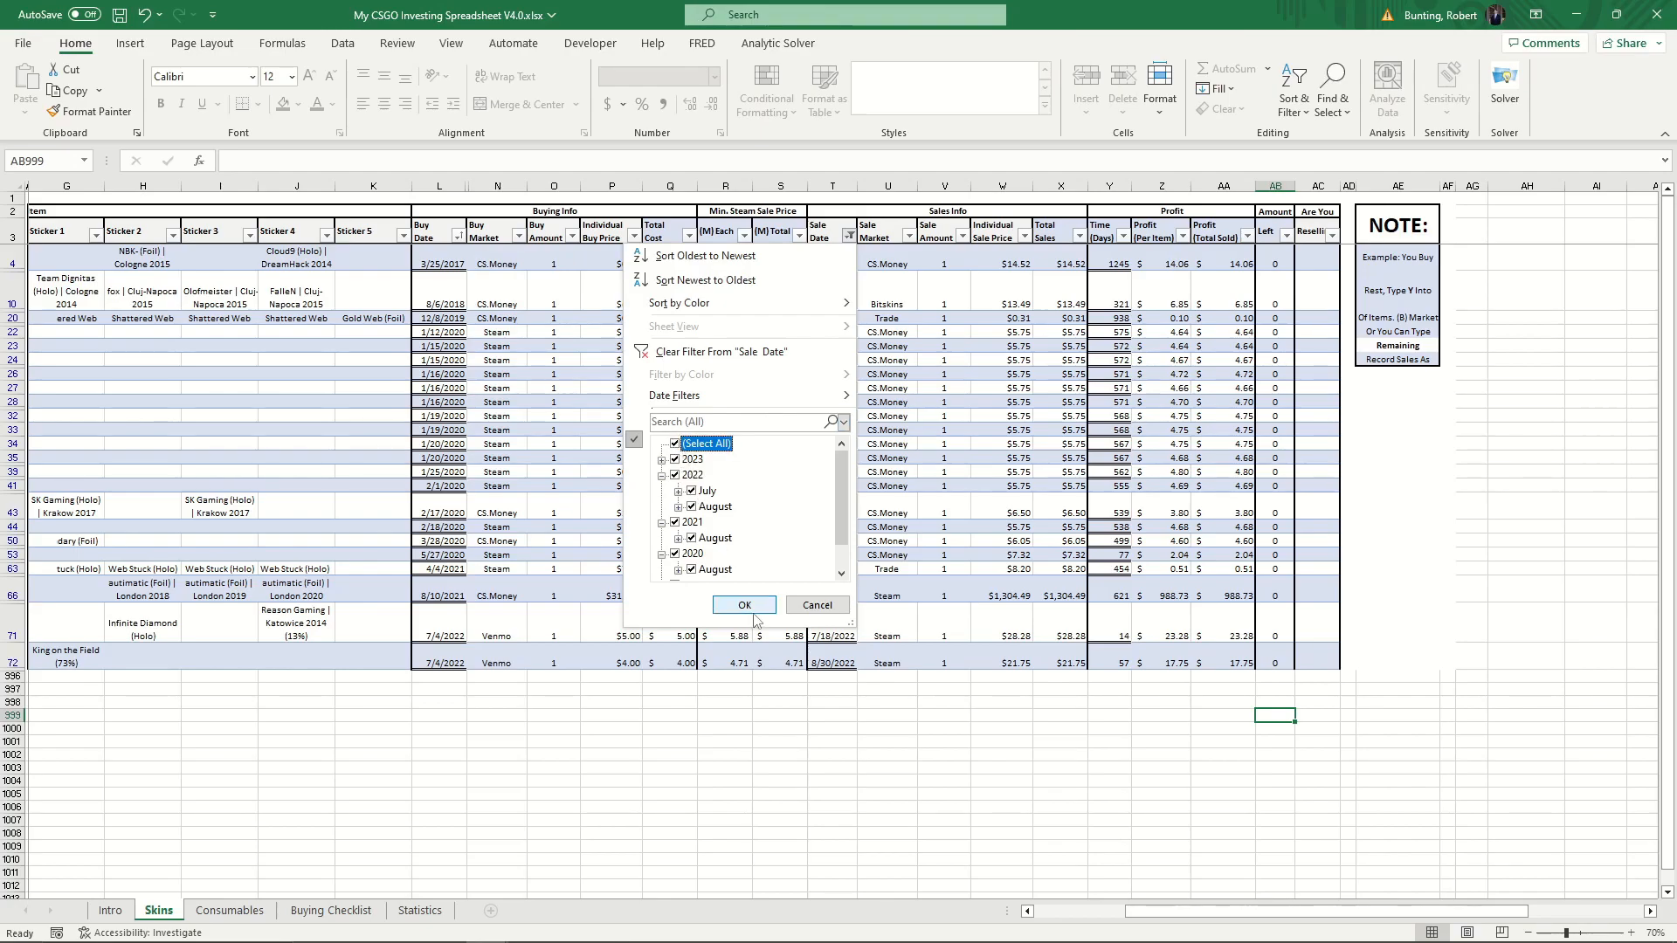
left_click(745, 605)
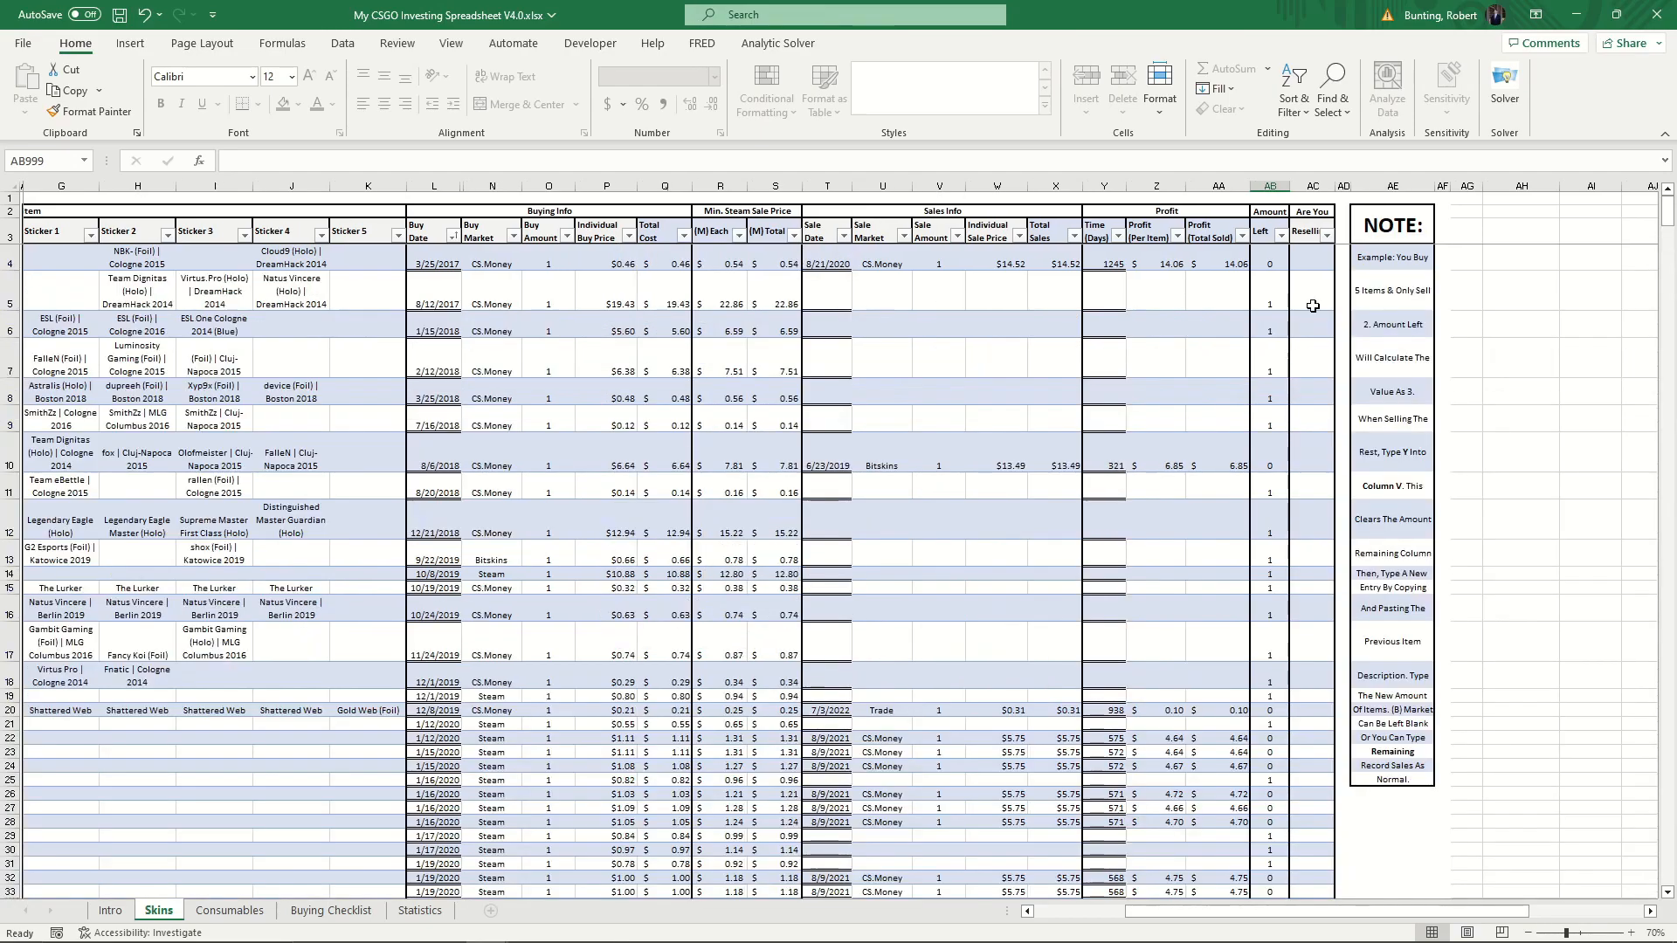
Filter the Amount Left column to show only skins with the value 1, excluding 0 and blanks
left_click(1280, 236)
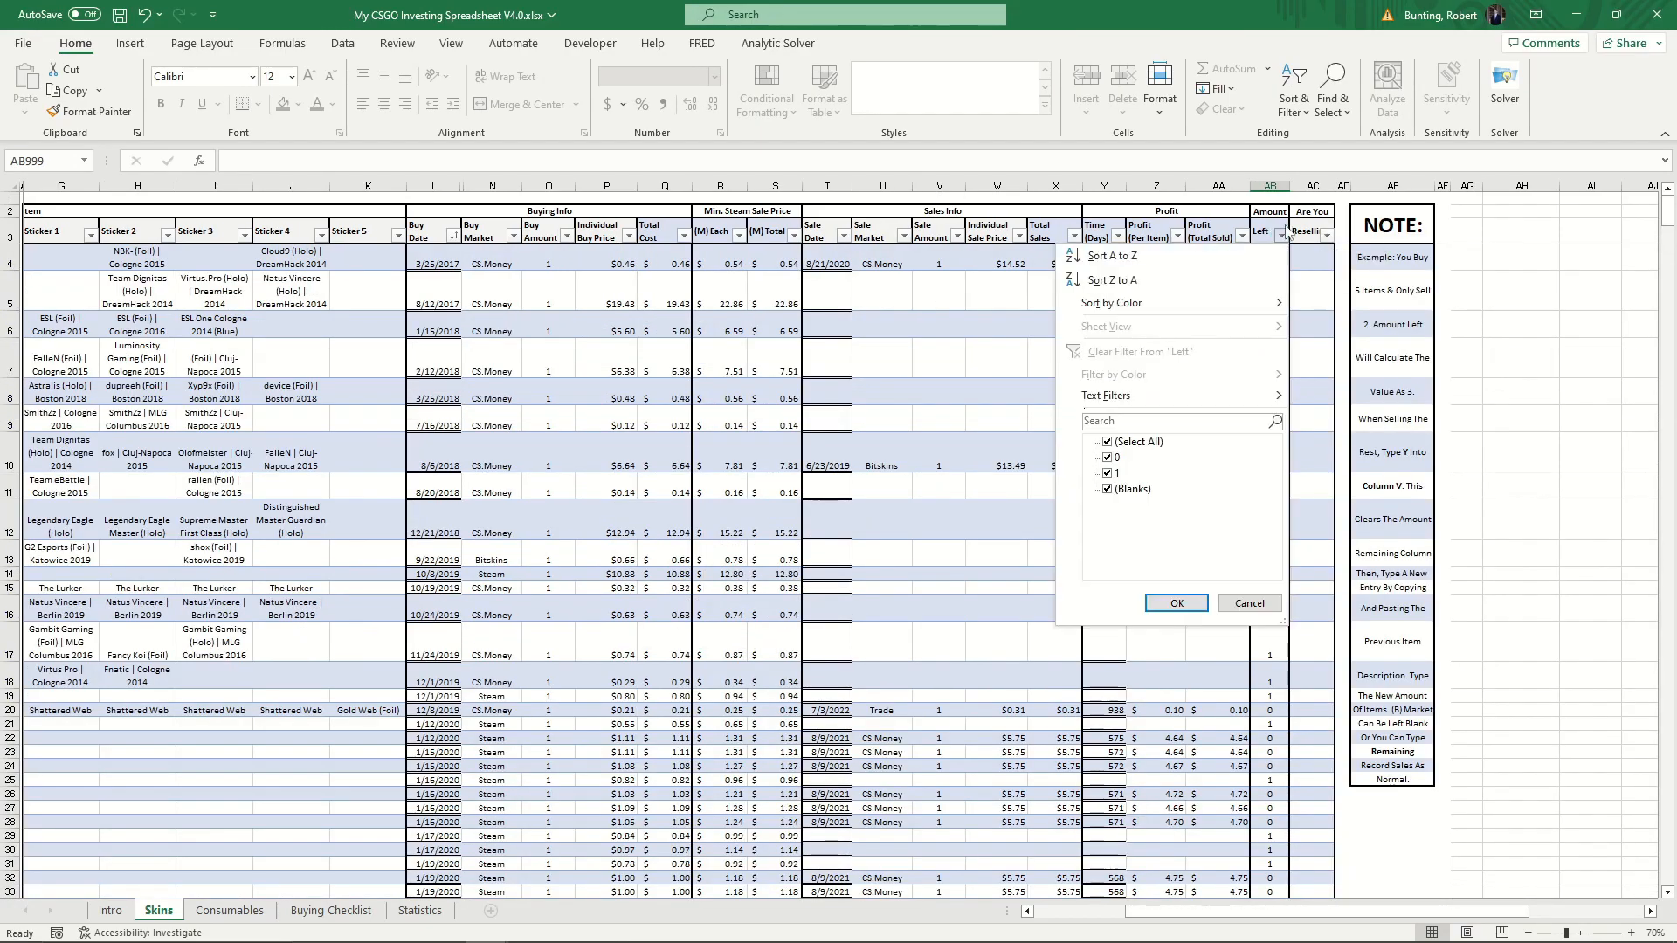
left_click(1109, 463)
left_click(1107, 491)
left_click(1176, 602)
Review the item, buying and sales details of all the unsold skins in the filtered list
left_click(824, 471)
left_click_drag(1467, 911, 1376, 911)
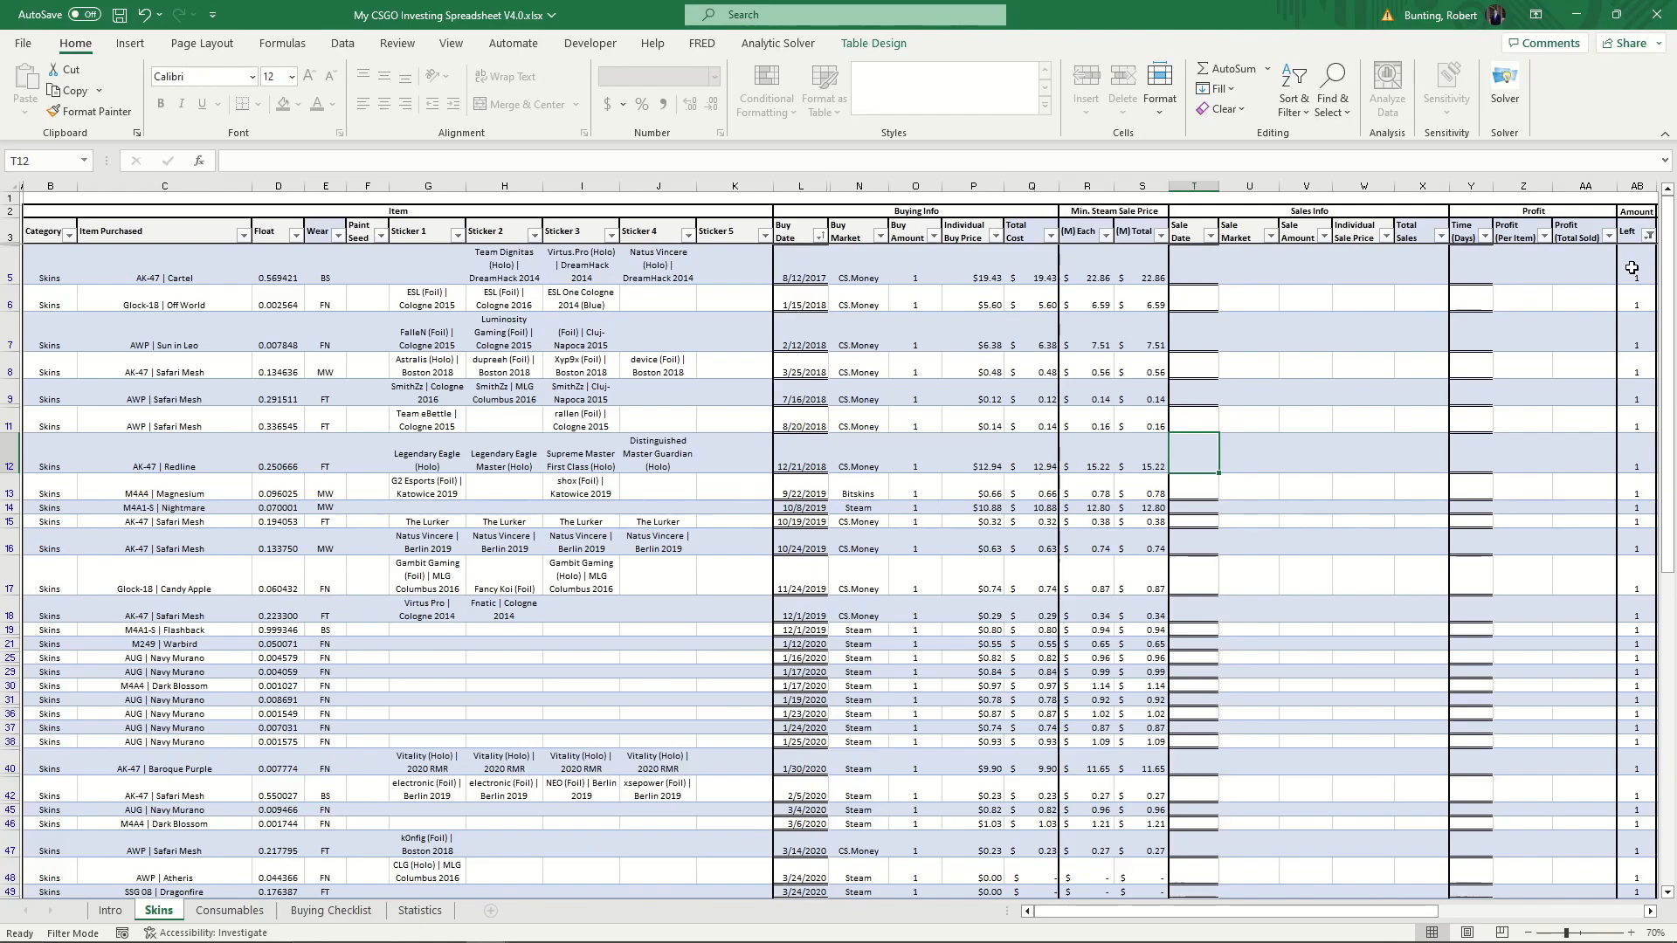
left_click_drag(1095, 911, 878, 876)
left_click(1222, 695)
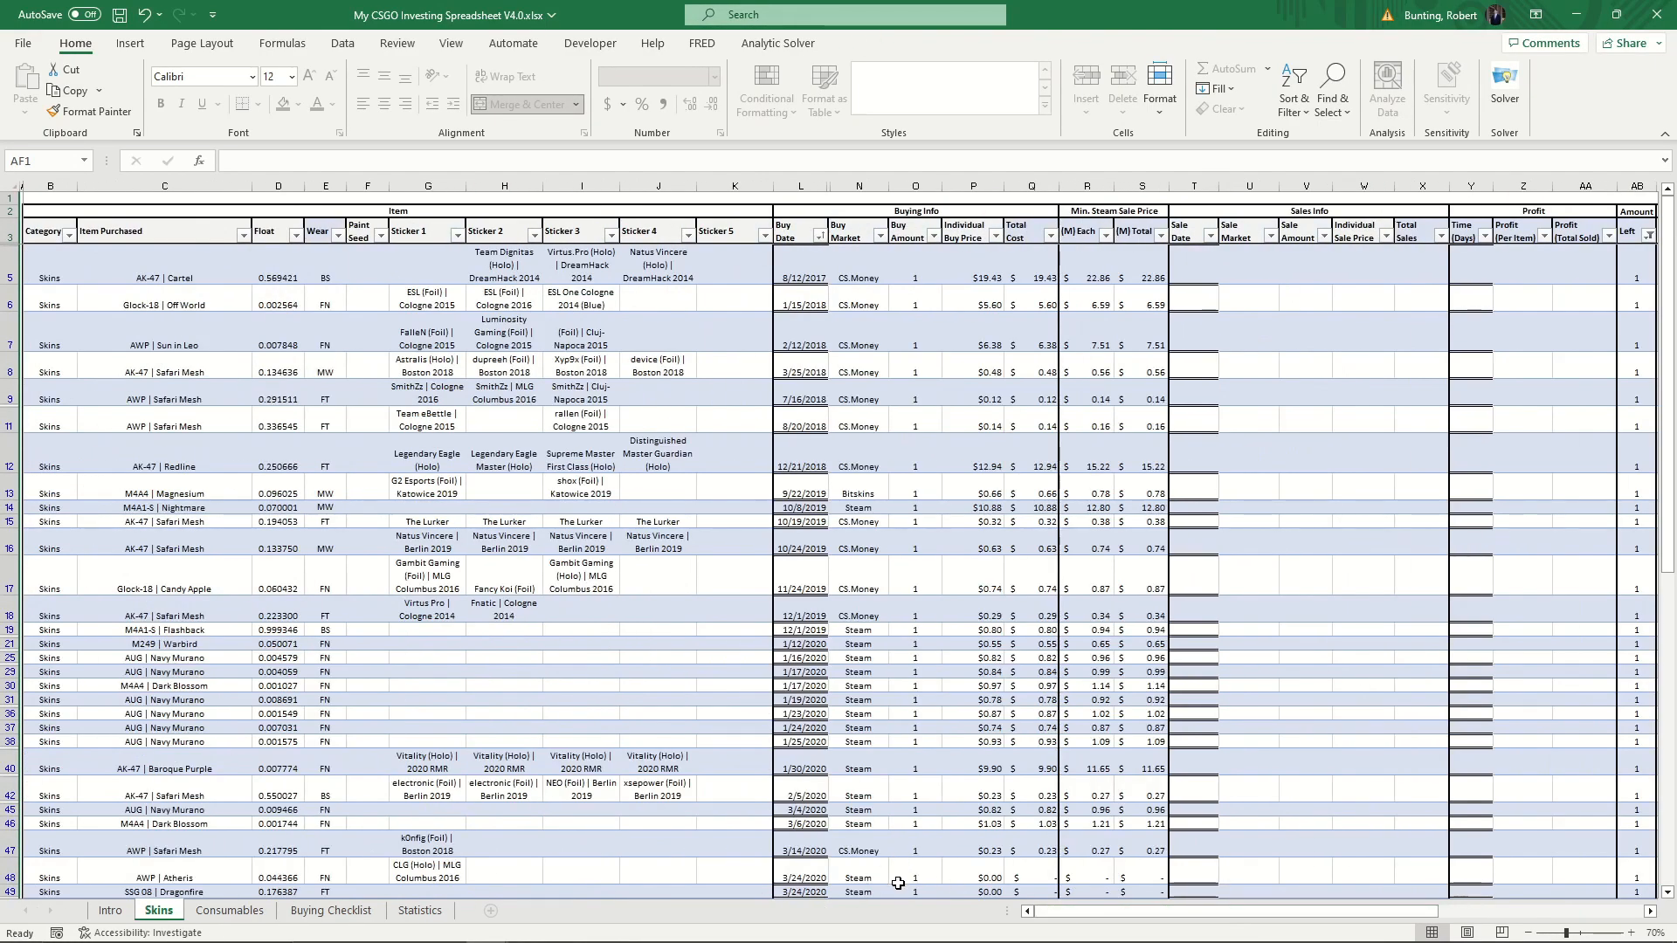
scroll(299, 523, "down", 10)
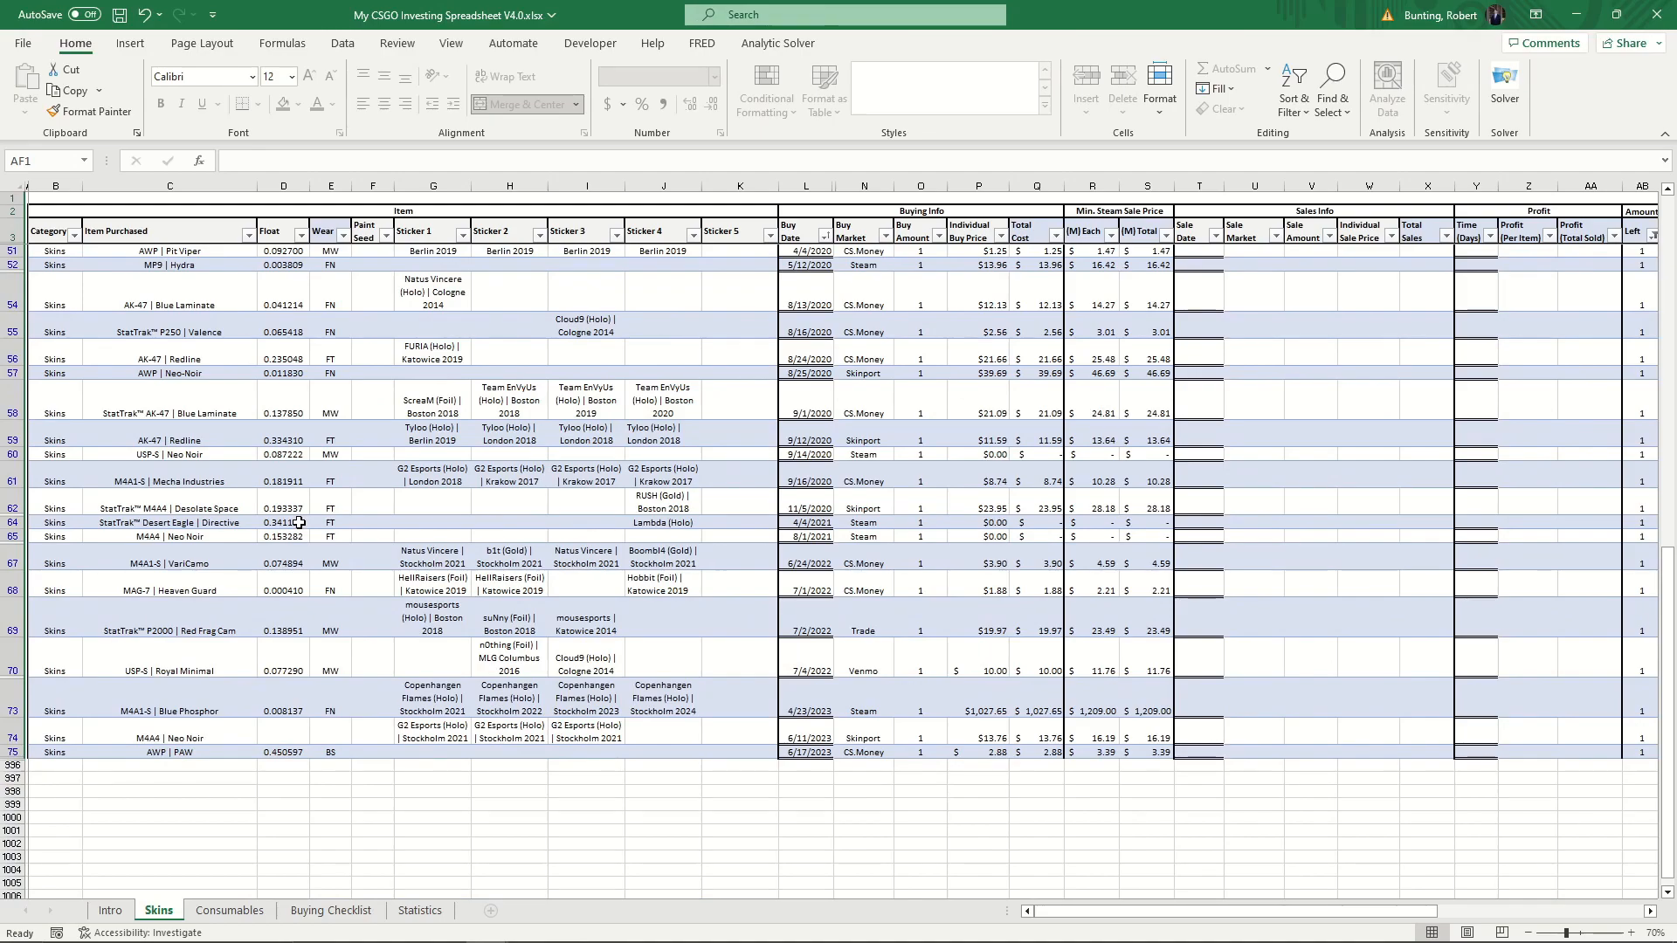
scroll(299, 522, "up", 10)
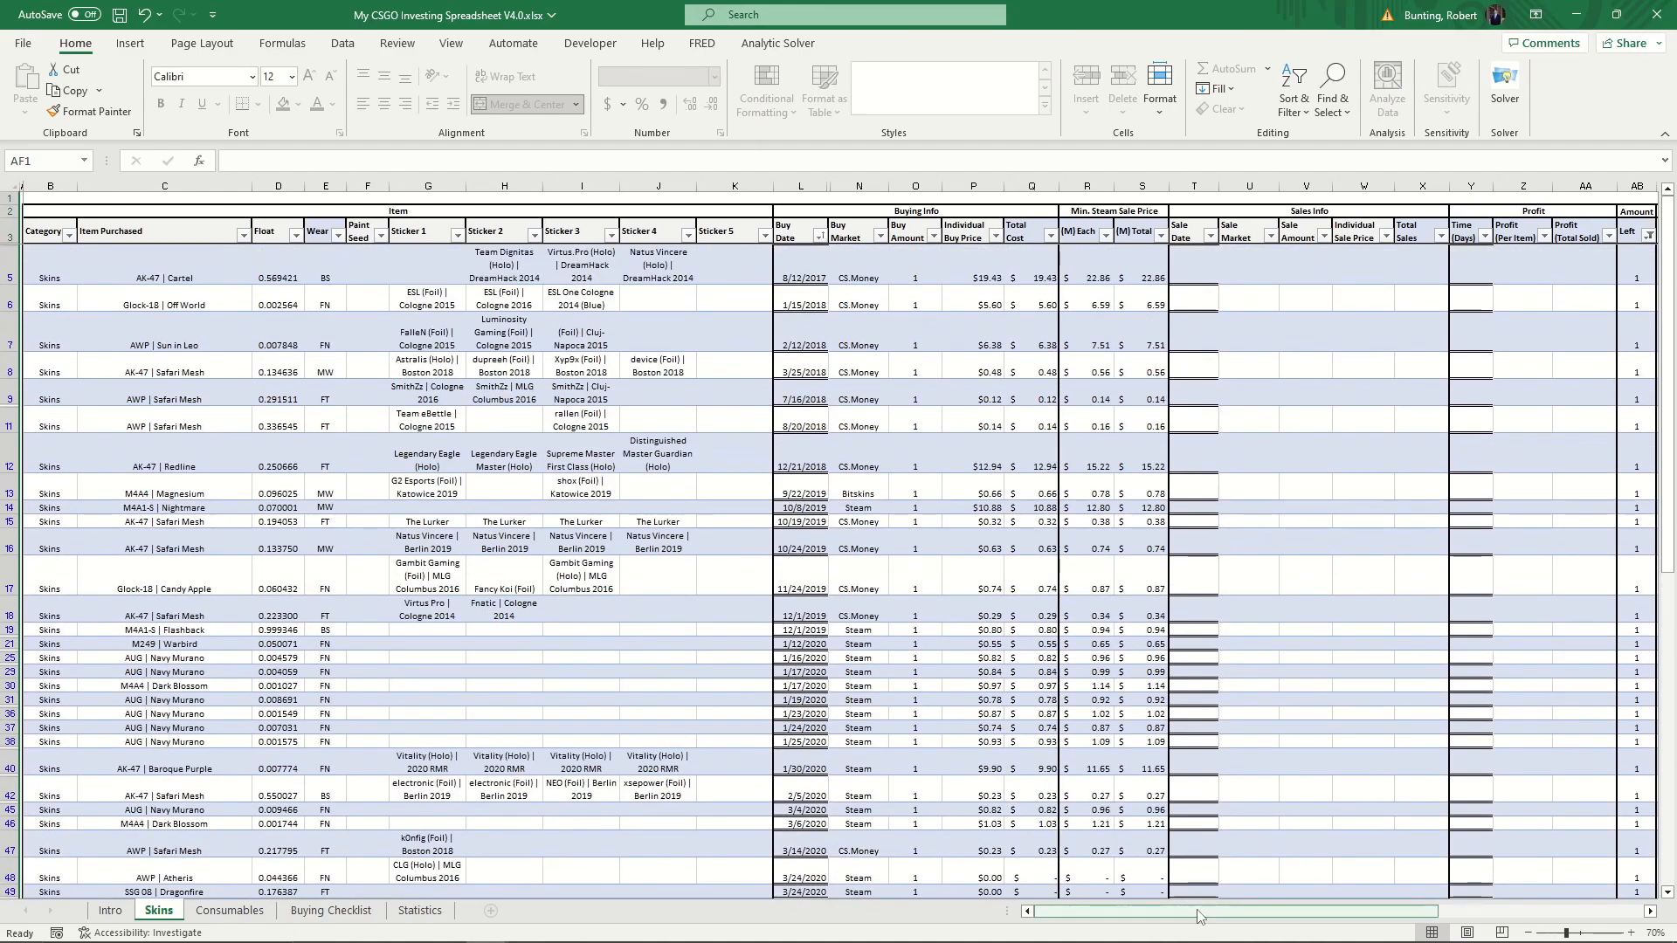
Clear the filter from the Amount Left column so sold skins are listed again
left_click_drag(1237, 911, 1359, 911)
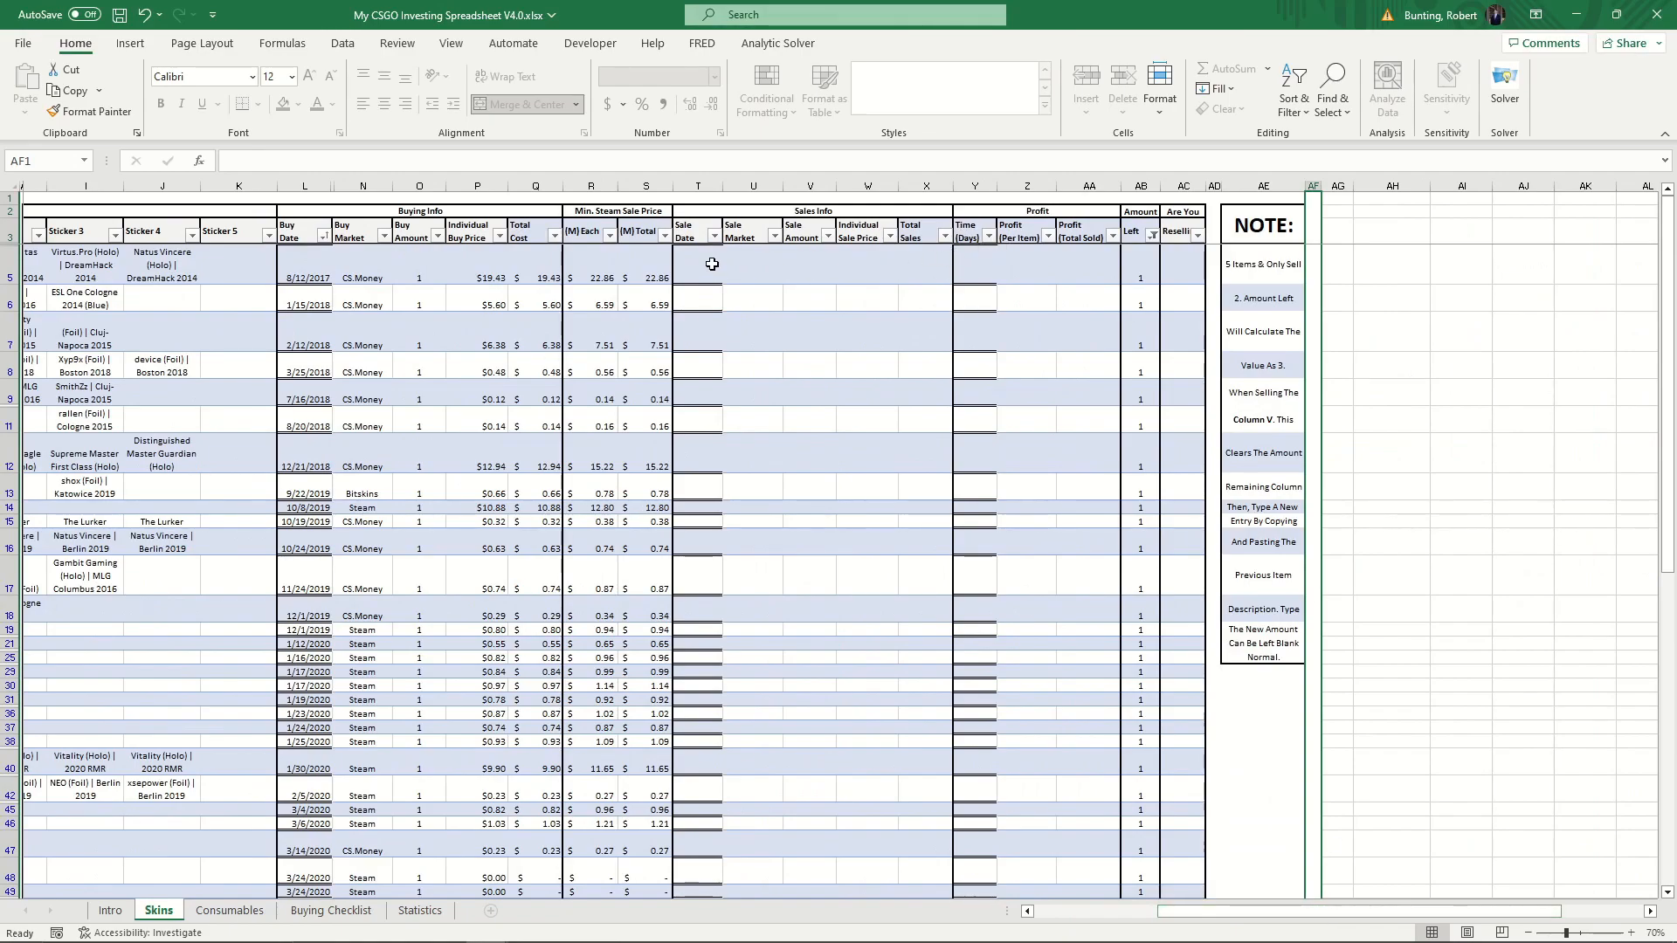
left_click(1153, 234)
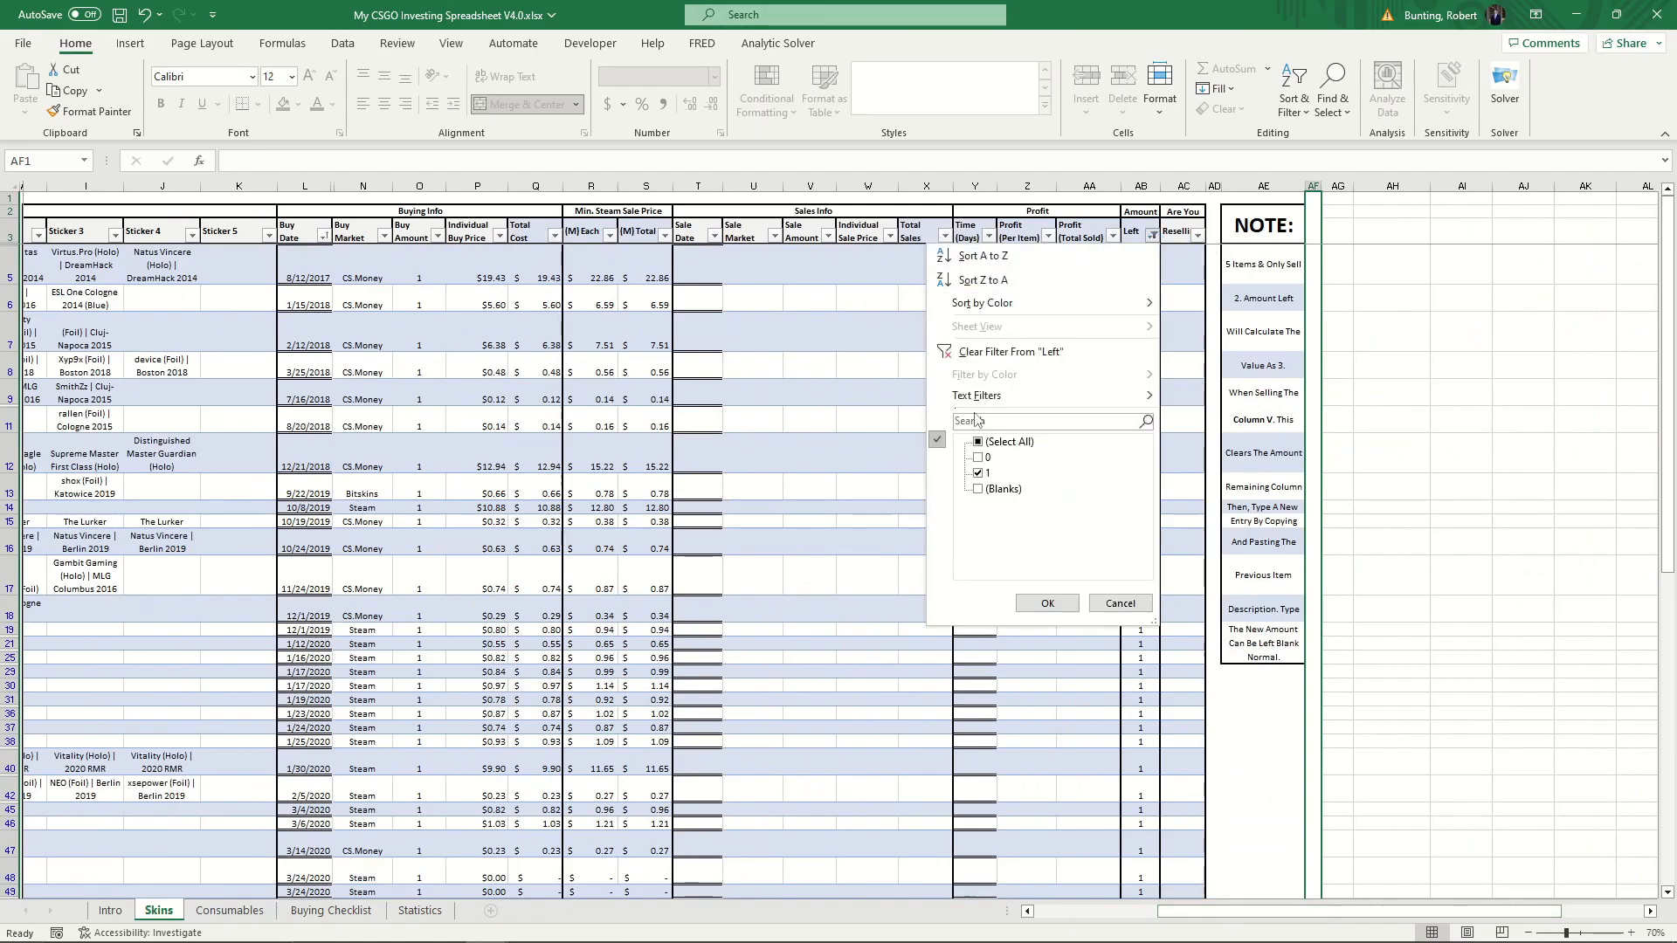
left_click(996, 352)
left_click(1090, 345)
Filter the Profit (Total Sold) column to exclude blanks so only skins with a recorded profit are listed
left_click(1112, 235)
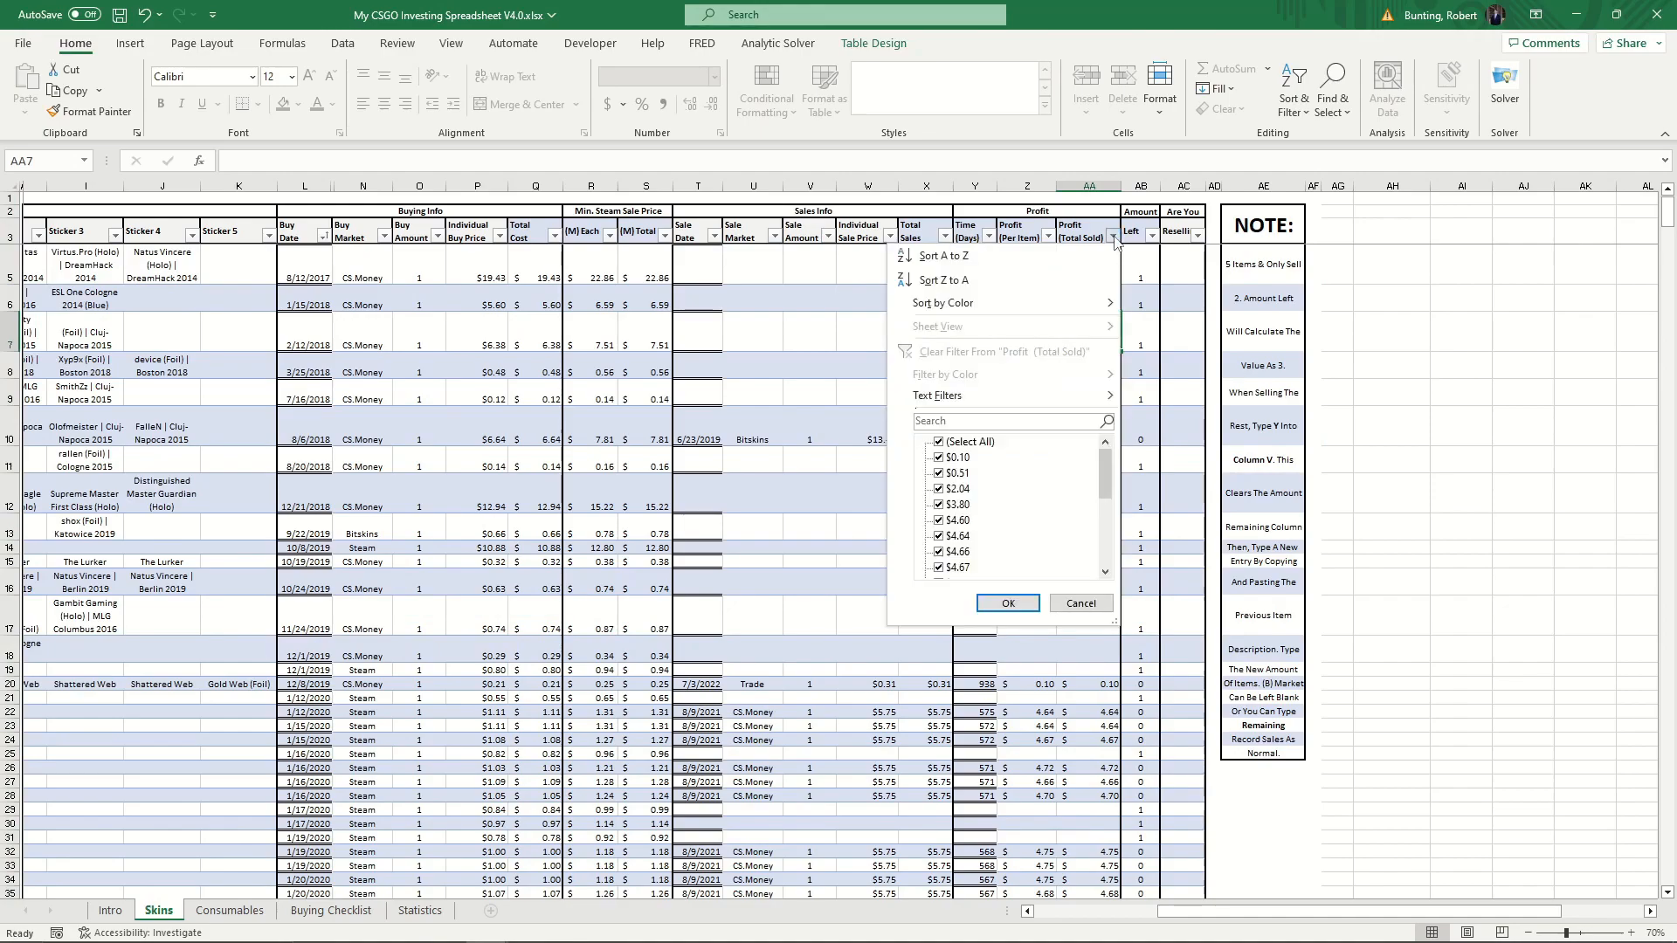
scroll(1001, 476, "down", 5)
left_click(939, 568)
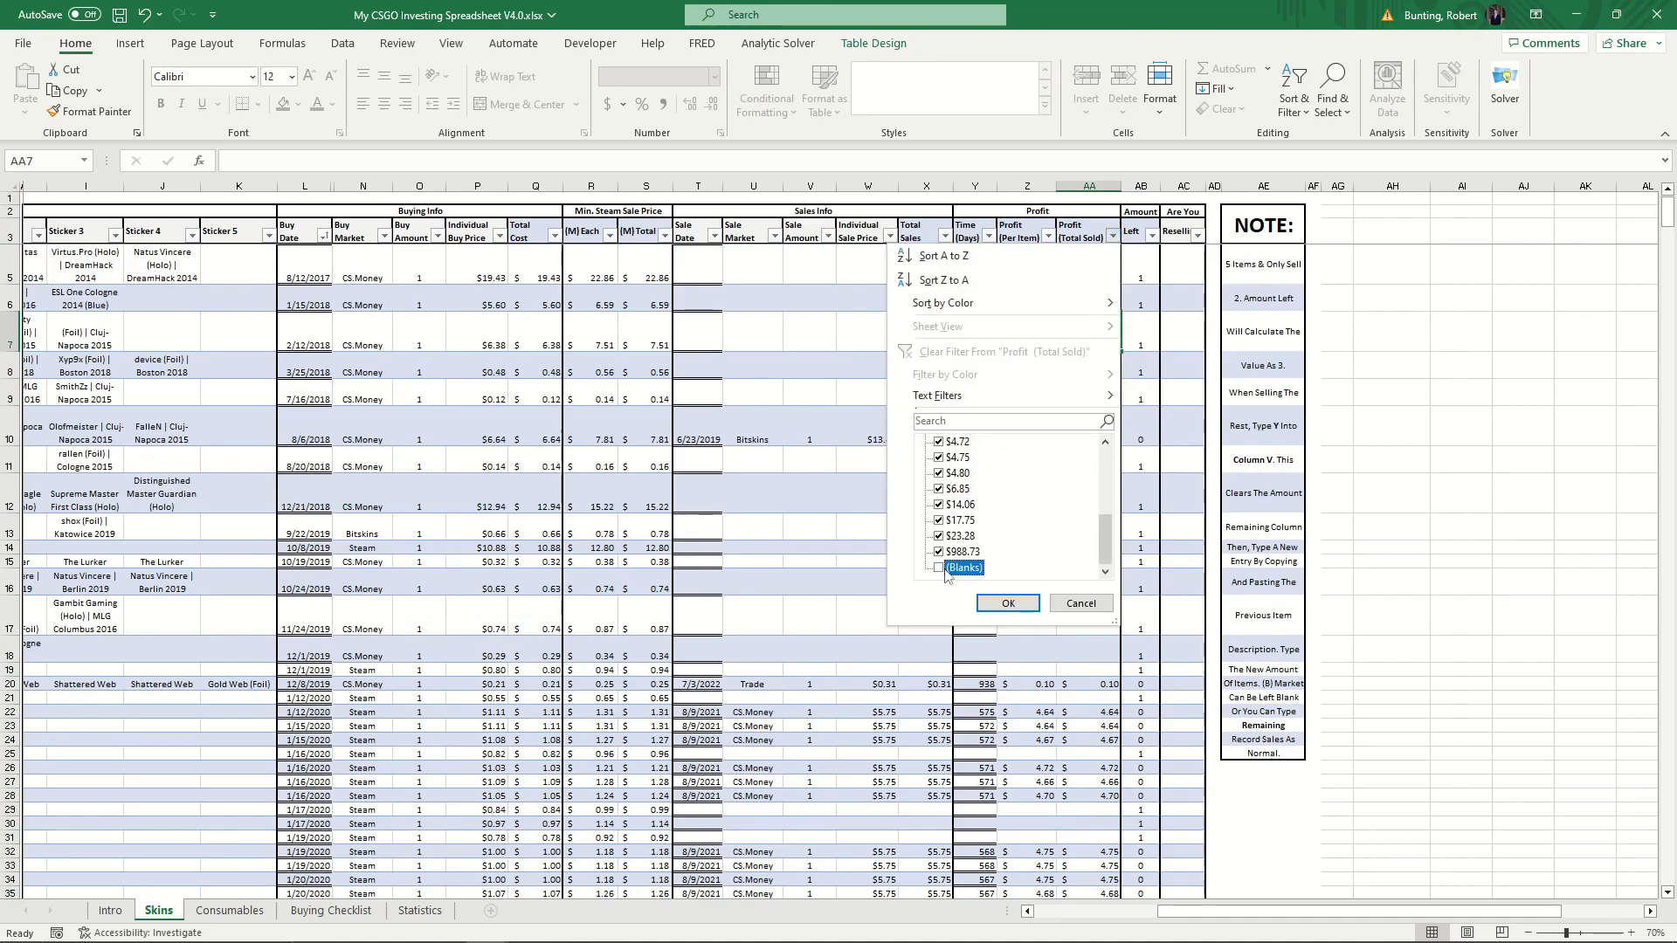
left_click(1008, 604)
Review the filtered skins' Profit (Total Sold) and Time (Days) values, focusing on the item in row 66
left_click(651, 577)
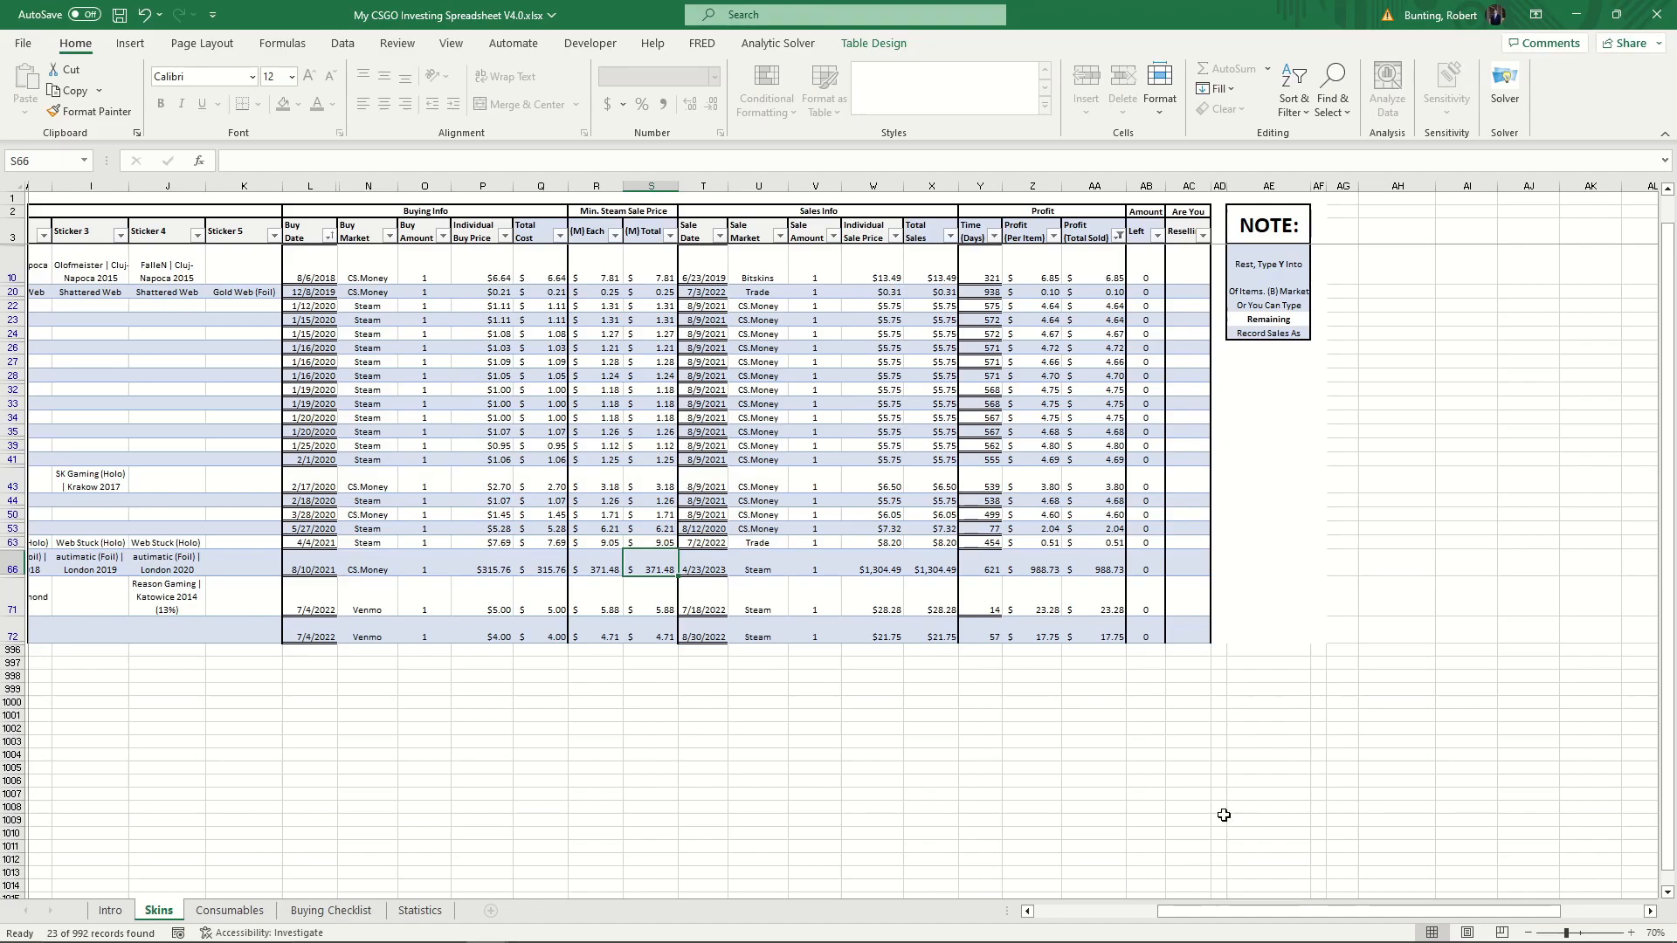
mouse_move(1192, 910)
left_mouse_down()
mouse_move(1076, 907)
mouse_move(1187, 908)
left_mouse_up()
left_click(1116, 265)
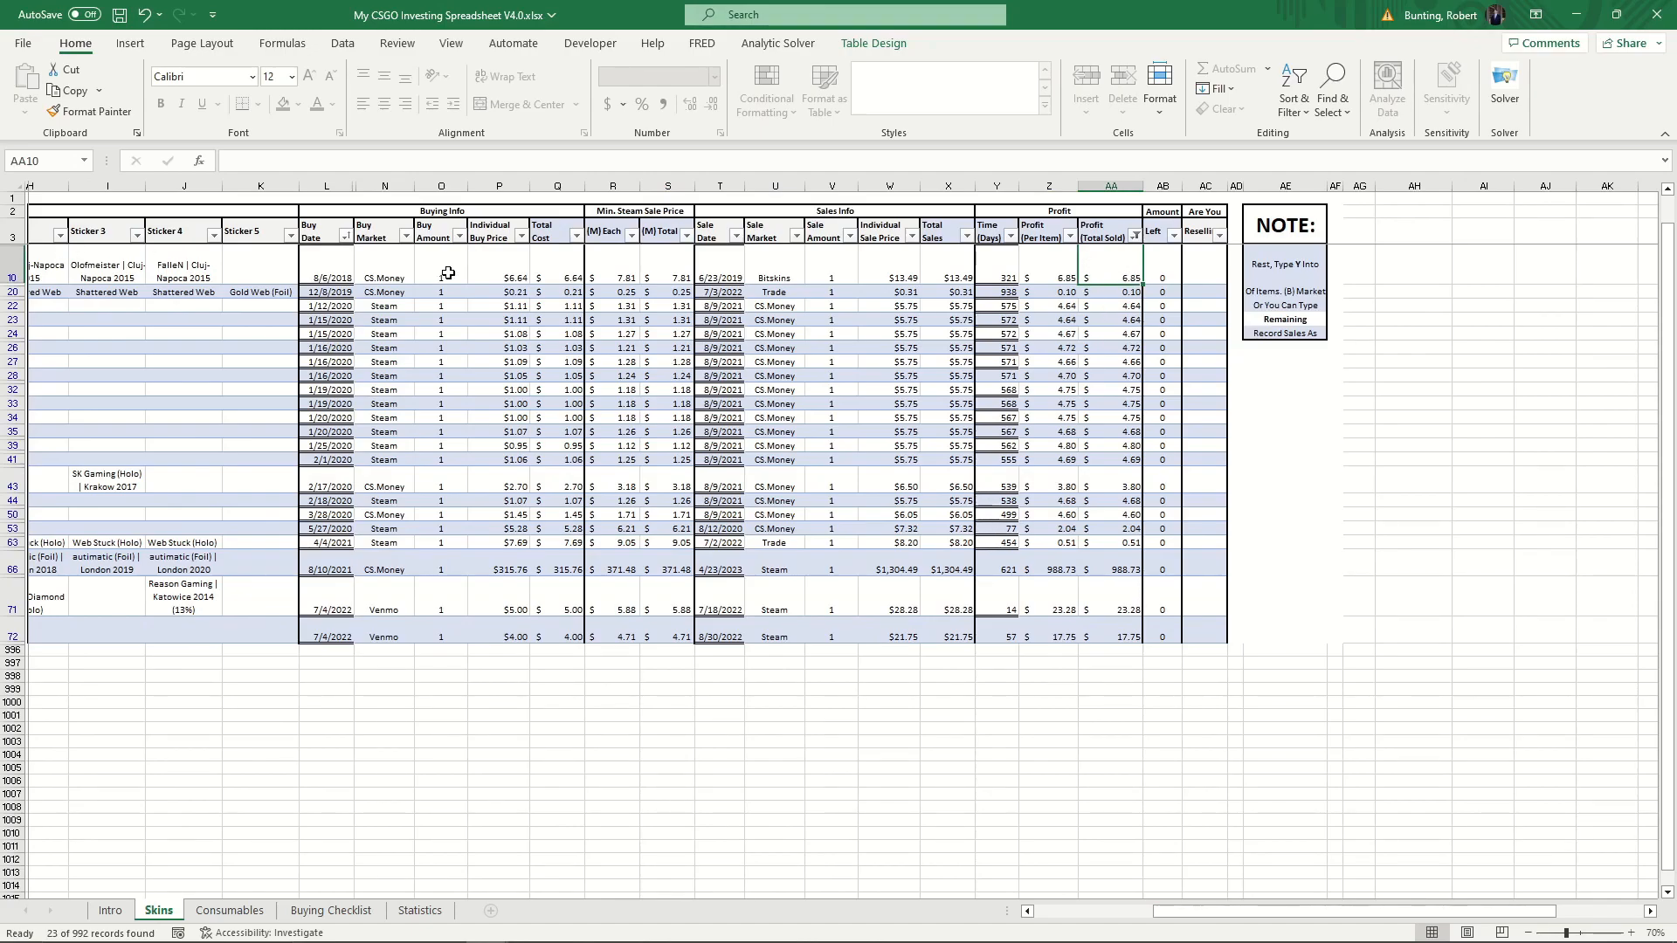
left_click(1105, 567)
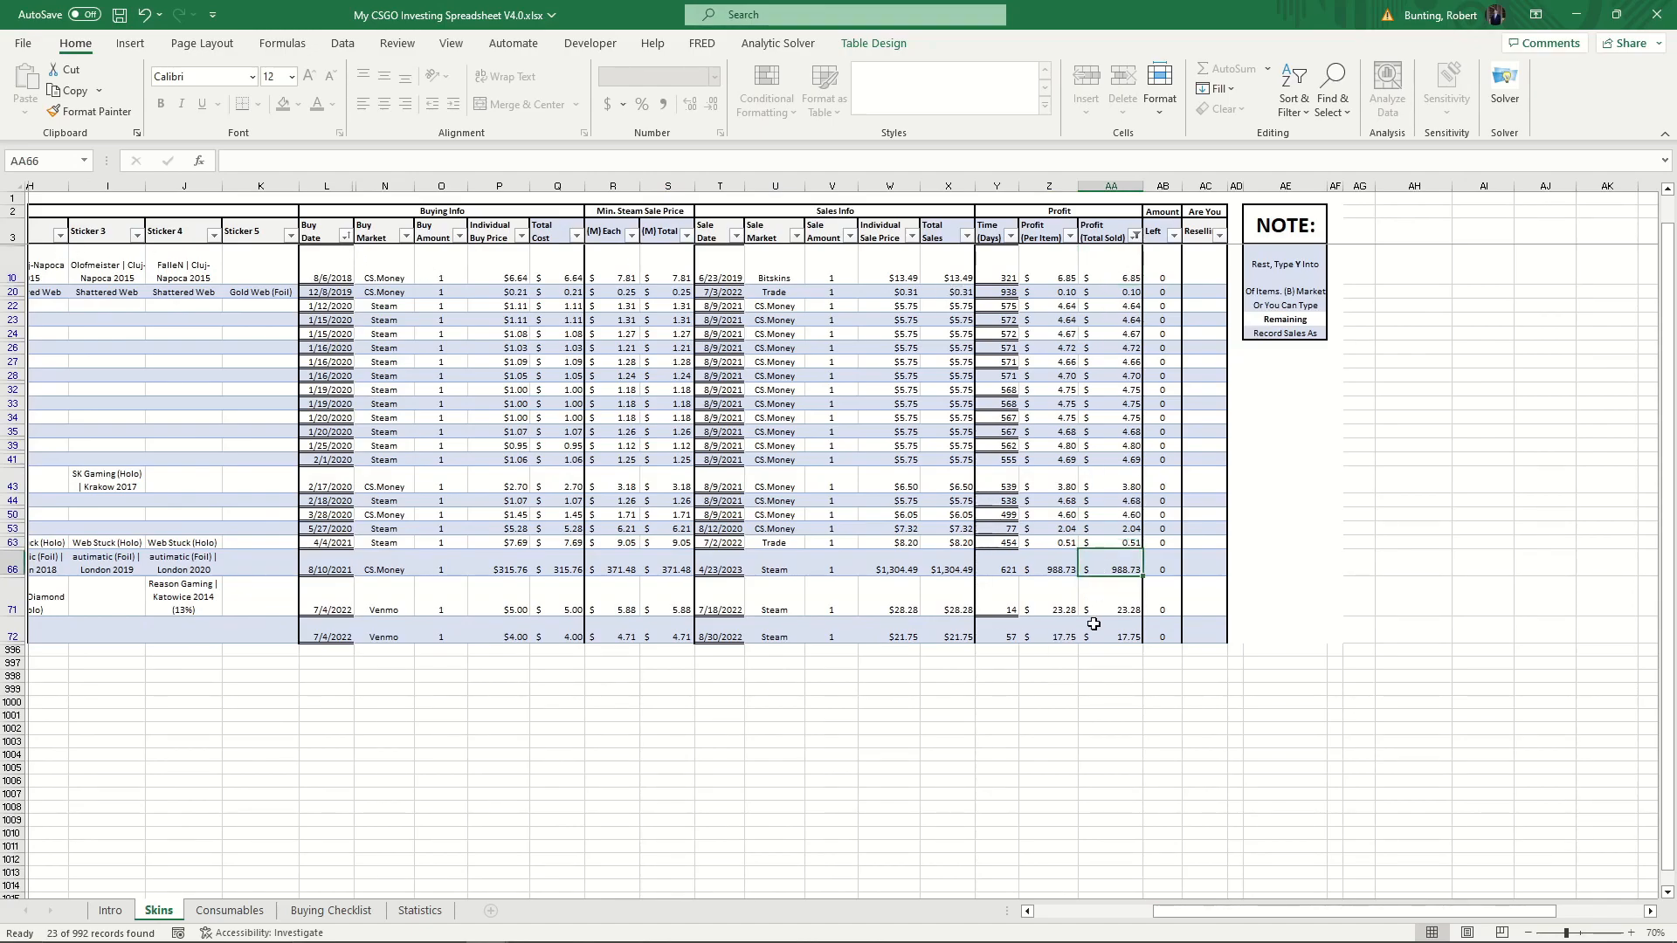
left_click(1007, 571)
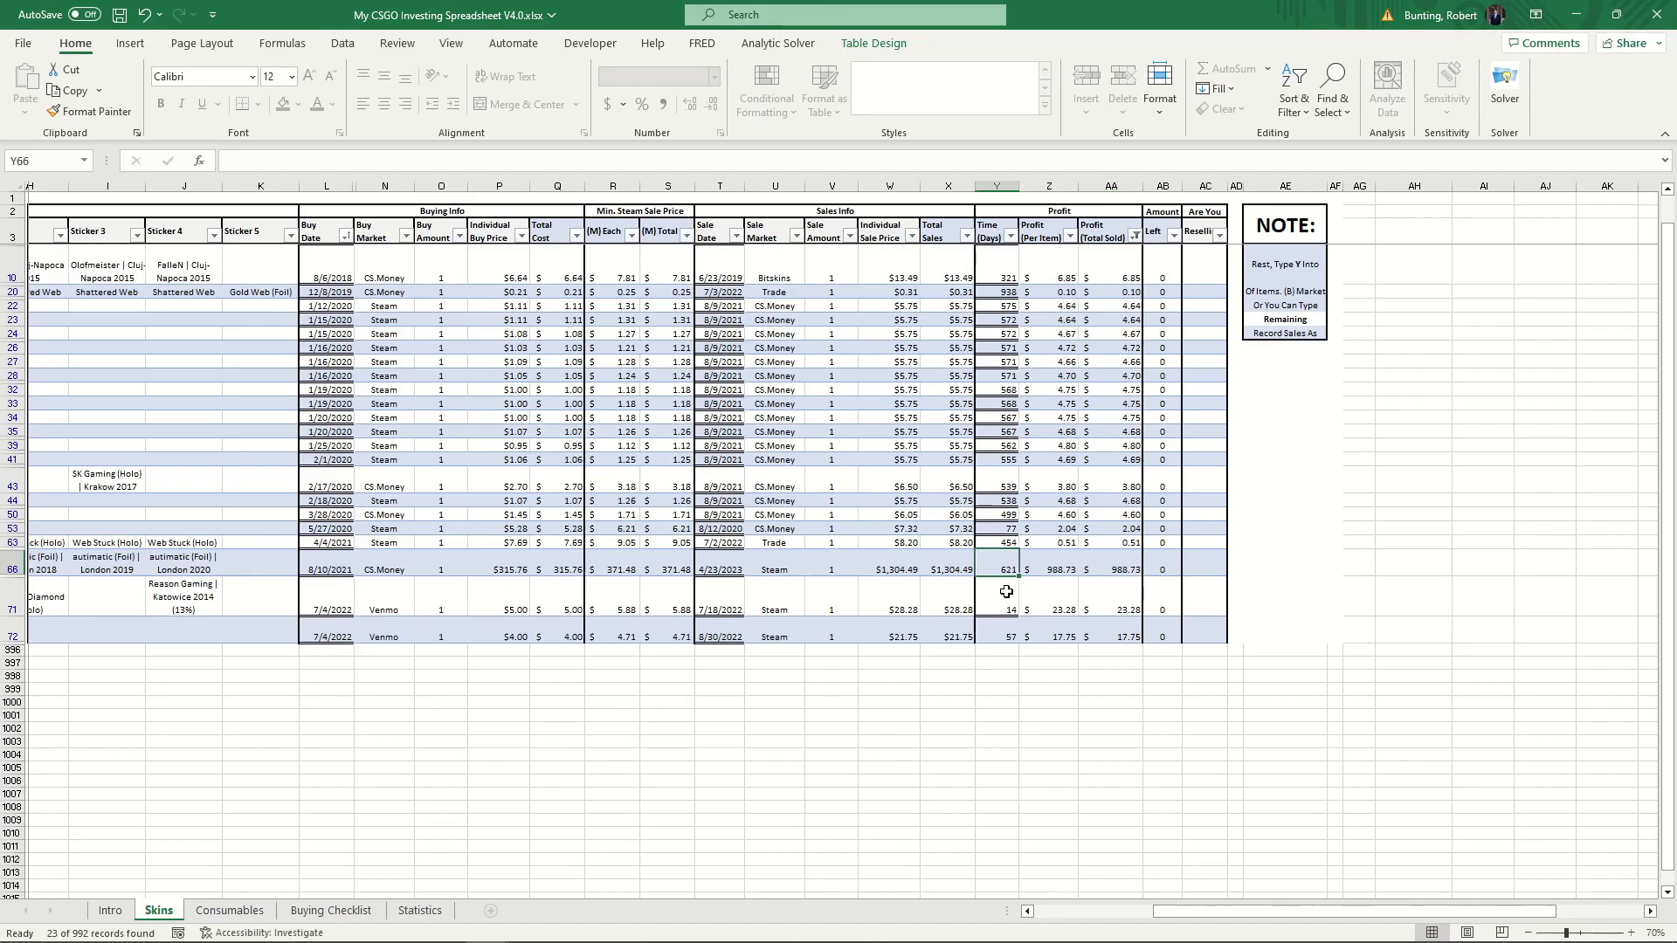
Try to sort the Time (Days) column from smallest to largest
left_click(1011, 236)
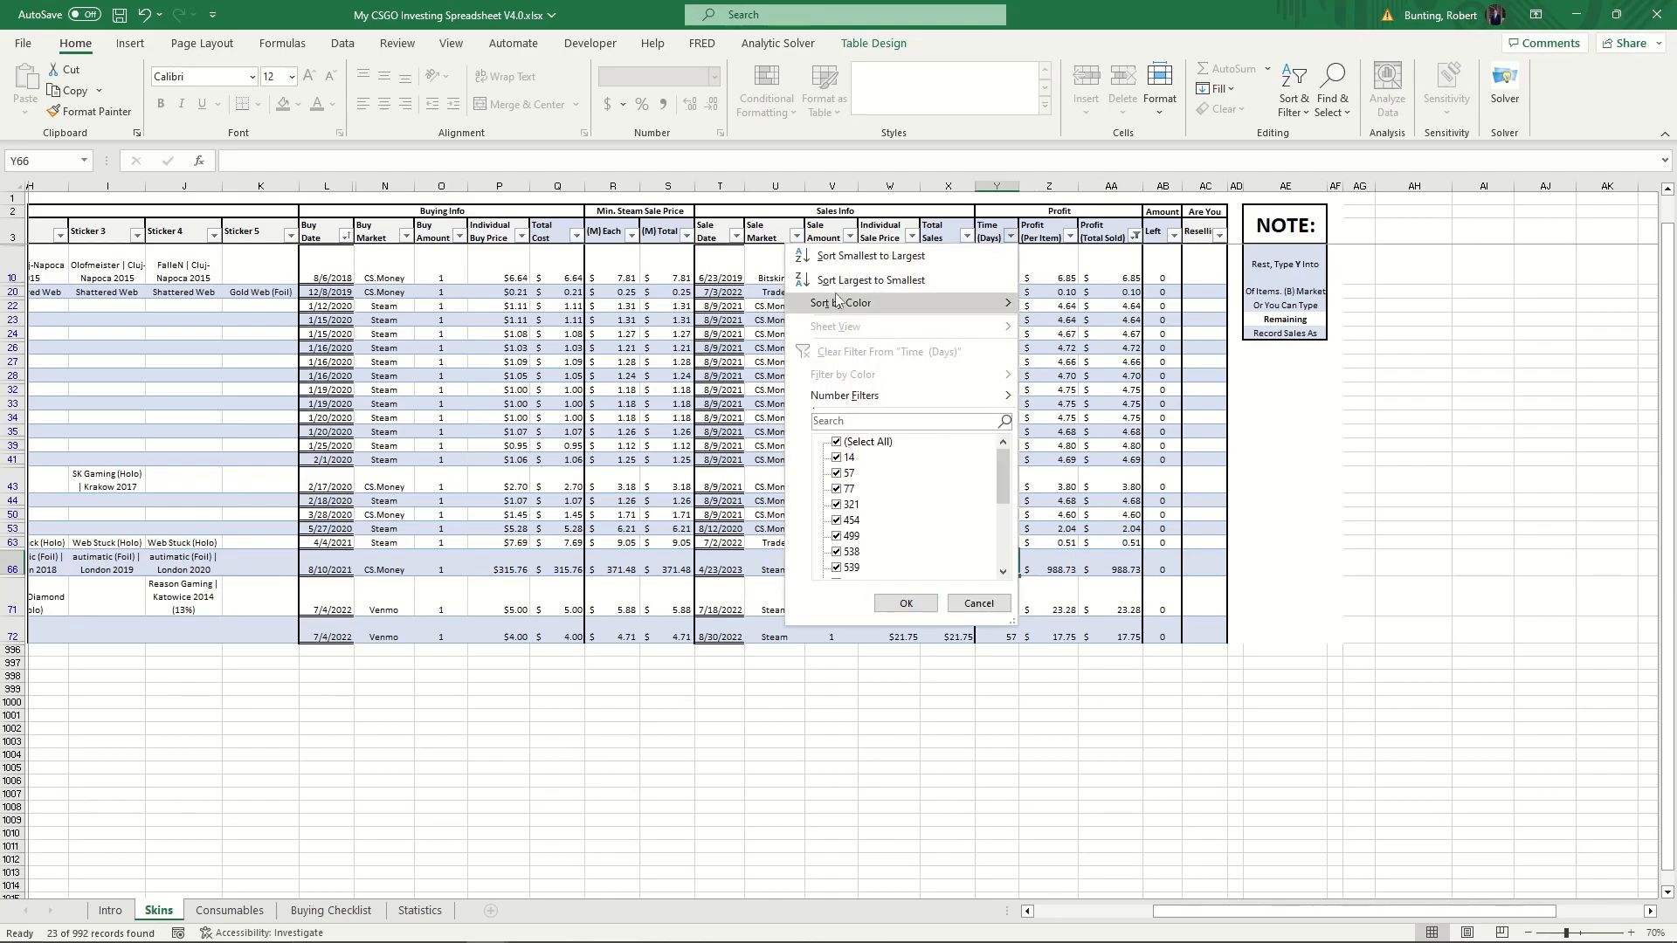
left_click(867, 262)
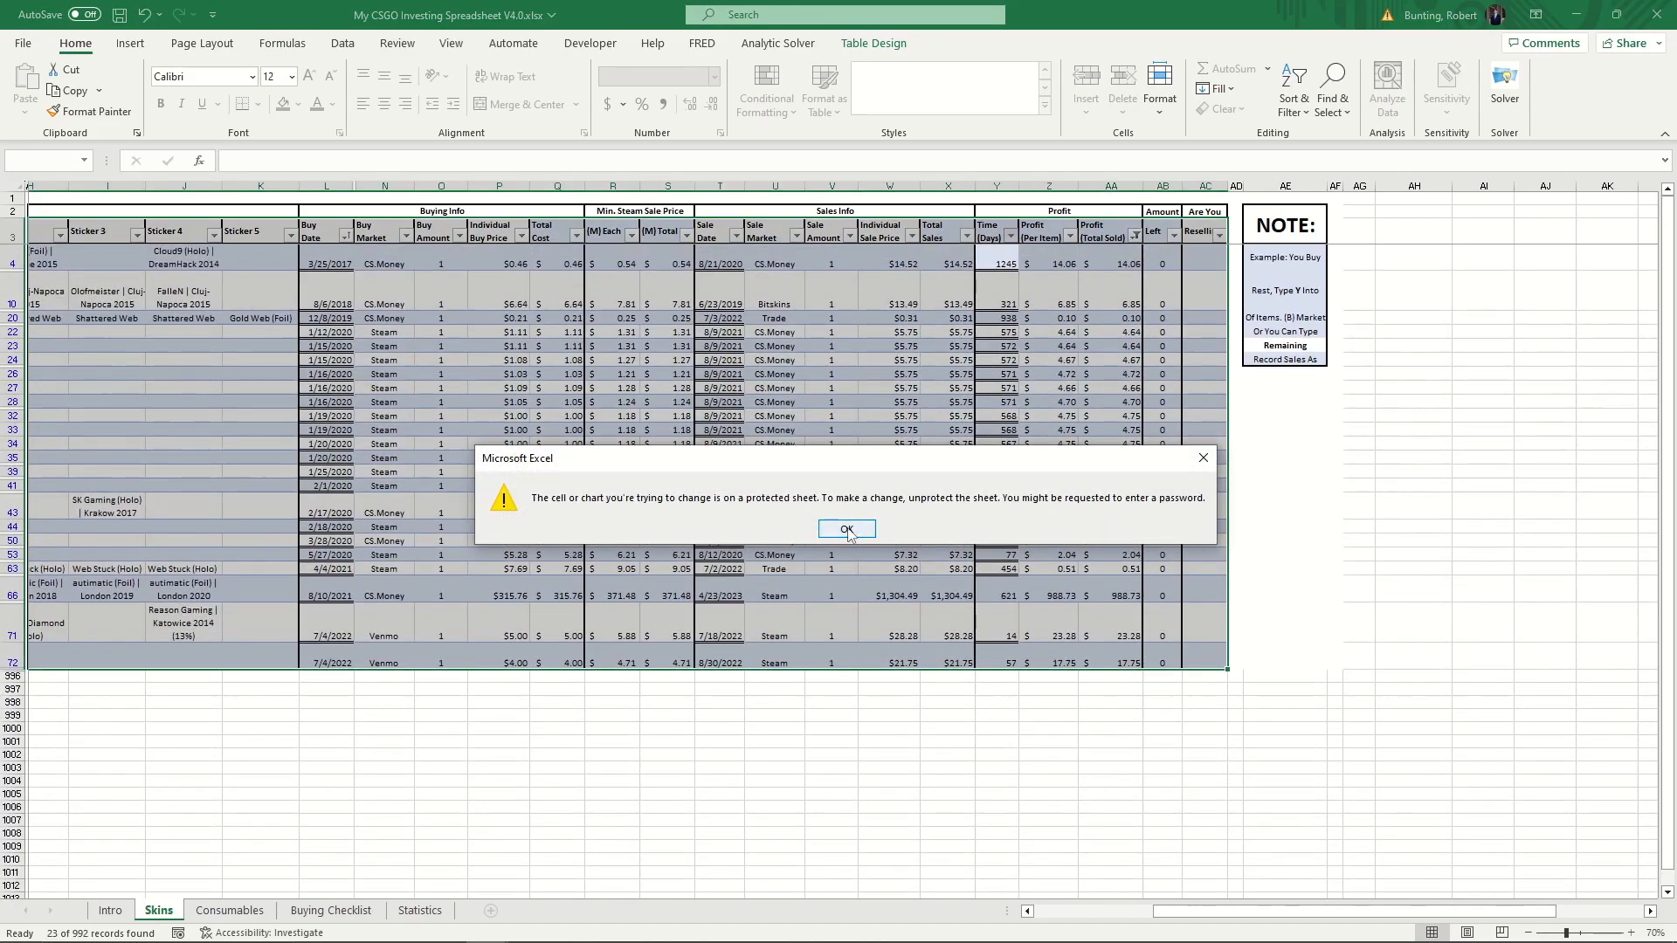
left_click(845, 529)
left_click(1040, 417)
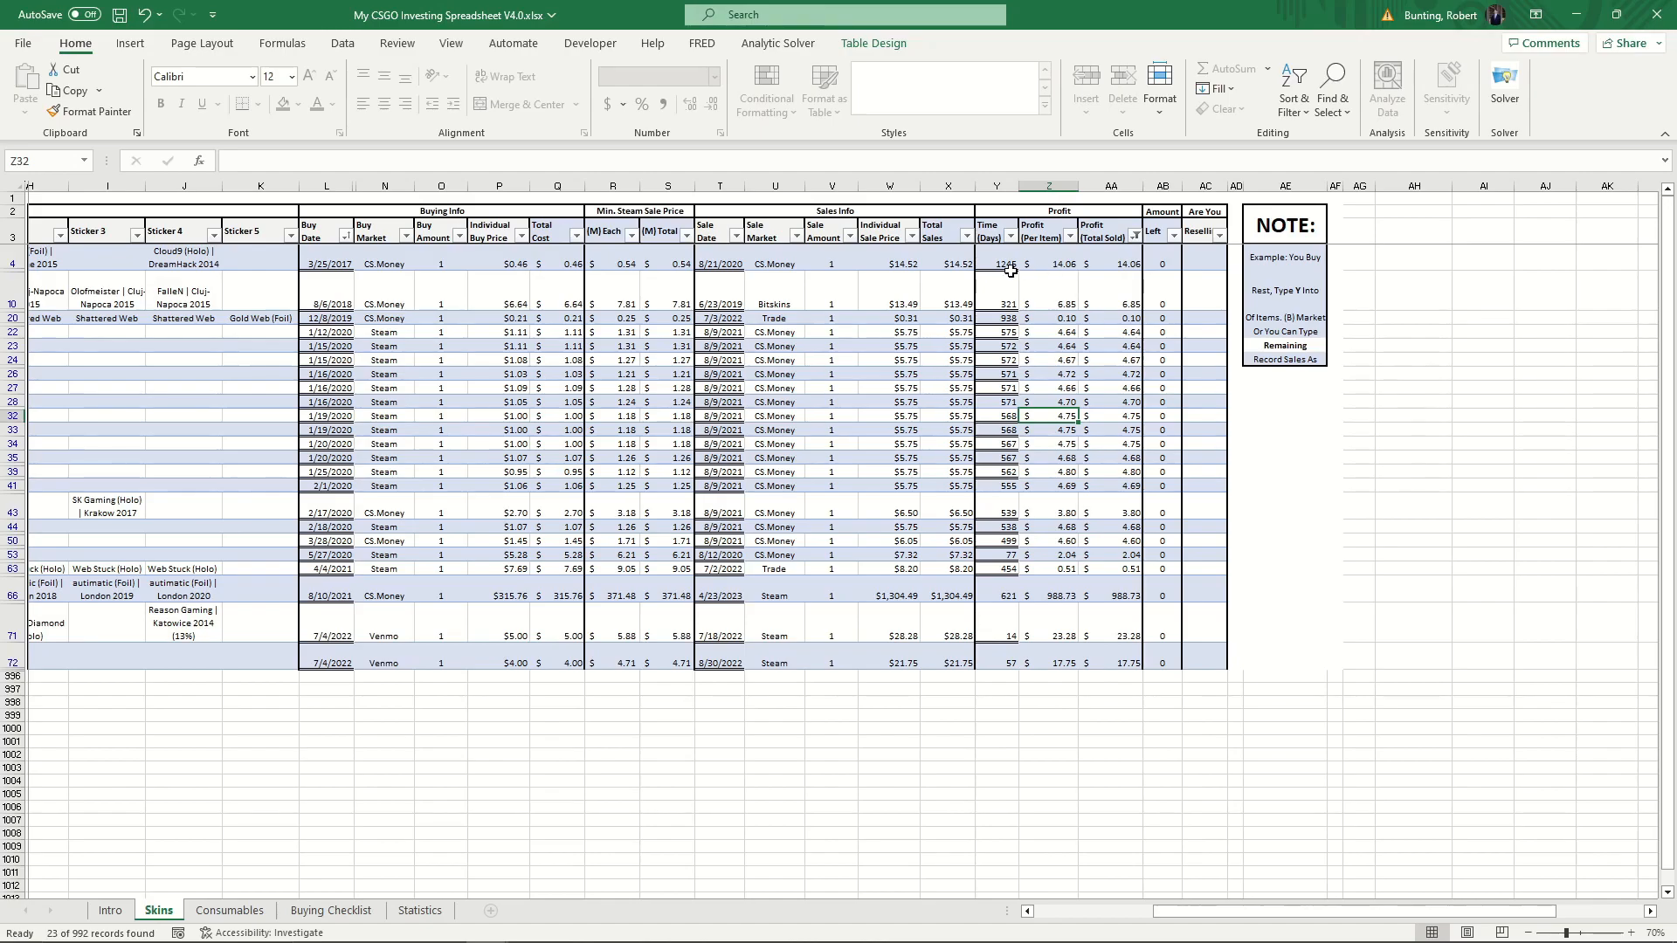
Compare the time held and the profit of the sold items in rows 53 and 66
left_click(1000, 555)
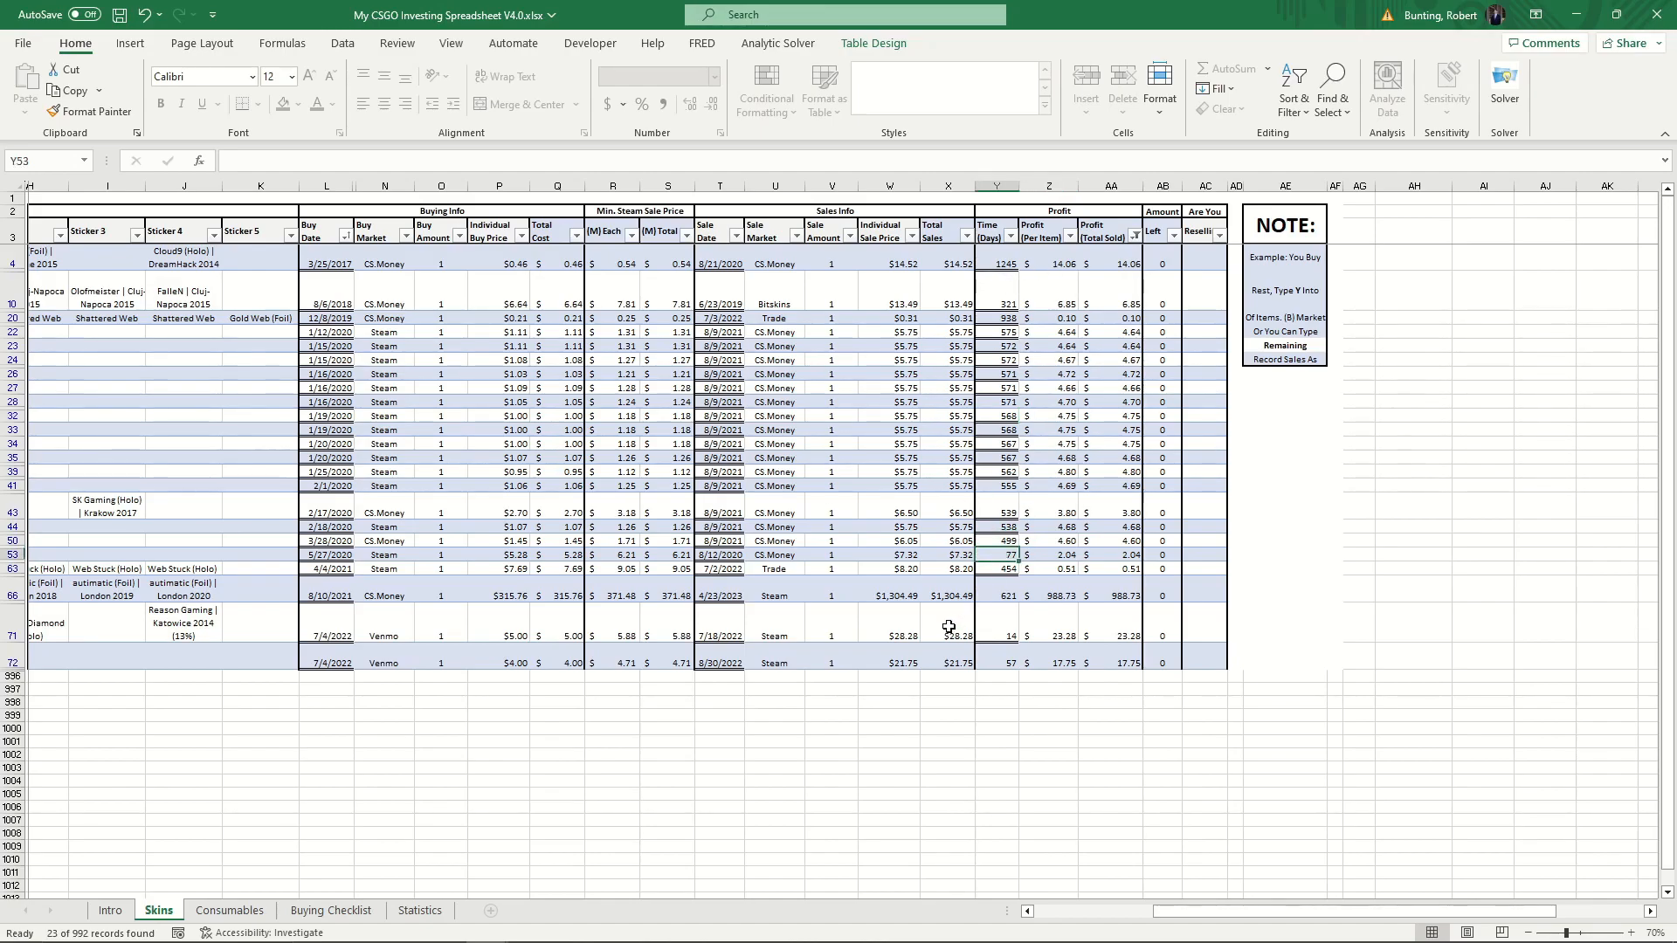
left_click(1122, 556)
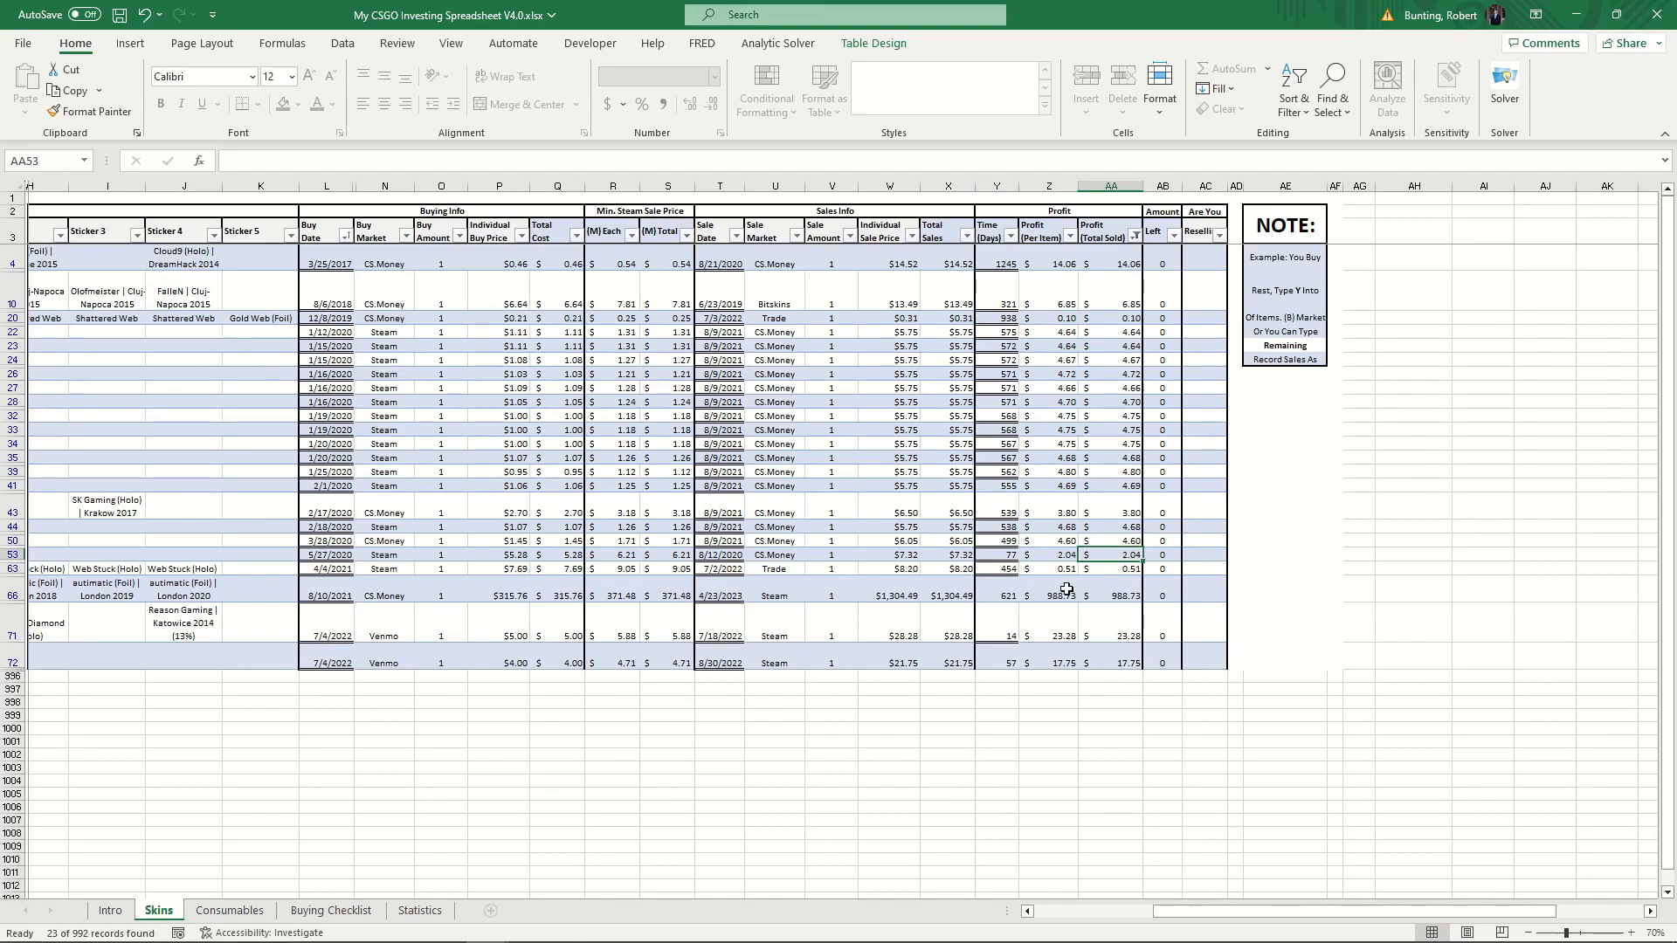
left_click(1036, 598)
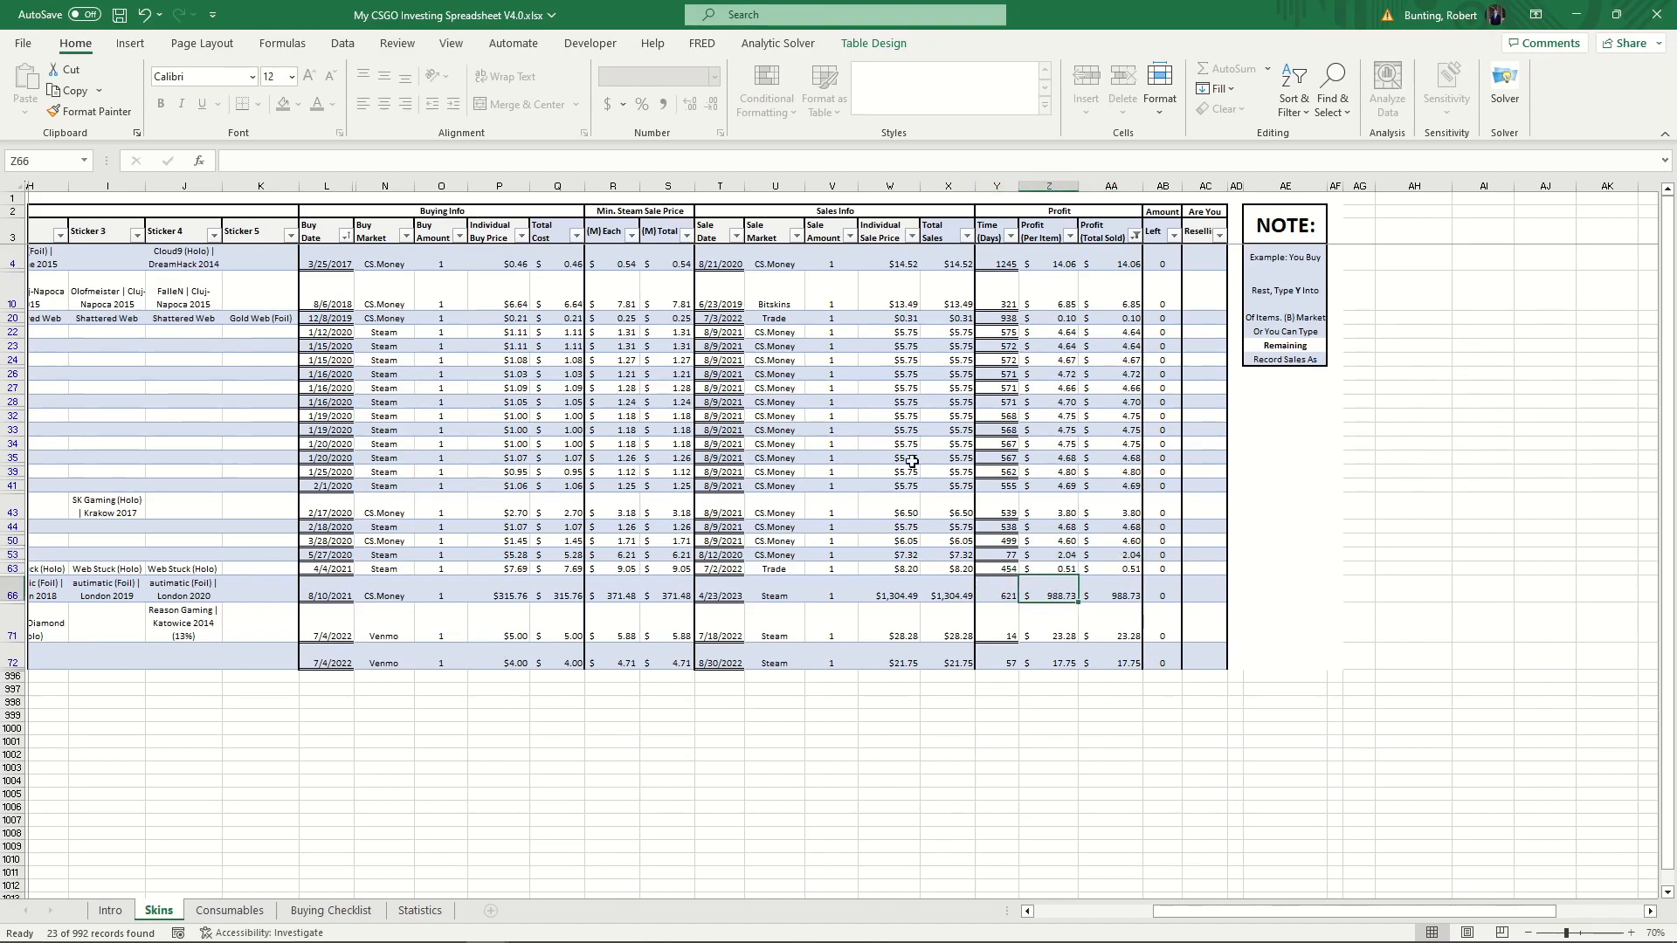
Clear the filter from the Profit (Total Sold) column to restore the full skins list
left_click(1134, 236)
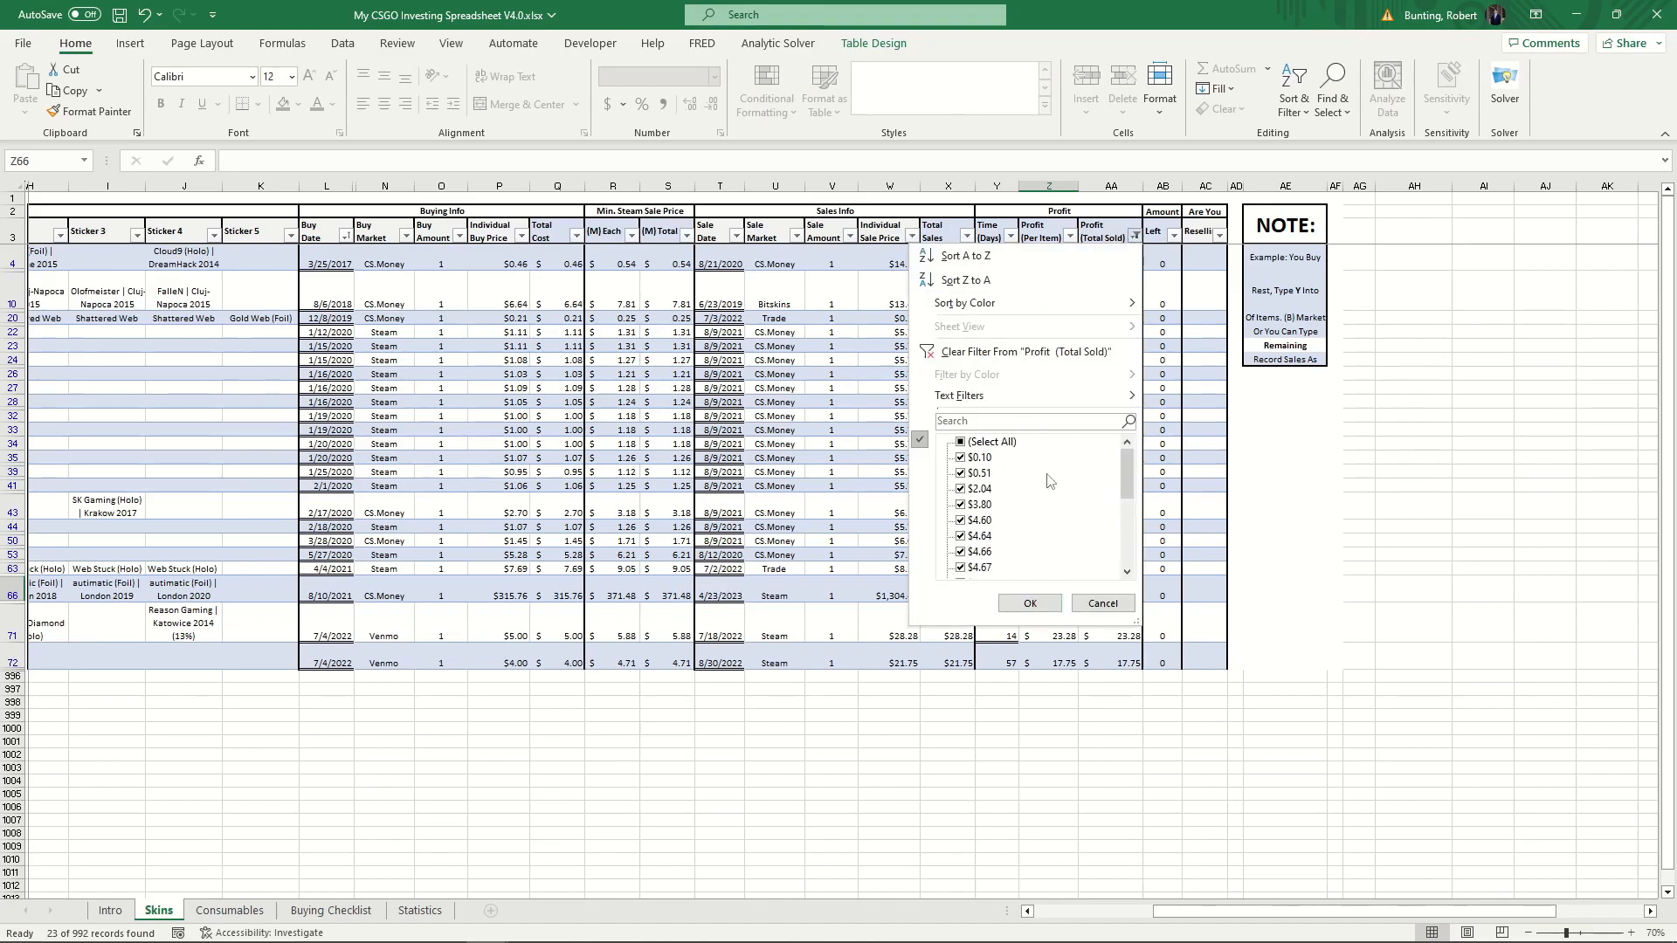
left_click(966, 353)
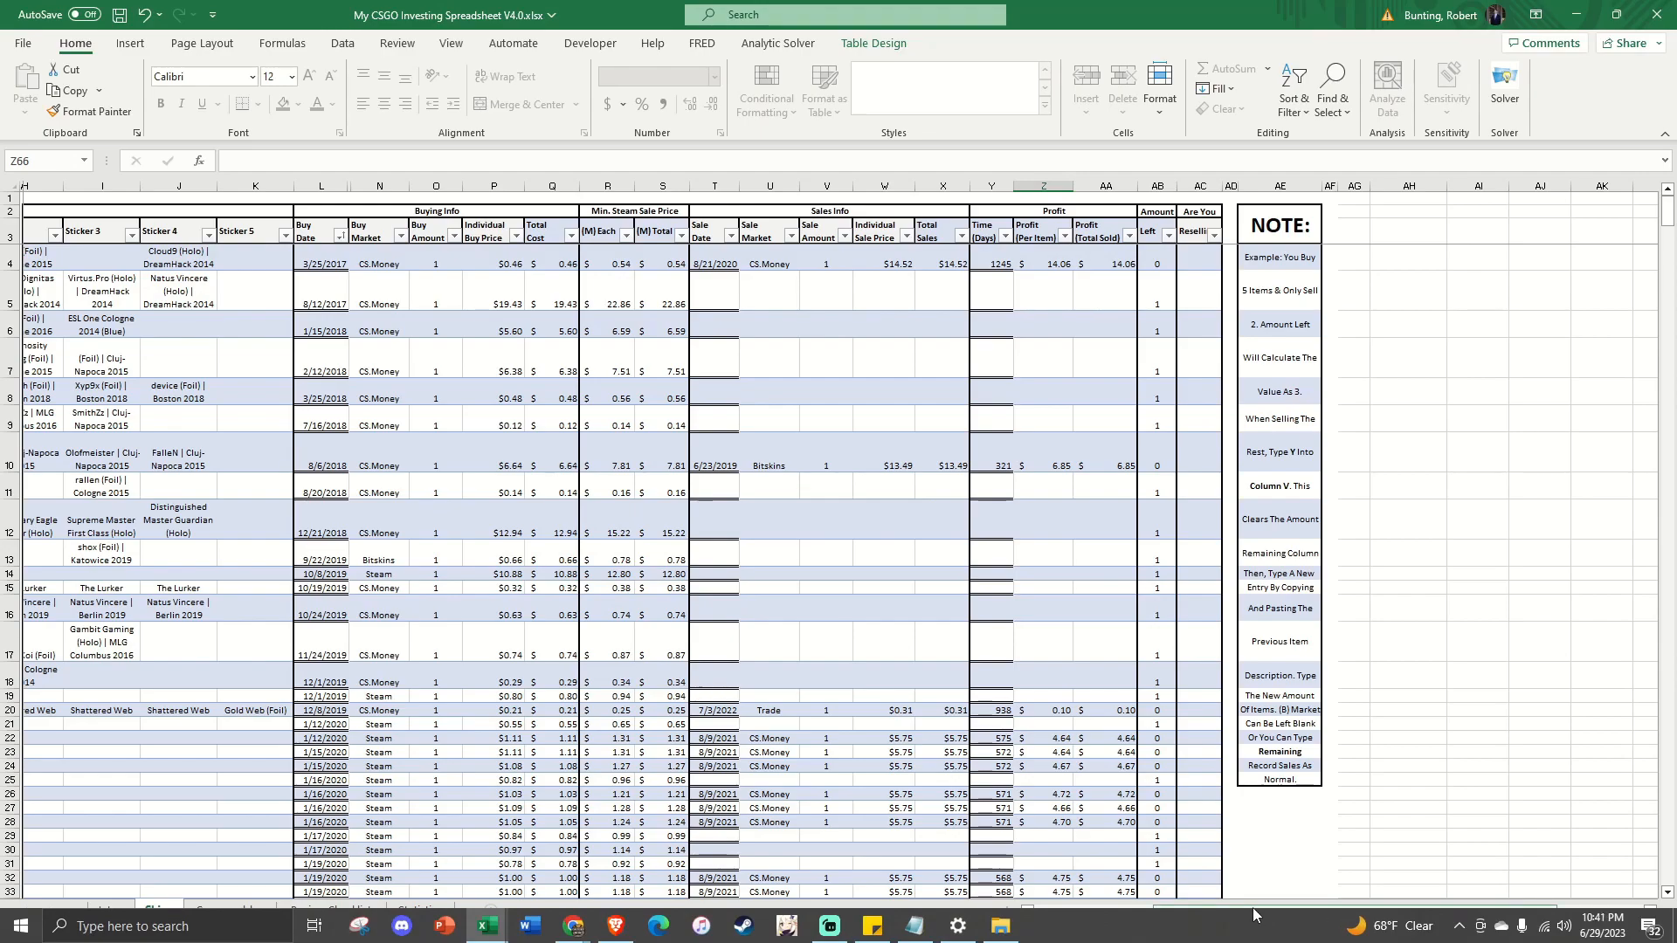
left_click(1256, 908)
left_click(915, 696)
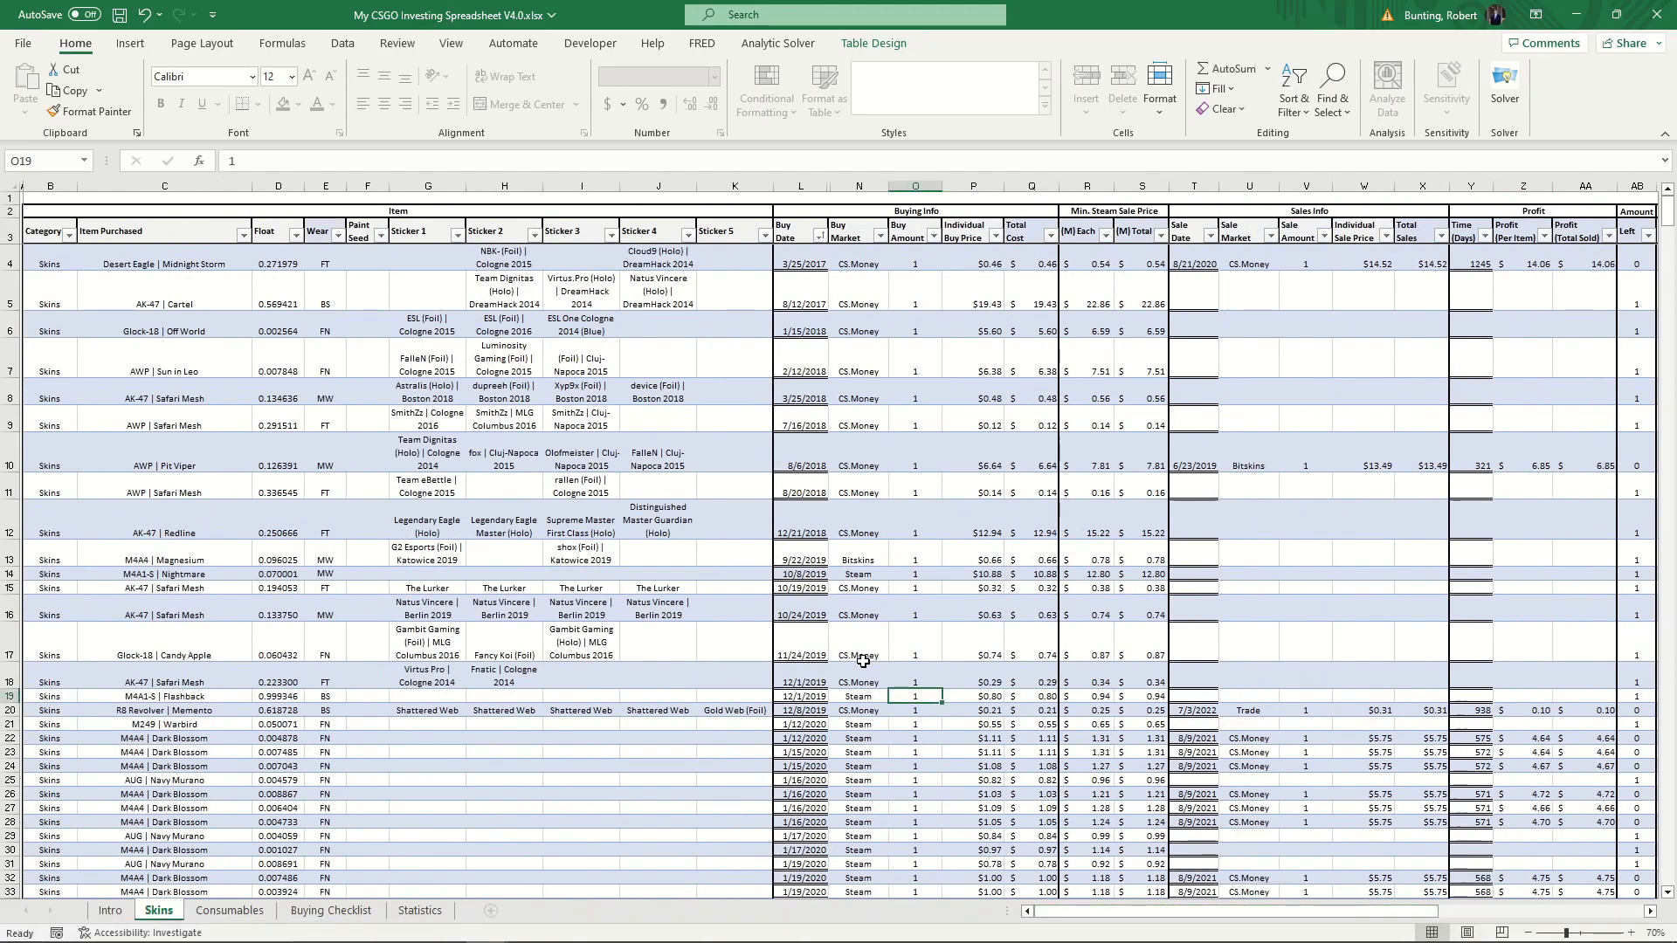
Examine the purchased items and their buying and sales details down to the end of the skins list
scroll(555, 642, "down", 6)
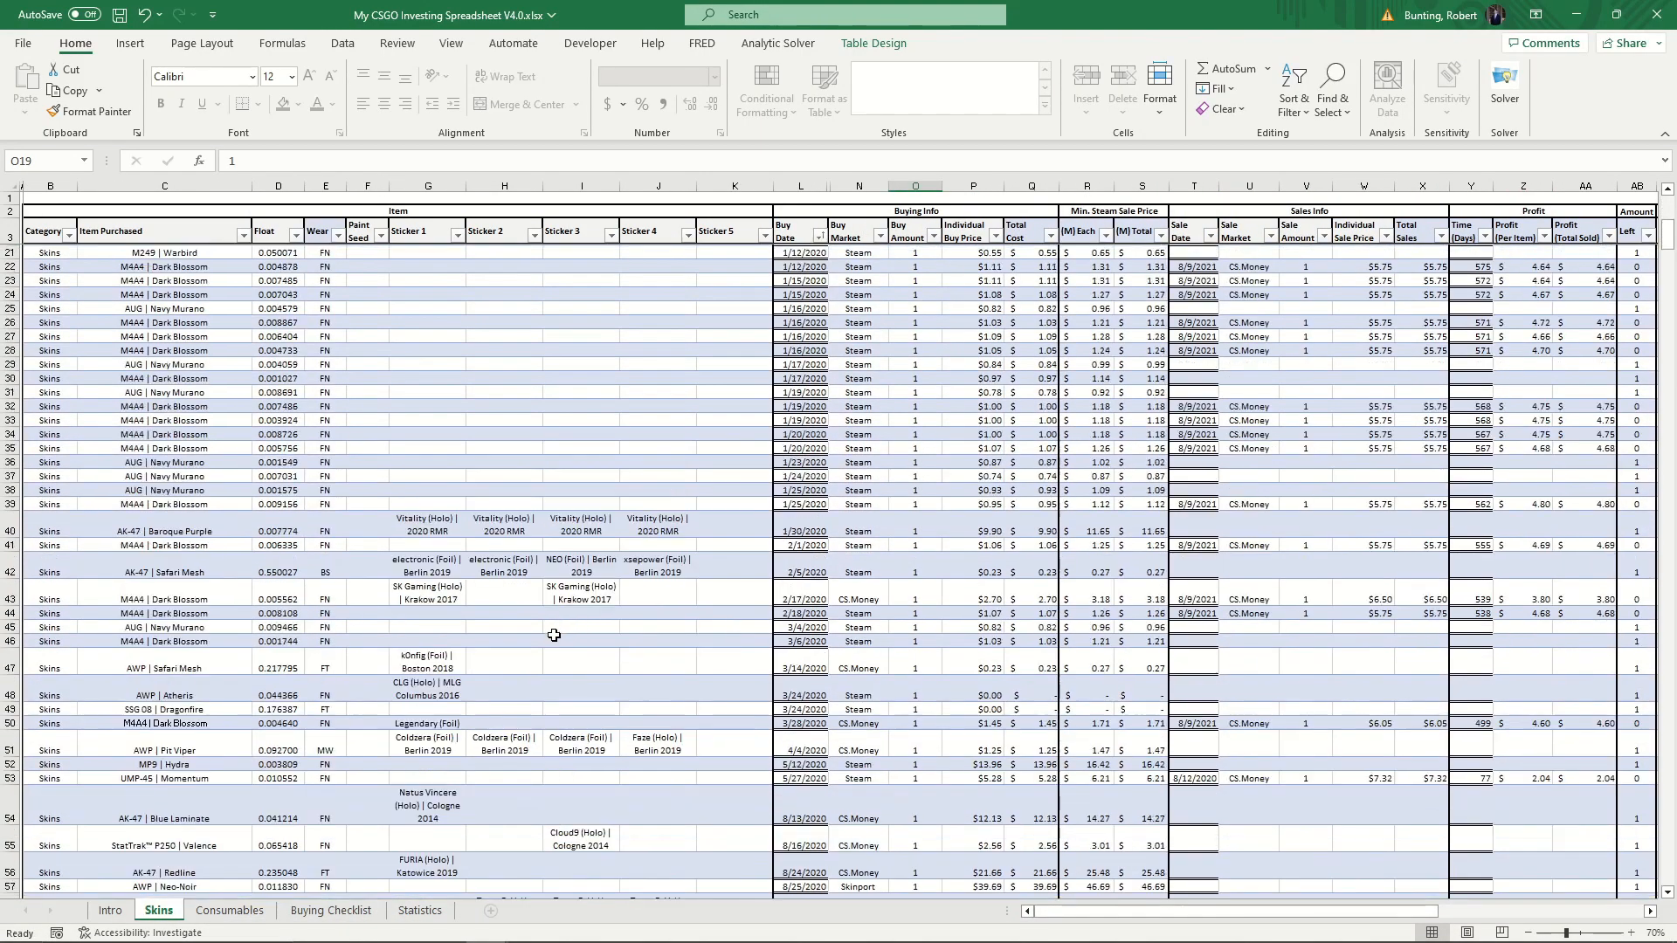
scroll(555, 634, "up", 3)
left_click_drag(166, 421, 332, 700)
left_click_drag(909, 416, 1387, 690)
left_click(646, 561)
scroll(587, 589, "down", 10)
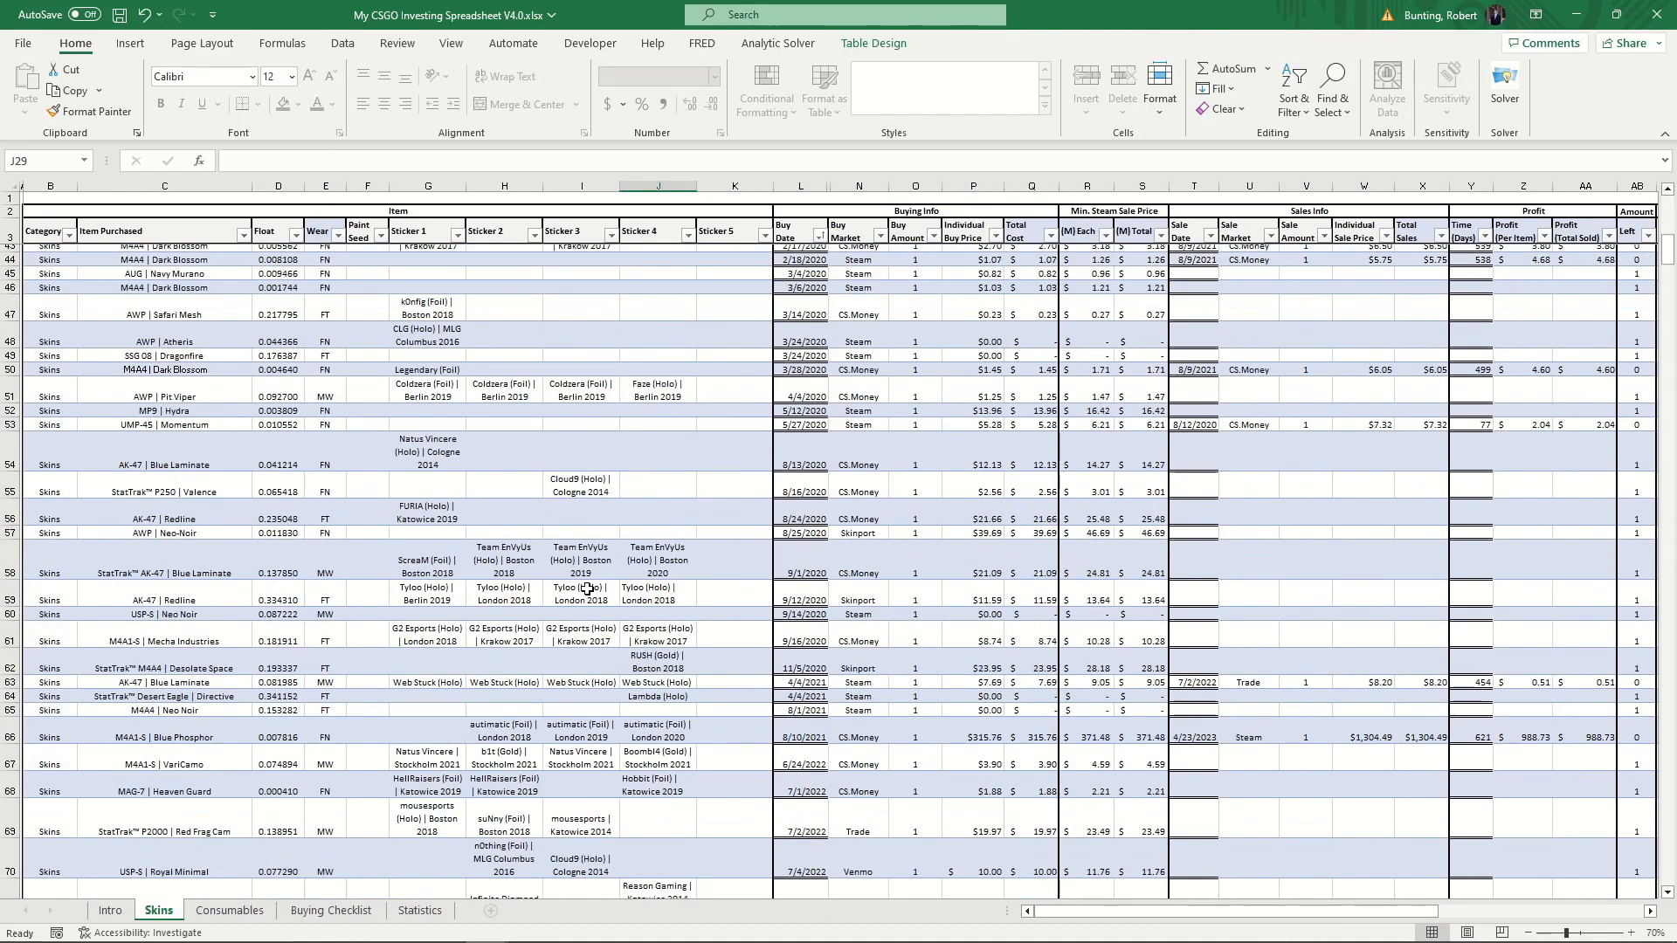
scroll(586, 589, "down", 4)
left_click(166, 442)
left_click(166, 514)
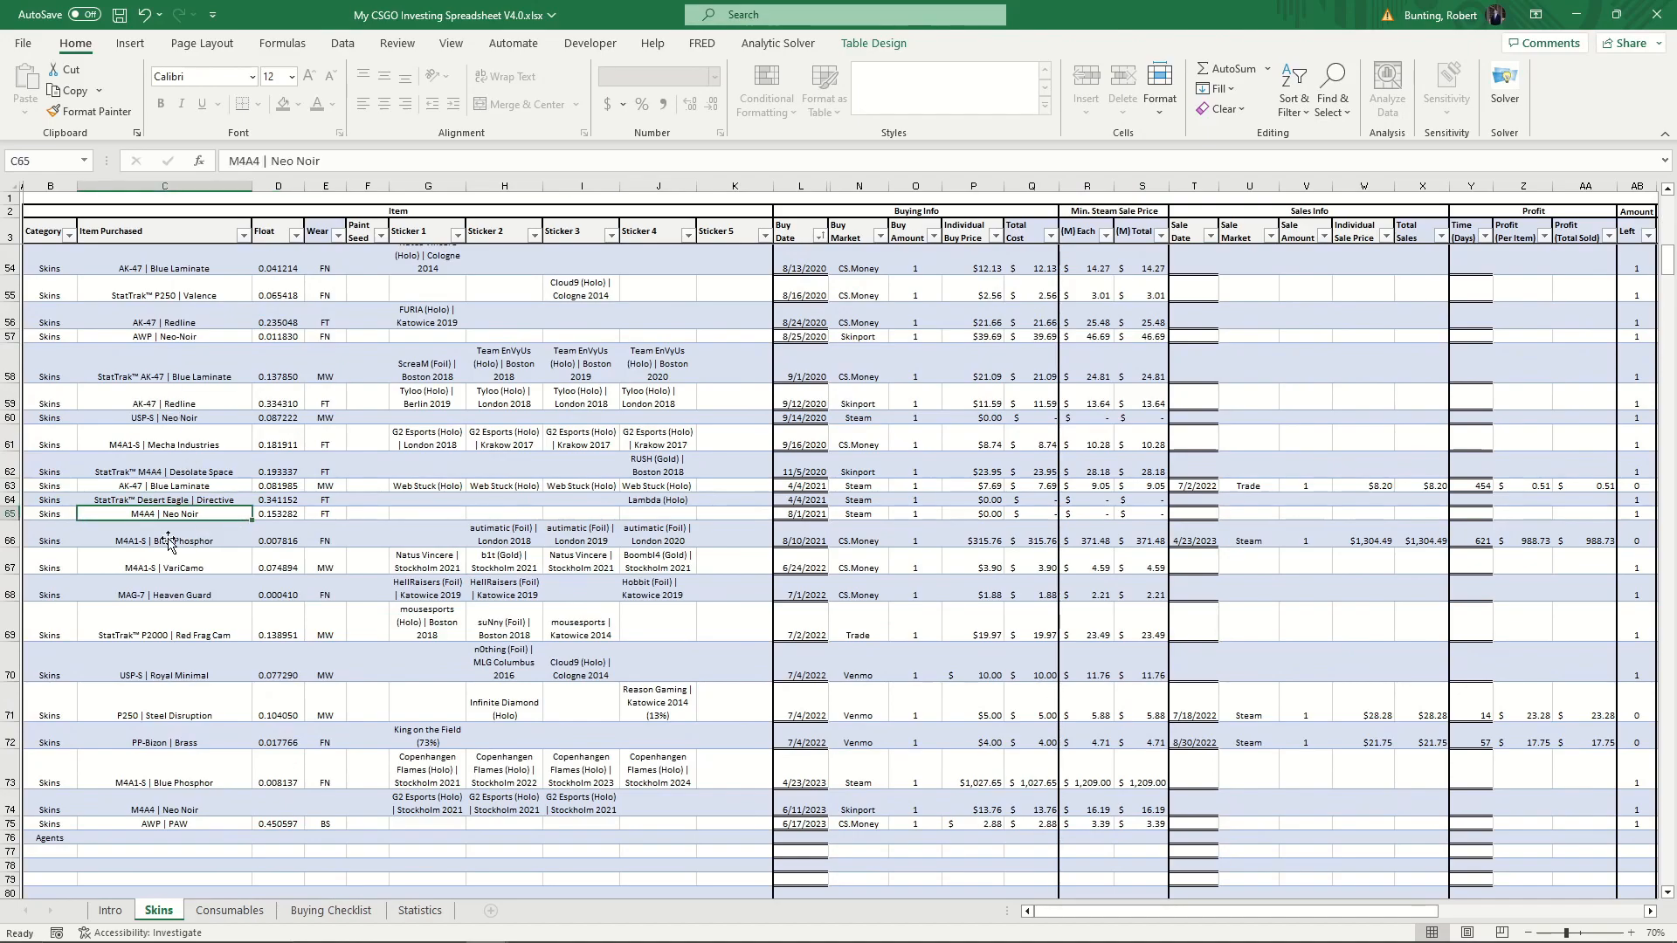
Look at the filter options of the Item Purchased column without applying a filter
scroll(172, 621, "up", 12)
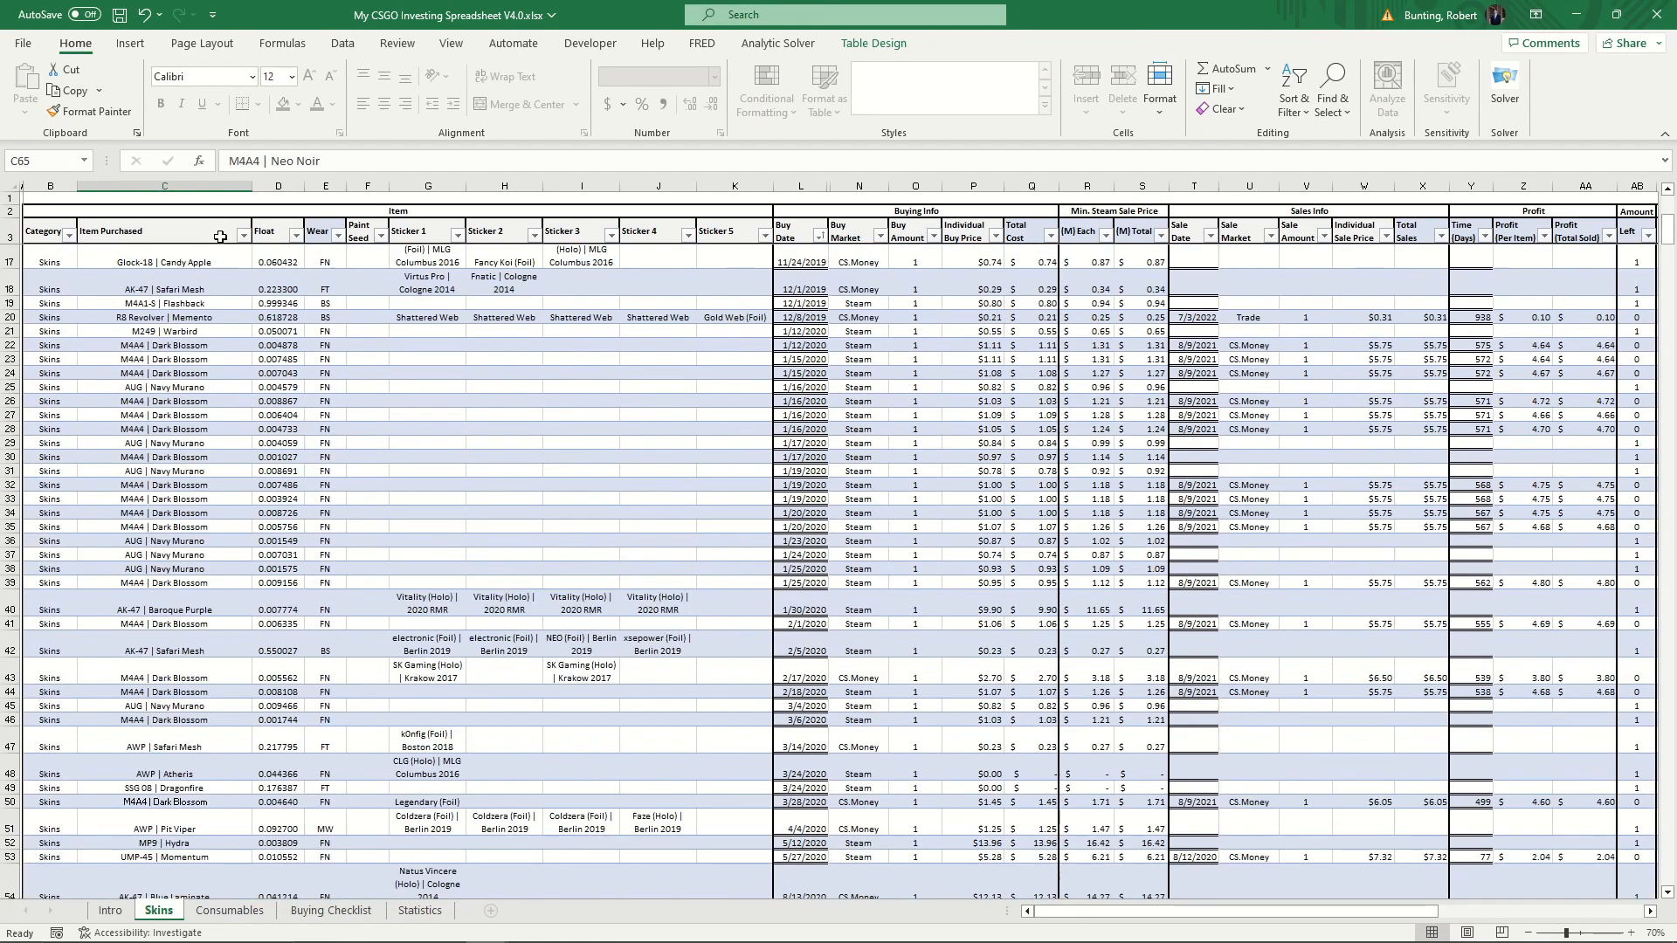
left_click(243, 236)
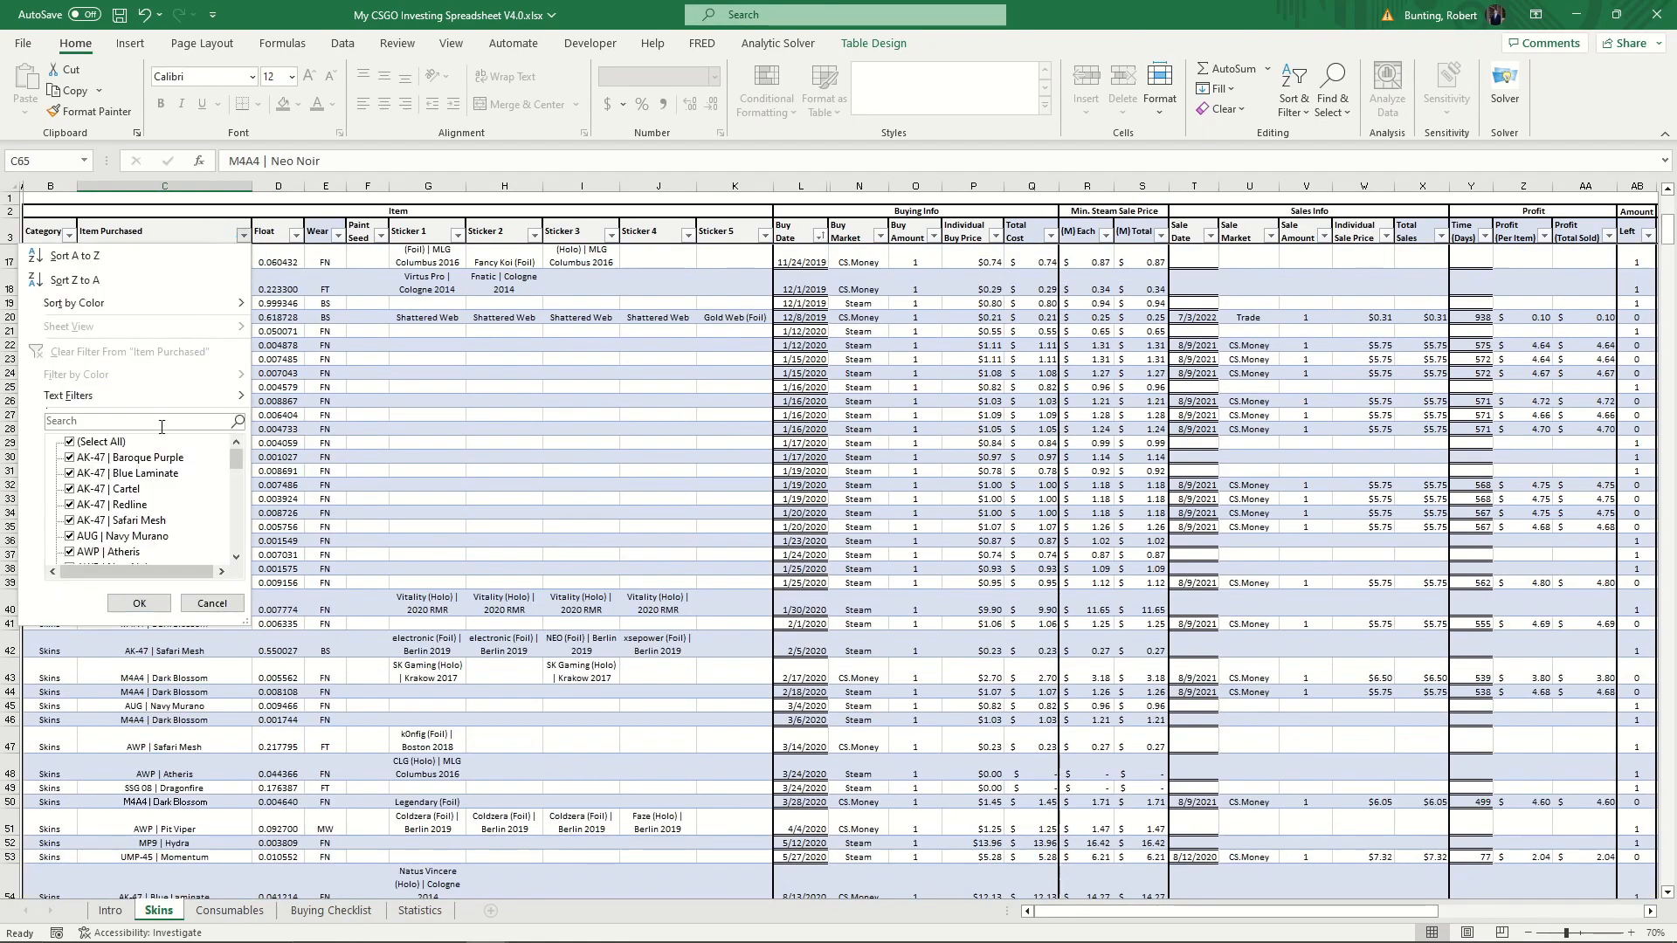
left_click(756, 487)
scroll(756, 487, "up", 5)
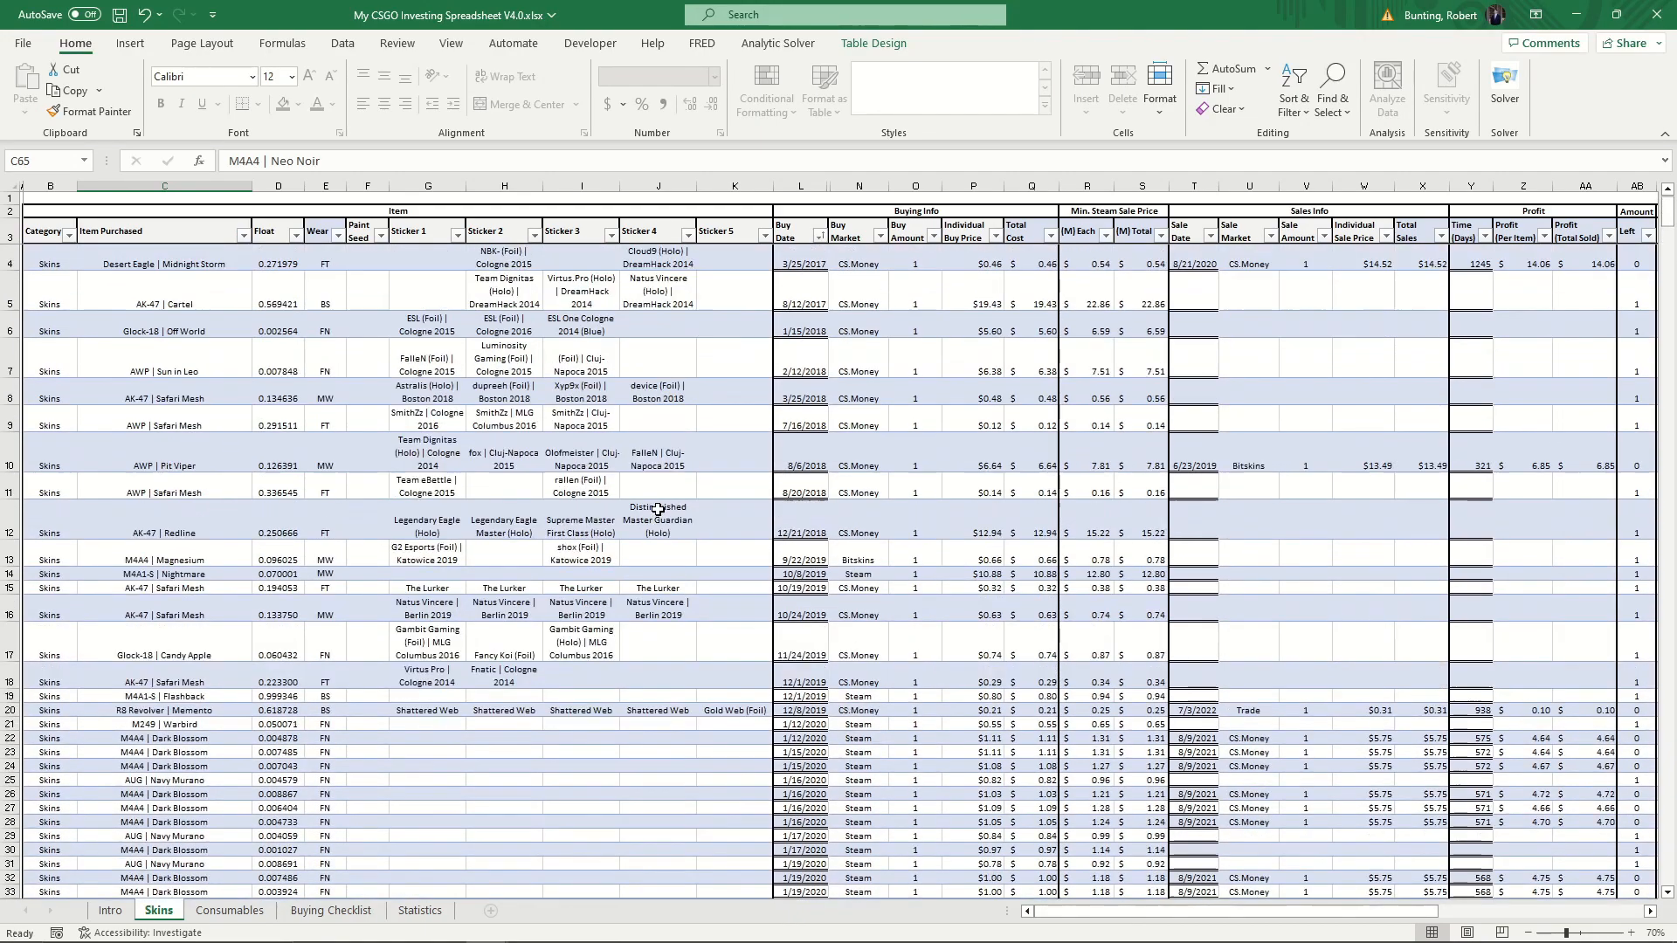
Examine the investment totals and inventory charts on the Statistics sheet and return to the Skins sheet
left_click(420, 910)
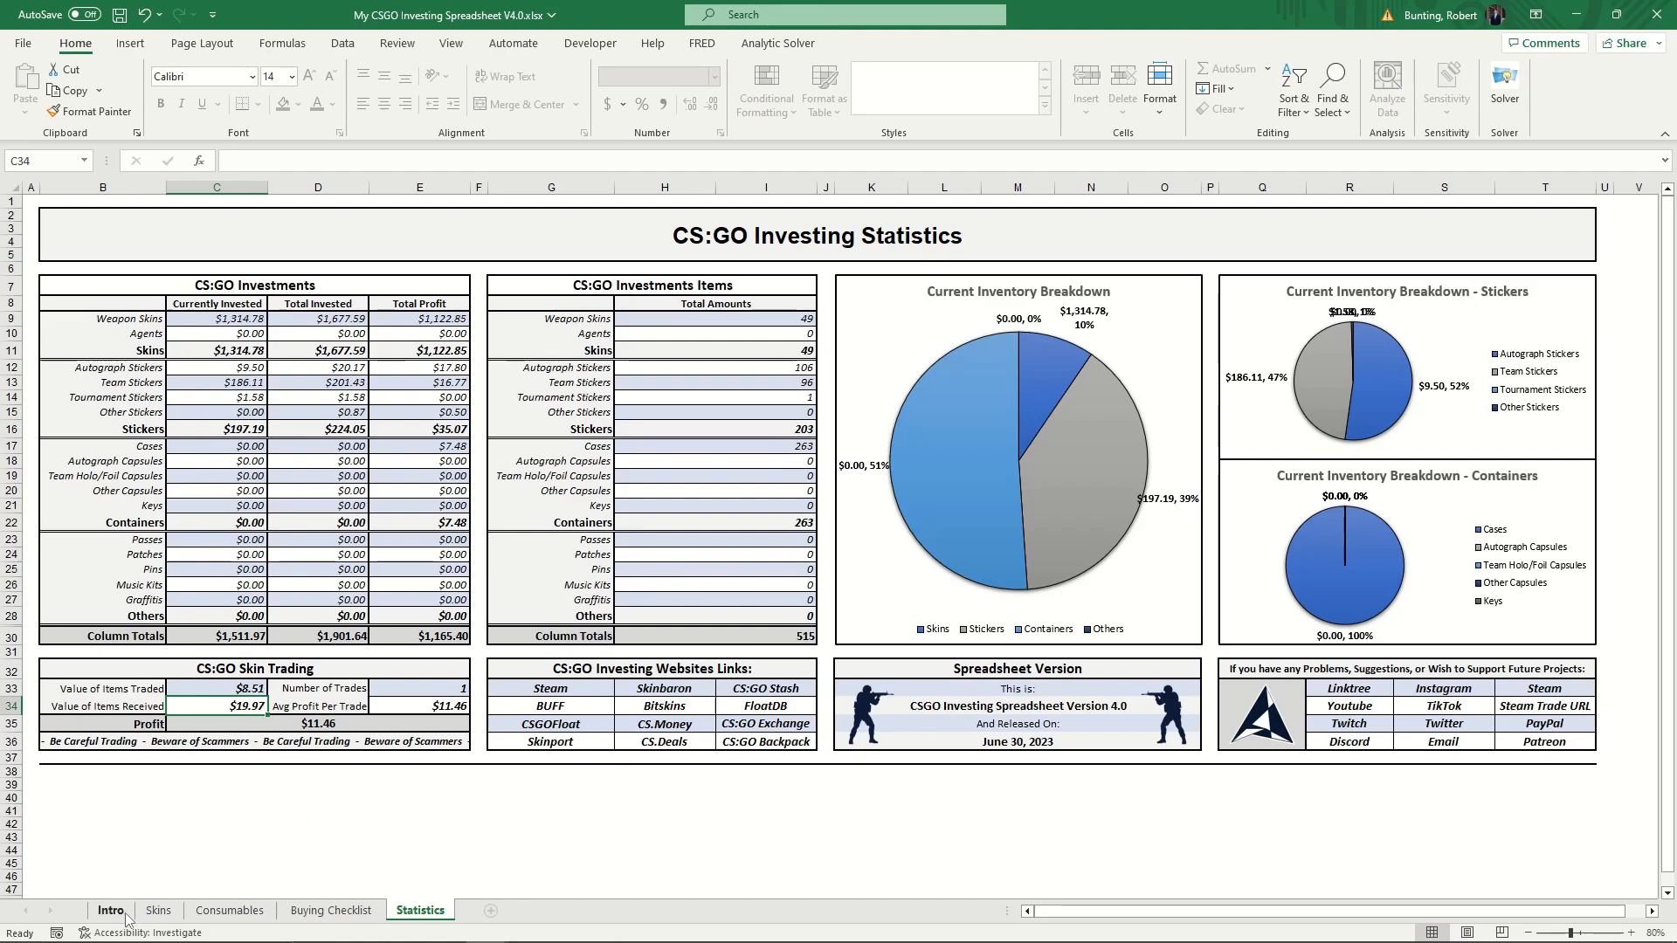
left_click(158, 910)
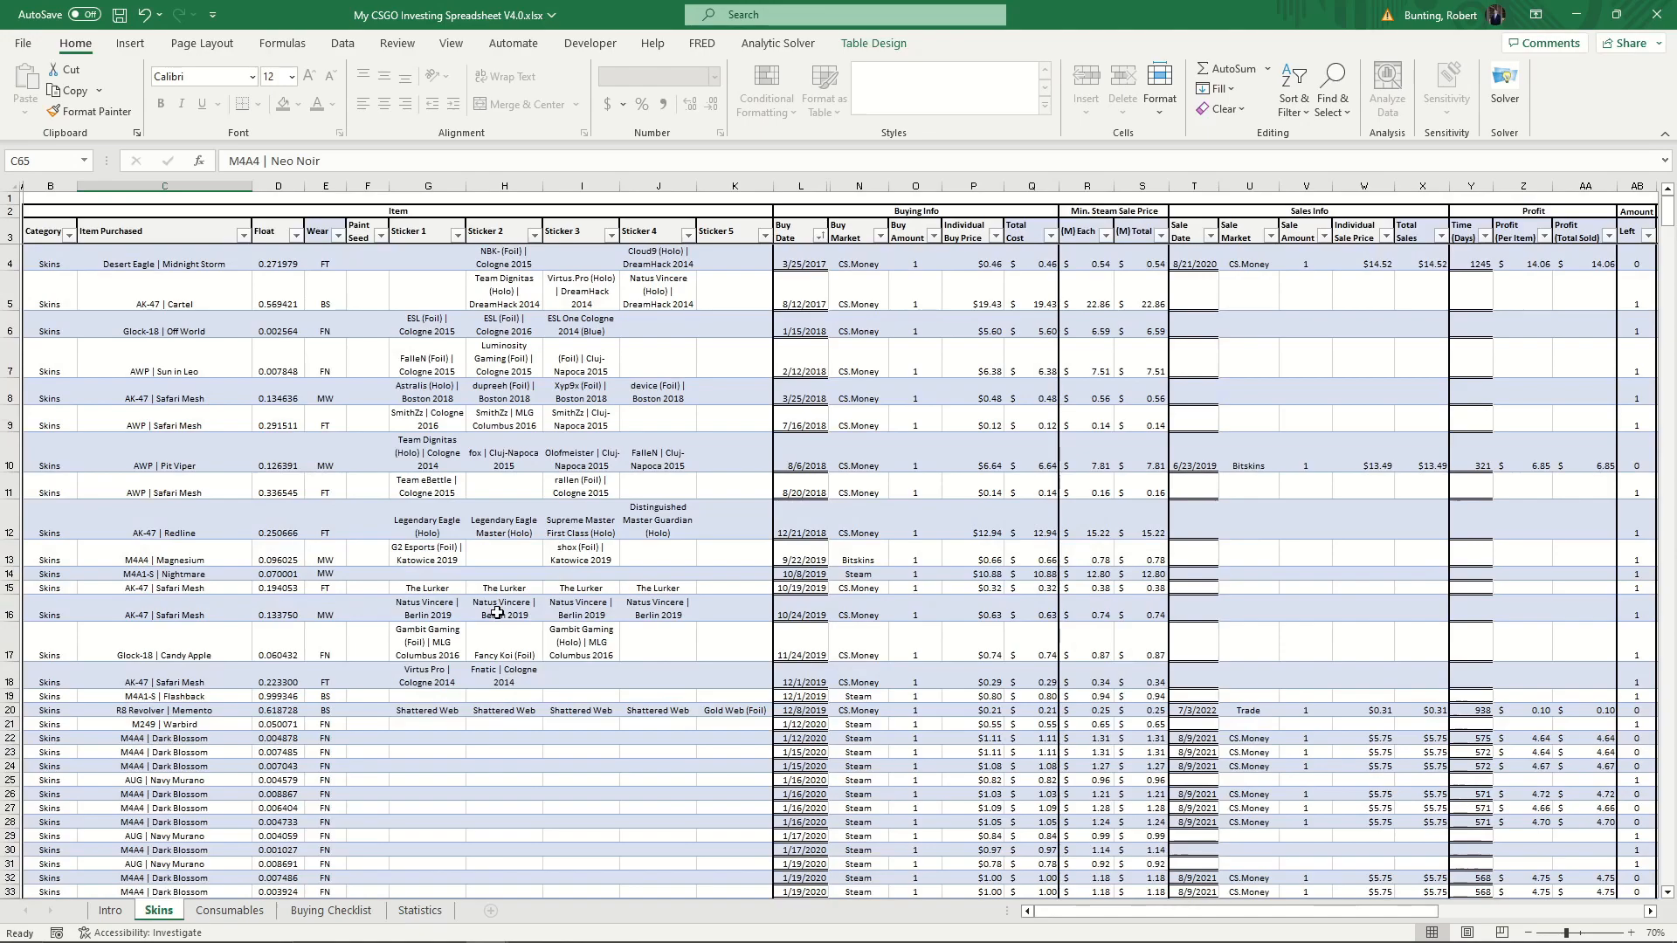